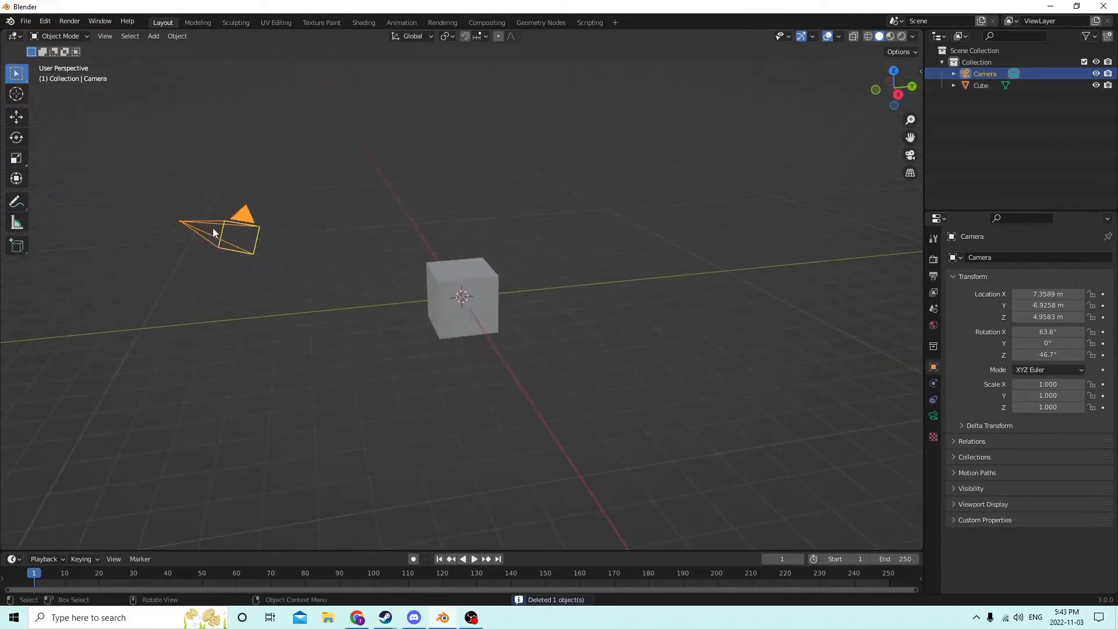
Delete the camera and set the transform orientation to Local with the cube selected.
key("Delete")
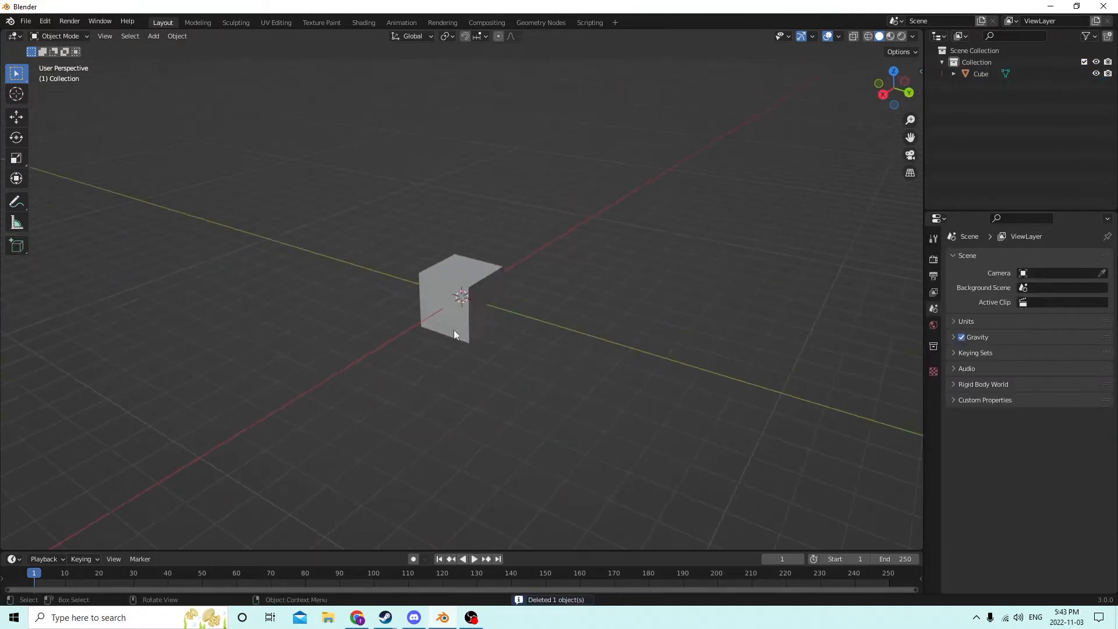
middle_click_drag(457, 326, 405, 267)
left_click(464, 295)
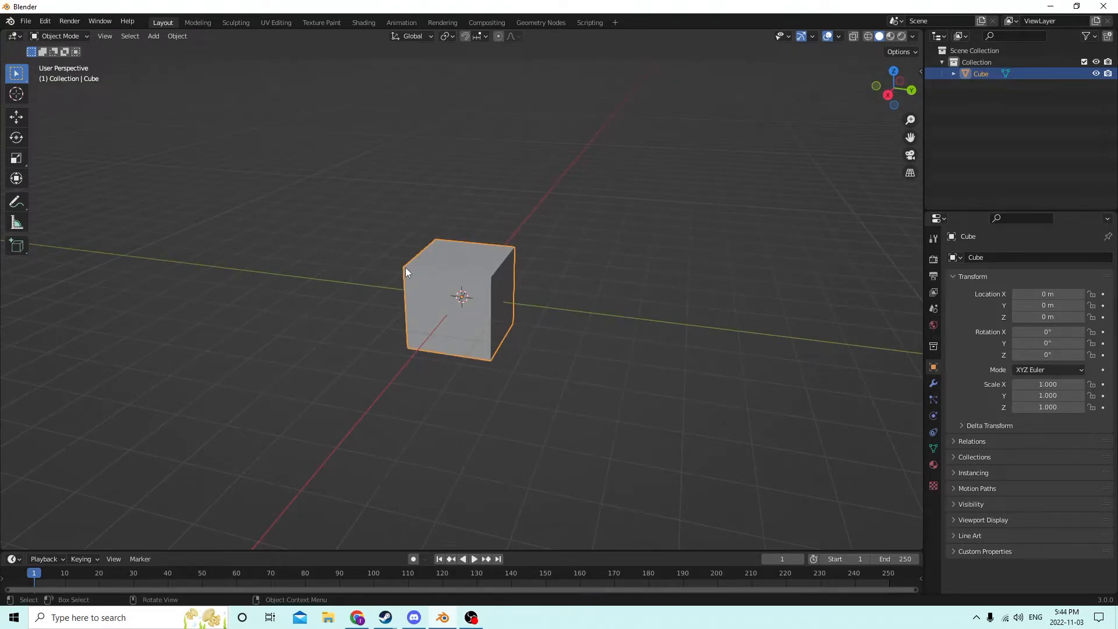
middle_click_drag(400, 283, 335, 274)
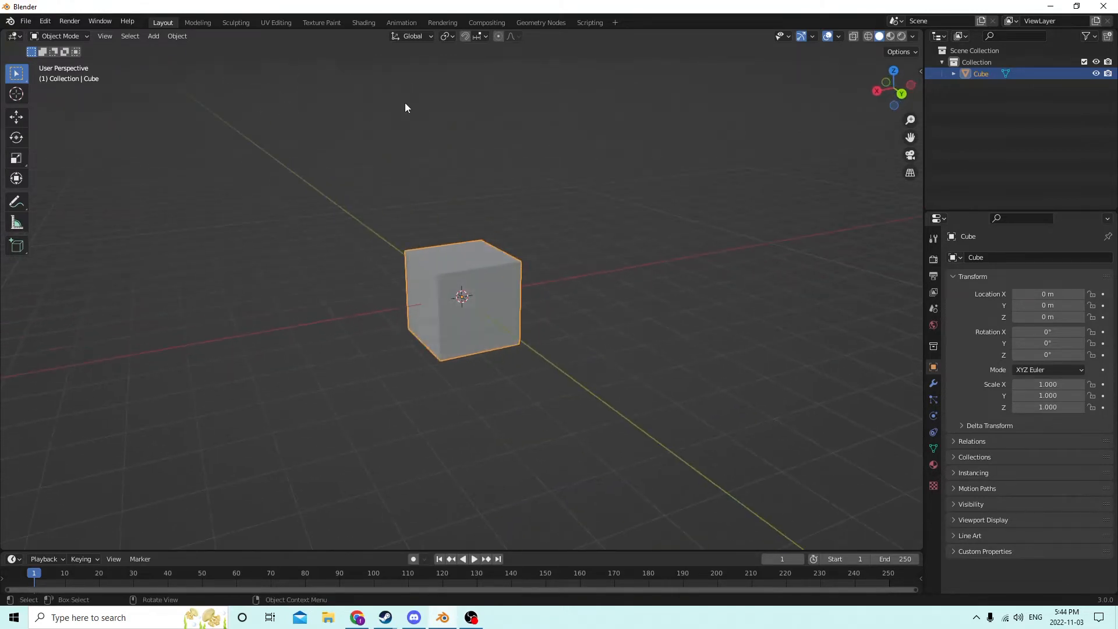
left_click(427, 34)
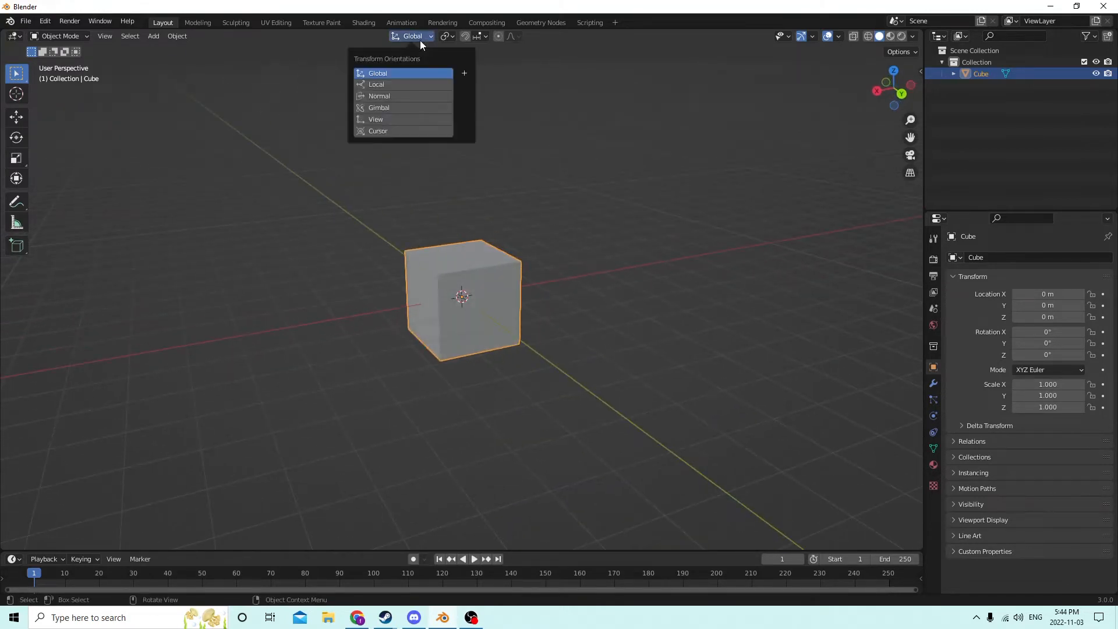
left_click(396, 84)
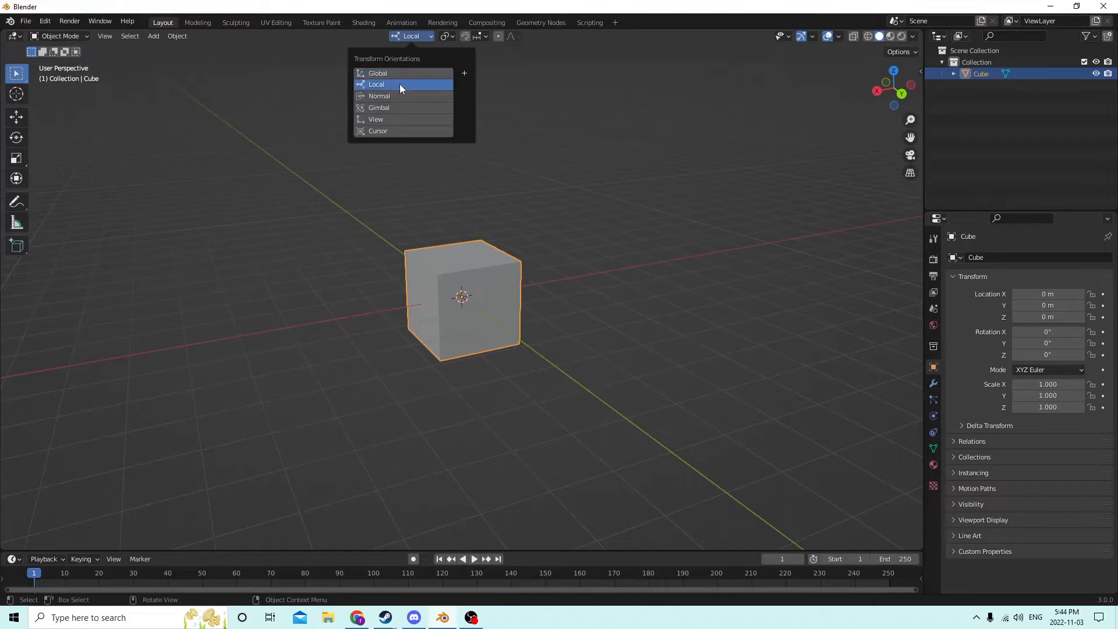
Set the viewport overlay's grid scale to 0.01.
left_click(837, 37)
left_click(823, 106)
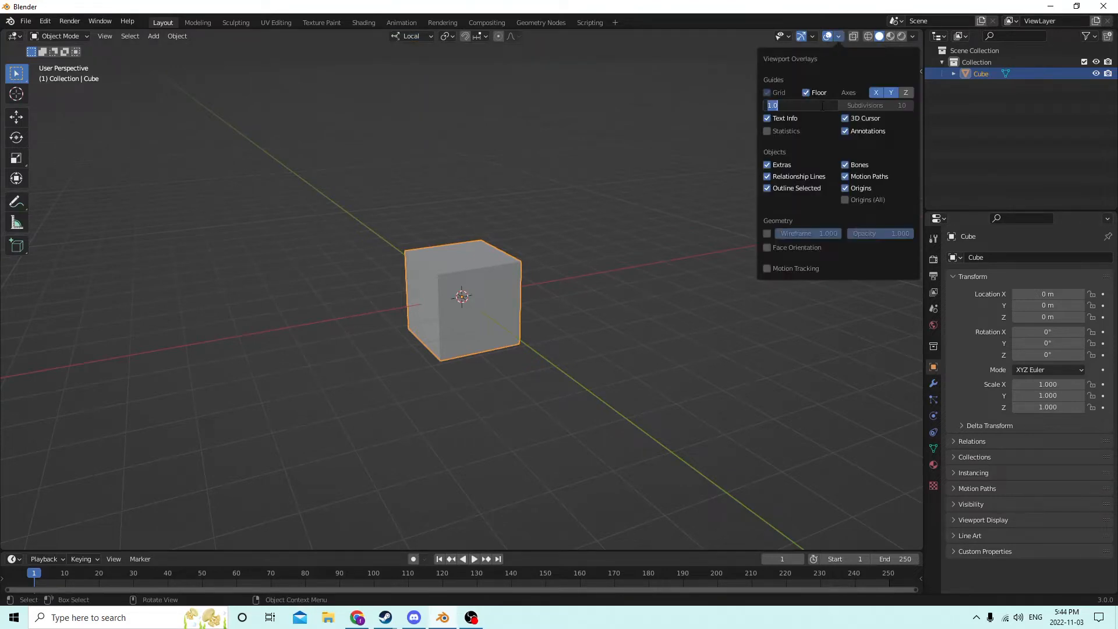
type(".01")
key("Return")
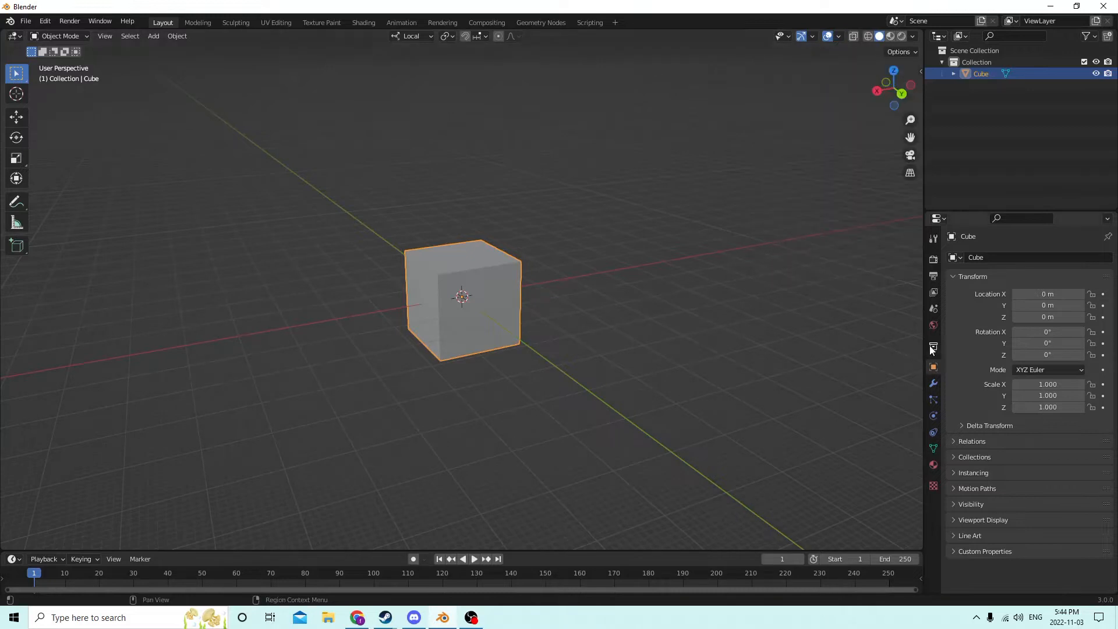
Set the scene's unit scale to 0.01 and deselect the cube.
left_click(934, 325)
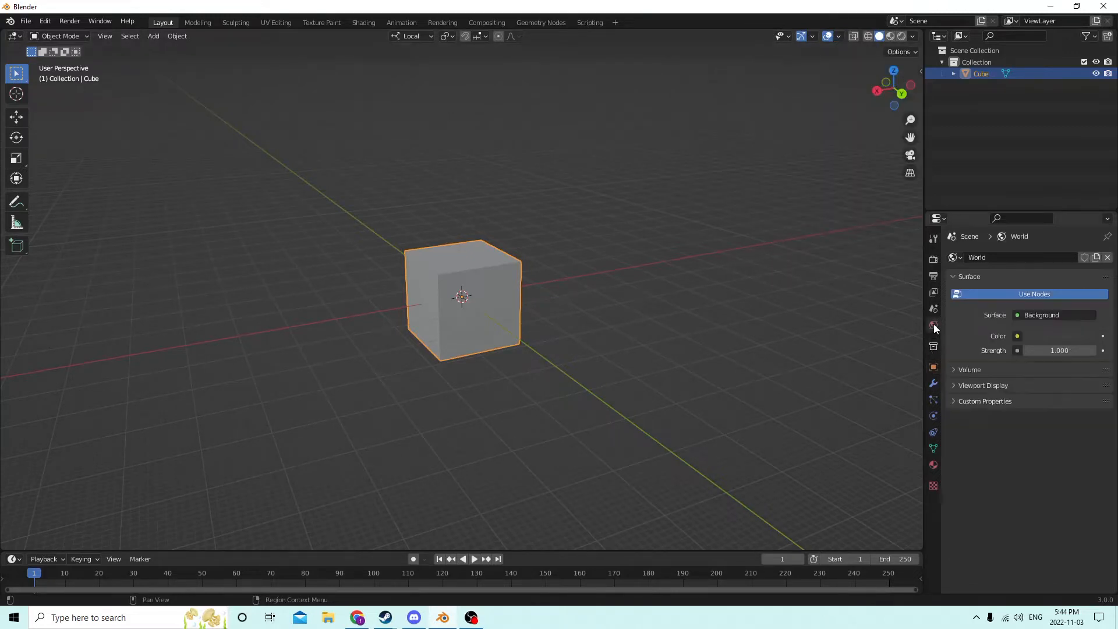
left_click(933, 309)
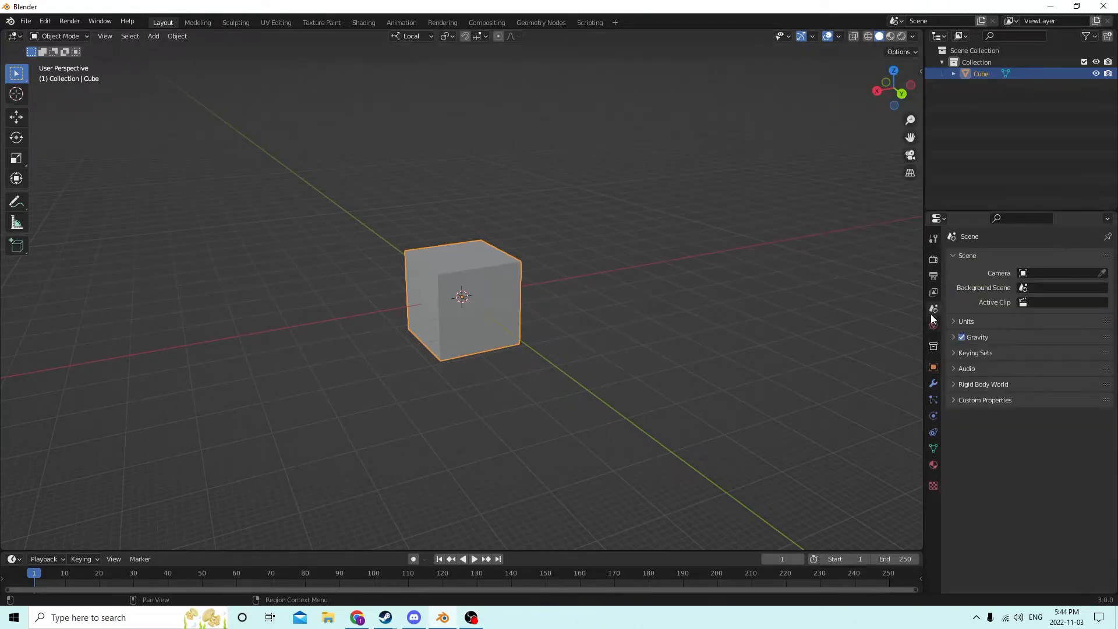
left_click(964, 321)
left_click(1061, 353)
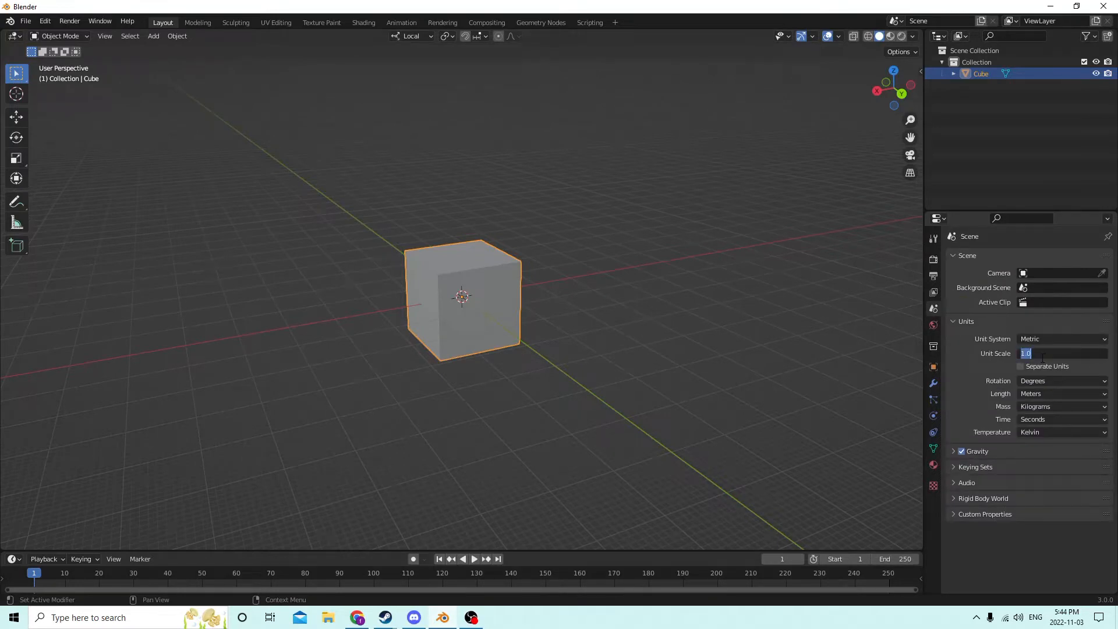
type(".01")
key("Return")
middle_click_drag(687, 296, 529, 330)
left_click(651, 333)
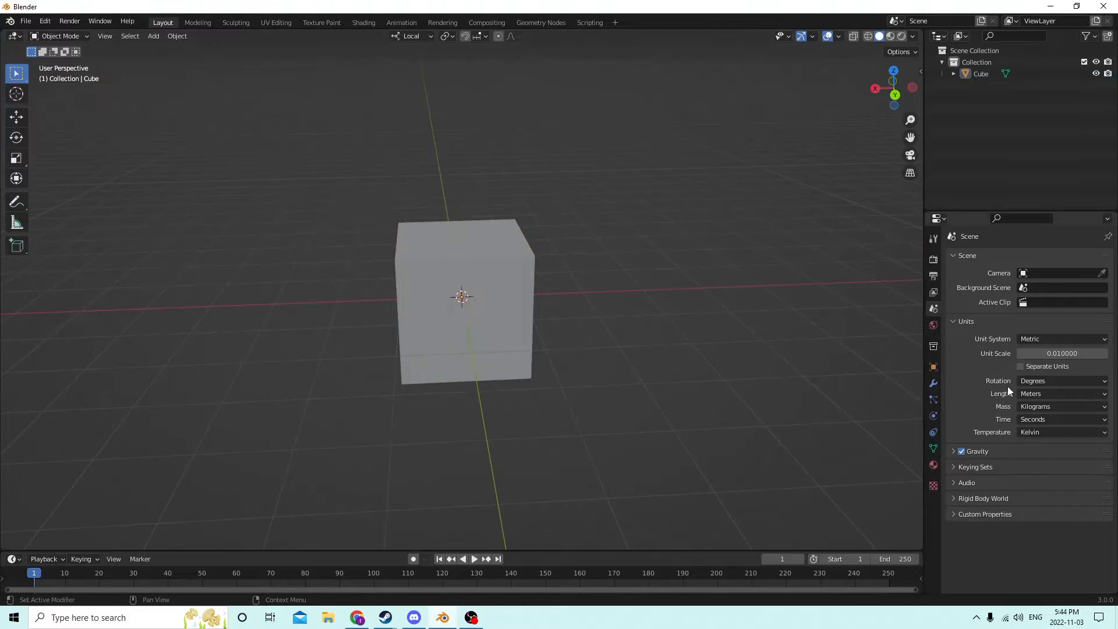
Bevel all edges of the cube in Edit Mode by about 0.00475 m.
left_click(933, 367)
middle_click_drag(738, 357, 466, 326)
left_click(496, 309)
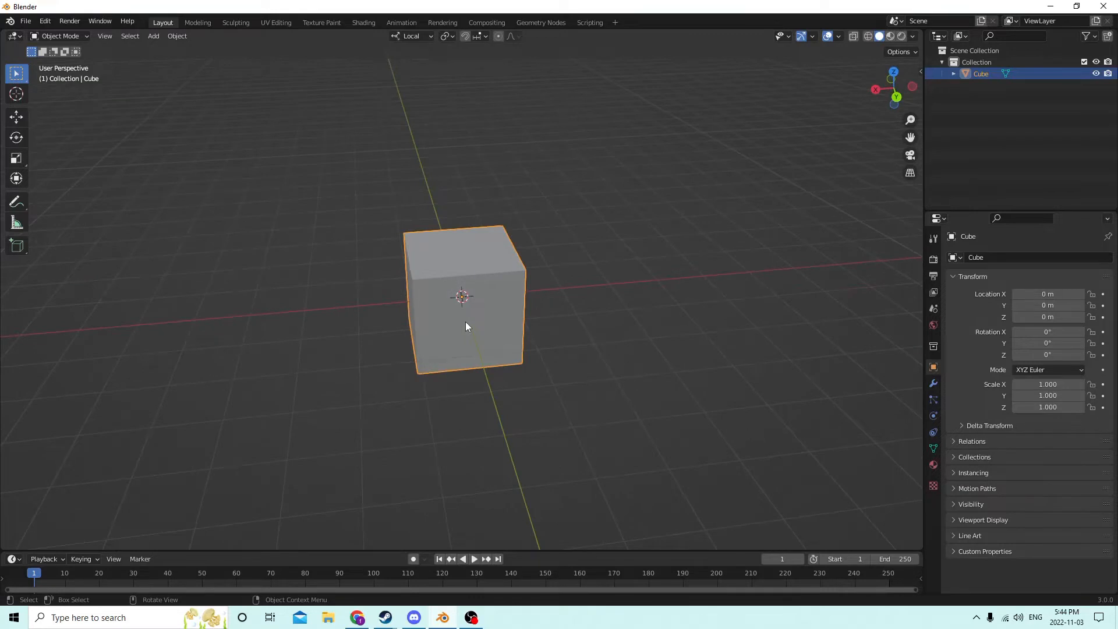
key("Tab")
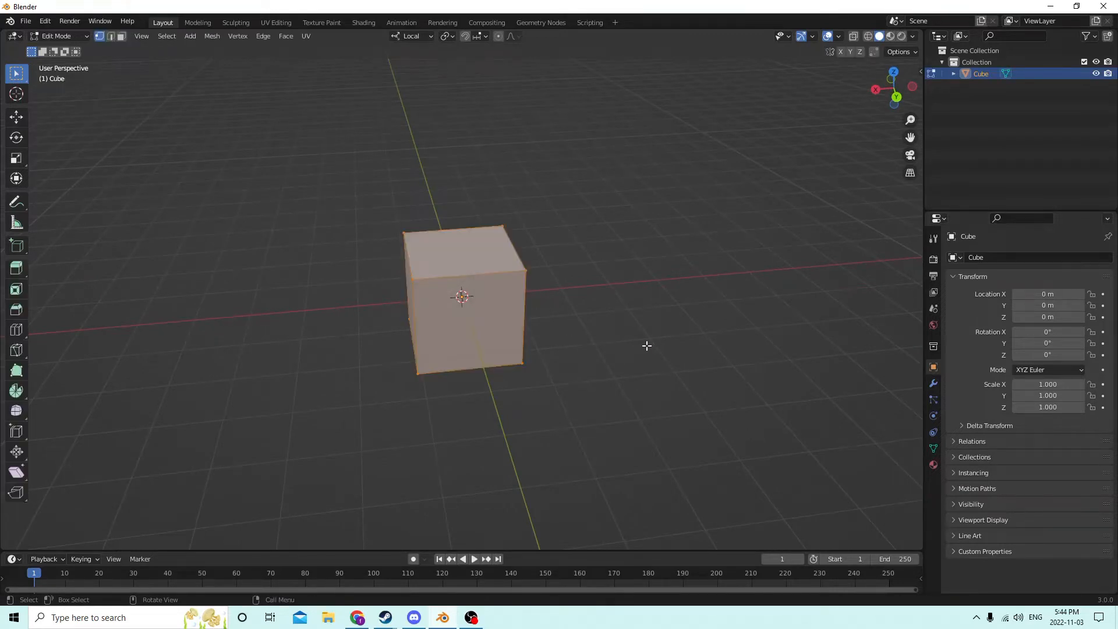
key("ctrl+b")
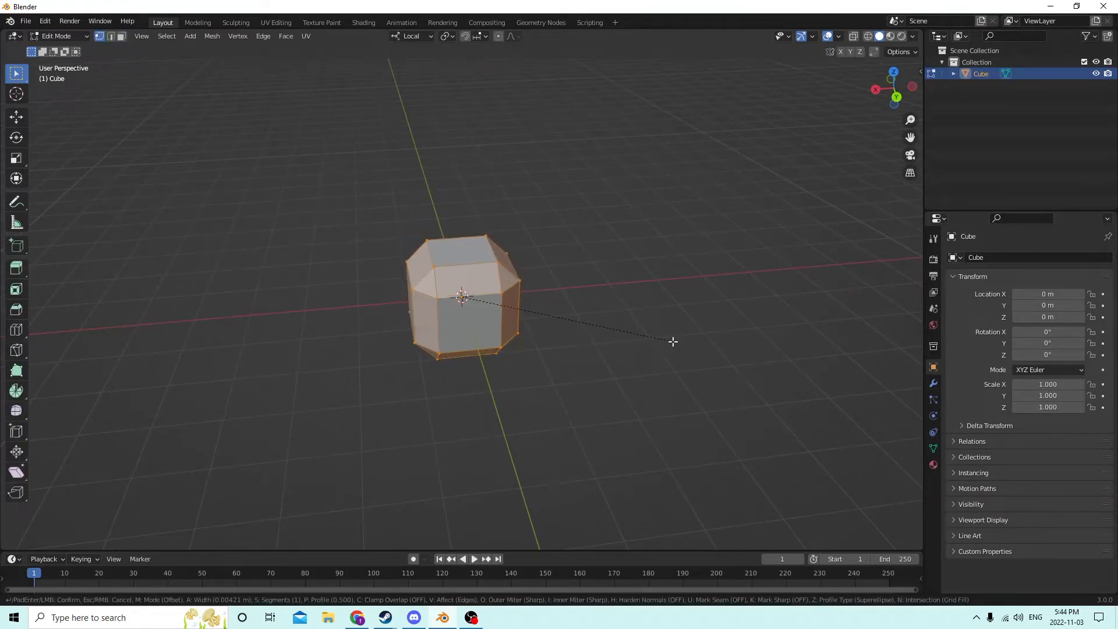
left_click(676, 341)
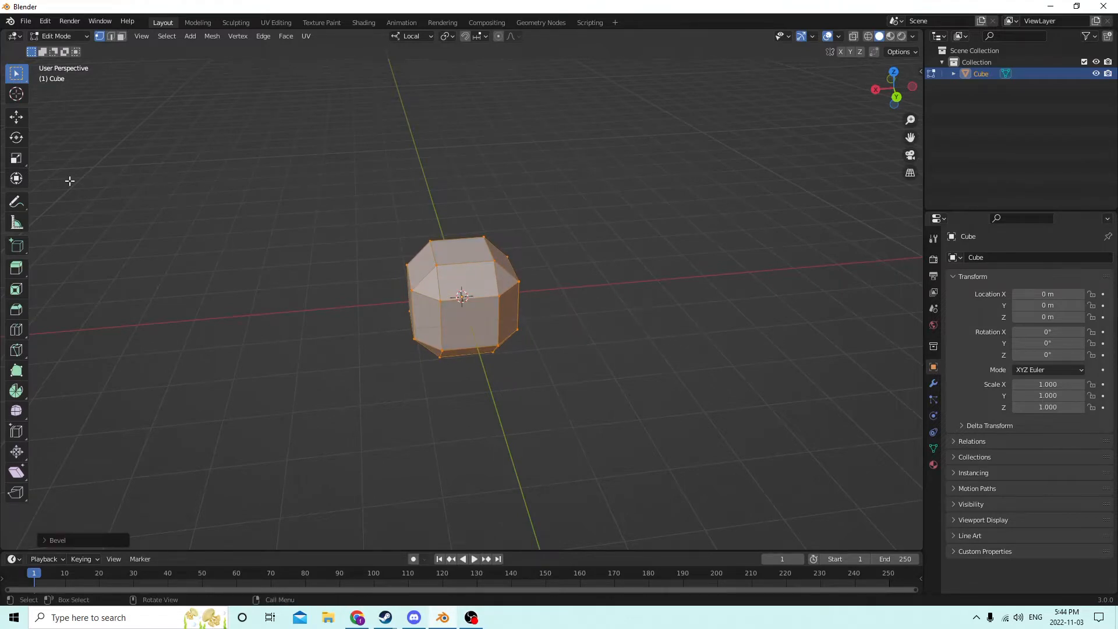
Raise the bevel's segments to 6.
left_click(78, 539)
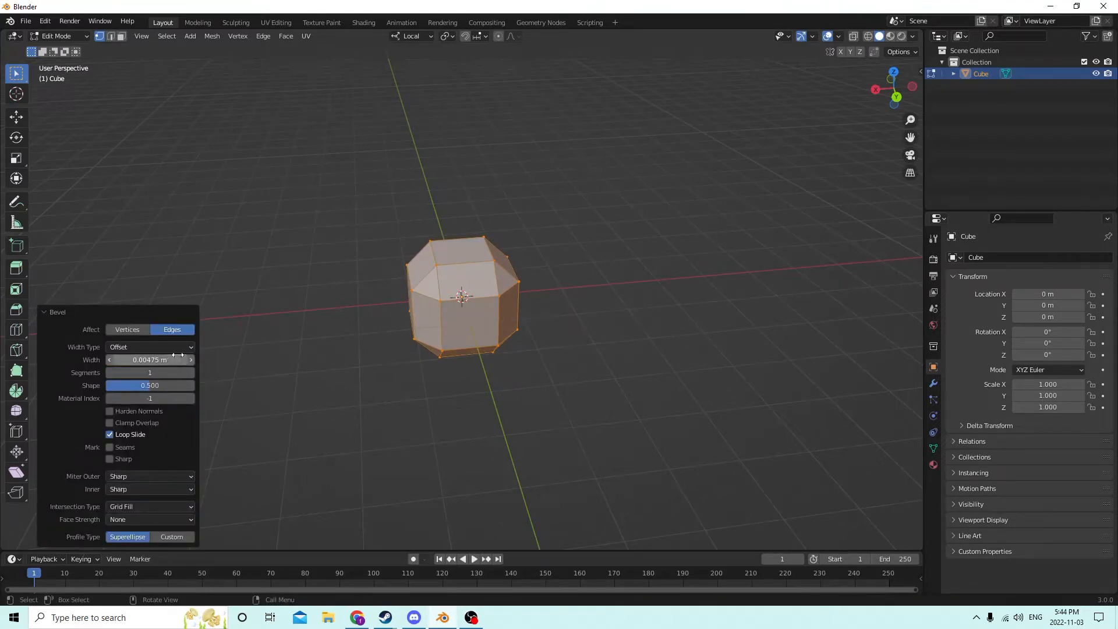
left_click(192, 372)
left_click(192, 372)
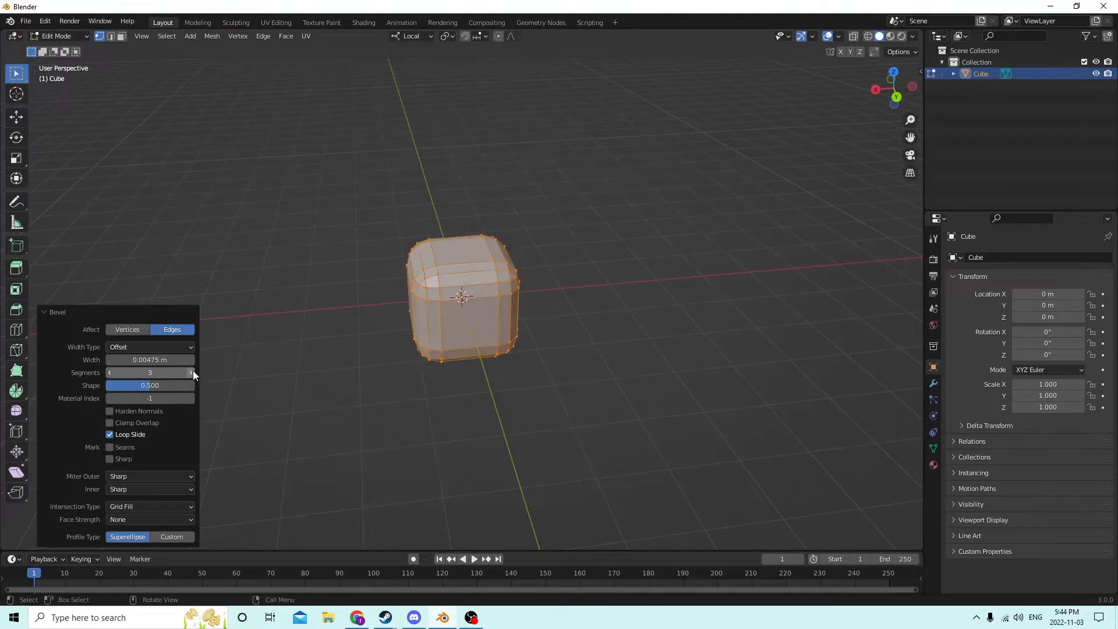
left_click(192, 373)
left_click(192, 372)
left_click(191, 372)
middle_click_drag(245, 357, 297, 352)
Undo the bevel, bevel the whole cube again into a rounder shape with 6 segments, and return to Object Mode.
left_click(44, 21)
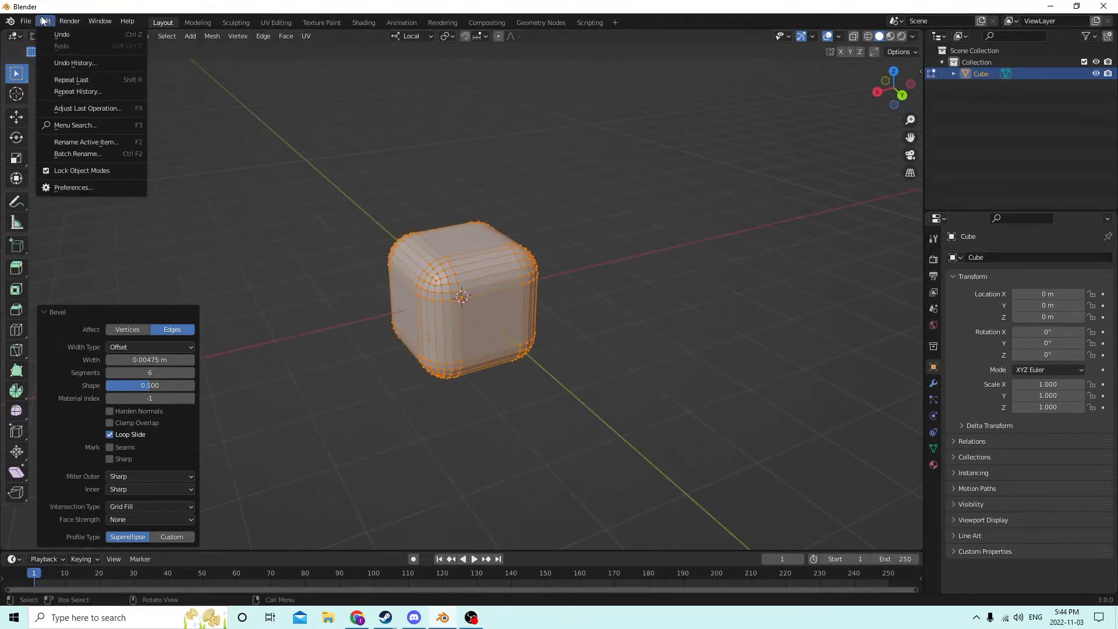
left_click(59, 34)
key("ctrl+b")
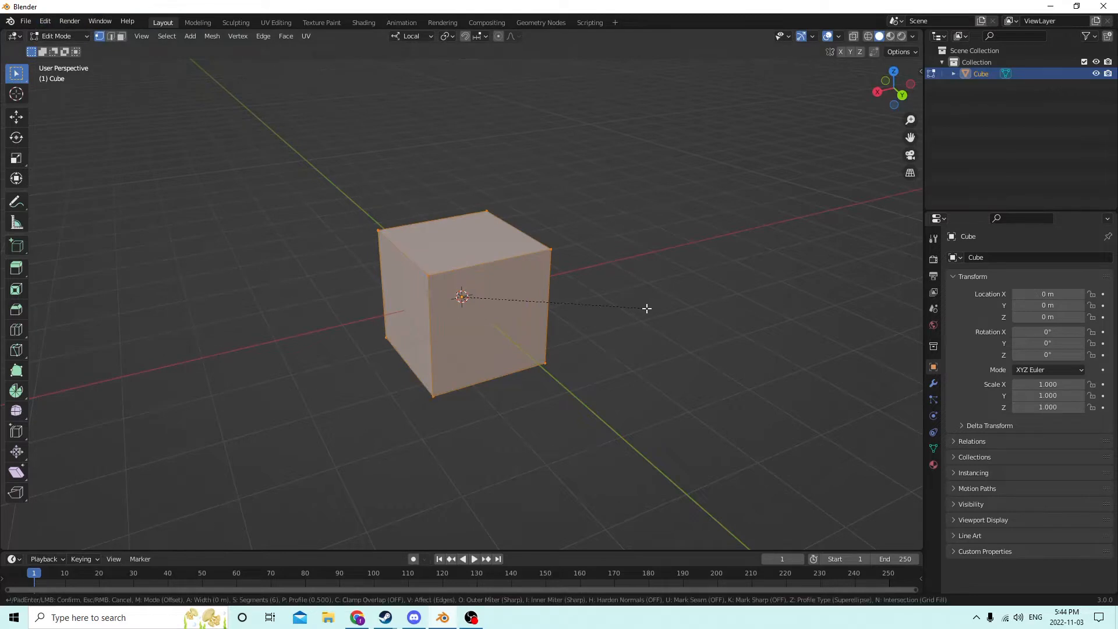
left_click(699, 303)
middle_click_drag(699, 303, 583, 300)
key("Tab")
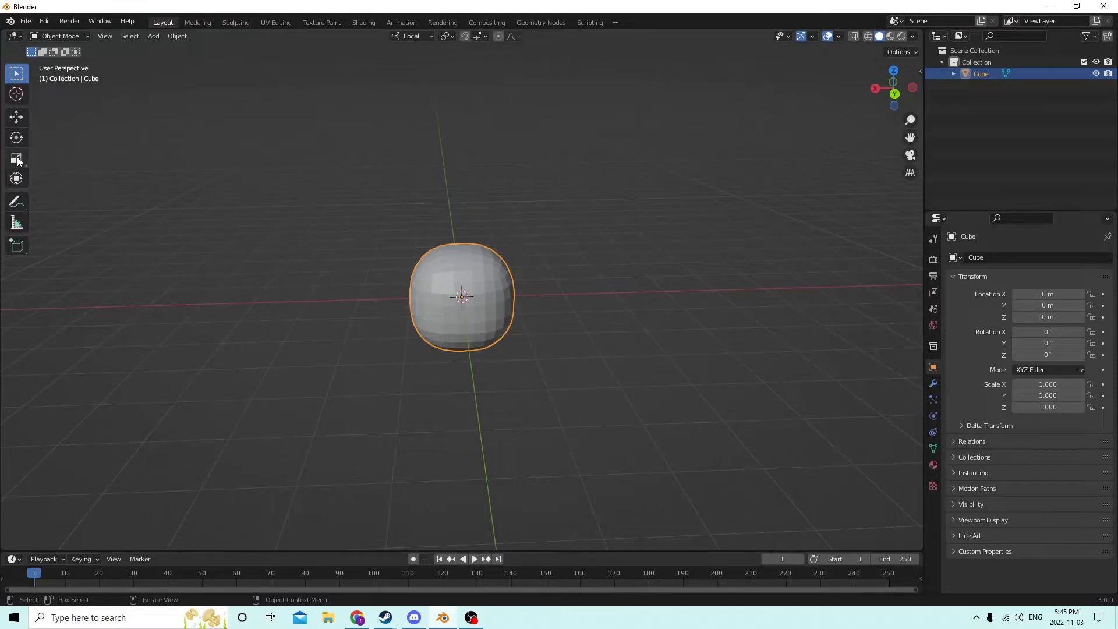
Scale the rounded cube up uniformly by a factor of about 1.764.
middle_click_drag(163, 174, 524, 214)
key("s")
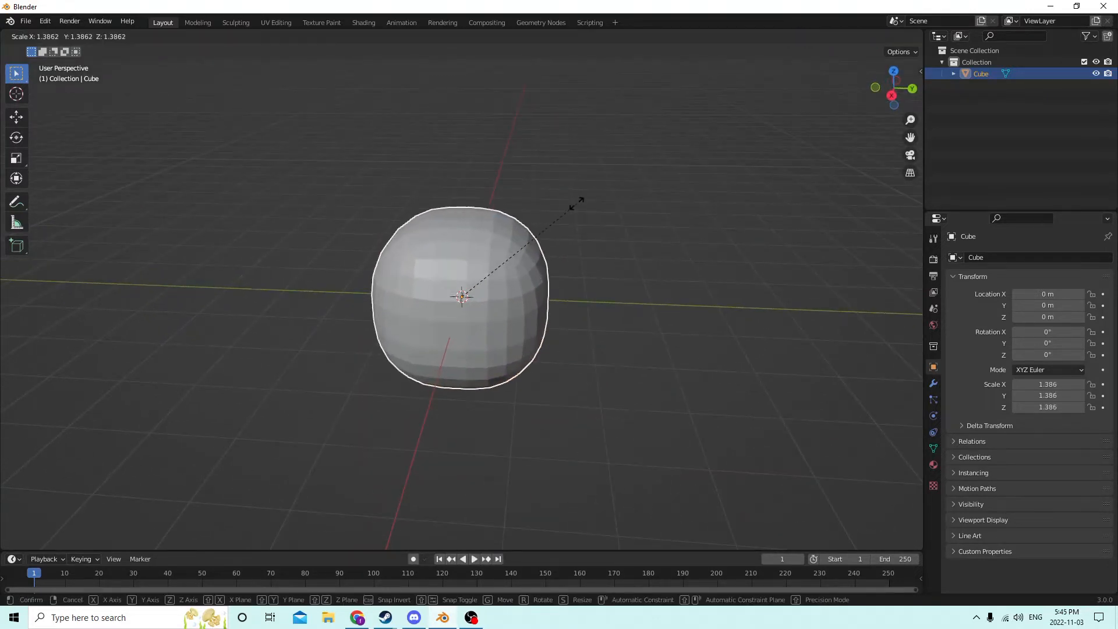
left_click(616, 190)
mouse_move(616, 190)
middle_mouse_down()
mouse_move(572, 198)
mouse_move(612, 197)
middle_mouse_up()
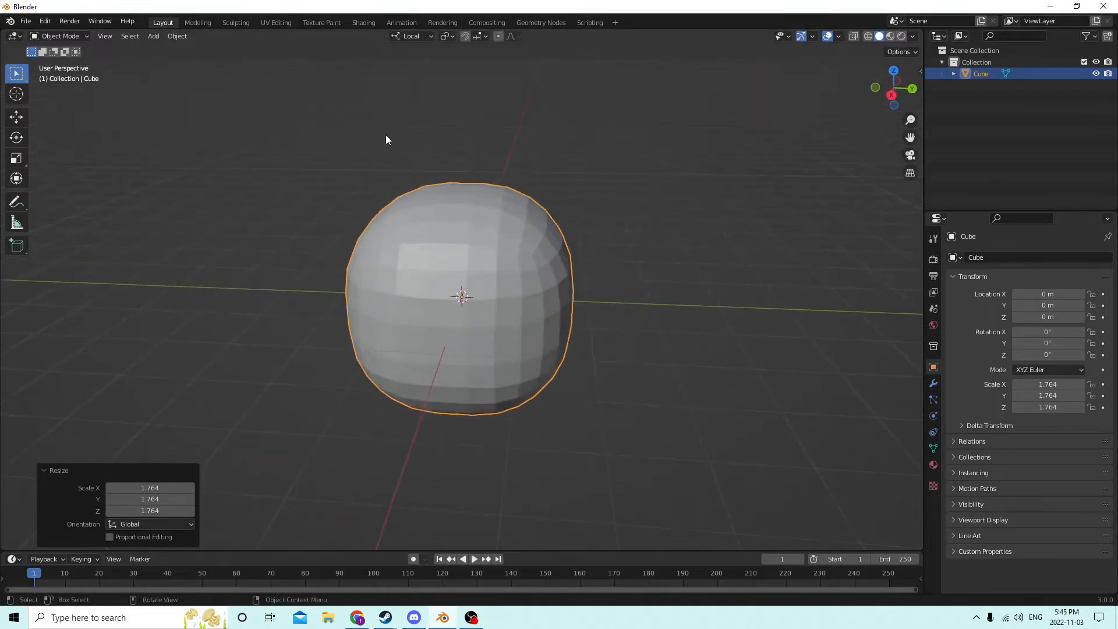
left_click(19, 159)
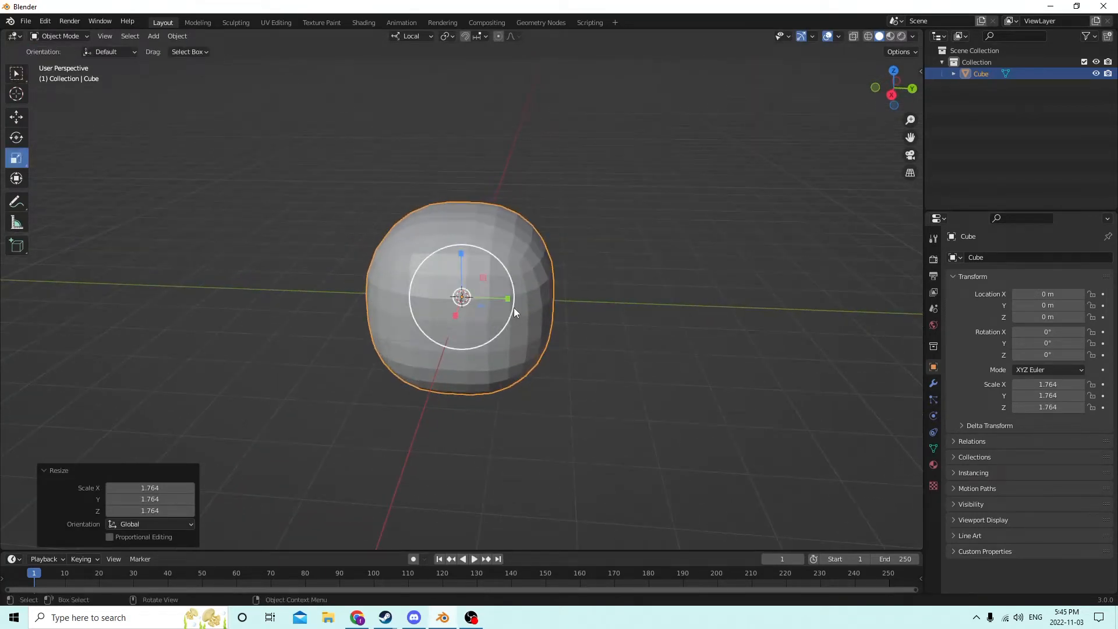
left_click_drag(507, 302, 498, 297)
right_click(498, 298)
middle_click_drag(500, 295, 414, 299)
Duplicate the rounded cube in place and move the copy about -0.05 m along its local X axis.
key("shift+d")
right_click(599, 215)
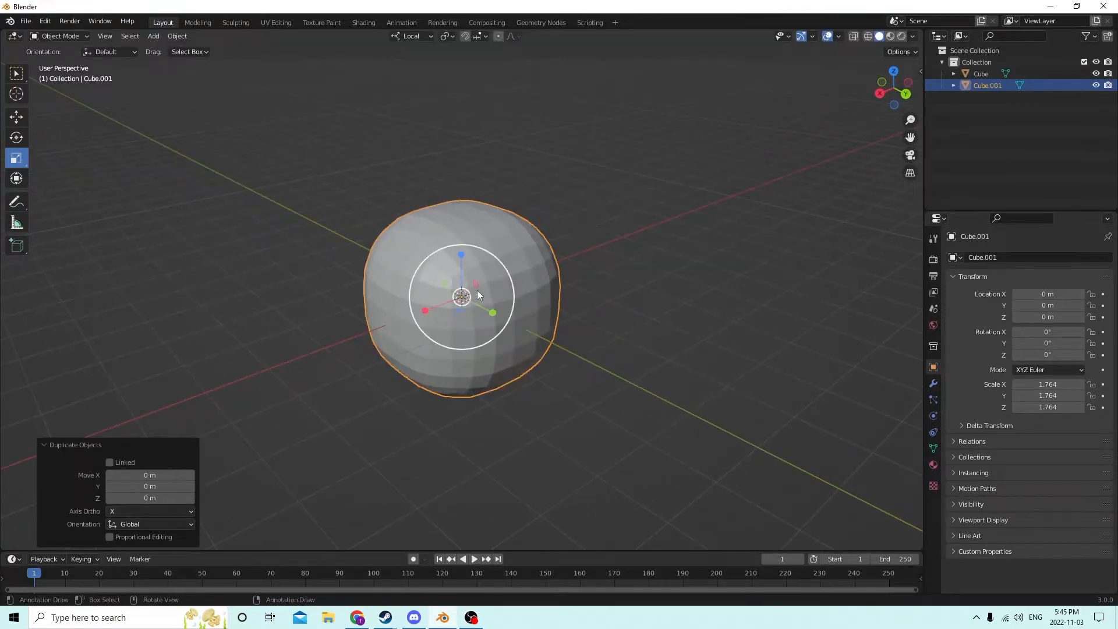
left_click(18, 120)
middle_click_drag(341, 262, 477, 307)
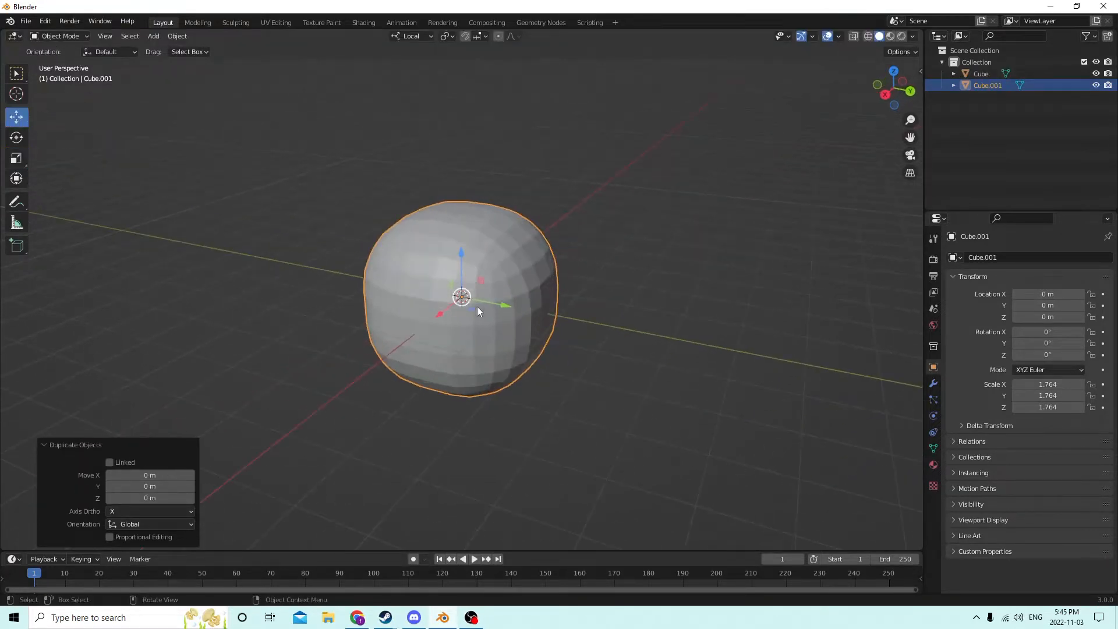
left_click_drag(502, 306, 620, 311)
right_click(618, 310)
middle_click_drag(533, 303, 426, 307)
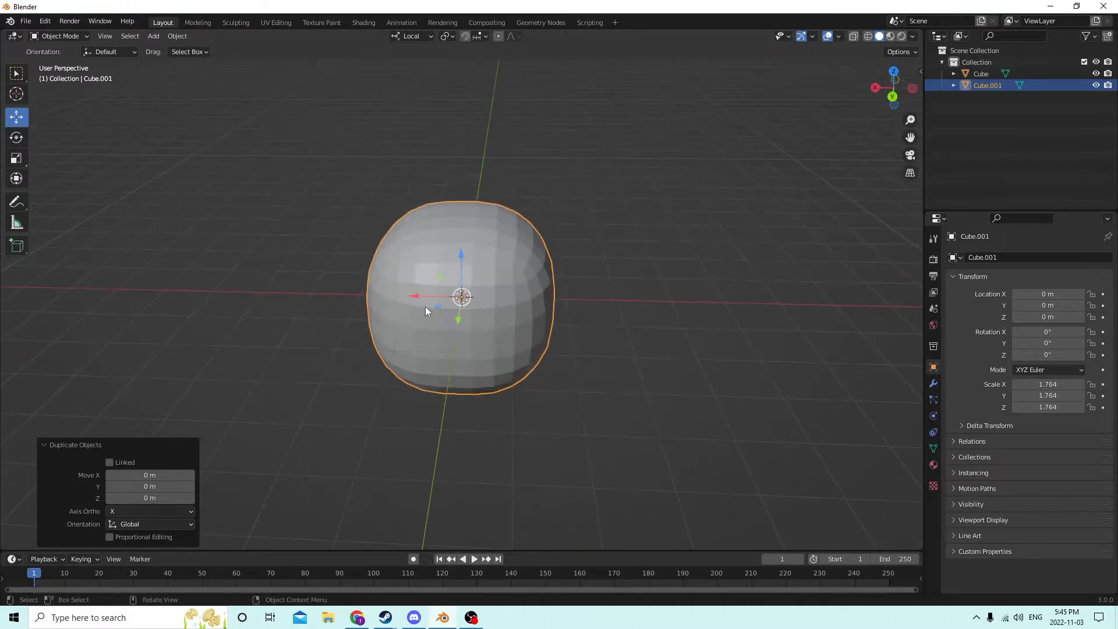
left_click_drag(416, 296, 694, 253)
middle_click_drag(574, 251, 707, 238)
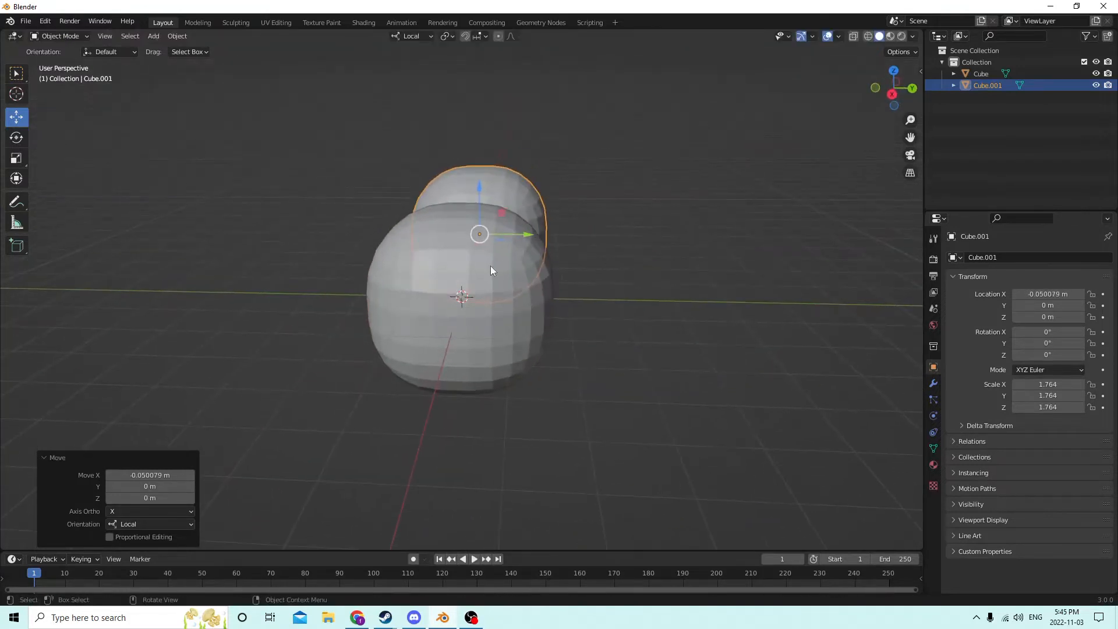
Narrow the original rounded cube at the origin to a scale of about 1.519 in Y and 1.552 in X.
left_click(482, 270)
mouse_move(482, 271)
middle_mouse_down()
mouse_move(438, 275)
mouse_move(473, 266)
middle_mouse_up()
left_click(17, 157)
middle_click_drag(365, 212, 501, 293)
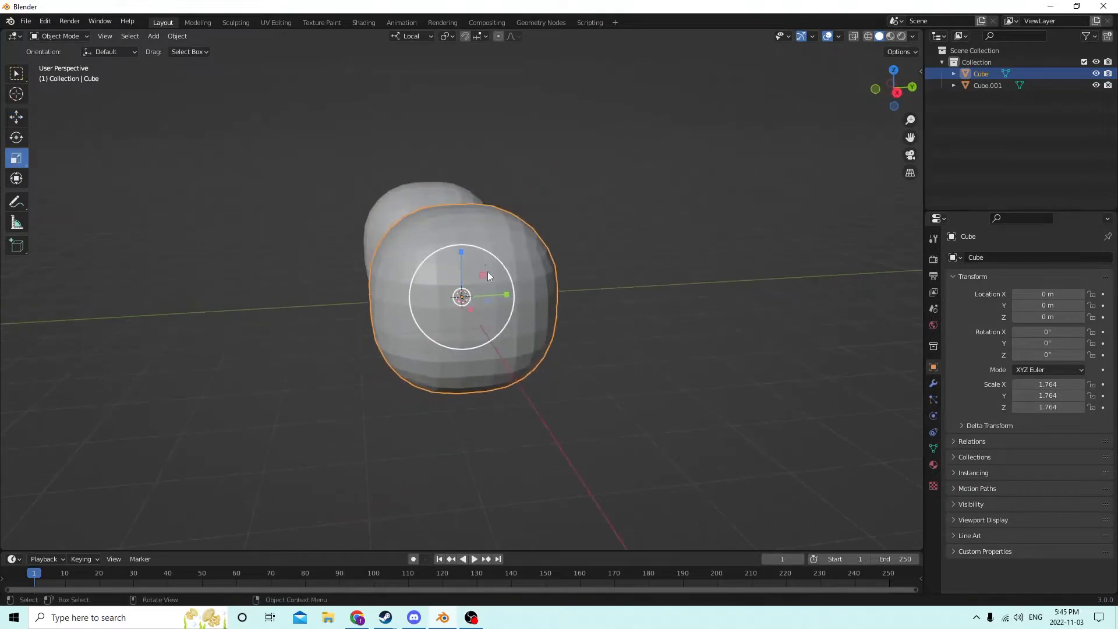
left_click_drag(504, 295, 492, 295)
middle_click_drag(479, 296, 338, 310)
left_click_drag(417, 299, 424, 297)
middle_click_drag(423, 297, 498, 274)
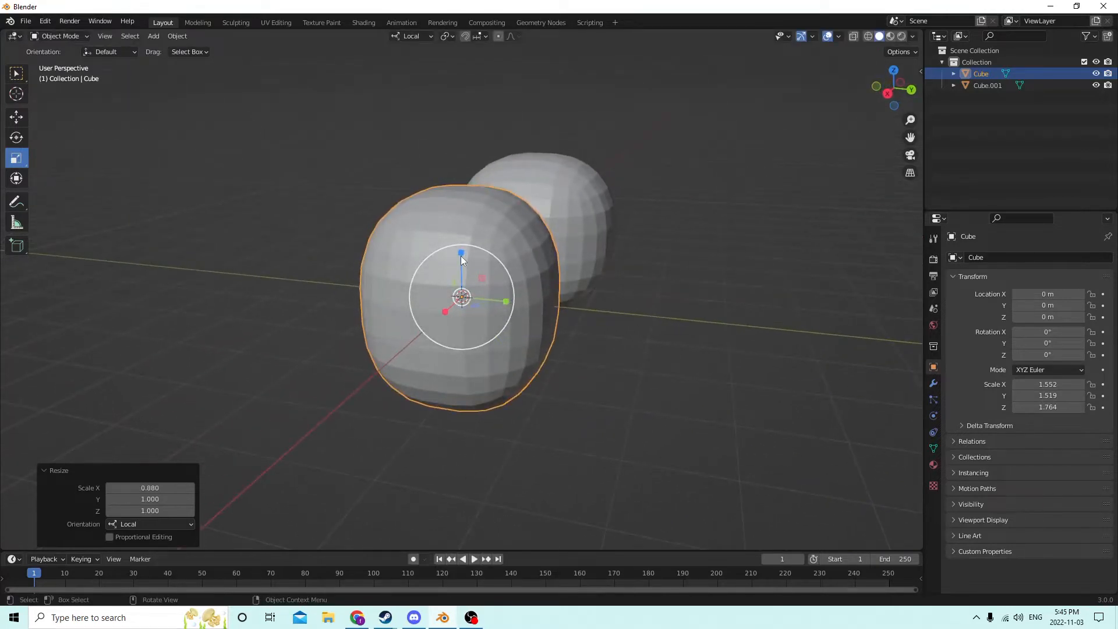
Reduce the original rounded cube's scale to about 1.630 in Z and 1.445 in X.
left_click_drag(460, 257, 459, 261)
middle_click_drag(459, 261, 625, 258)
key("s")
key("x")
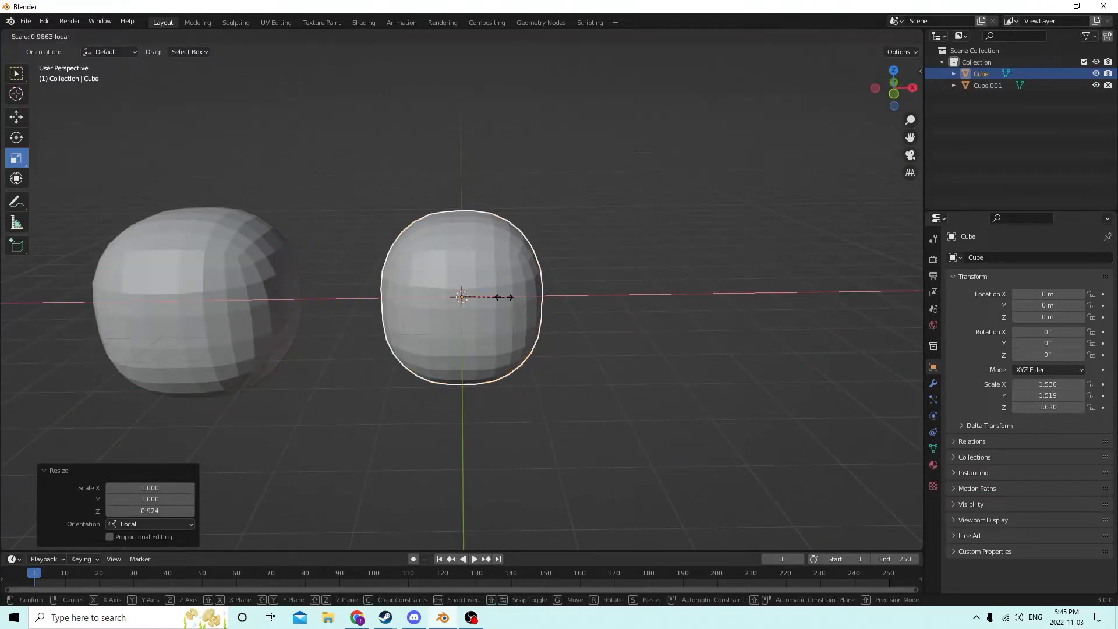
left_click(502, 300)
middle_click_drag(502, 300, 368, 296)
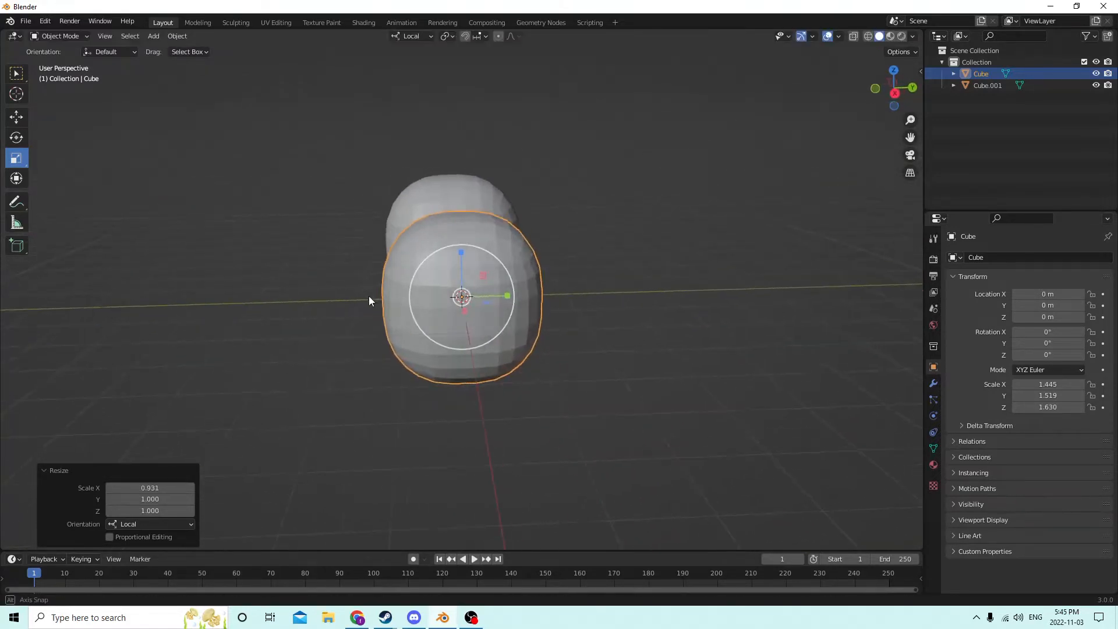
Duplicate the offset rounded cube and move the new copy about 0.0716 m along local X to the original's opposite side.
middle_click_drag(543, 247, 345, 159)
left_click(558, 181)
key("shift+d")
key("Escape")
left_click(16, 117)
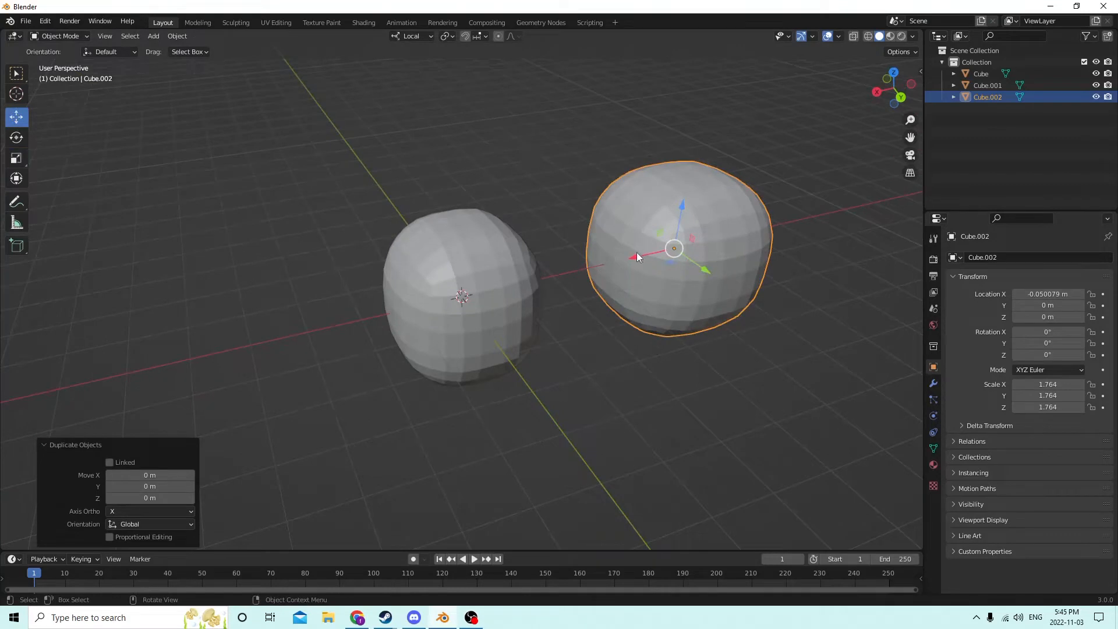
left_click_drag(637, 255, 303, 274)
middle_click_drag(373, 272, 519, 262)
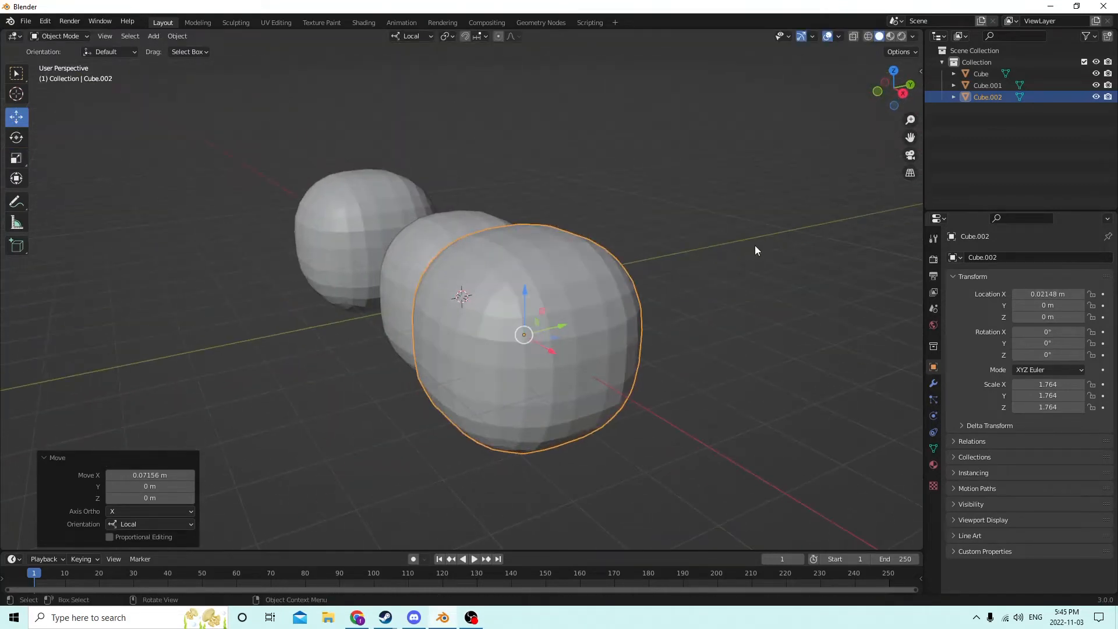
Scale the new copy down uniformly to about 0.356.
key("s")
left_click(585, 251)
middle_click_drag(586, 250, 724, 262)
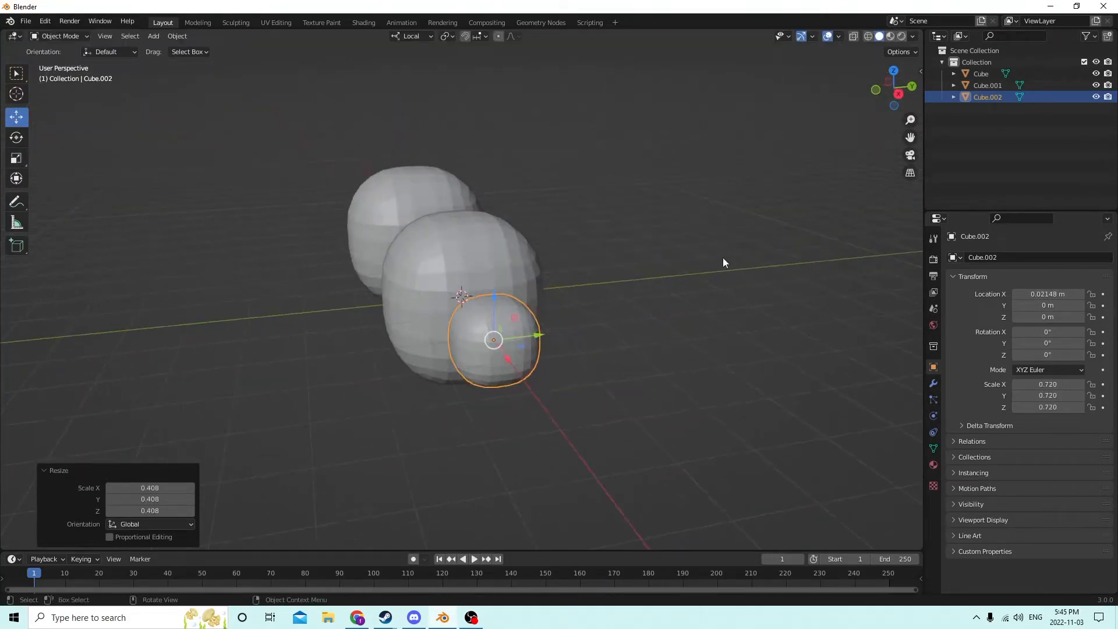
key("s")
left_click(582, 278)
Move the small rounded piece up about 0.0068 m in Z and about 0.0054 m along local Y.
middle_click_drag(563, 271, 462, 281)
left_click_drag(439, 295, 438, 245)
middle_click_drag(438, 248, 516, 260)
left_click_drag(526, 299, 561, 296)
middle_click_drag(560, 298, 683, 358)
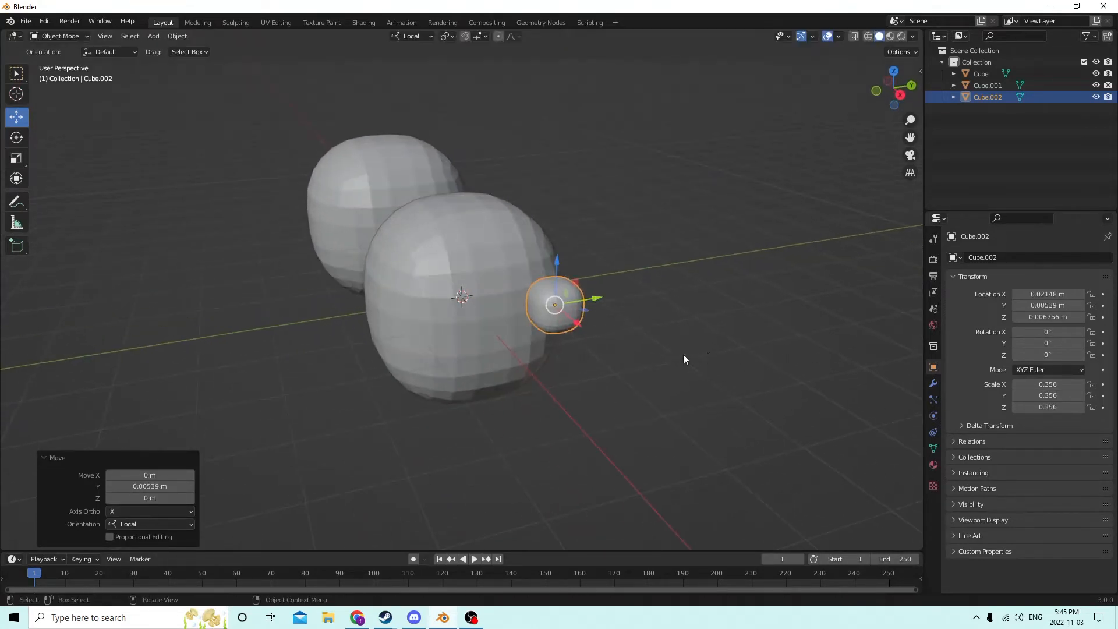
Sink the small rounded piece into the front of the large rounded cube along local X, to about 0.0119 m.
left_click_drag(572, 324, 541, 299)
middle_click_drag(541, 298, 425, 286)
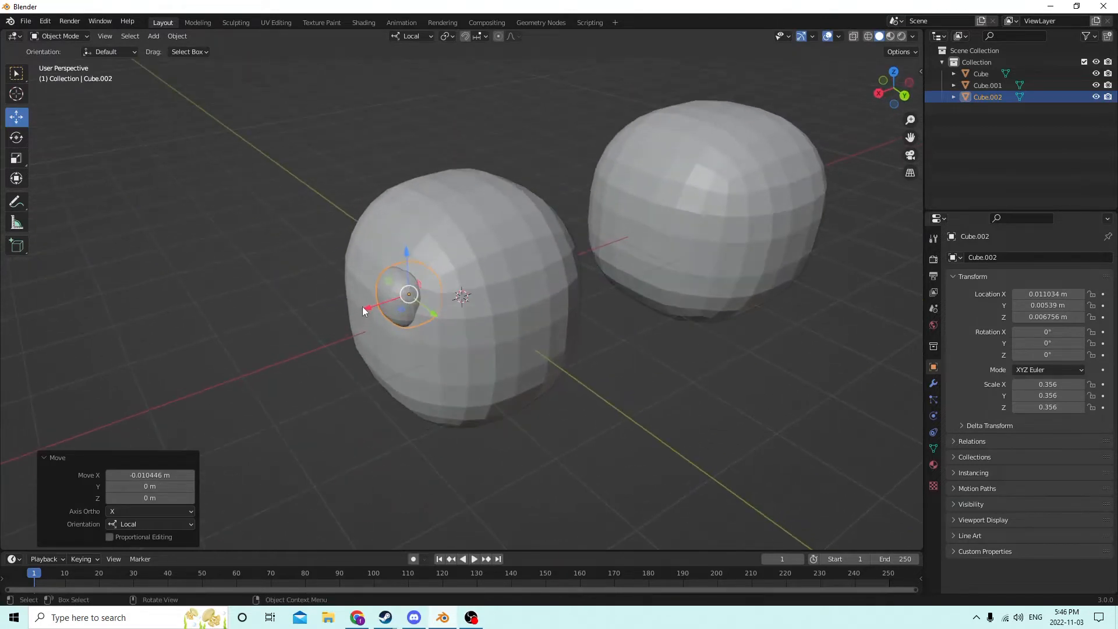
left_click_drag(362, 306, 357, 308)
middle_click_drag(358, 308, 323, 295)
Flatten the small rounded piece along its local X axis to a scale of about 0.244.
left_click(16, 158)
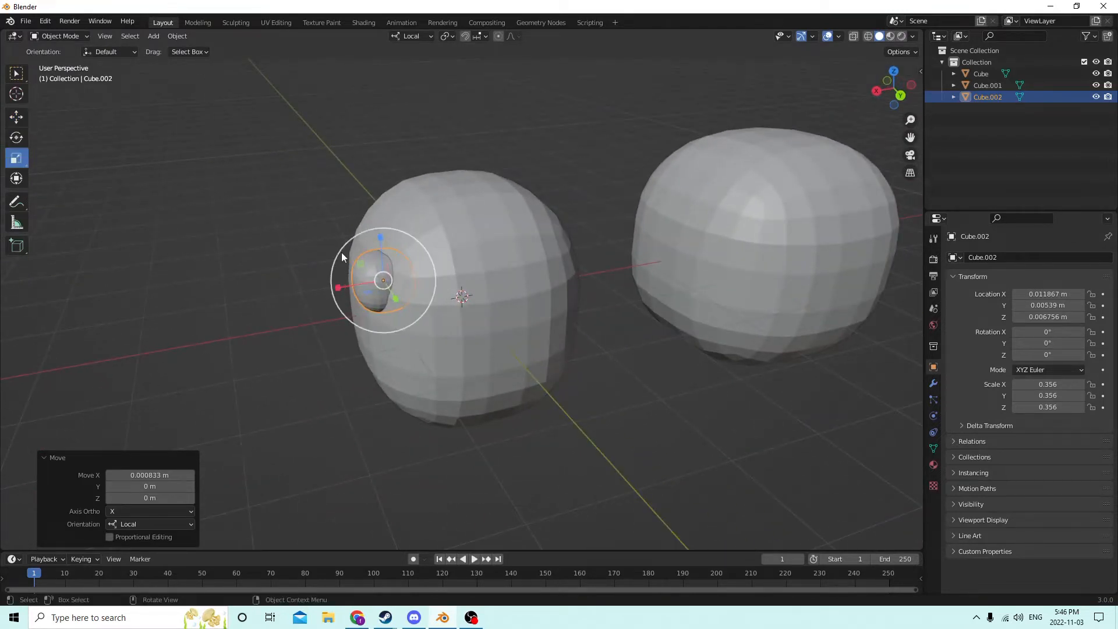
left_click_drag(337, 287, 356, 282)
middle_click_drag(357, 282, 429, 295)
Try rotating the small piece 5° about X and 5° about Y, resetting each to 0°.
left_click(1063, 334)
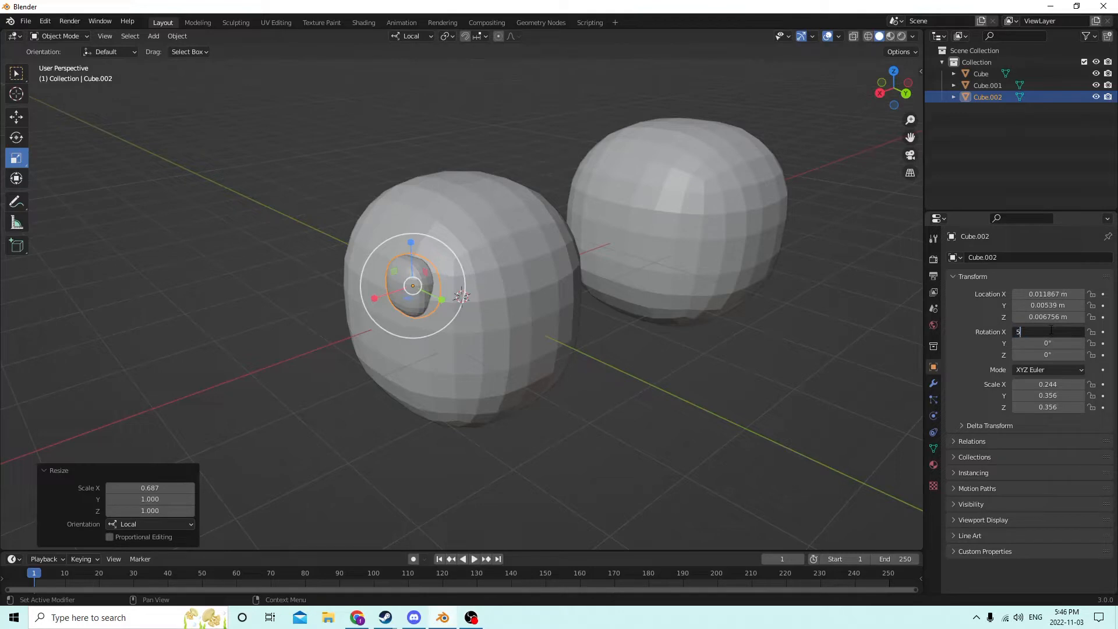
type("5")
key("Return")
left_click(1050, 330)
type("0")
key("Return")
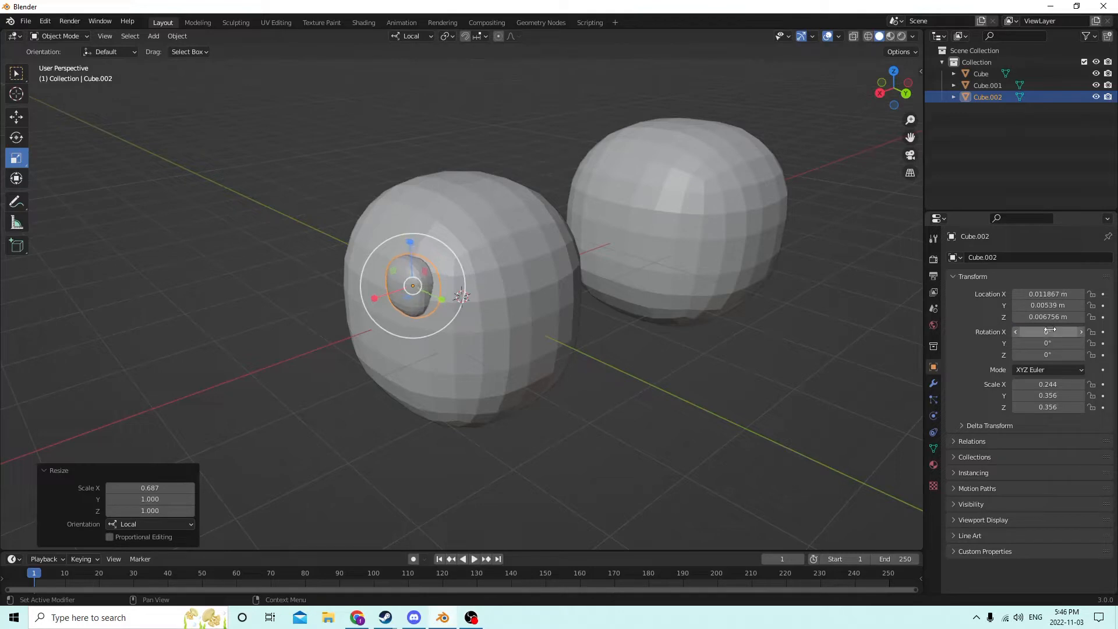
type("5")
key("Return")
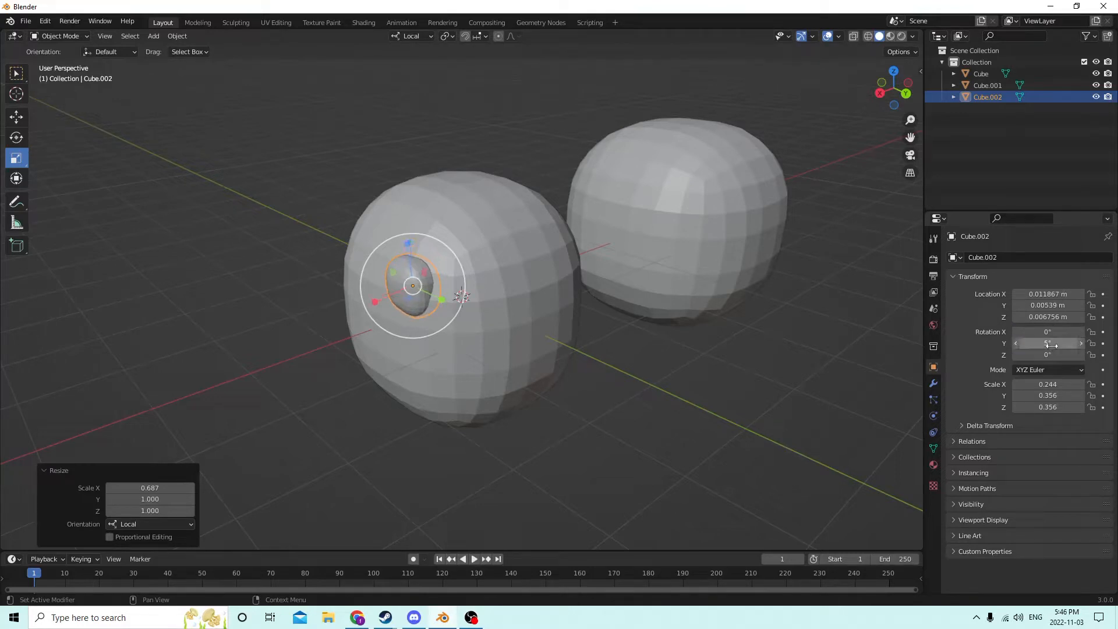
left_click(1052, 345)
type("0")
Rotate the small piece about Z, trying 5° first and settling on 10°.
key("Tab")
type("5")
key("Return")
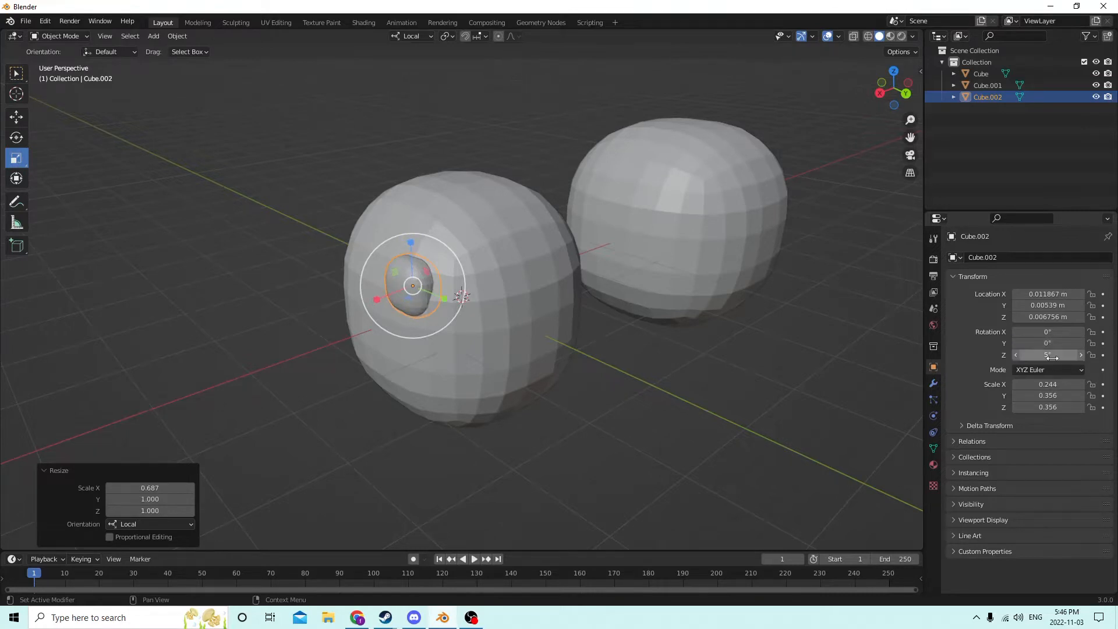
middle_click_drag(791, 339, 717, 358)
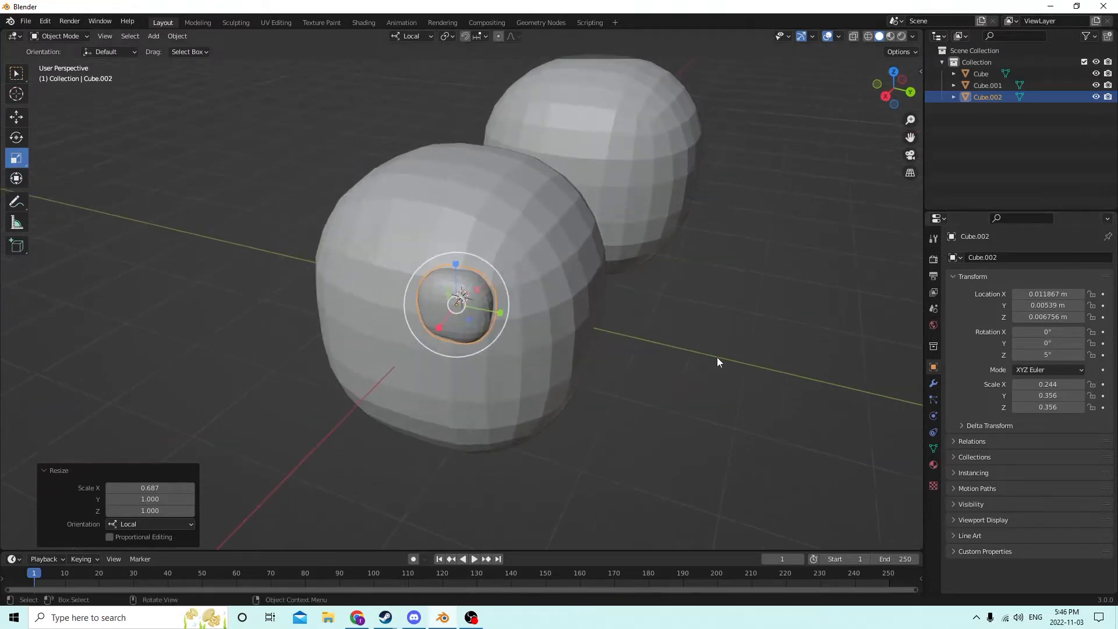
left_click(1037, 357)
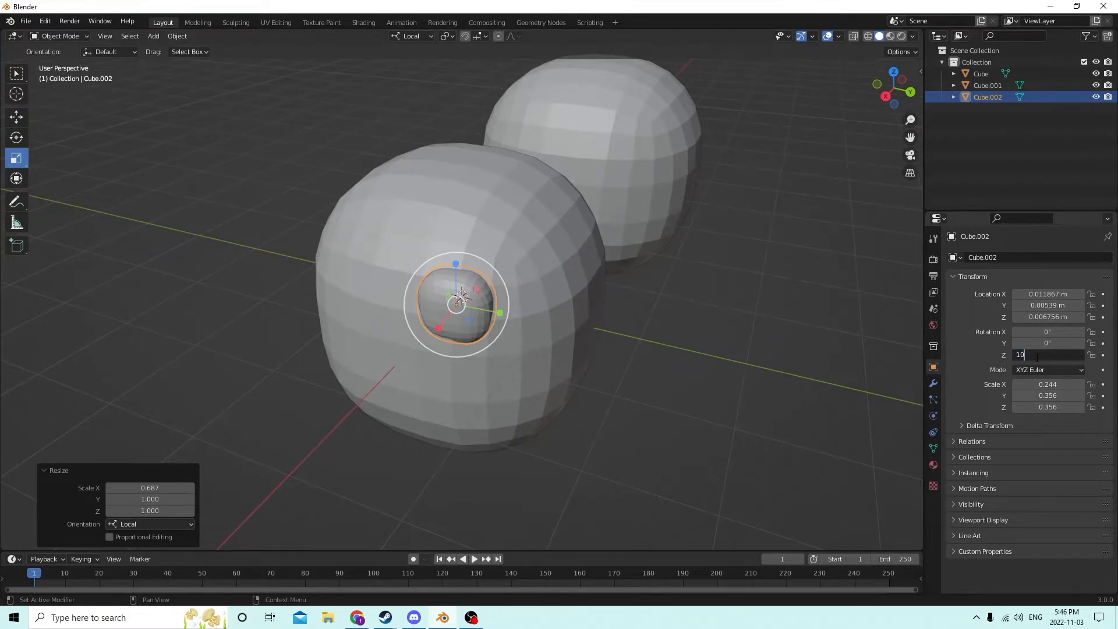
key("Return")
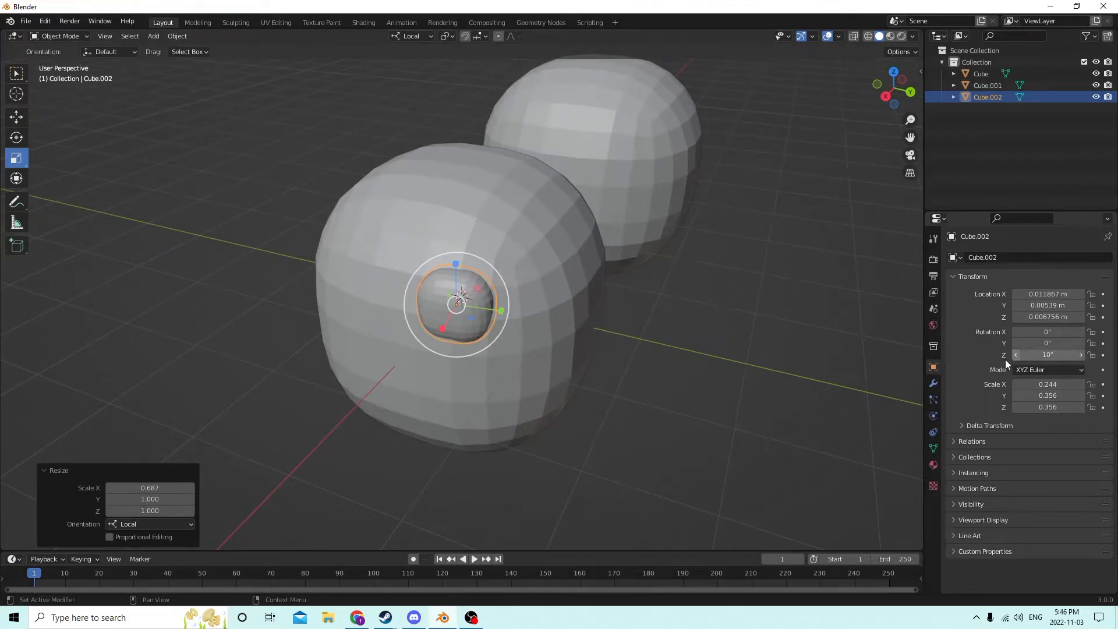
Test 5° rotations of the small piece about X and Y again, returning both to 0°.
middle_click_drag(908, 364, 666, 287)
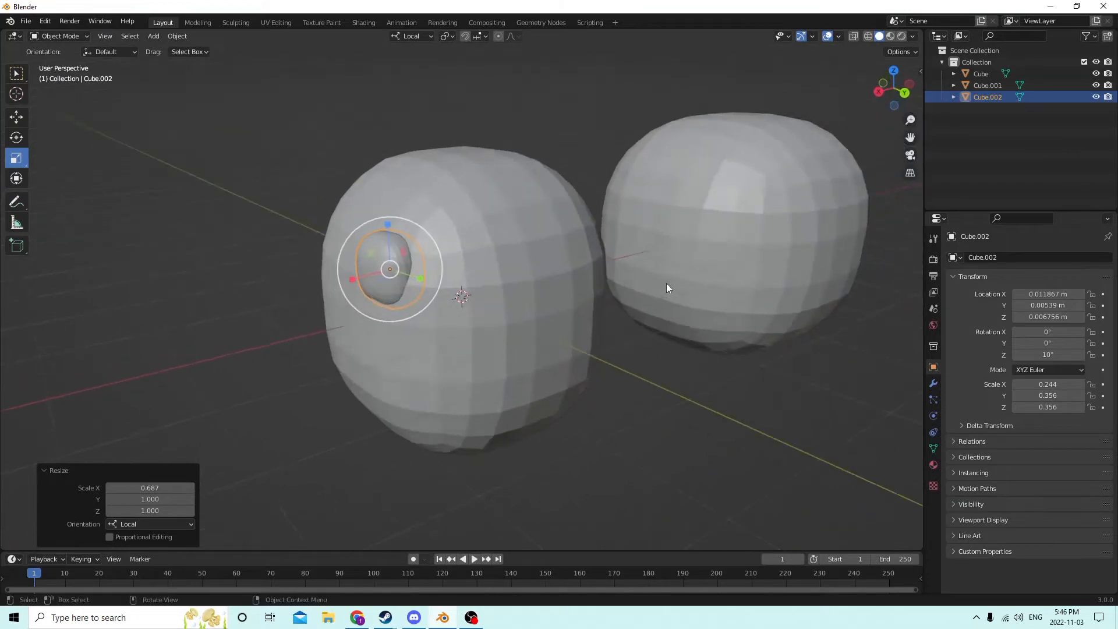
type("5")
key("Return")
left_click(1063, 334)
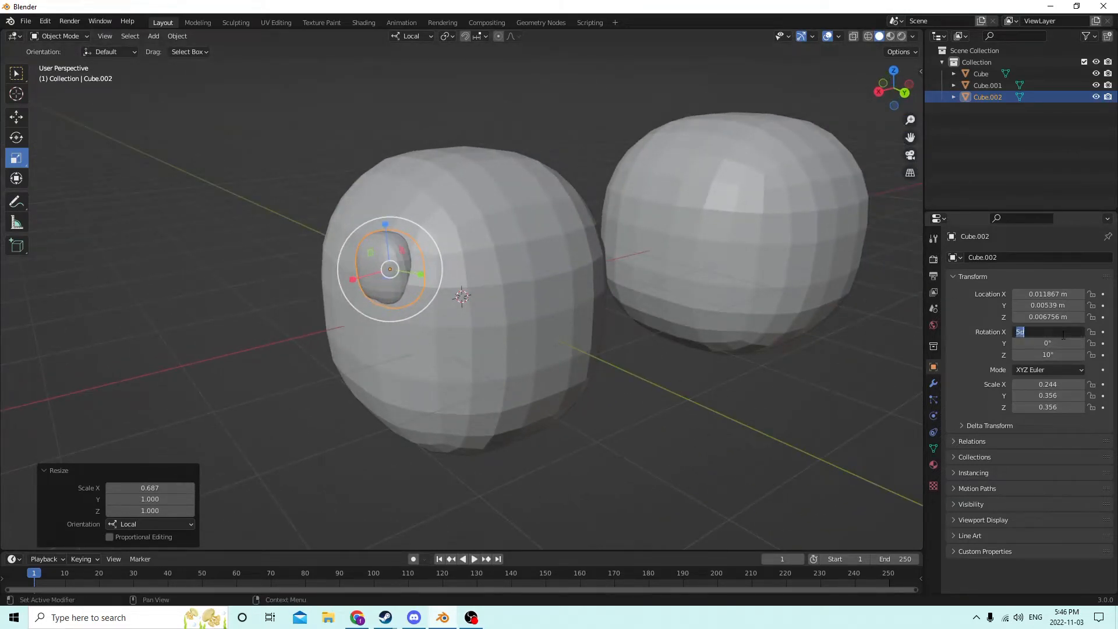
type("0")
key("Return")
left_click(1049, 343)
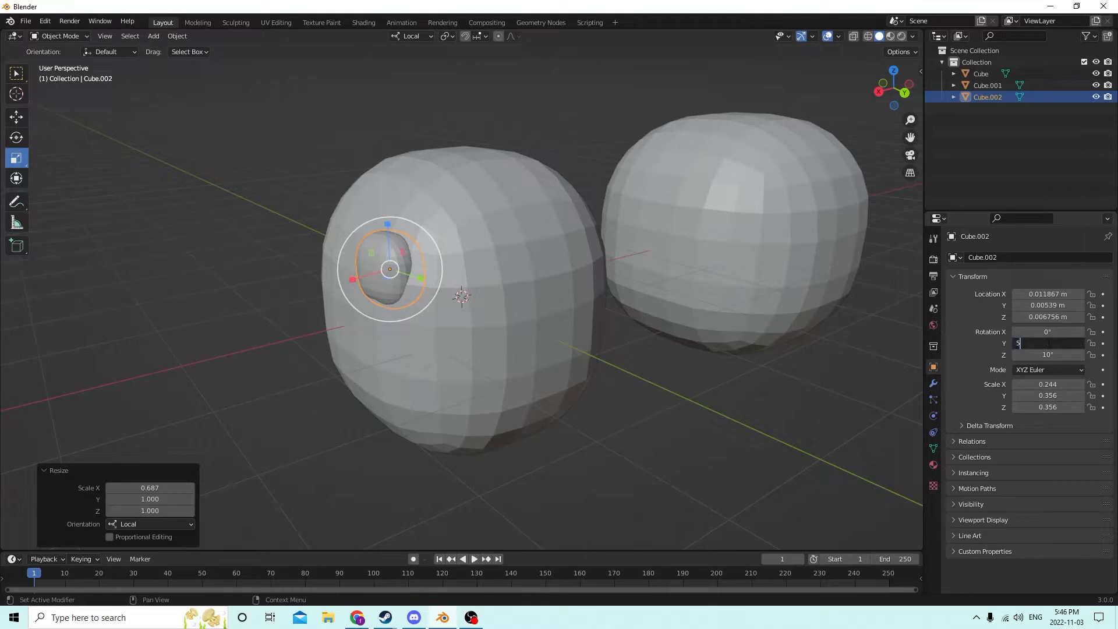
key("Return")
left_click(1048, 343)
type("0")
key("Return")
Set the small piece's Y rotation to -10°.
mouse_move(695, 314)
middle_mouse_down()
mouse_move(674, 350)
mouse_move(687, 328)
middle_mouse_up()
left_click(1054, 345)
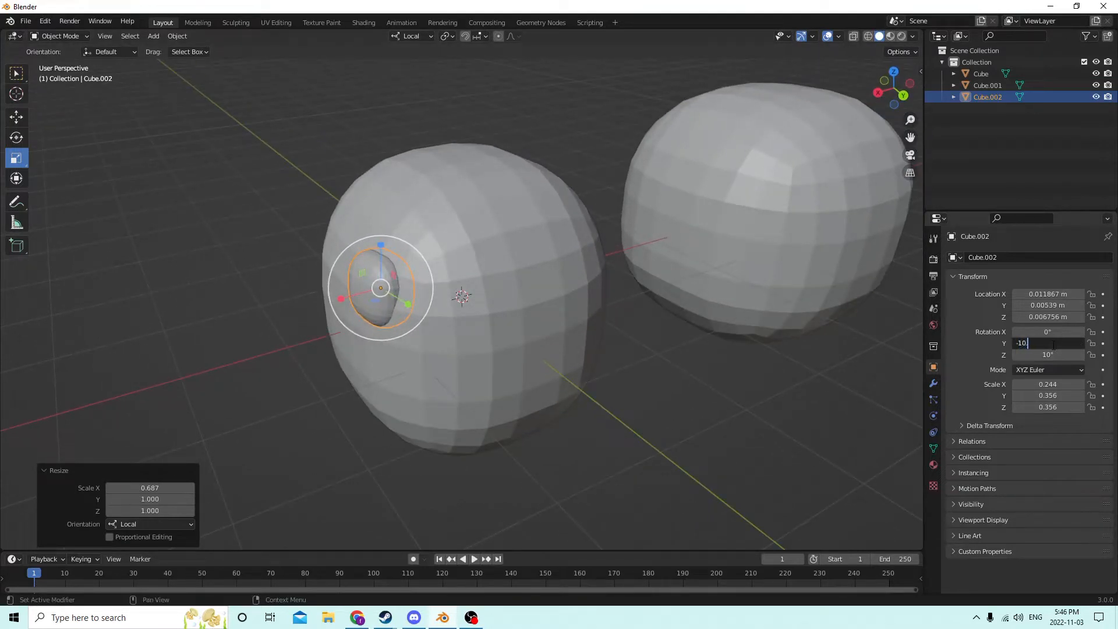
type("-10")
key("Return")
Duplicate the tilted small piece in place.
middle_click_drag(636, 216, 725, 215)
key("shift+d")
key("Escape")
middle_click_drag(782, 179, 775, 202)
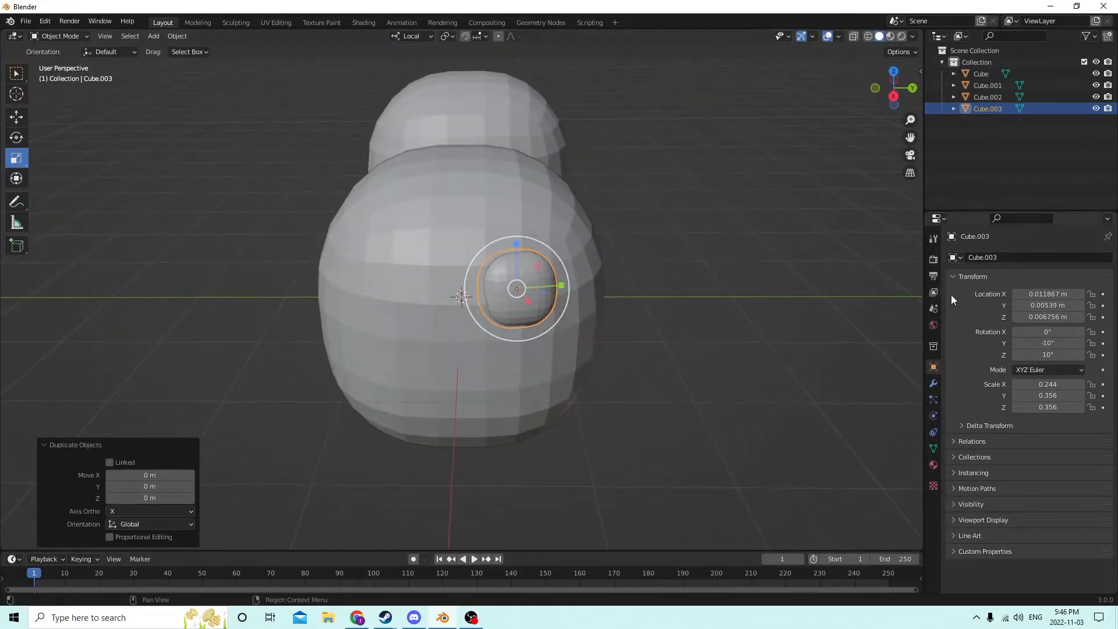
Try negating the copy's X location to -0.011867 m.
left_click(1028, 305)
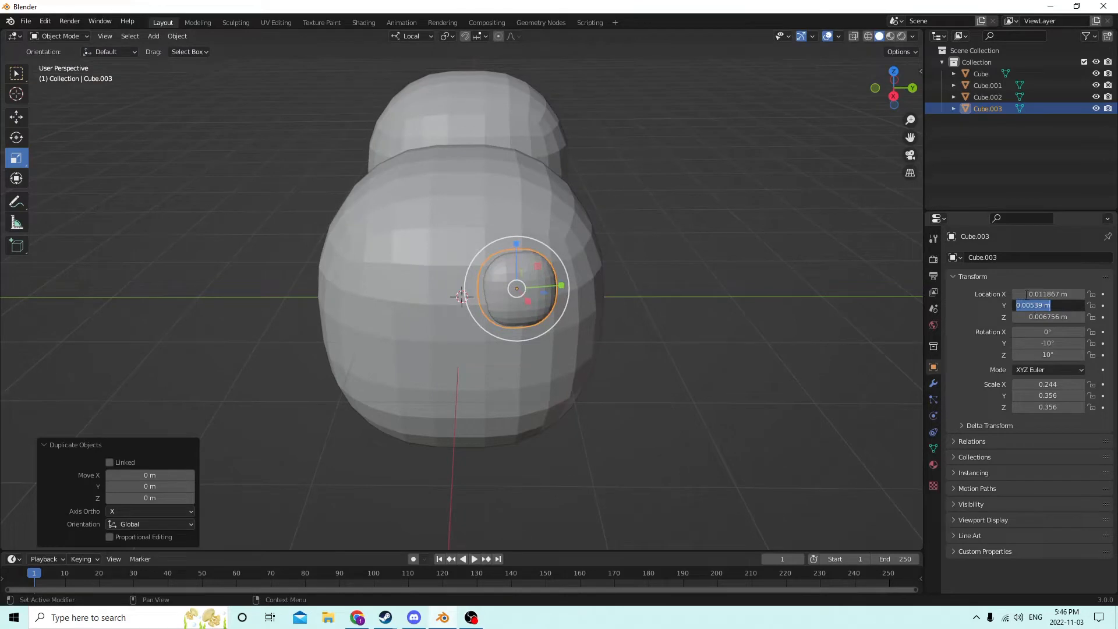
key("Return")
left_click(1027, 294)
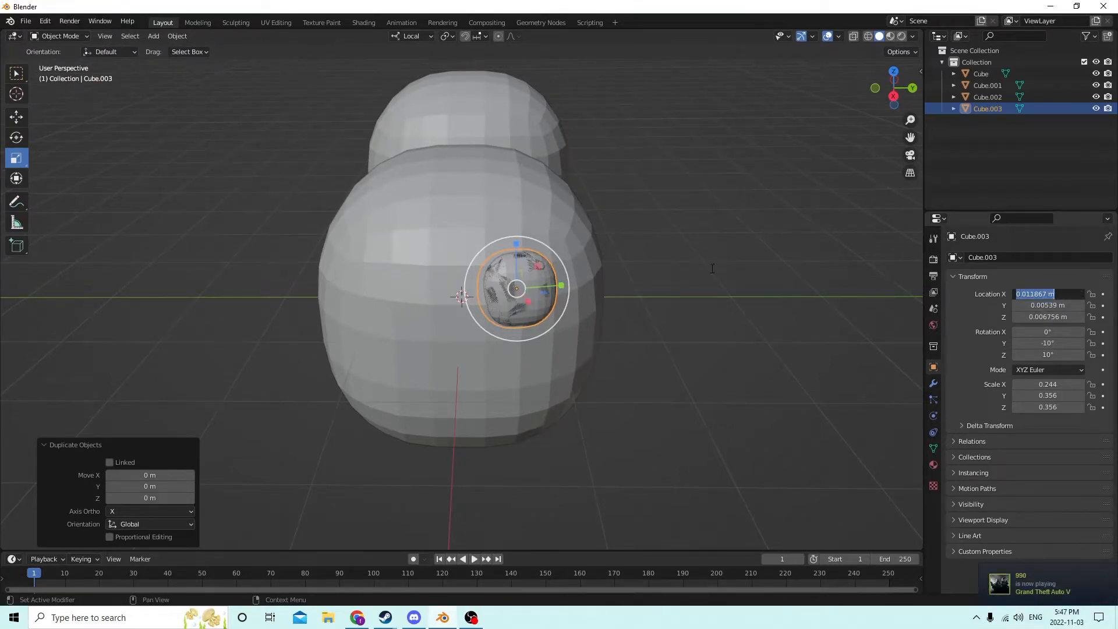
mouse_move(712, 269)
middle_mouse_down()
mouse_move(690, 271)
mouse_move(728, 273)
middle_mouse_up()
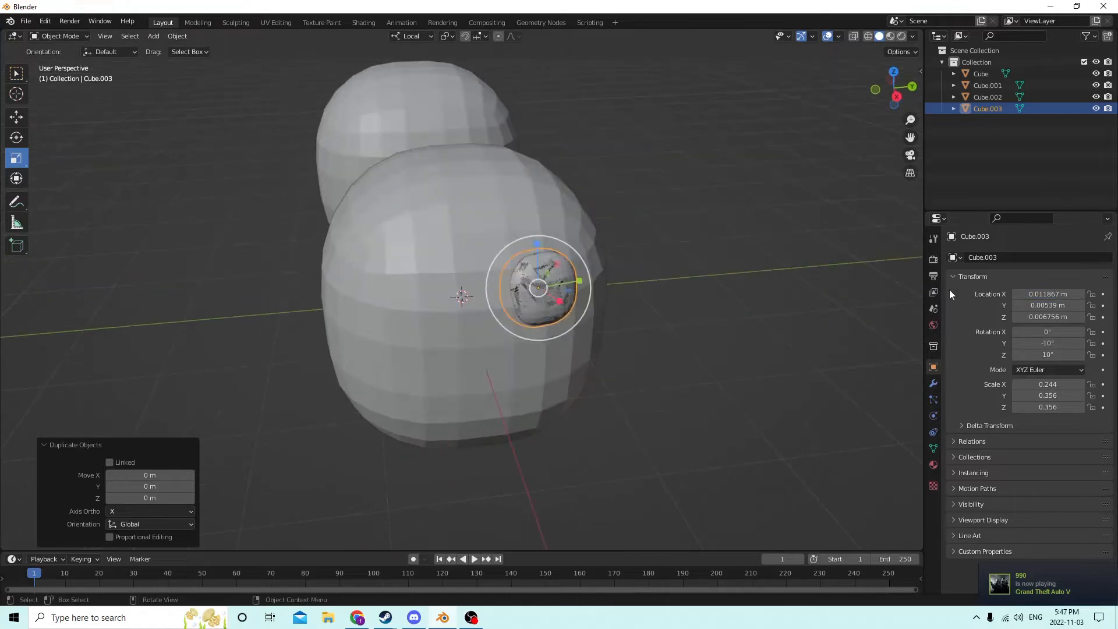
left_click(1030, 294)
left_click(1019, 292)
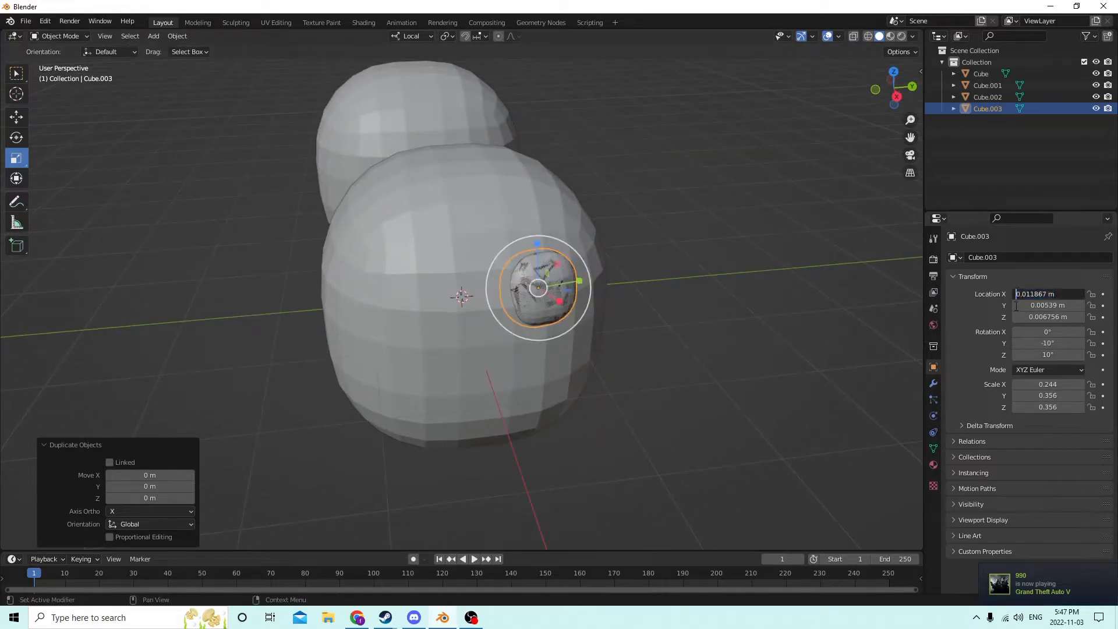
type("-")
key("Return")
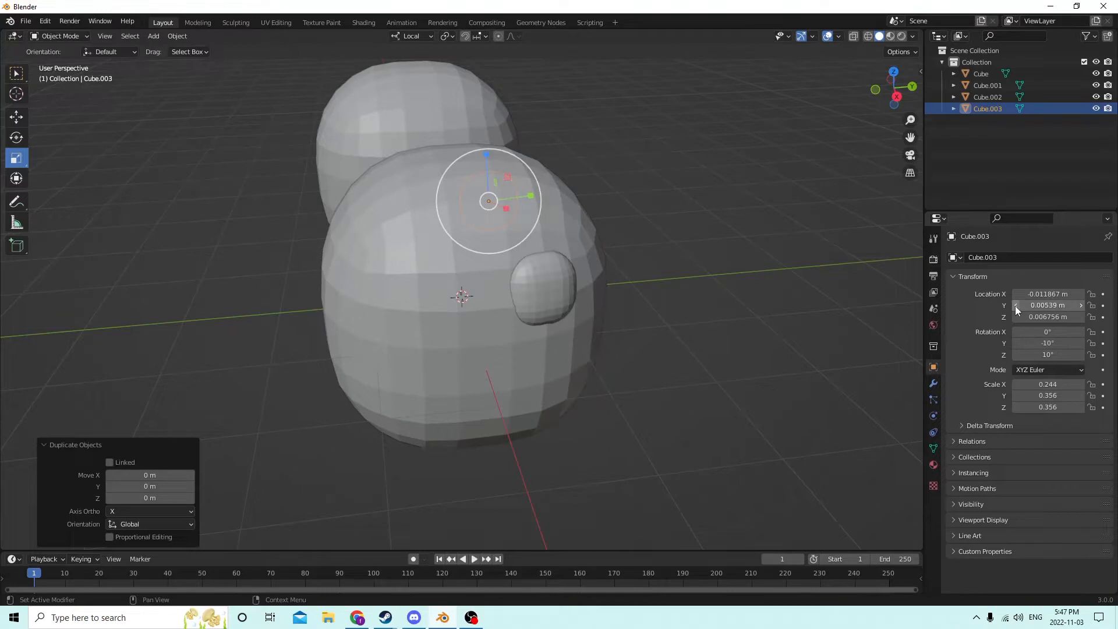
Try a Y location of -0.00539 m for the copy and restore it to 0.00539 m.
left_click(1015, 306)
left_click(1016, 304)
type("-")
key("Return")
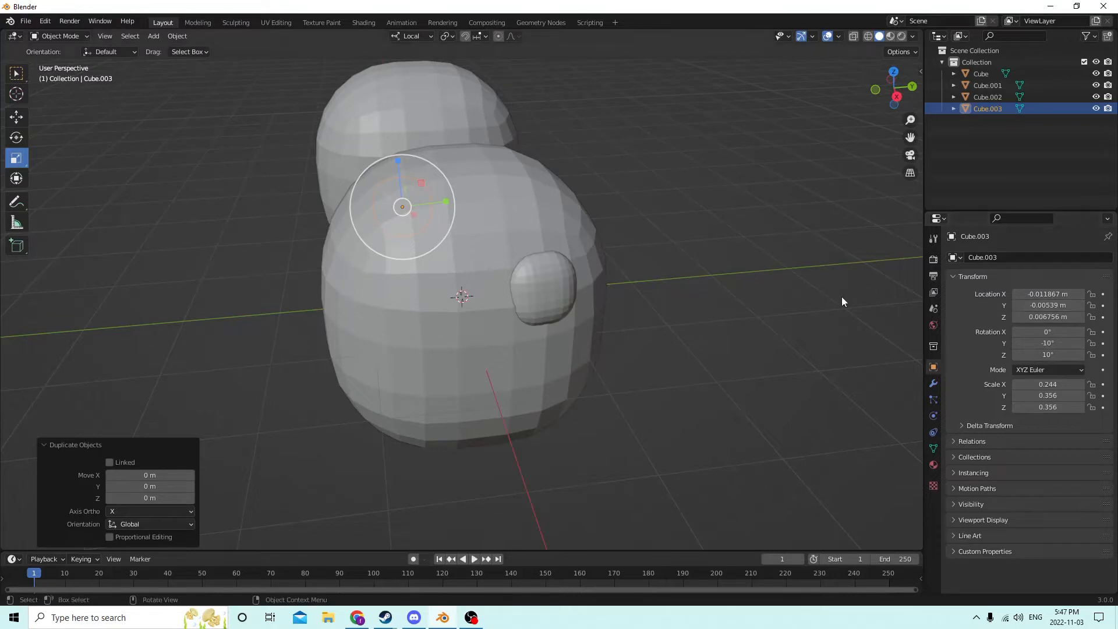
left_click(1024, 306)
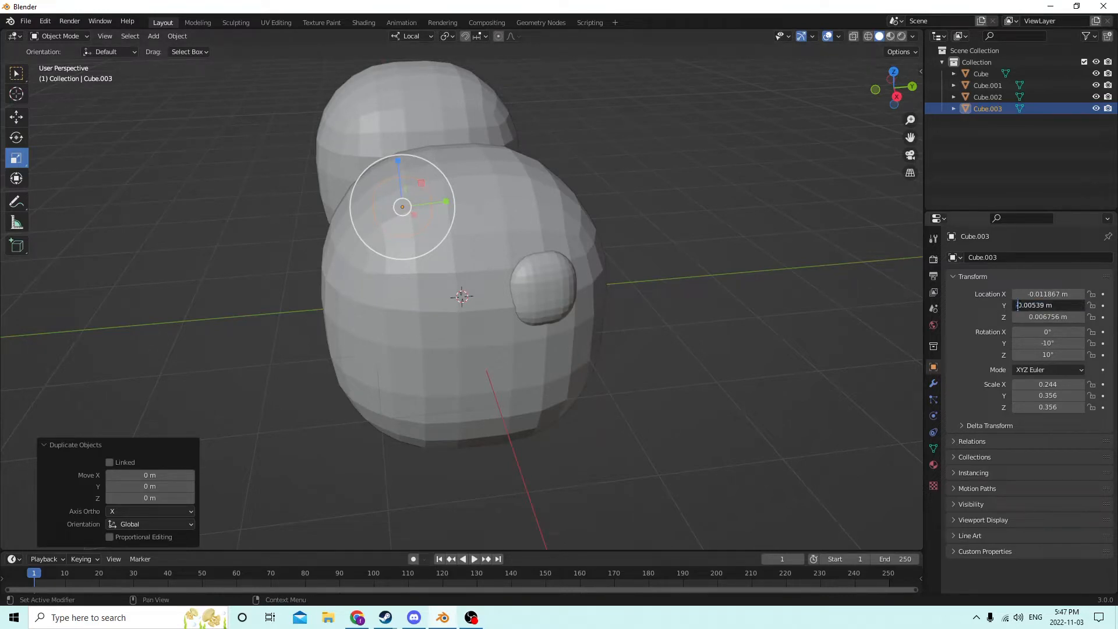
key("Return")
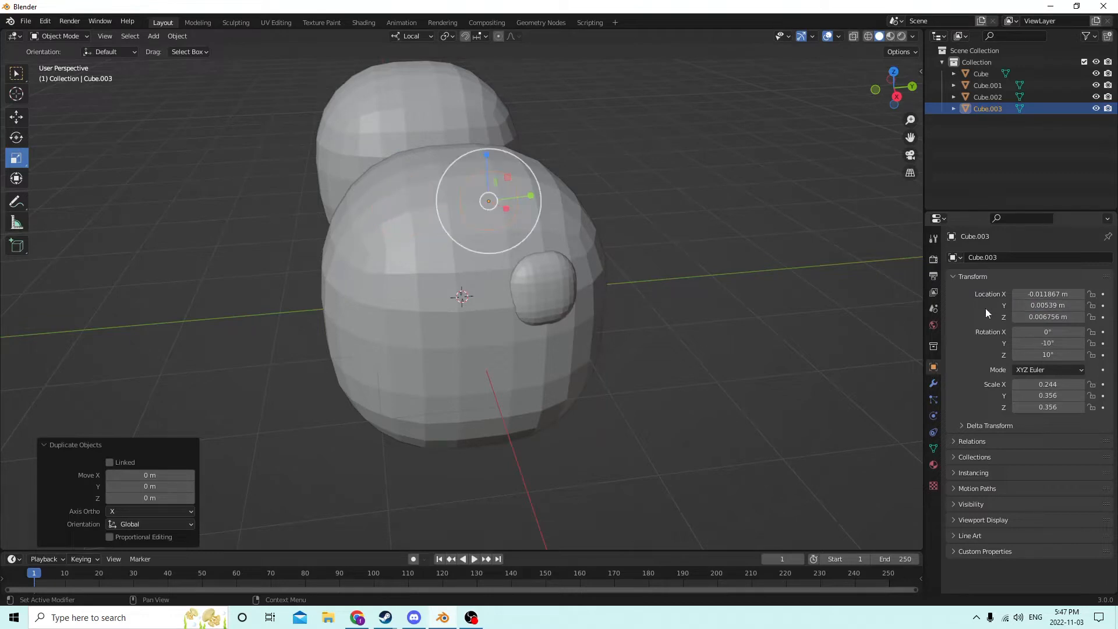
Return the copy's X location to 0.011867 m and set its Y location to -0.00539 m.
left_click(1029, 294)
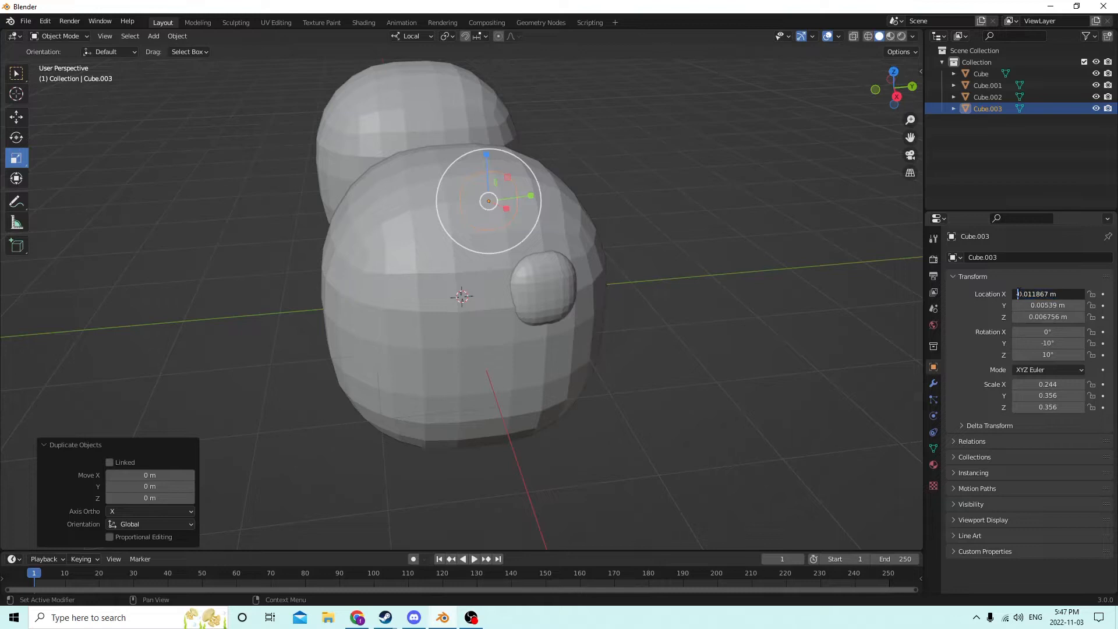
key("Return")
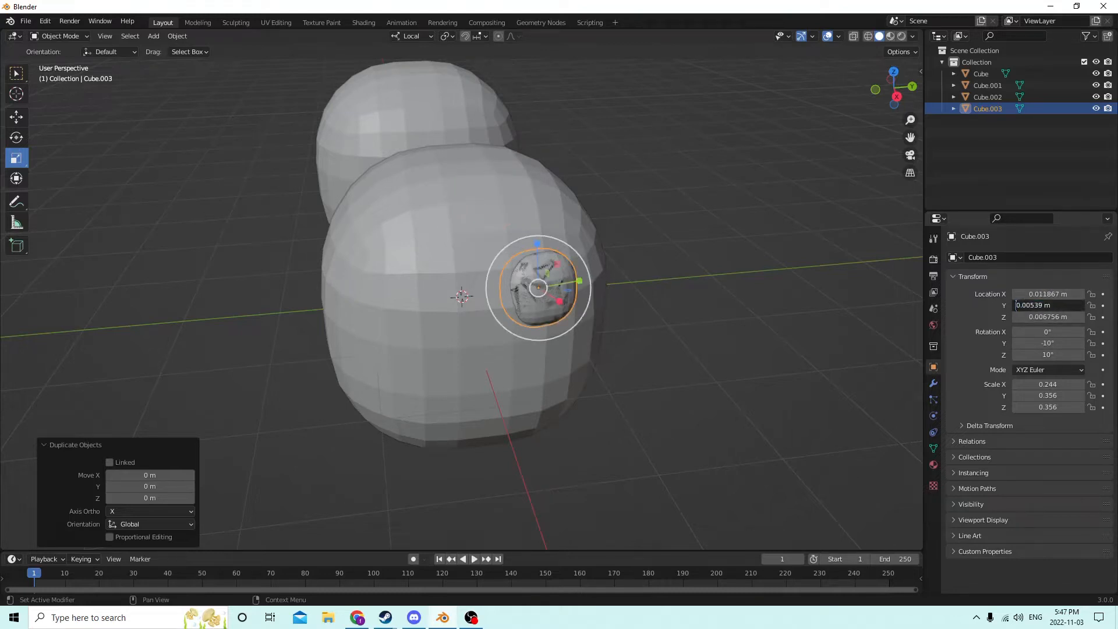
type("-")
key("Return")
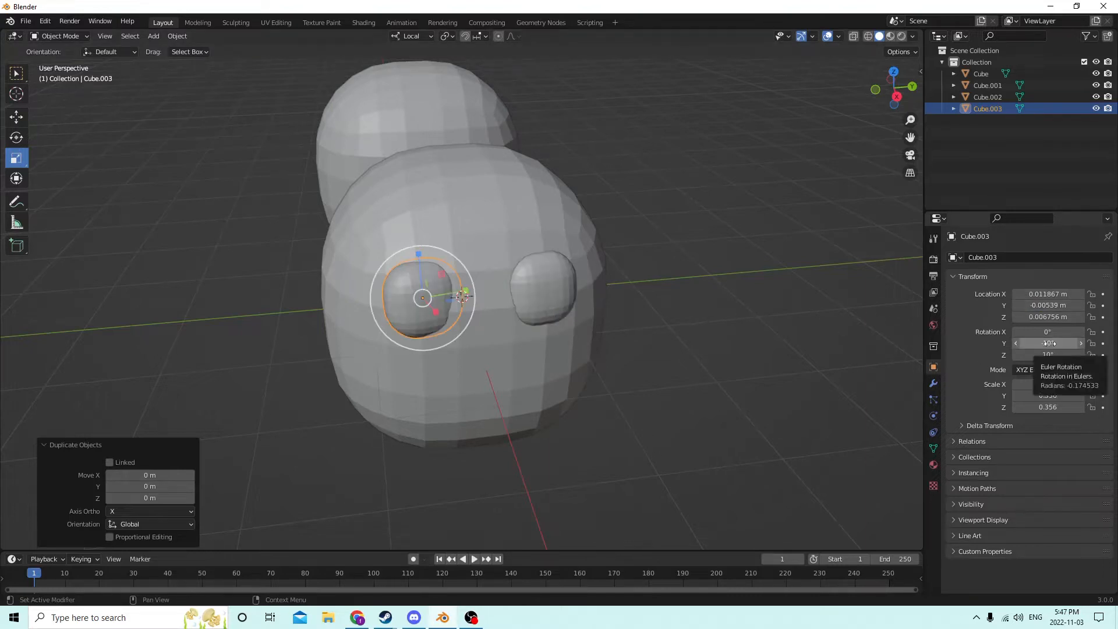
Try a Y rotation of 10° on the copy and return it to -10°.
middle_click_drag(703, 319, 717, 324)
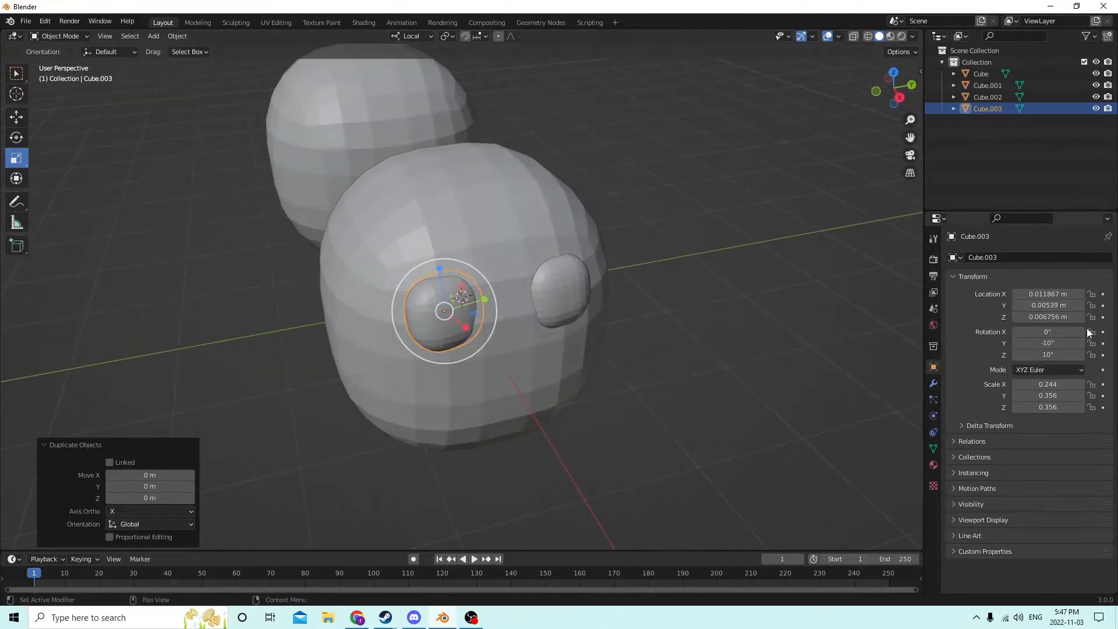
left_click(1055, 343)
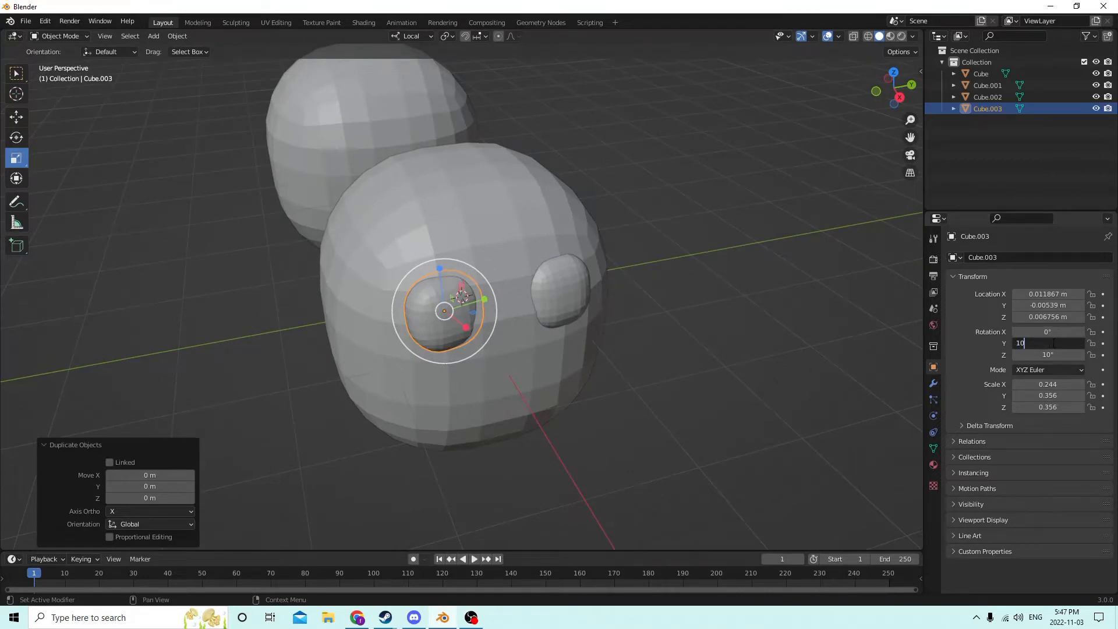
type("10")
key("Return")
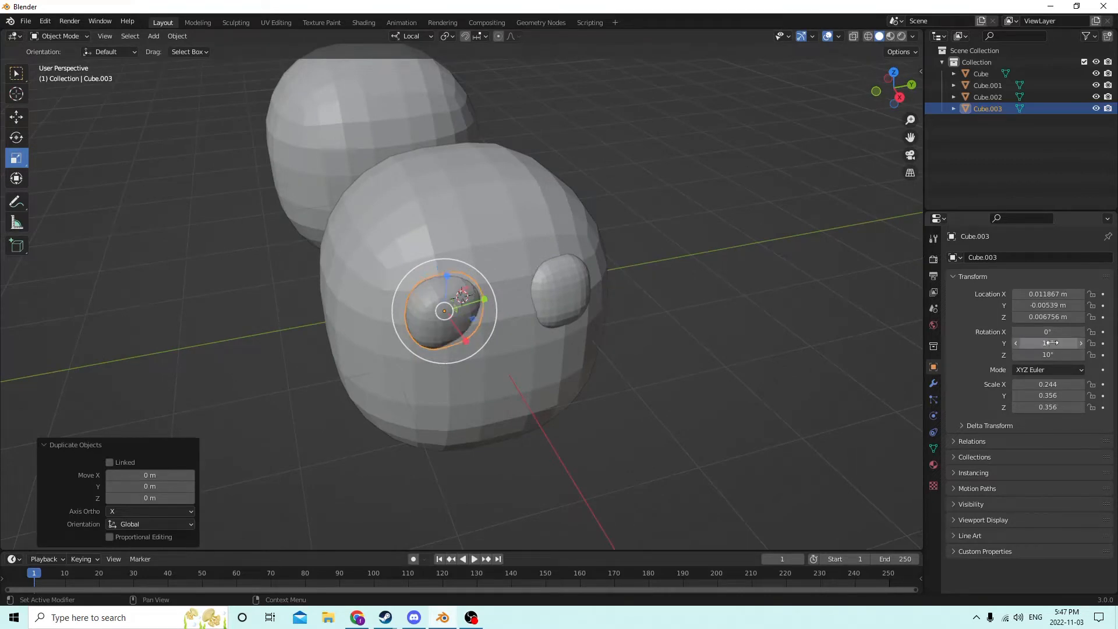
left_click(1052, 343)
type("-10")
key("Return")
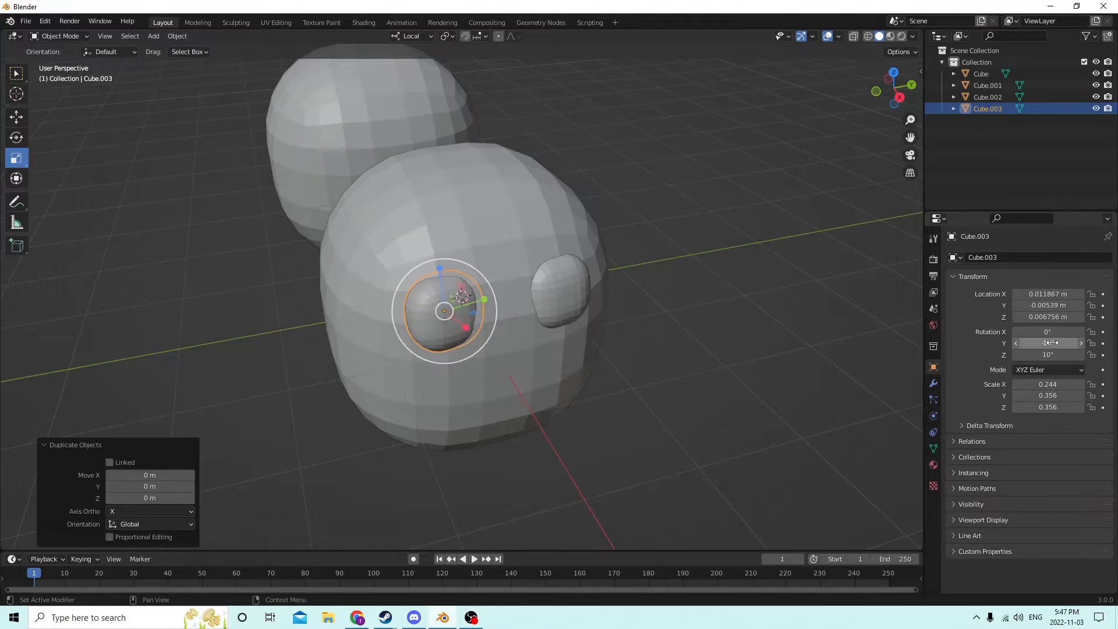
Mirror the copy's tilt by setting its Z rotation to -10°.
left_click(1050, 357)
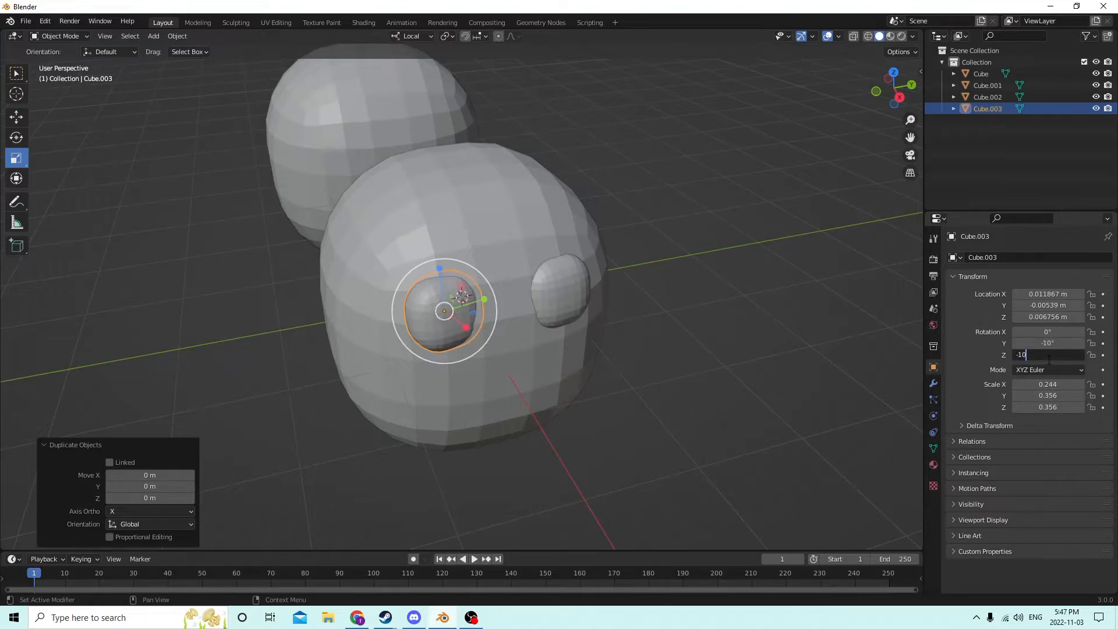
key("Return")
middle_click_drag(734, 257, 348, 141)
Select the first small piece, on the positive Y side, and duplicate it in place.
left_click(703, 232)
left_click(438, 288)
key("shift+d")
key("Escape")
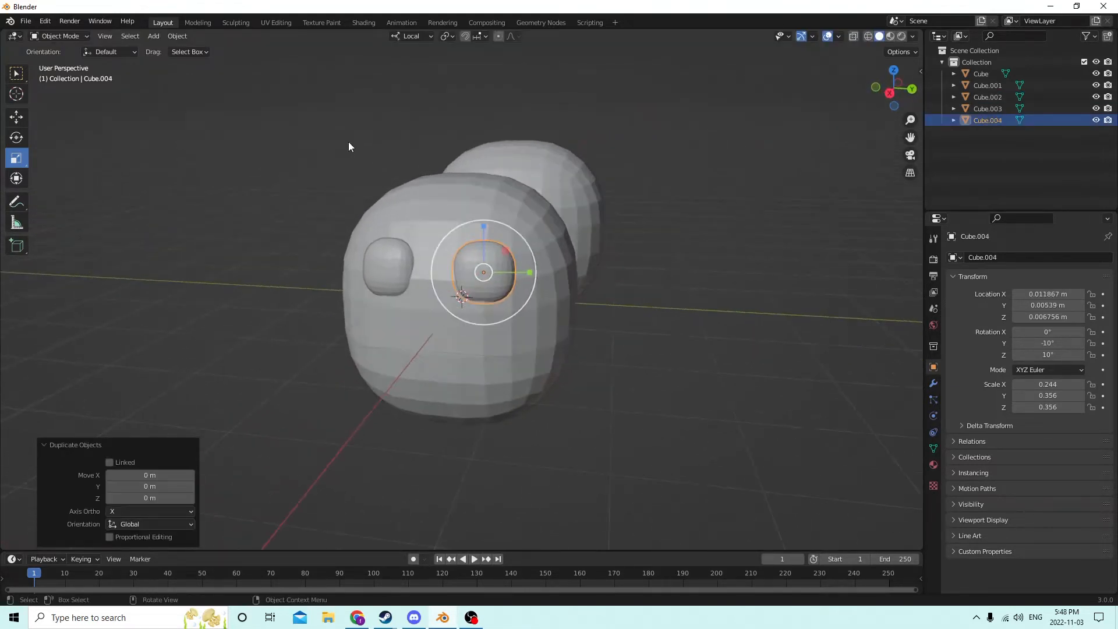
left_click(16, 116)
middle_click_drag(338, 210, 358, 221)
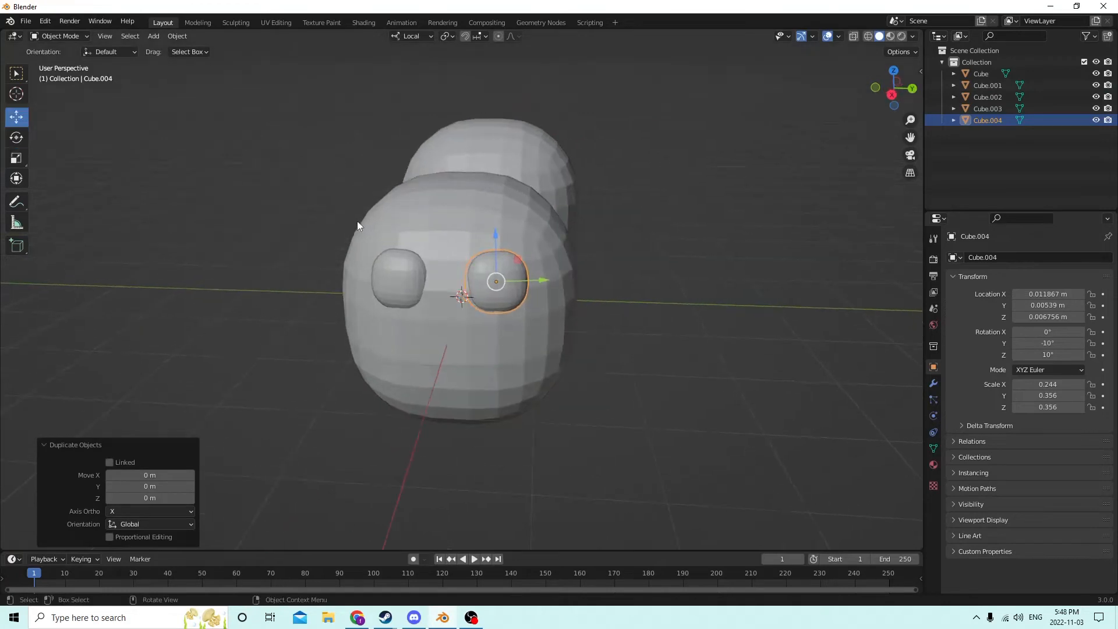
Set the duplicate's X and Y locations to 0 m.
left_click(1016, 294)
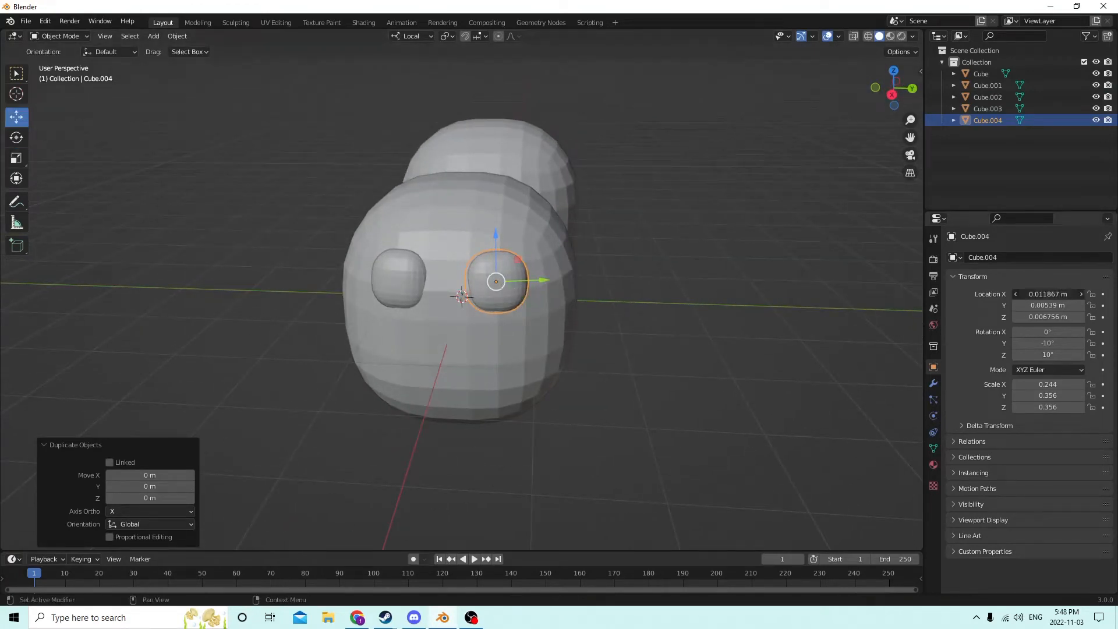
type("0")
key("Return")
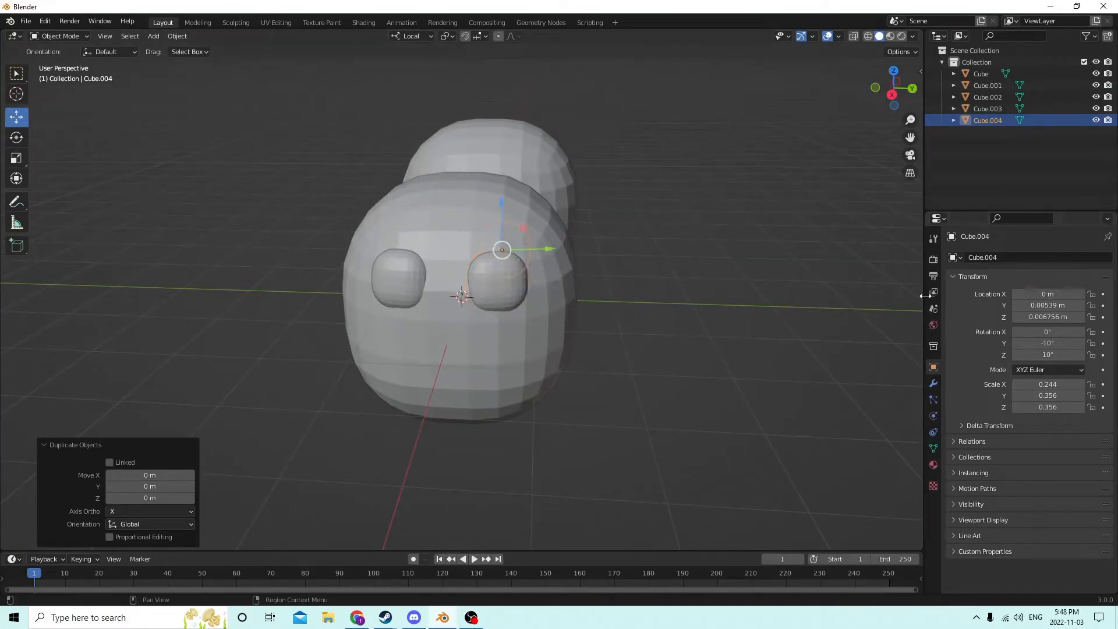
left_click(1051, 304)
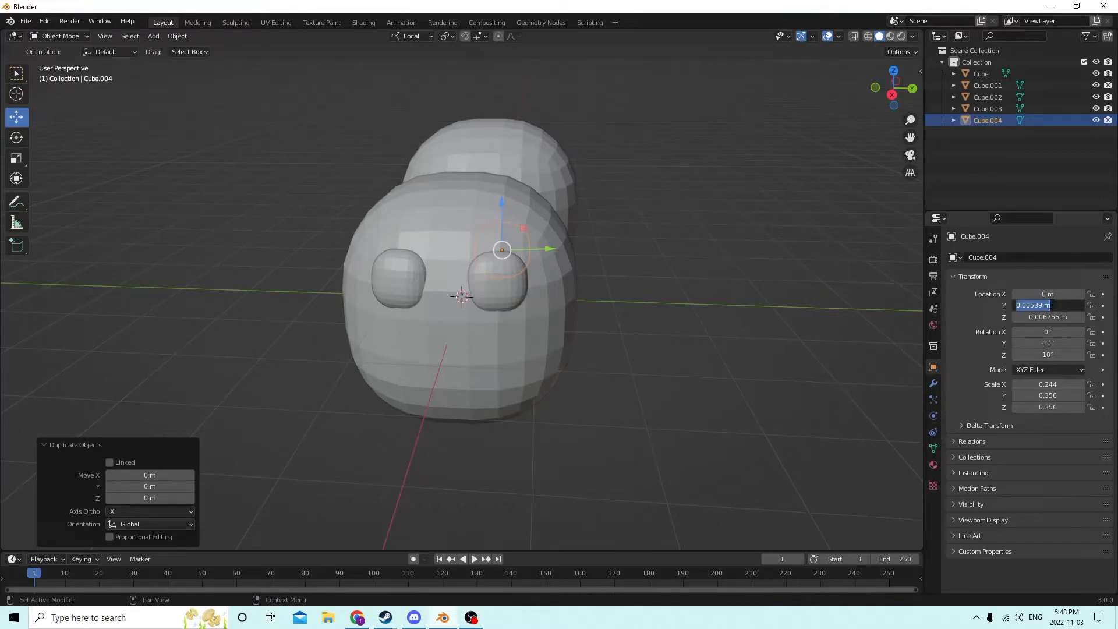
type("0")
key("Return")
Try moving the duplicate about 0.0183 m along its local X axis and undo the move.
middle_click_drag(743, 250, 543, 284)
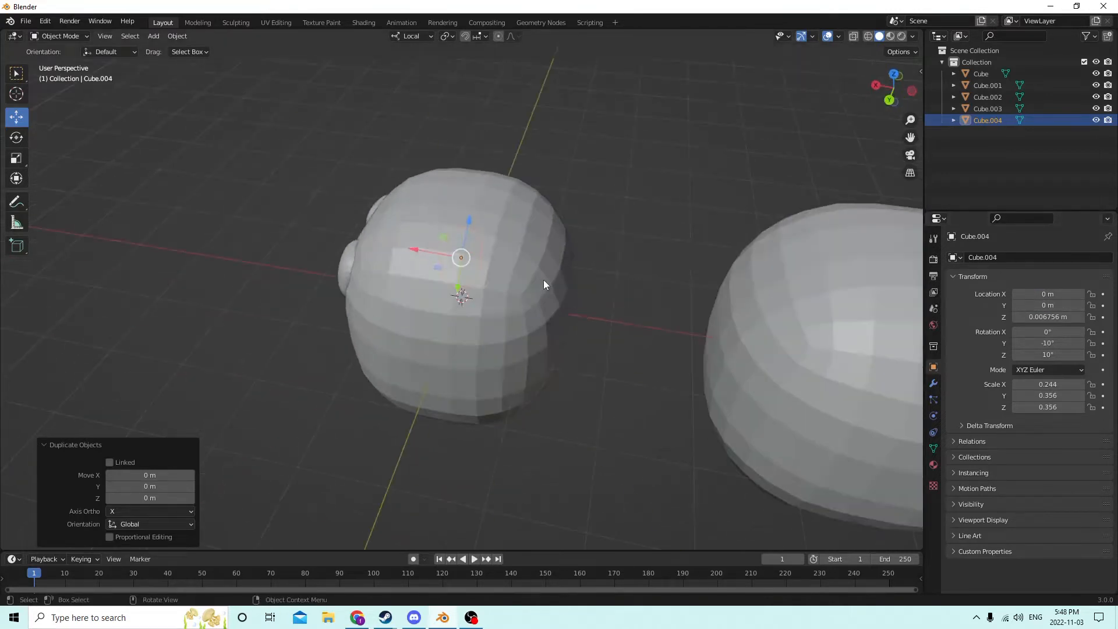
left_click_drag(413, 242, 267, 223)
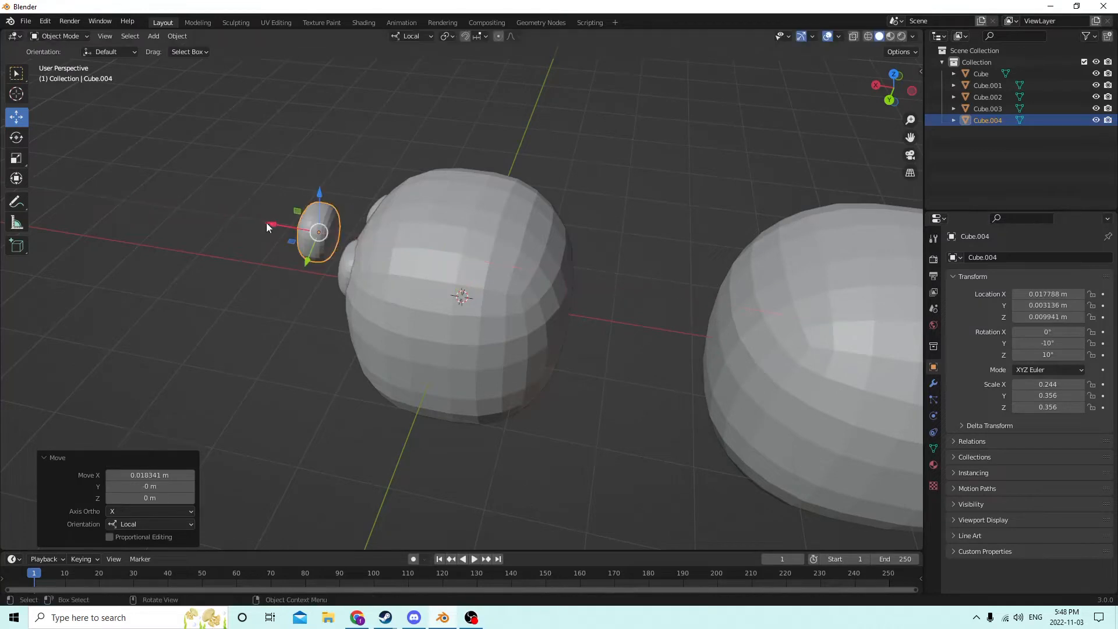
middle_click_drag(266, 222, 453, 188)
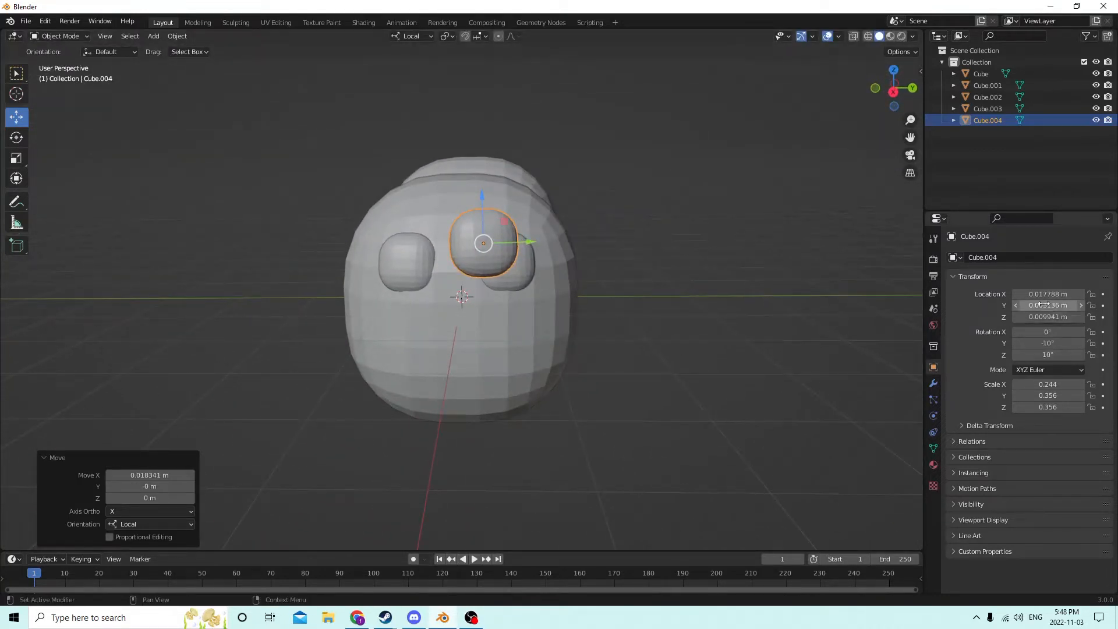
left_click(46, 21)
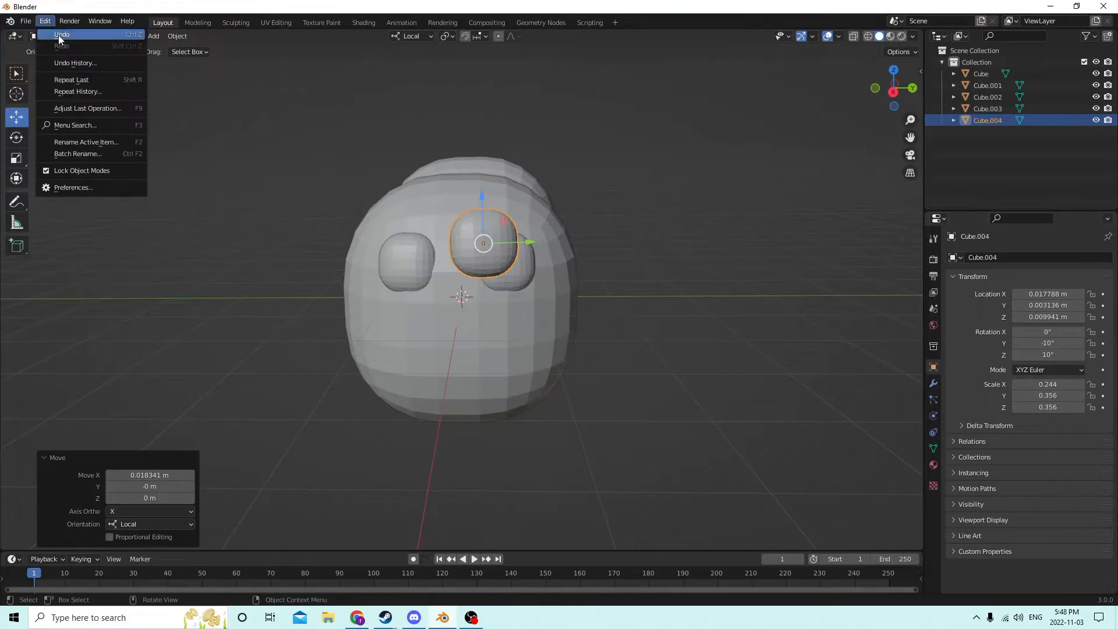
left_click(58, 35)
Move the duplicate about 0.0196 m along its local X axis, out in front of the large piece.
middle_click_drag(326, 124, 419, 248)
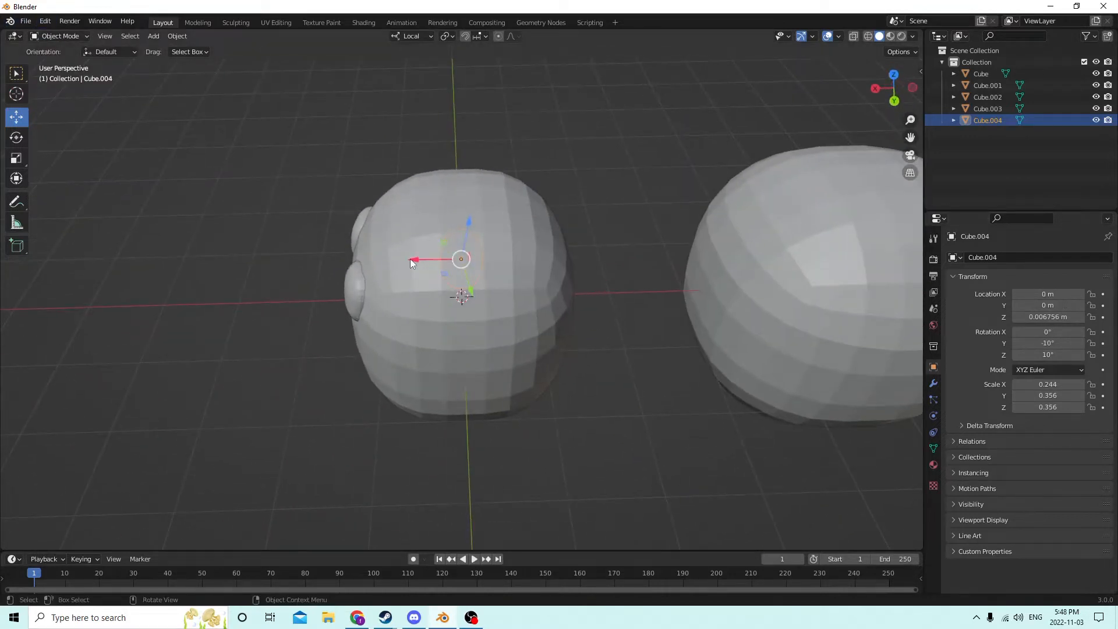
left_click_drag(410, 258, 250, 253)
middle_click_drag(251, 253, 370, 207)
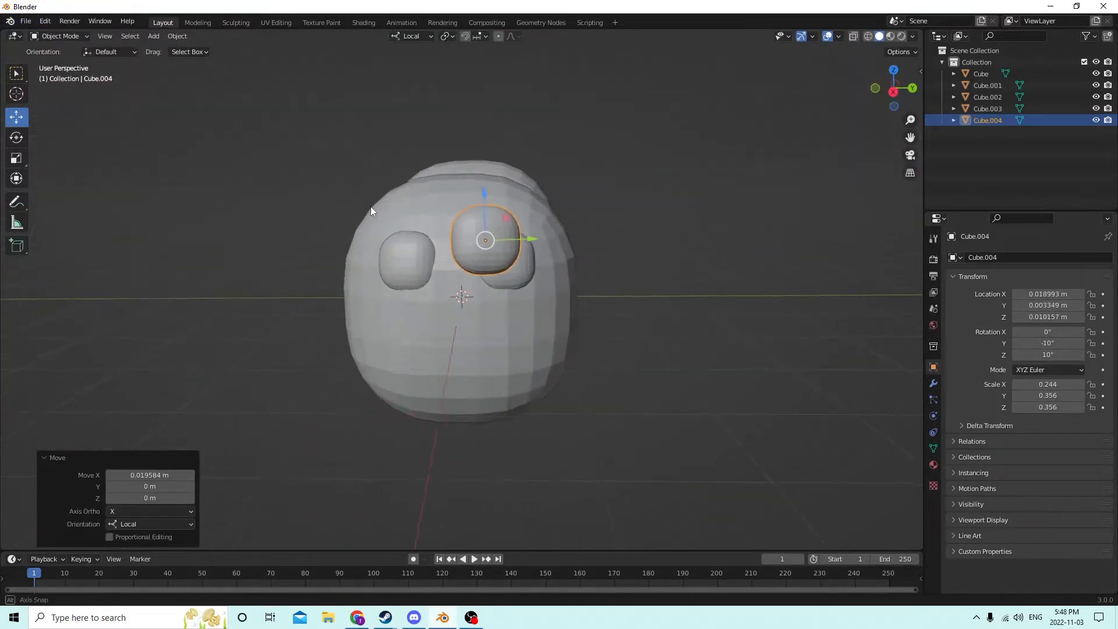
Set the duplicate's Z and Y locations to 0 m.
left_click(1064, 318)
type("0")
key("Return")
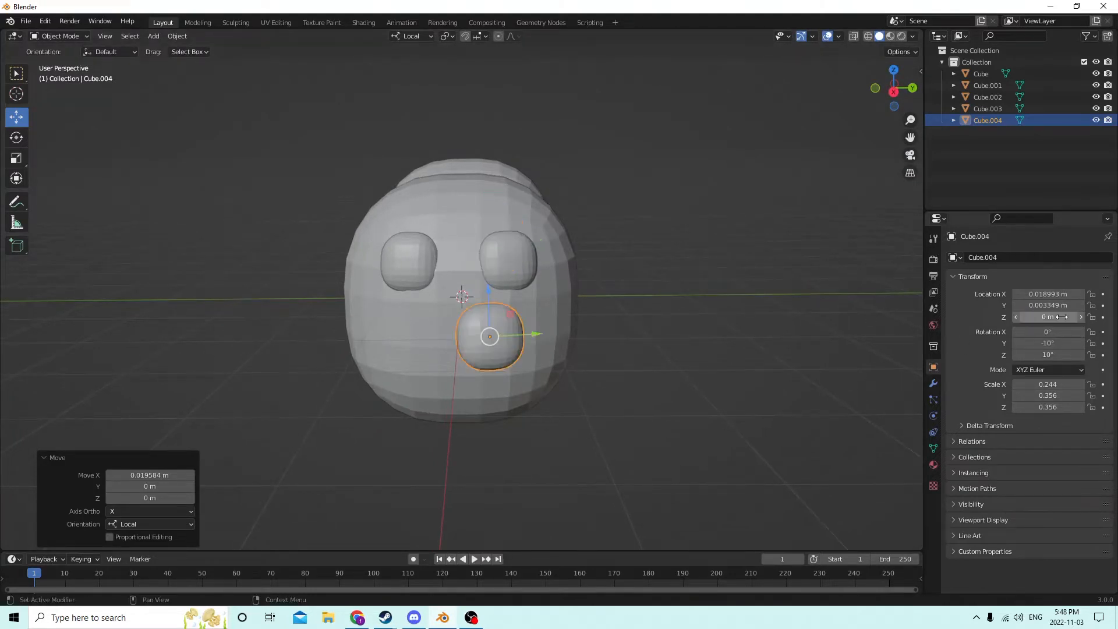
left_click(1055, 307)
type("0")
key("Return")
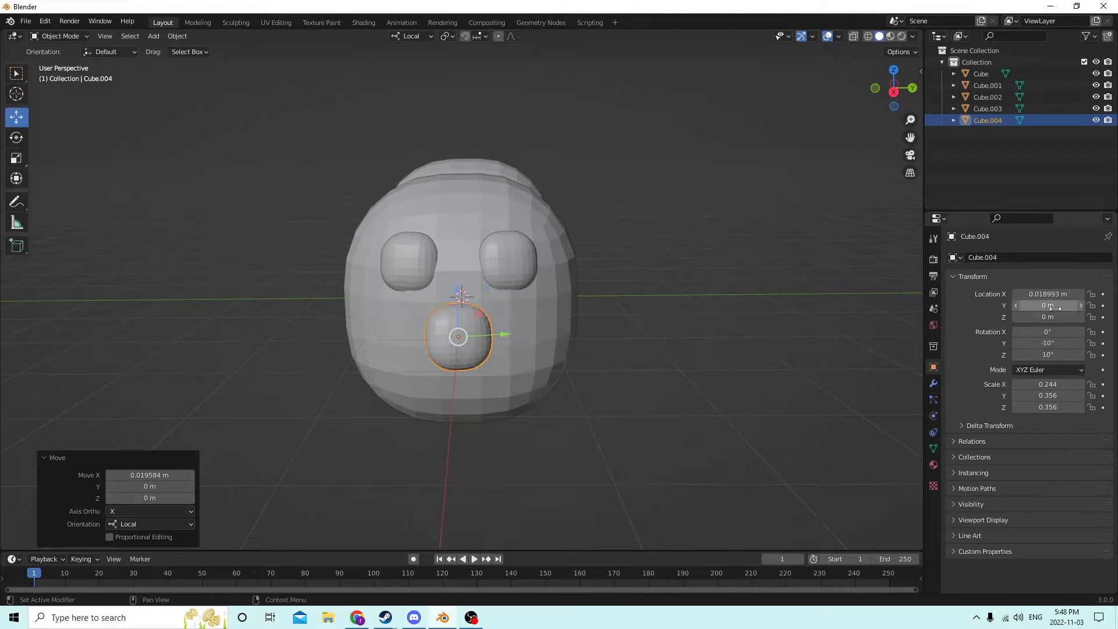
Remove the duplicate's tilt by setting its Y and Z rotations to 0°.
mouse_move(759, 324)
middle_mouse_down()
mouse_move(849, 332)
mouse_move(755, 340)
middle_mouse_up()
middle_click_drag(522, 287, 885, 312)
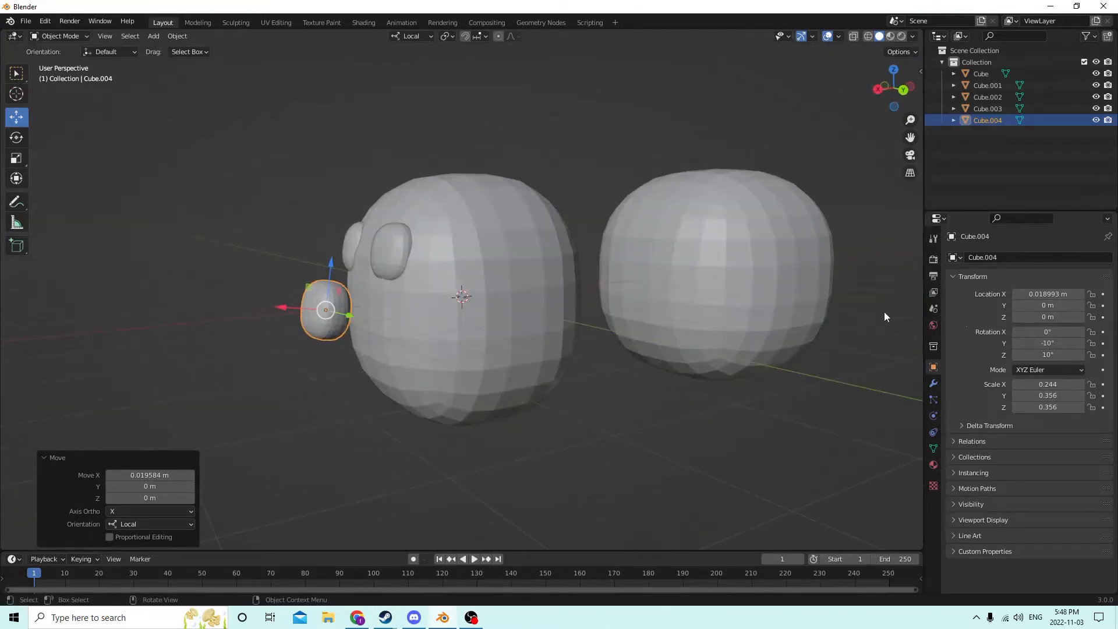
left_click(1047, 343)
type("0")
key("Return")
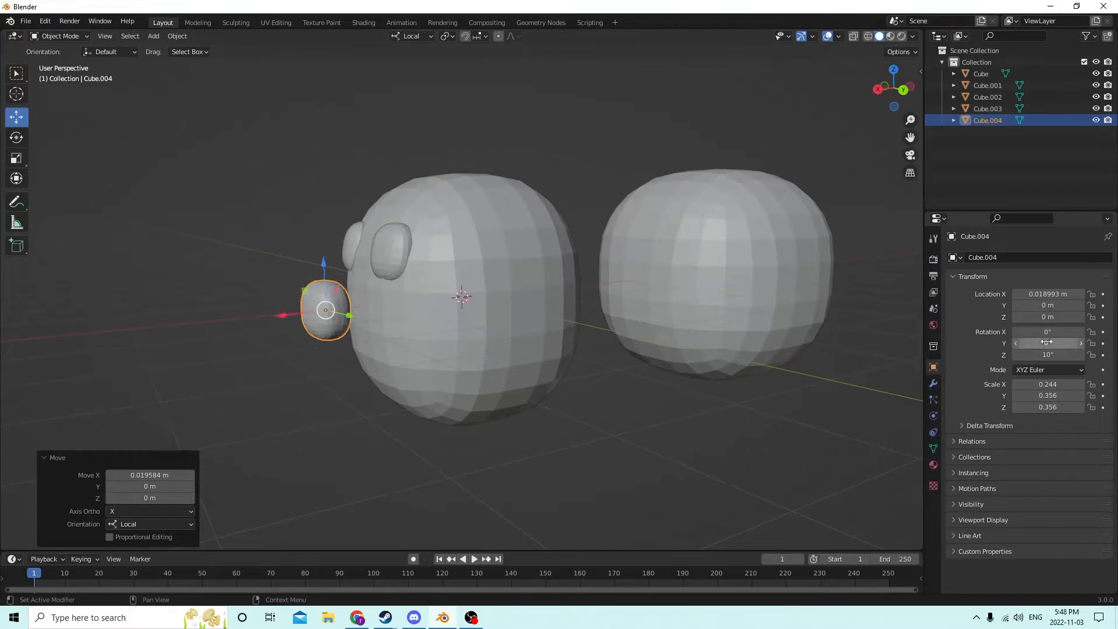
left_click(1035, 354)
type("0")
key("Return")
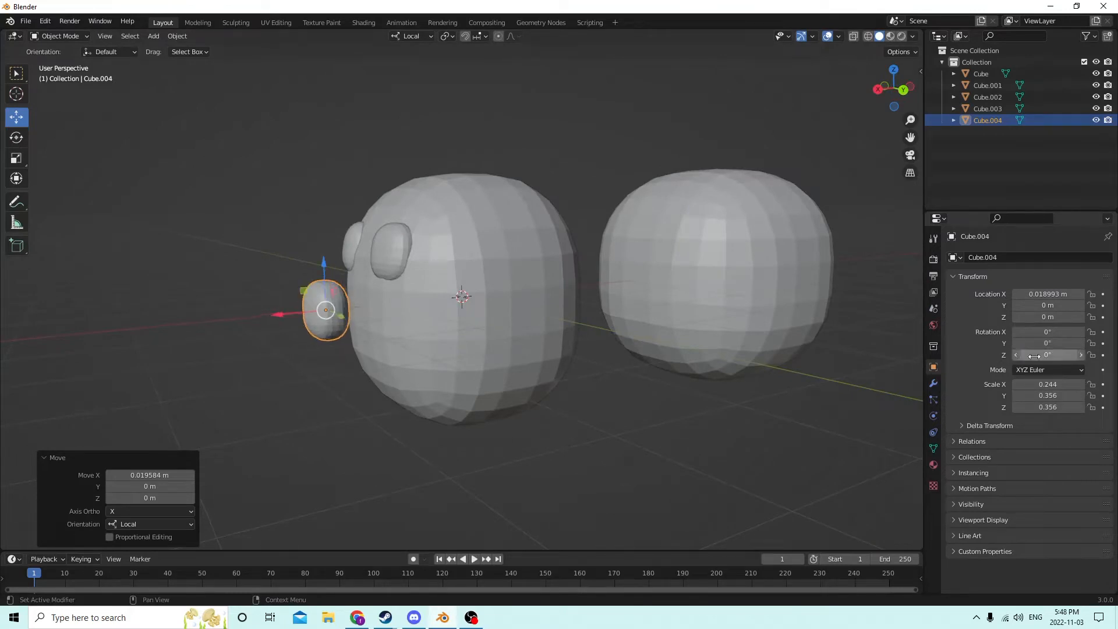
Stretch the front piece by about 5.05 along local X, and enlarge it uniformly by about 1.54.
middle_click_drag(687, 361, 759, 344)
left_click(16, 158)
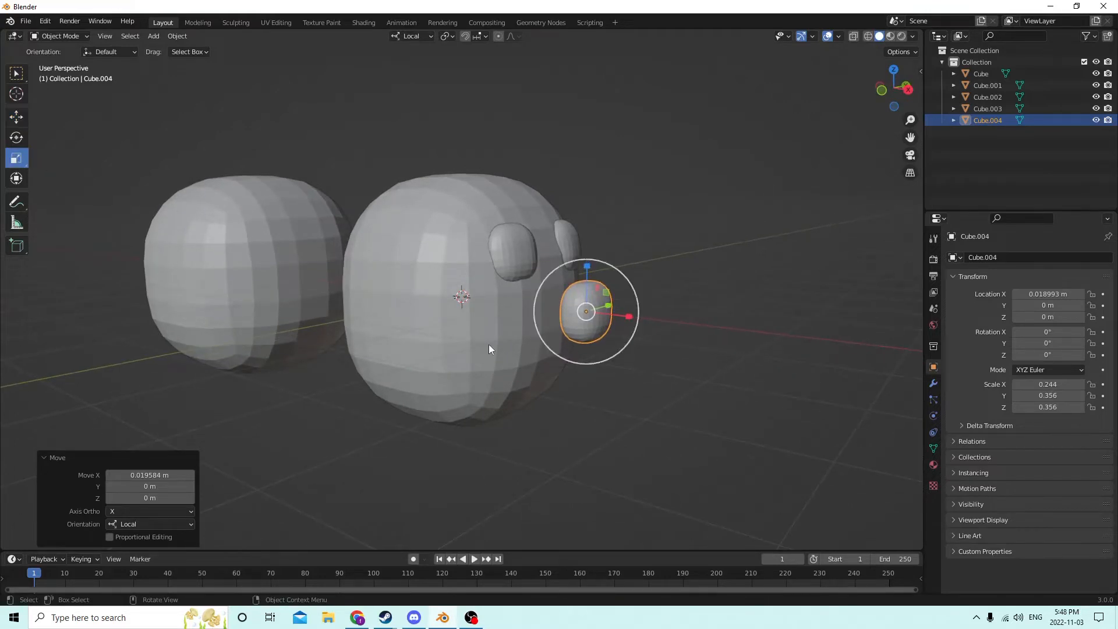
left_click_drag(634, 317, 798, 338)
middle_click_drag(797, 338, 678, 348)
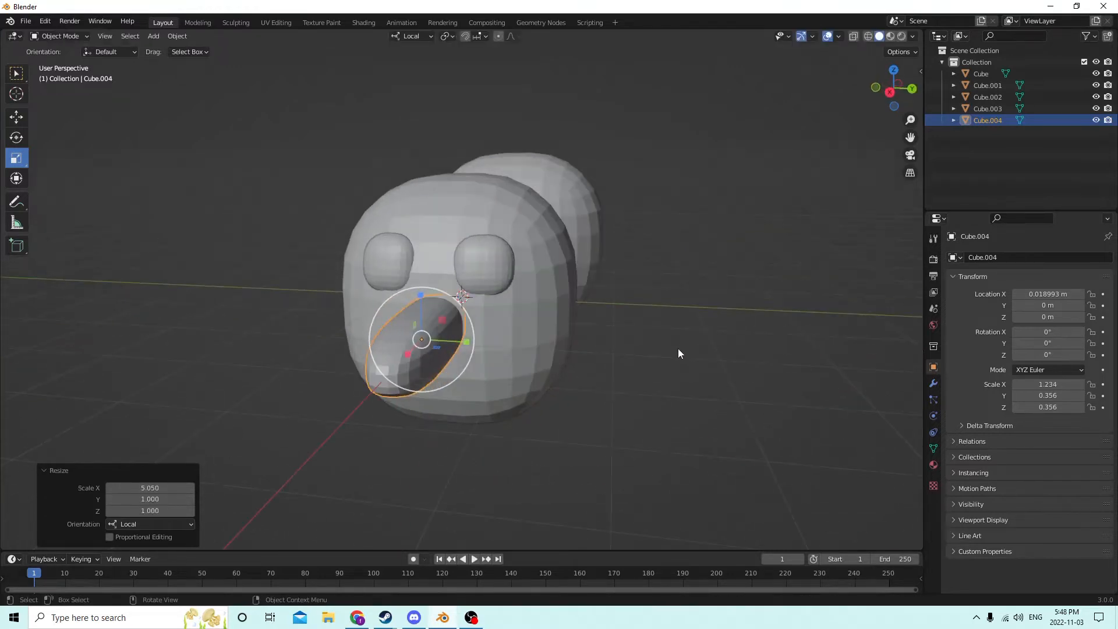
key("s")
left_click(817, 332)
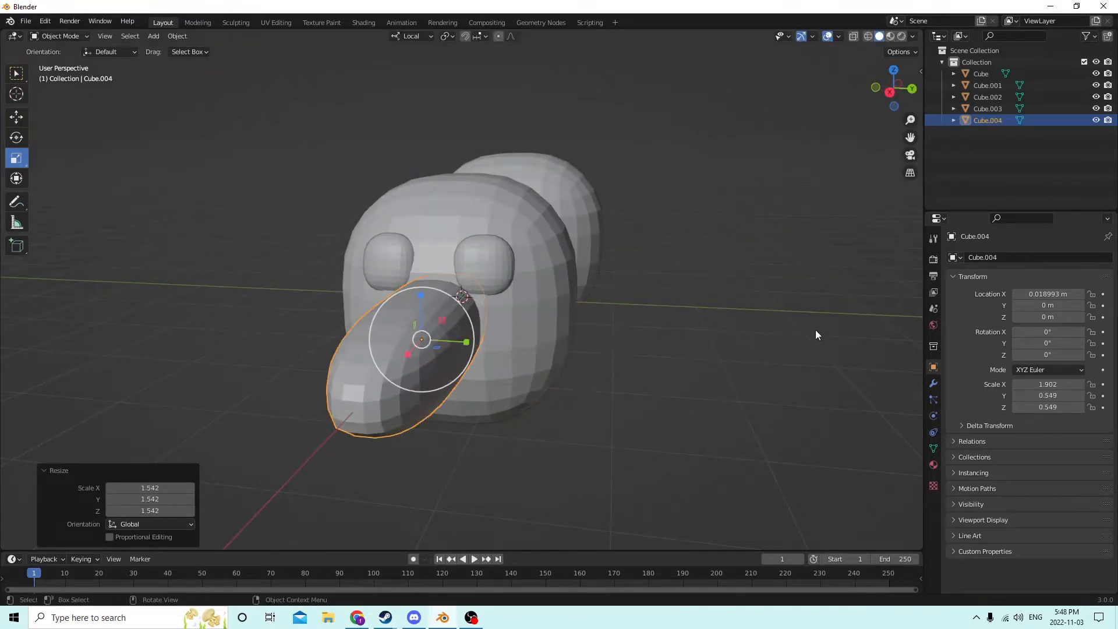
Lower the elongated front piece by about 0.0064 m along its local Z axis.
middle_click_drag(815, 330, 774, 272)
left_click(15, 117)
middle_click_drag(117, 163, 594, 293)
left_click_drag(567, 280, 568, 338)
middle_click_drag(568, 338, 645, 364)
Shorten the front piece along its local X axis to a scale of about 0.559.
left_click(15, 157)
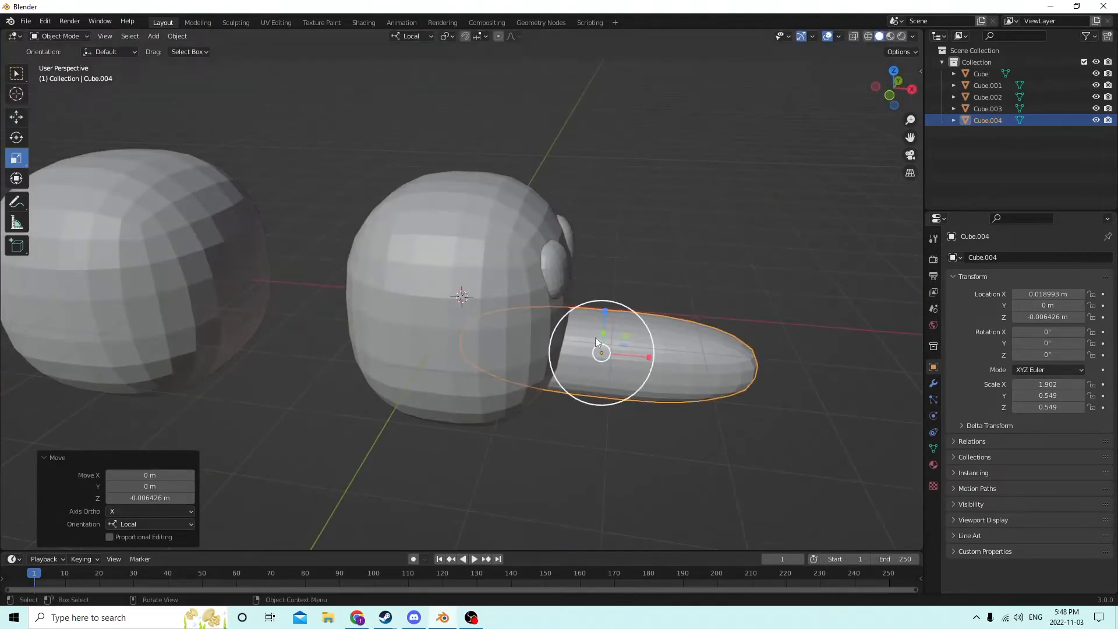
left_click_drag(648, 357, 620, 353)
middle_click_drag(620, 352, 659, 370)
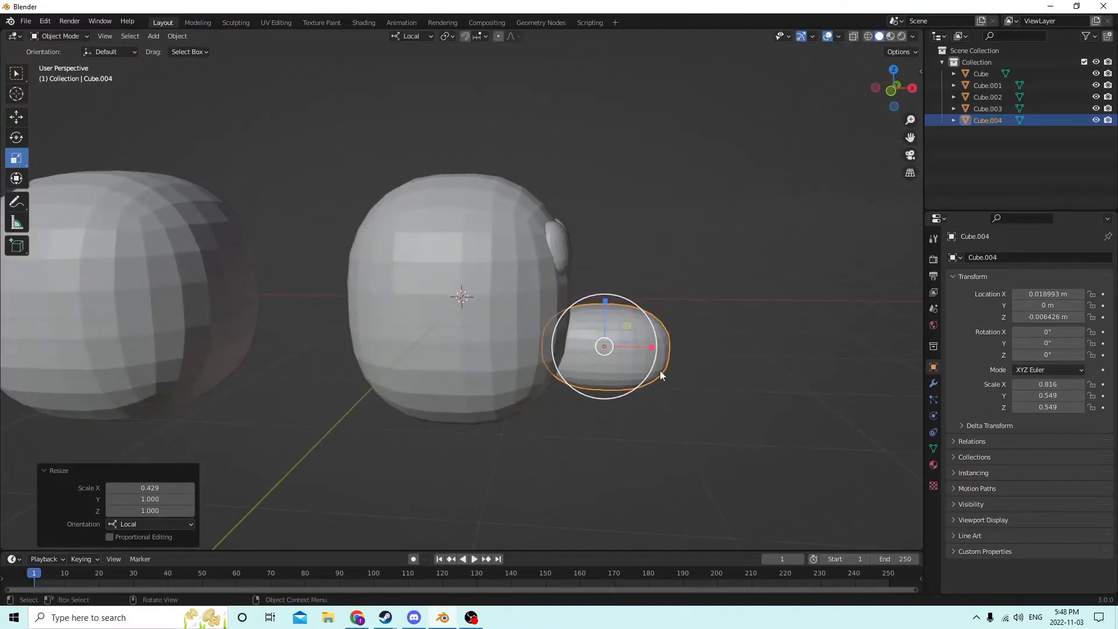
left_click_drag(648, 347, 629, 344)
Widen the front piece to a Y scale of about 0.948 and heighten it to a Z scale of about 0.627.
middle_click_drag(629, 344, 519, 372)
left_click_drag(524, 371, 558, 378)
right_click(556, 368)
middle_click_drag(558, 377, 587, 300)
left_click_drag(588, 301, 576, 312)
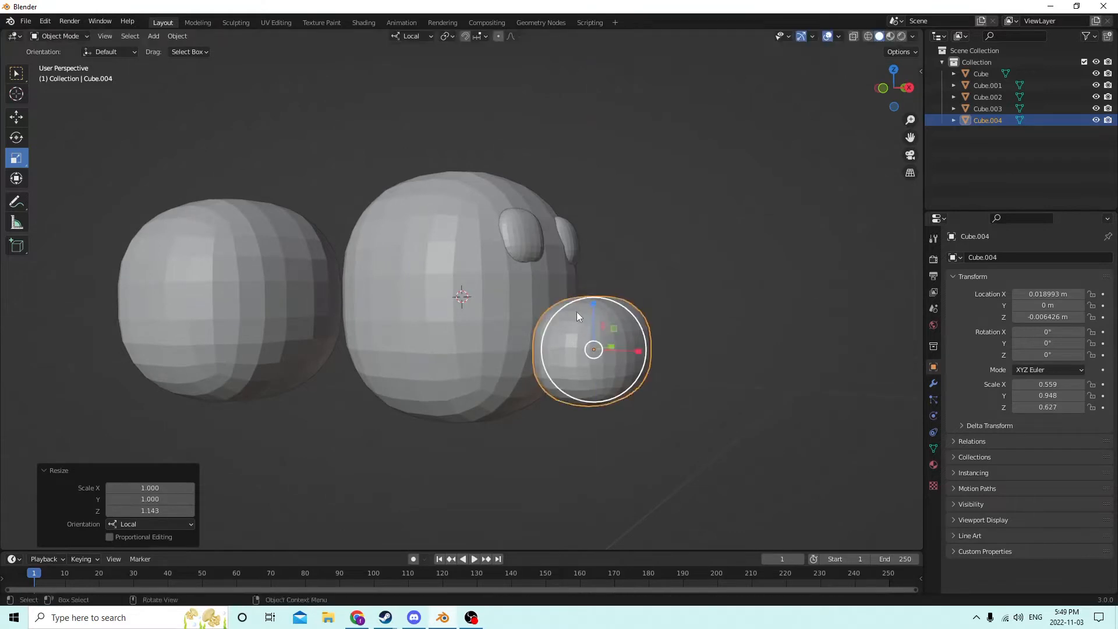
Move the front piece back toward the large piece by about 0.0035 m along local X.
middle_click_drag(577, 312, 421, 295)
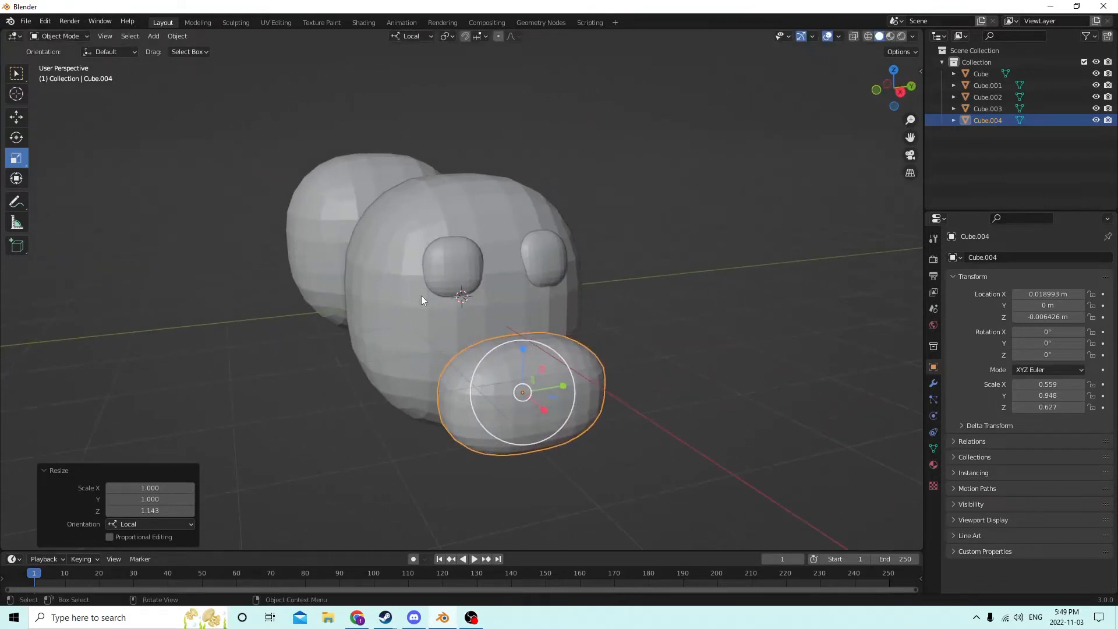
left_click(16, 117)
middle_click_drag(16, 117, 592, 301)
left_click_drag(651, 342, 643, 341)
middle_click_drag(643, 342, 553, 348)
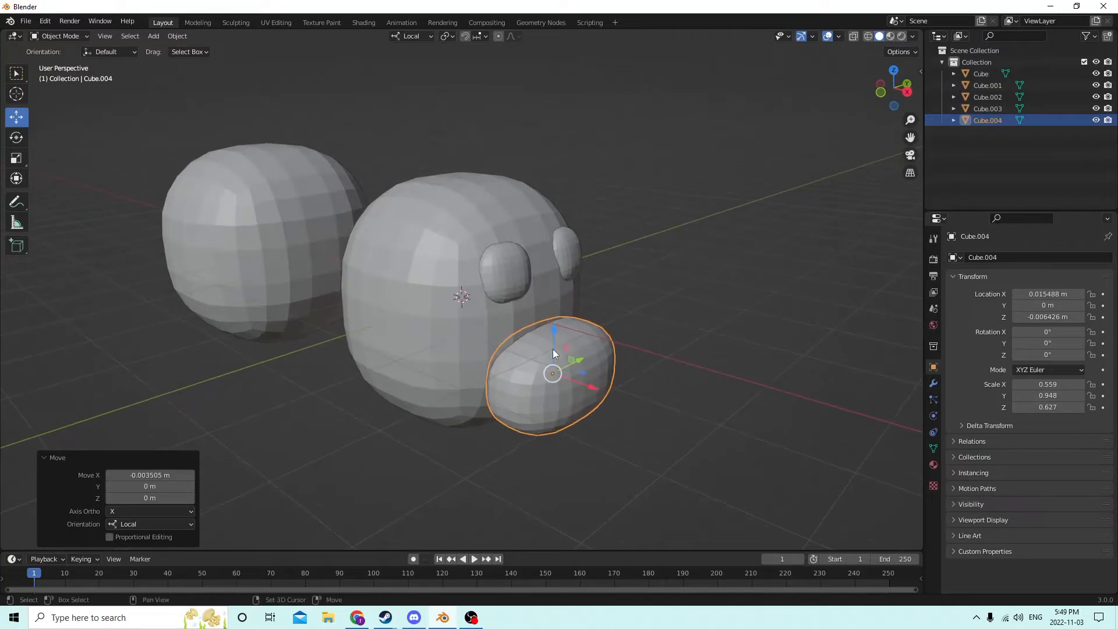
Duplicate the muzzle piece in place and move the copy forward about 0.006 m along local X.
key("shift+d")
right_click(670, 335)
middle_click_drag(670, 334, 622, 365)
left_click_drag(622, 366, 781, 338)
Scale the muzzle's copy down uniformly by a factor of about 0.316 for a small nose.
middle_click_drag(780, 337, 737, 317)
key("s")
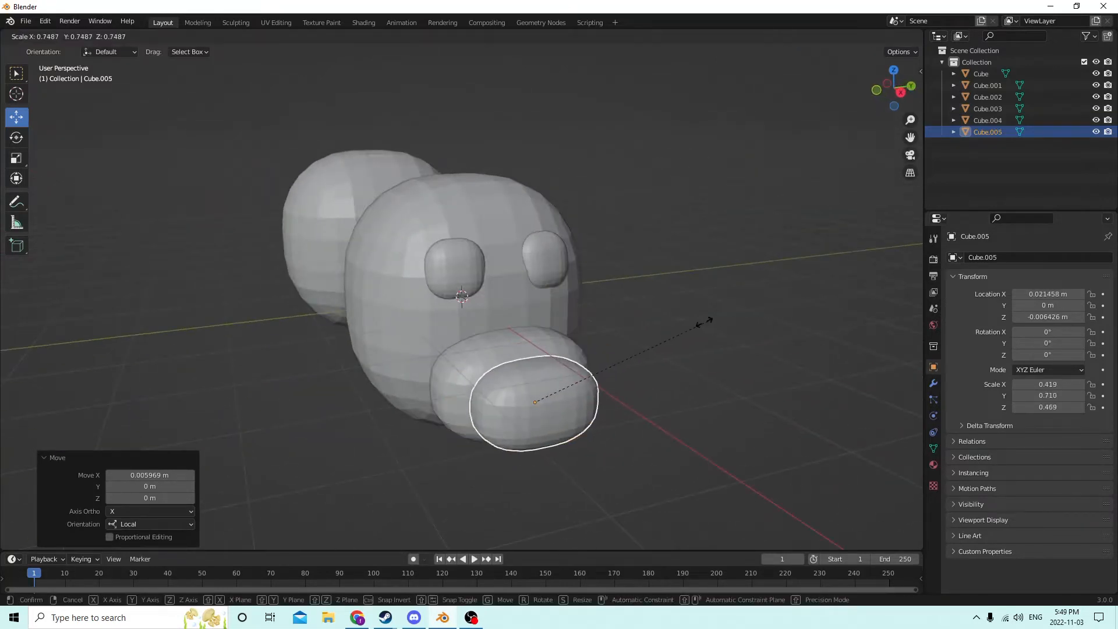
left_click(603, 354)
Raise the small nose piece about 0.0033 m and push it back about 0.0012 m along X into the muzzle.
middle_click_drag(603, 354, 594, 309)
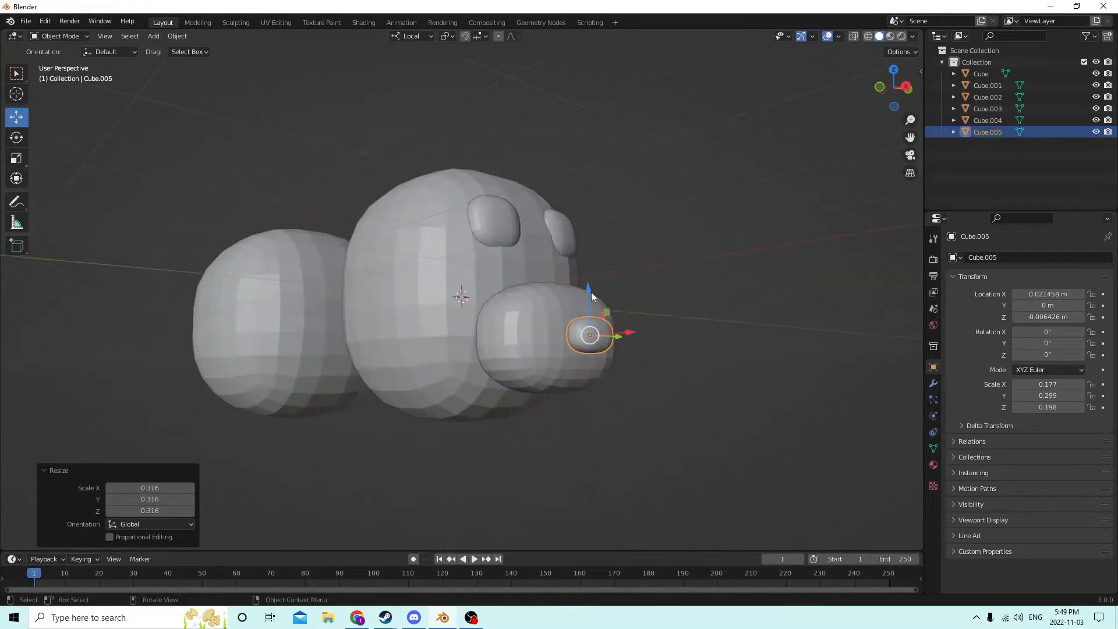
left_click_drag(591, 296, 579, 271)
middle_click_drag(579, 271, 550, 309)
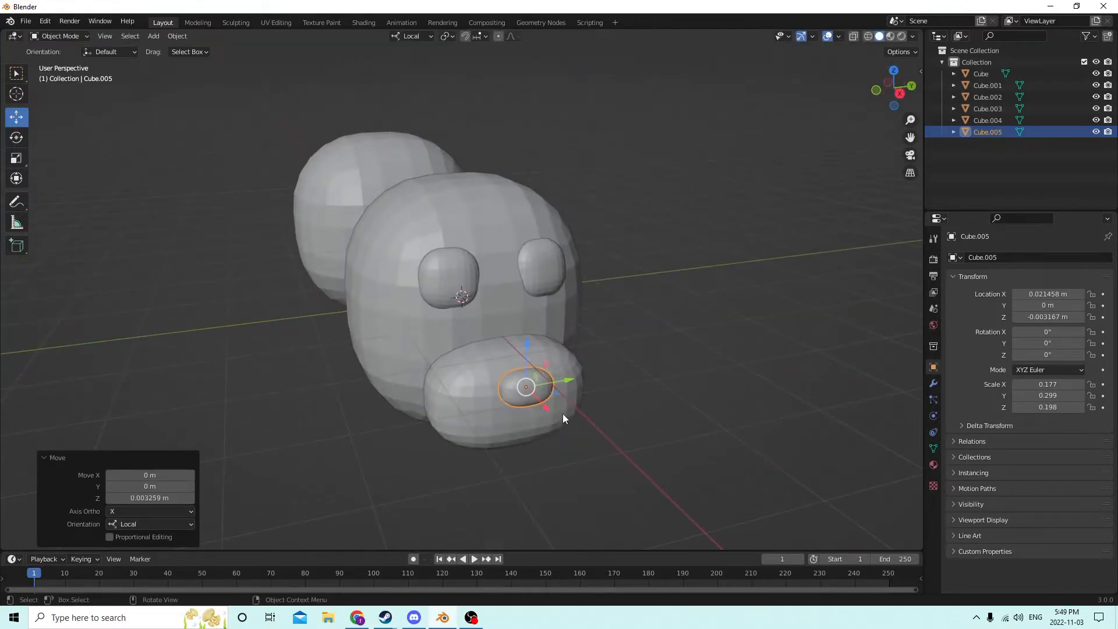
left_click_drag(545, 412, 536, 401)
middle_click_drag(536, 401, 467, 382)
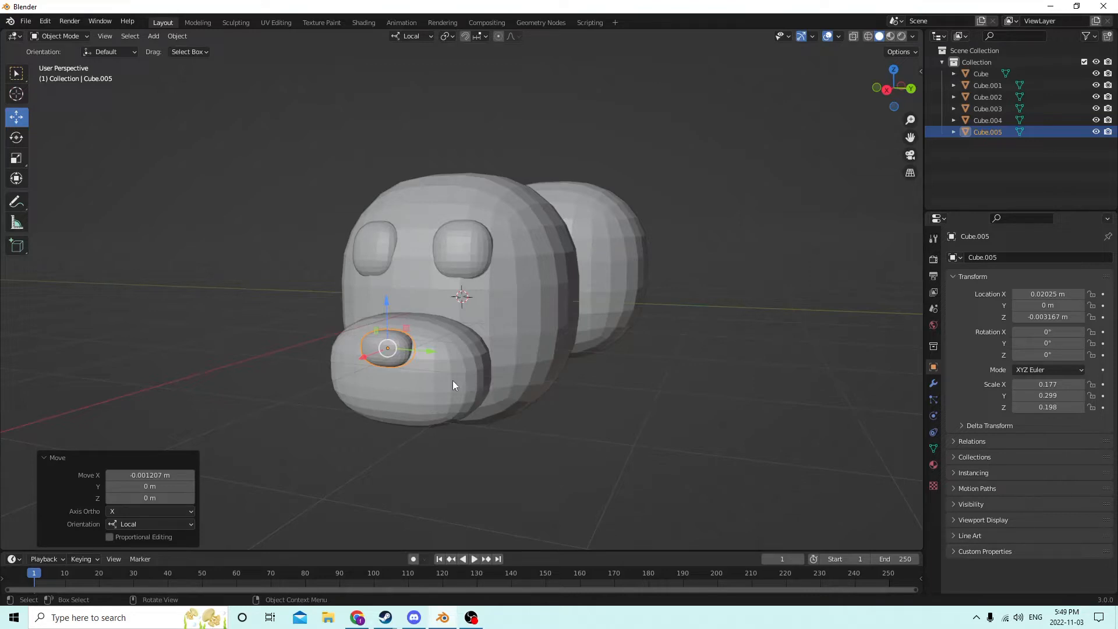
Deselect the small nose piece on the muzzle.
middle_click_drag(453, 384, 396, 394)
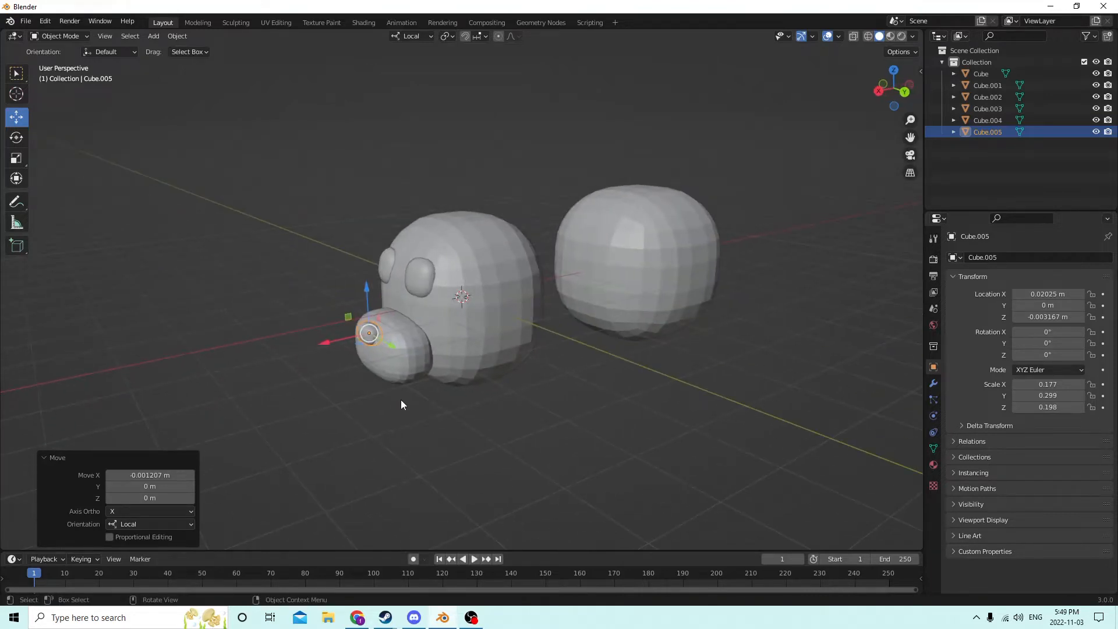
left_click(399, 399)
scroll(395, 400, "up", 1)
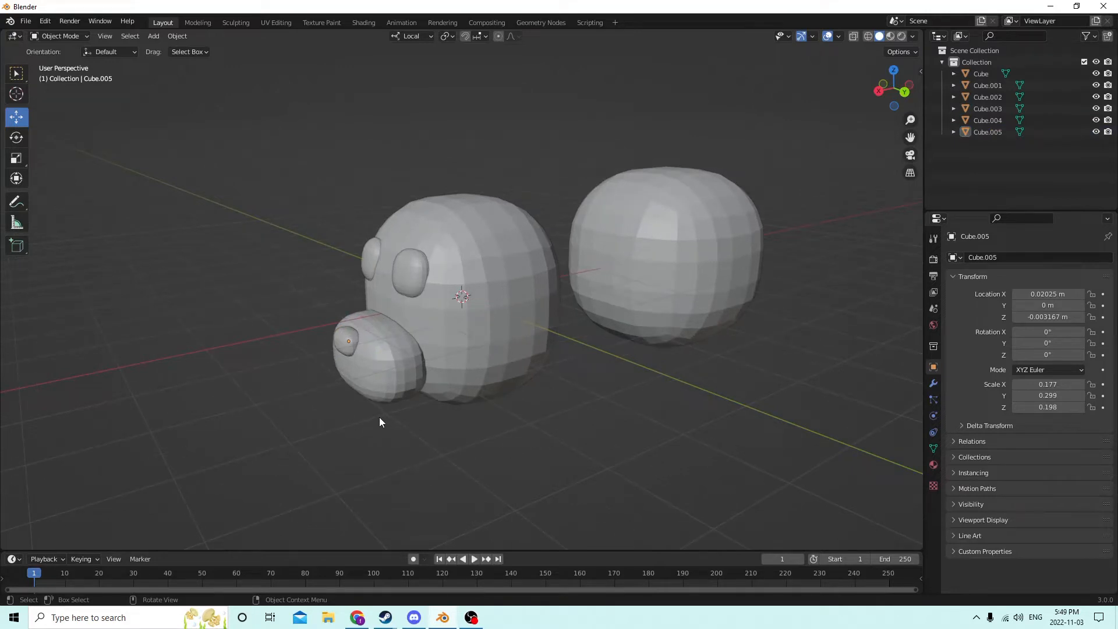
key("shift+a")
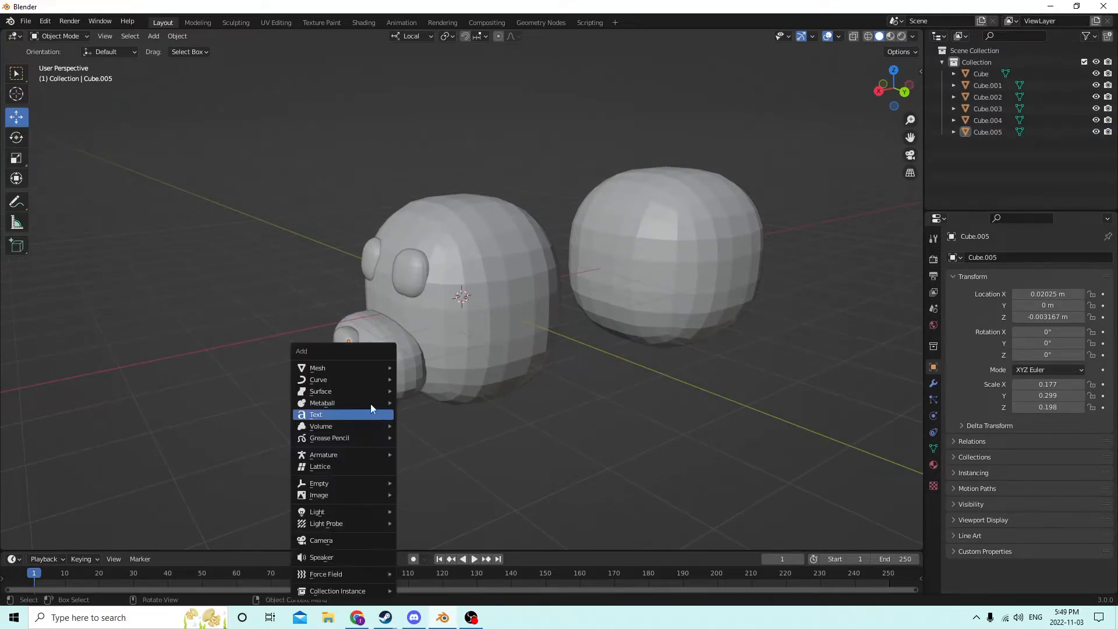
mouse_move(366, 368)
key("Escape")
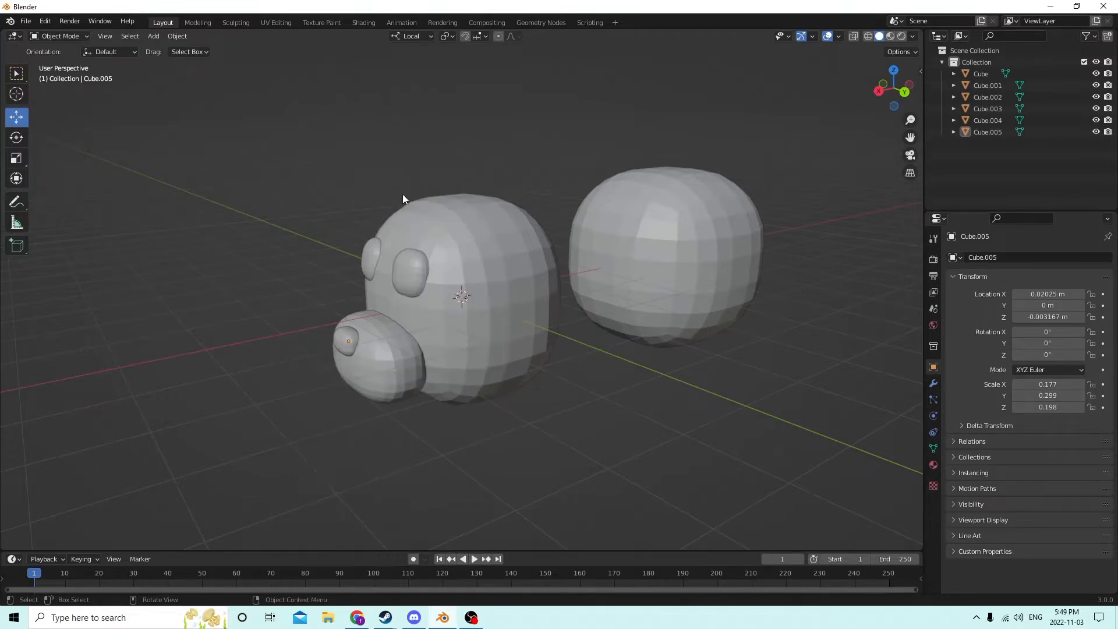
Add a mesh cube and move it along X in front of the muzzle, to an X location of about 0.0325 m.
key("shift+a")
mouse_move(370, 301)
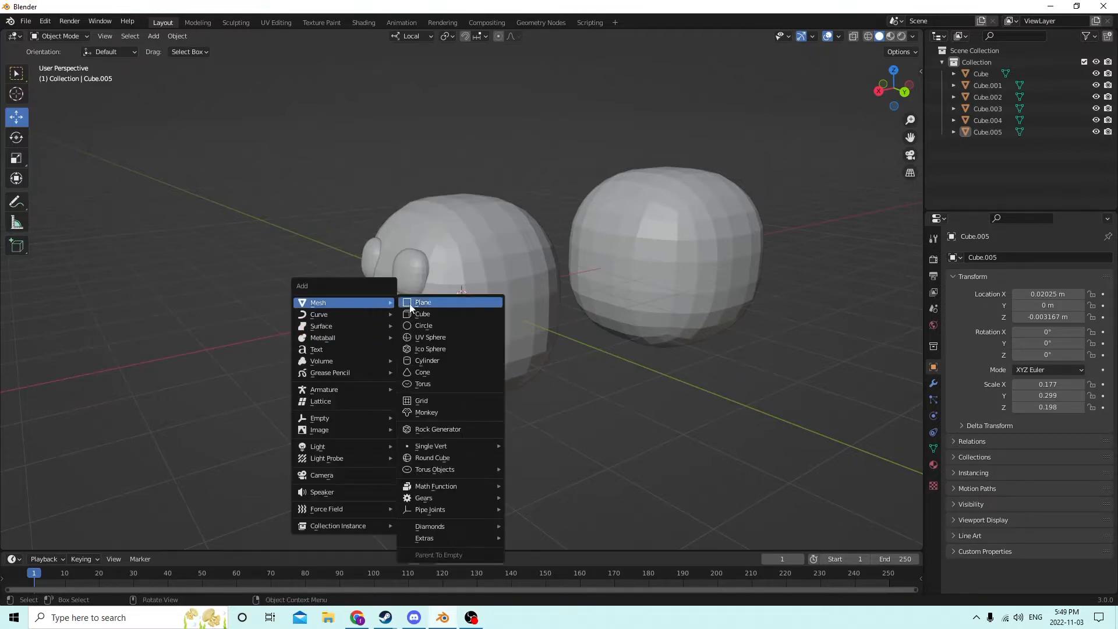
left_click(425, 311)
middle_click_drag(426, 312, 368, 318)
left_click_drag(424, 294, 210, 284)
Add three evenly spaced vertical loop cuts across the width of the new cube in front of the muzzle.
middle_click_drag(209, 285, 417, 355)
key("Tab")
key("ctrl+r")
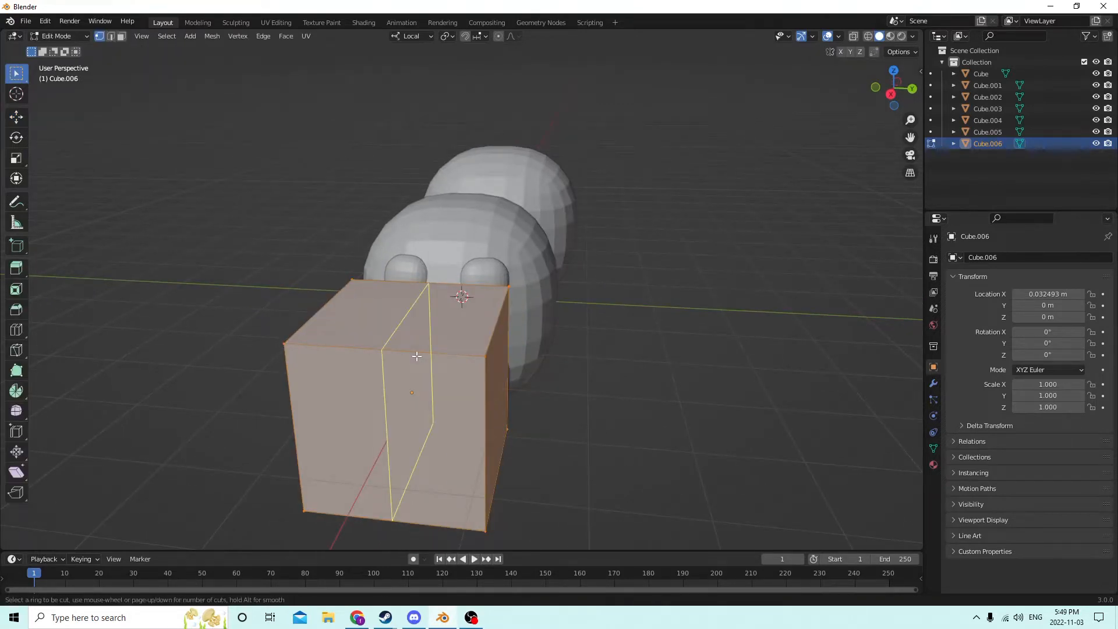
scroll(417, 356, "up", 1)
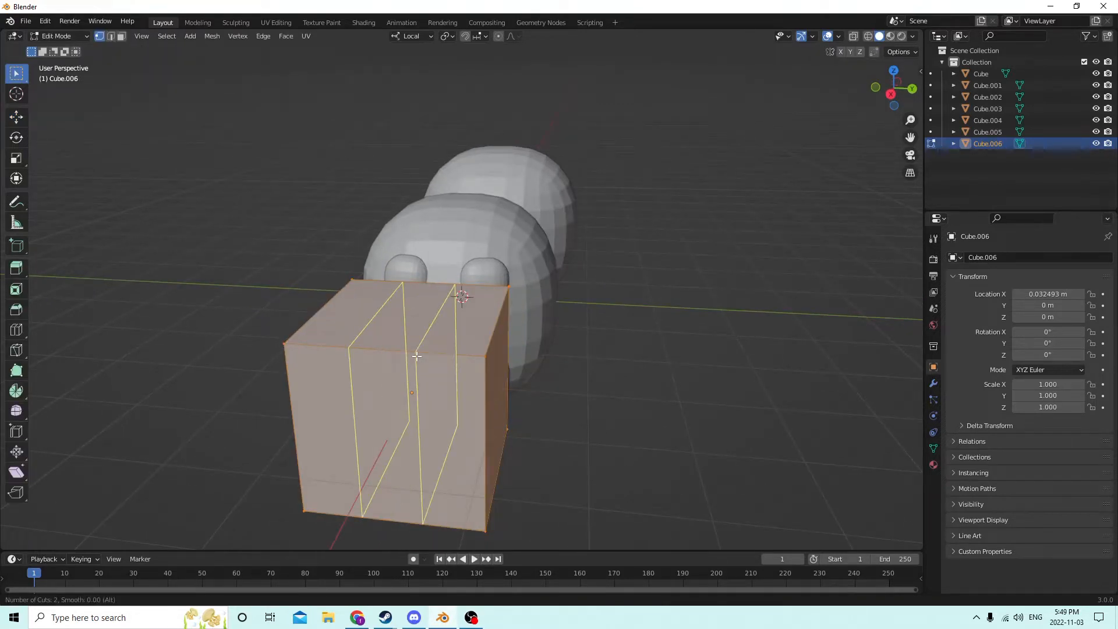
scroll(417, 356, "up", 1)
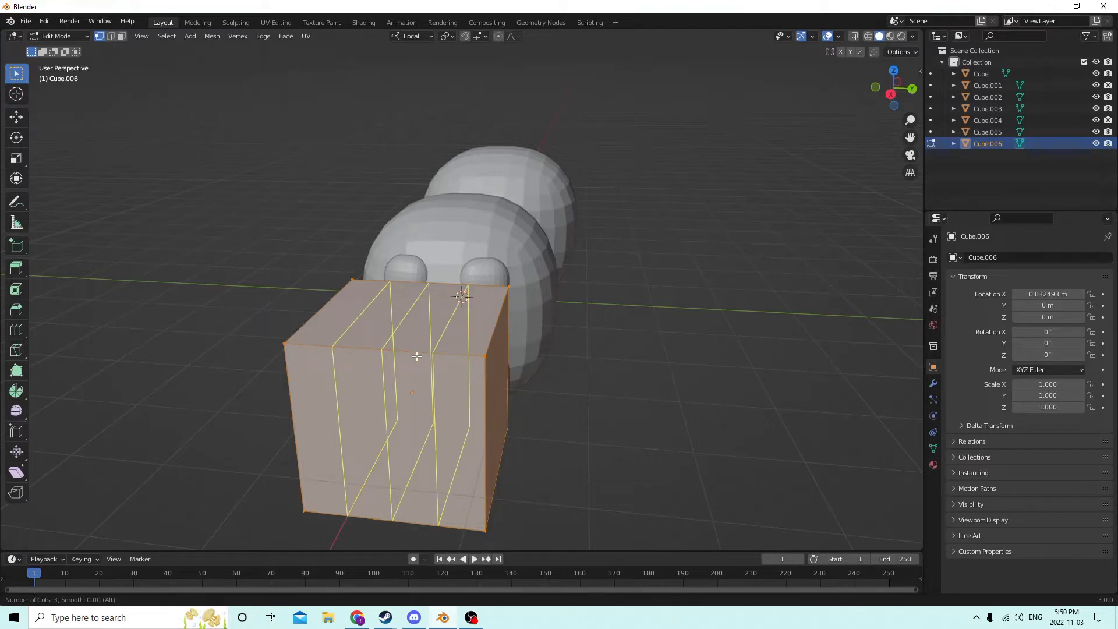
left_click(417, 356)
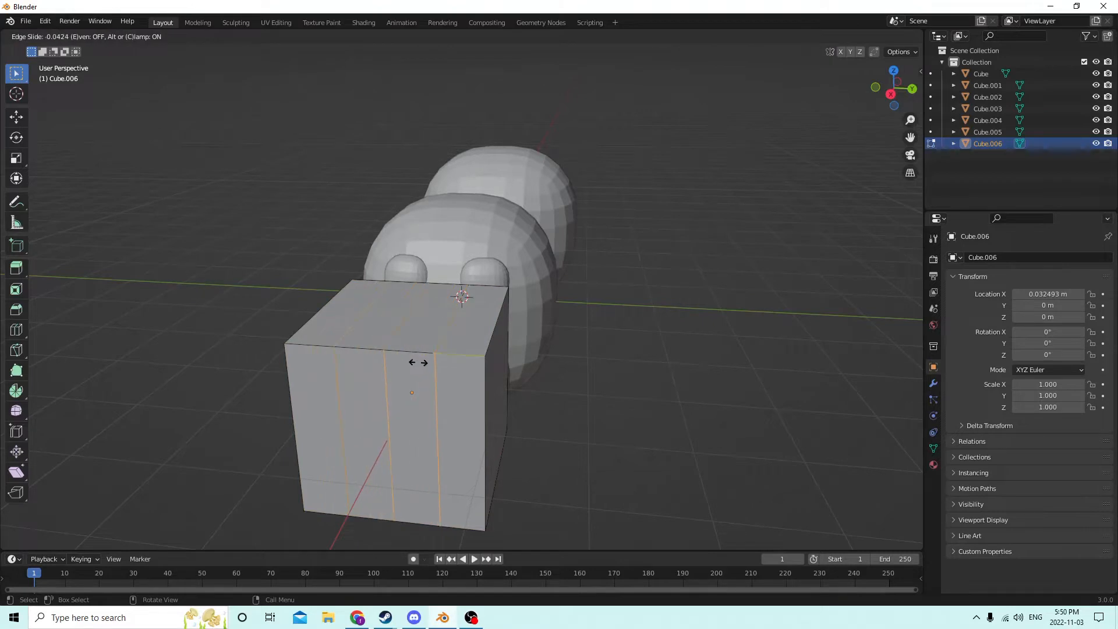
left_click(417, 361)
Lower the two outer loop-cut edges on the cube's top face by about 0.014 m along Z.
middle_click_drag(424, 358, 456, 350)
left_click(659, 307)
middle_click_drag(650, 316, 632, 325)
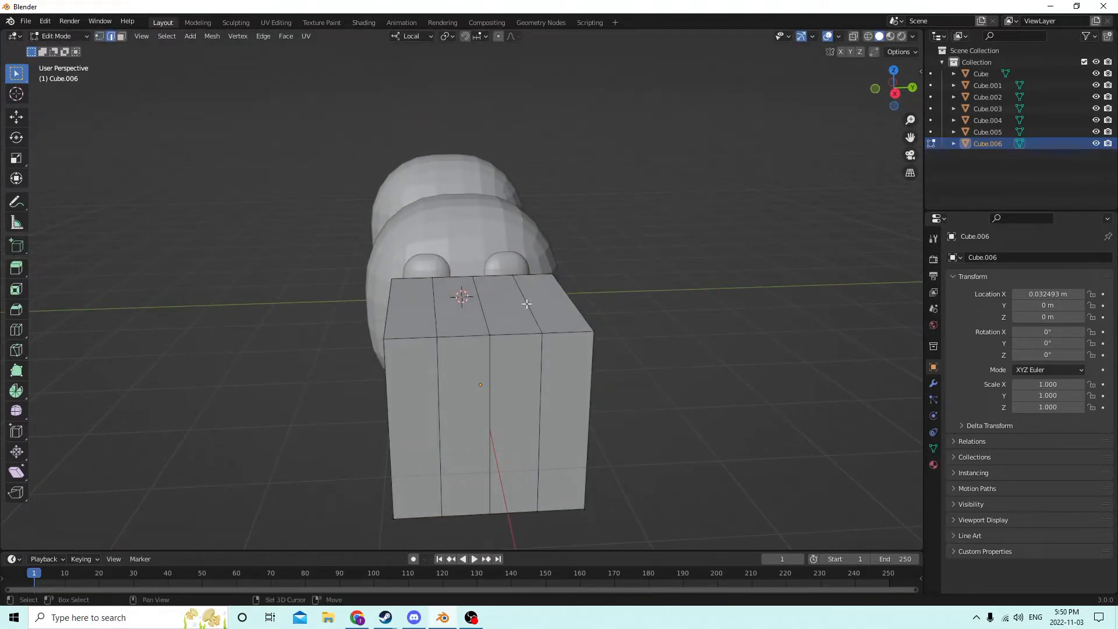
left_click(435, 305, "shift")
mouse_move(435, 306)
middle_mouse_down()
mouse_move(444, 285)
mouse_move(448, 294)
mouse_move(428, 295)
middle_mouse_up()
left_click(23, 123)
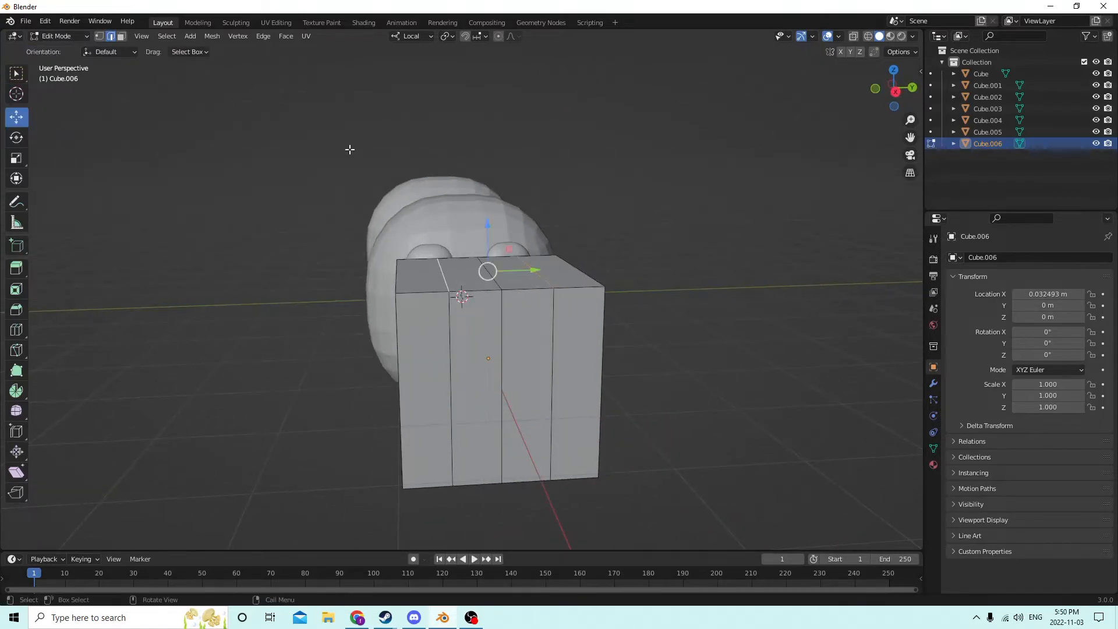
middle_click_drag(350, 150, 400, 181)
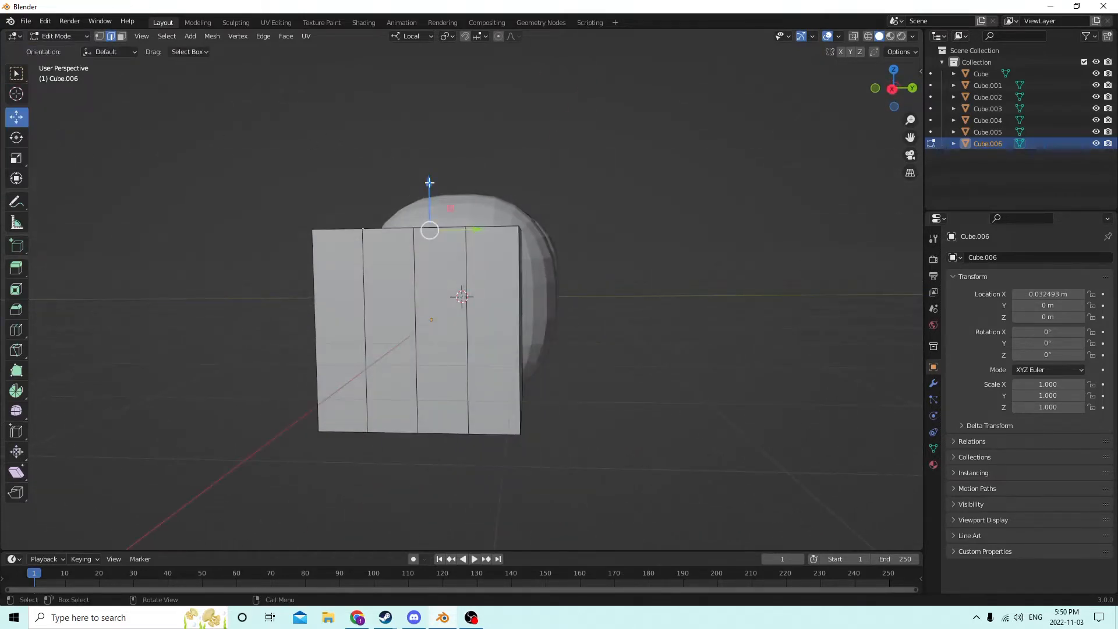
left_click_drag(429, 183, 435, 291)
Scale the two lowered edges along Y by about 0.359 to bring them closer together.
middle_click_drag(434, 291, 87, 201)
left_click(16, 158)
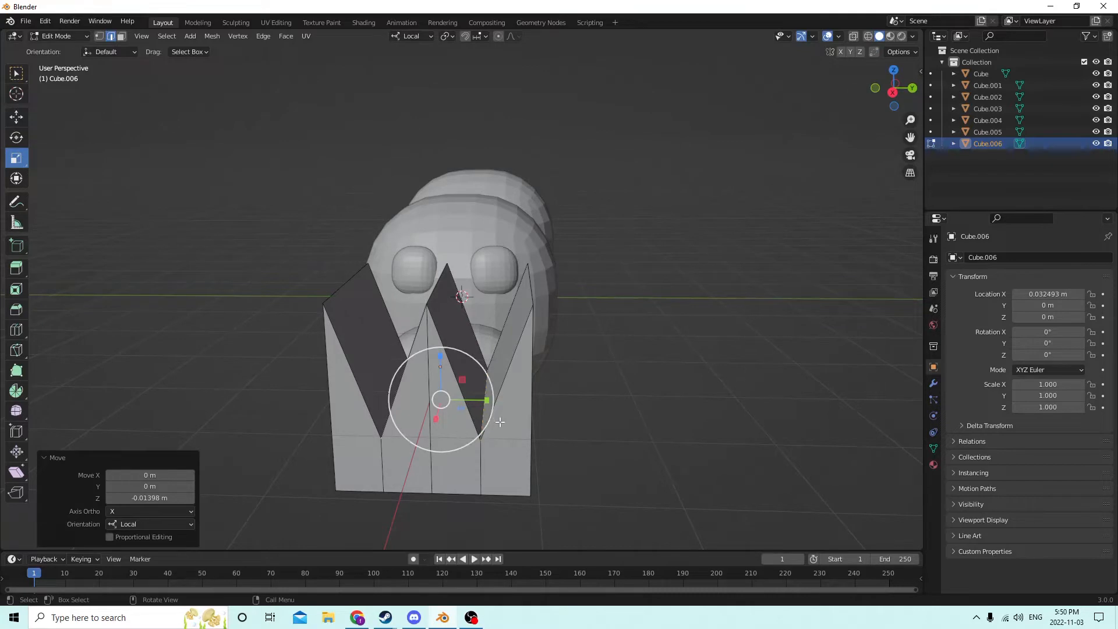
left_click_drag(486, 400, 455, 397)
mouse_move(456, 400)
middle_mouse_down()
mouse_move(469, 369)
mouse_move(443, 374)
mouse_move(447, 399)
middle_mouse_up()
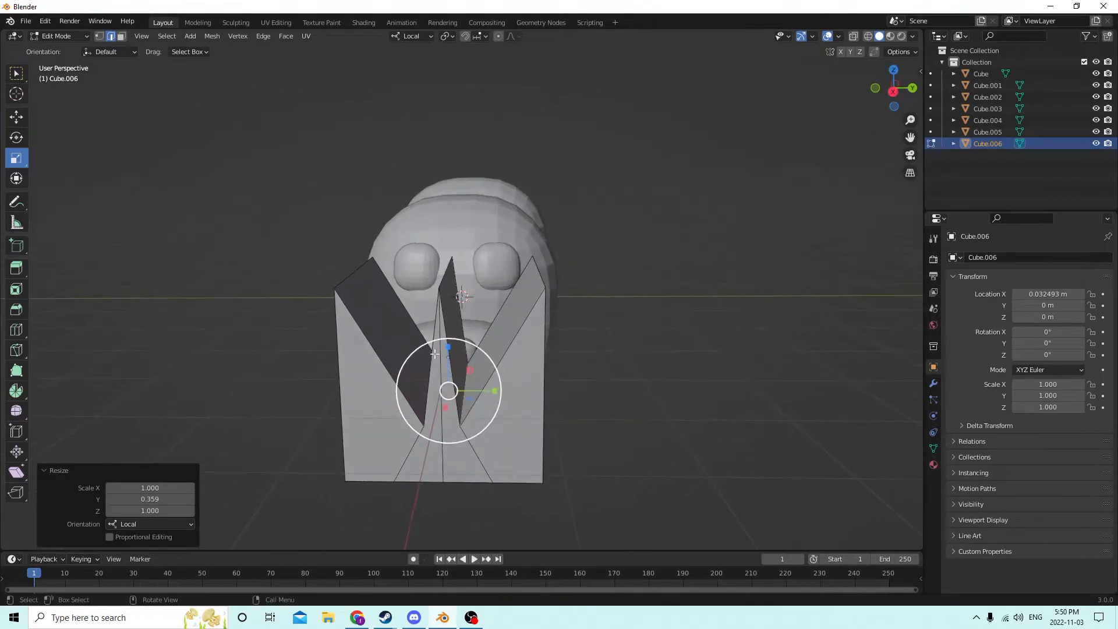
Lower the two outer top edges of the cut cube by about 0.012 m, leaving a central peak.
left_click(358, 278)
left_click(534, 267, "shift")
middle_click_drag(535, 267, 534, 243)
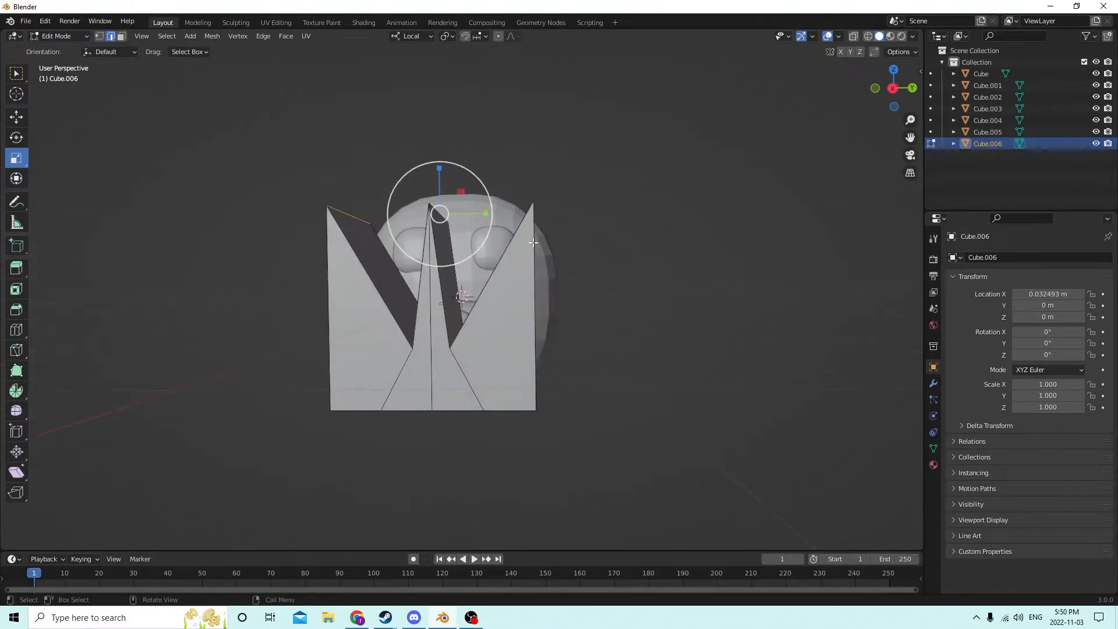
left_click(25, 117)
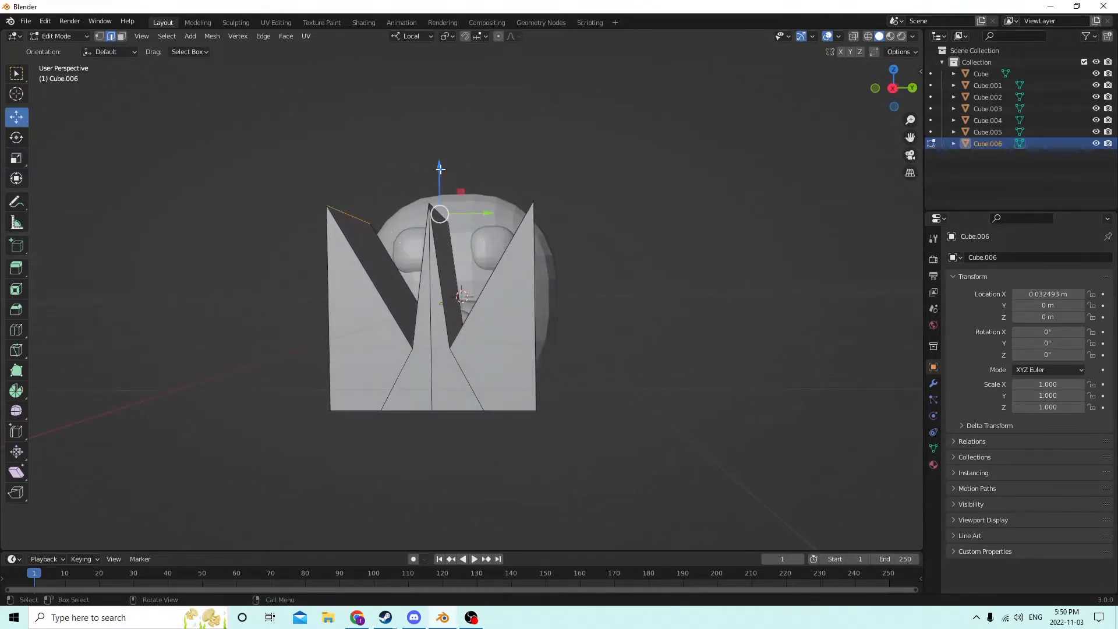
left_click_drag(440, 169, 451, 280)
middle_click_drag(457, 294, 486, 320)
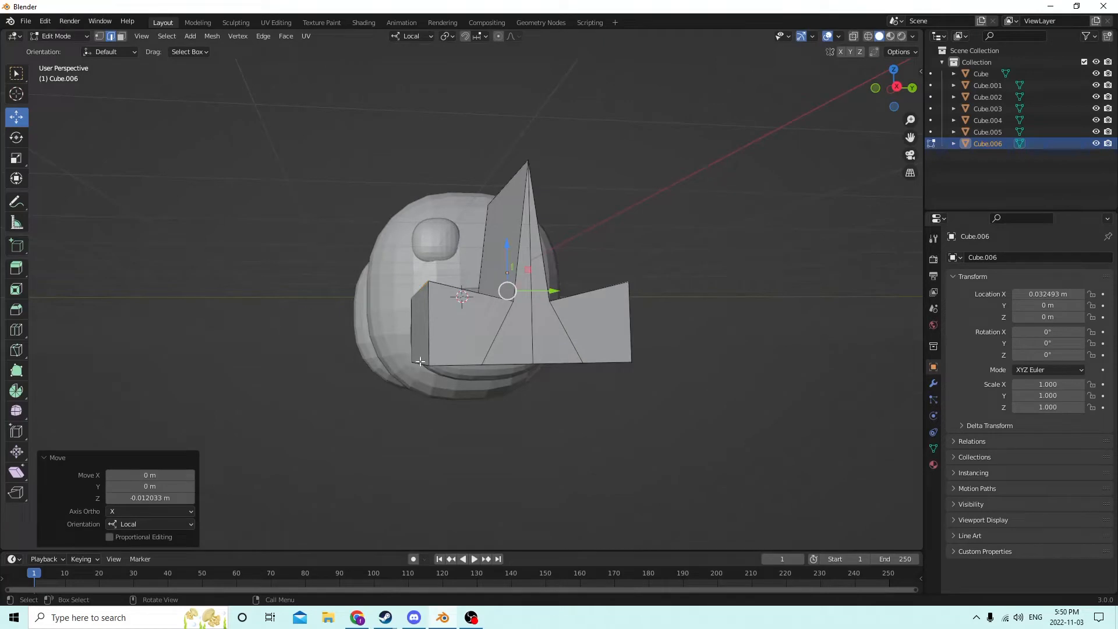
Raise the two outermost bottom edges of the part along Z to slope its underside.
middle_click_drag(420, 362, 447, 387)
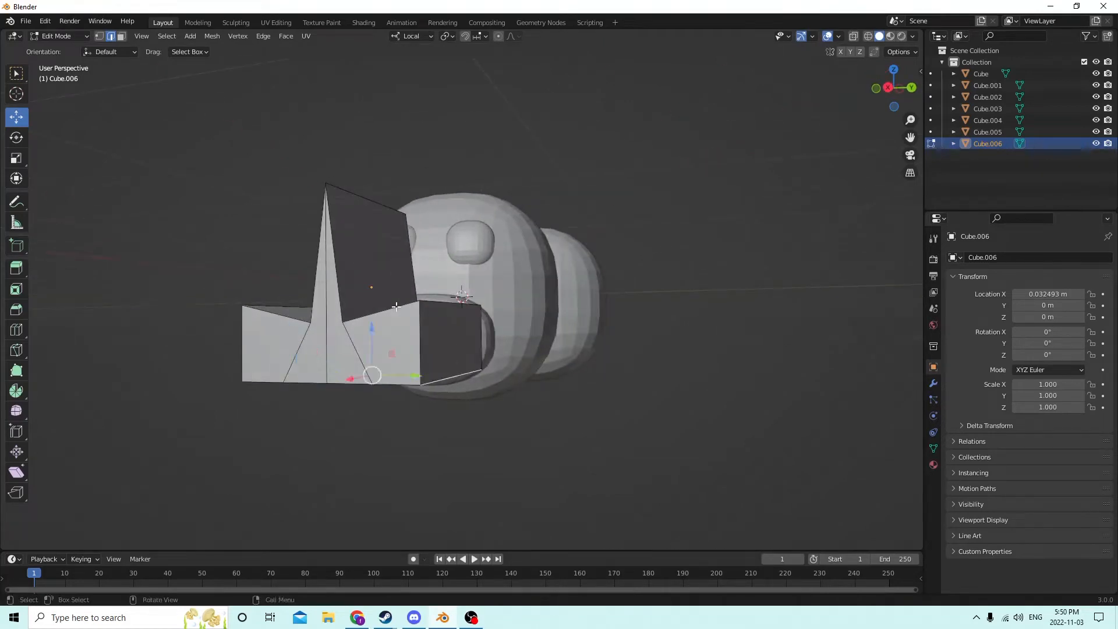
left_click_drag(369, 330, 368, 267)
middle_click_drag(368, 267, 499, 281)
Raise the two inner loop-cut edges on the part's underside along Z to flatten the mouth shape.
left_click(512, 285)
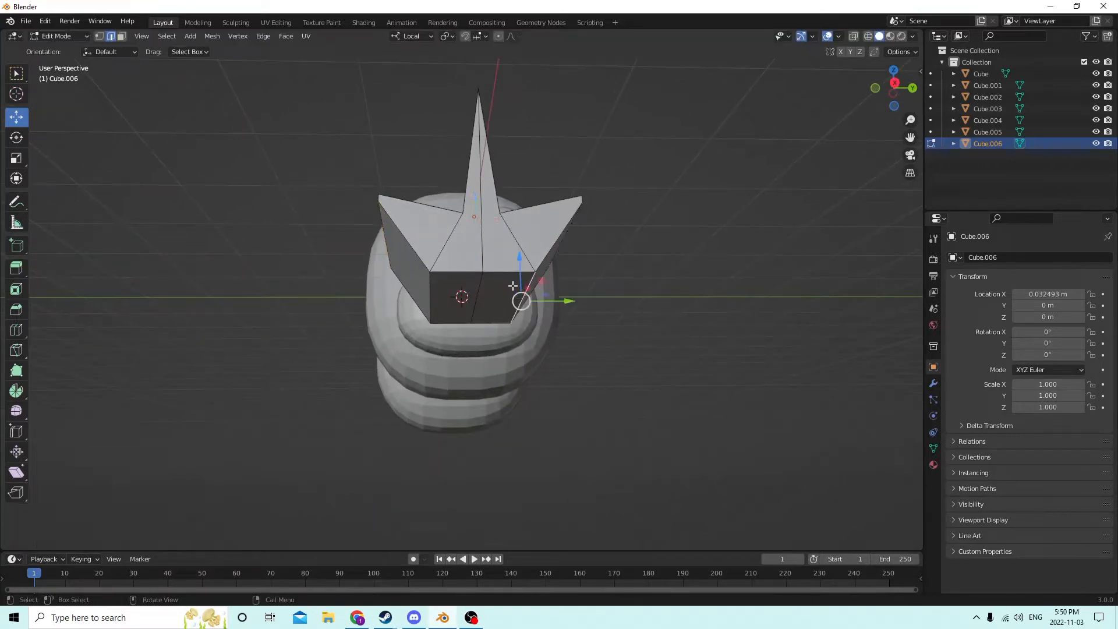
left_click(434, 306, "shift")
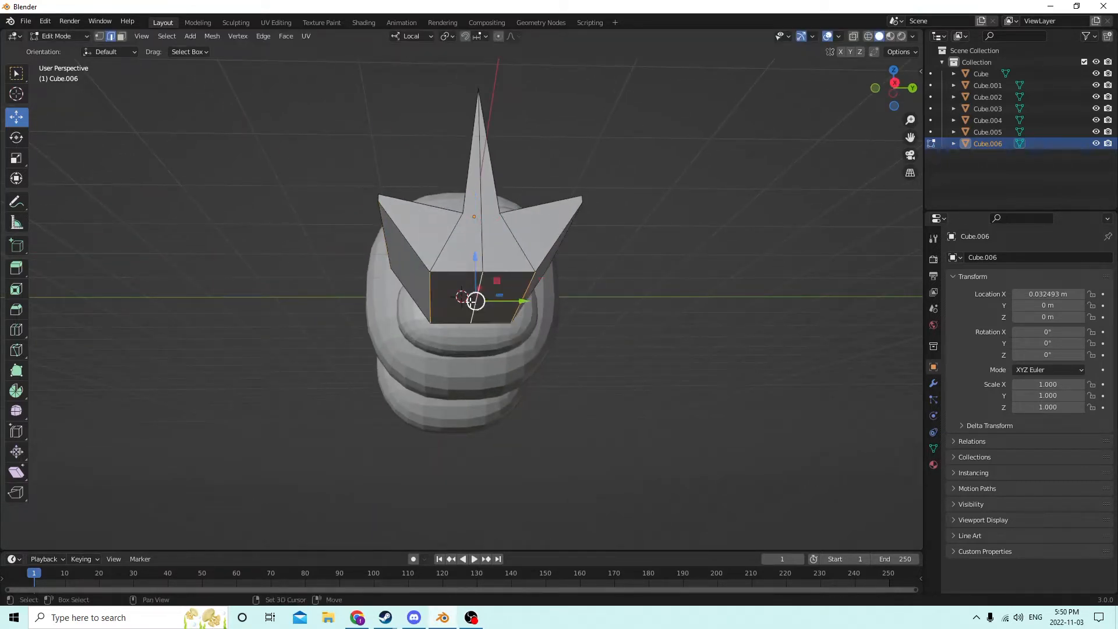
middle_click_drag(474, 303, 460, 328)
middle_click_drag(462, 370, 509, 343)
left_click_drag(522, 349, 523, 309)
middle_click_drag(505, 310, 466, 240)
Lower the top edge of the central peak along Z and return to Object Mode.
left_click(461, 293)
left_click_drag(469, 157, 466, 206)
middle_click_drag(493, 262, 528, 255)
key("Tab")
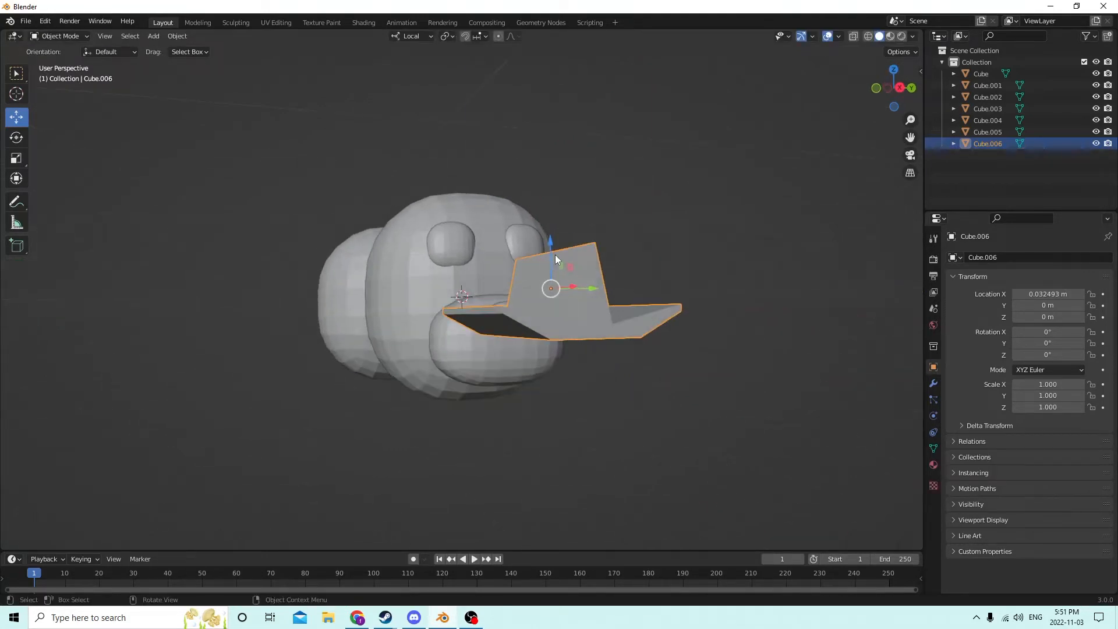
Lower the mouth piece about 0.0066 m and move it back about 0.0048 m along X toward the muzzle.
left_click_drag(554, 254, 553, 317)
middle_click_drag(556, 320, 694, 382)
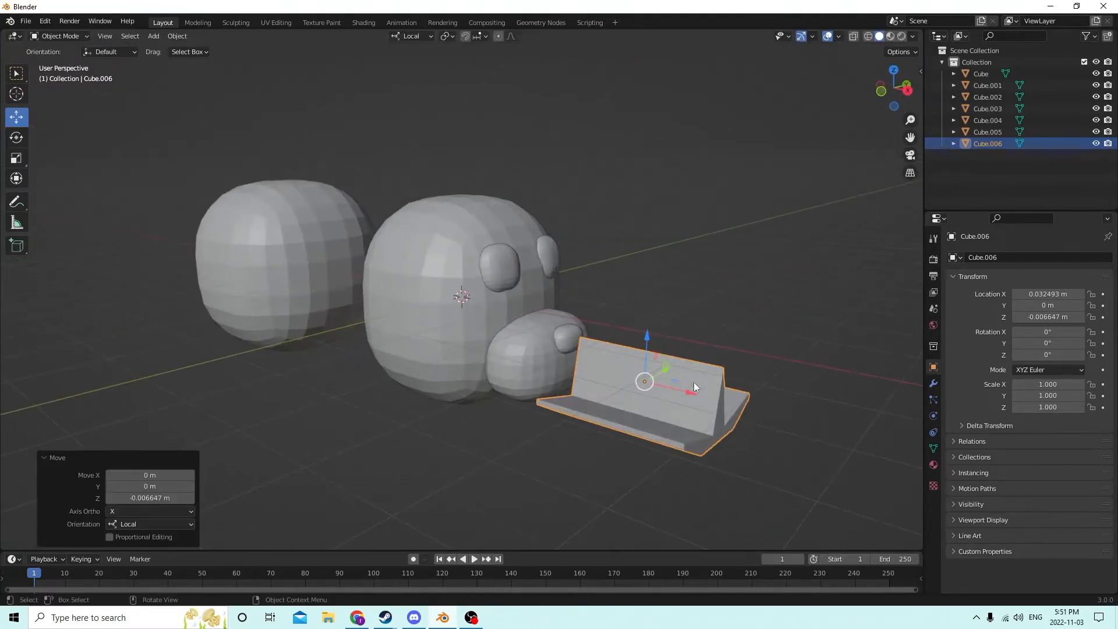
left_click_drag(694, 382, 650, 370)
middle_click_drag(650, 369, 582, 345)
Scale the mouth piece uniformly to about 0.534, lower it about 0.0006 m and move it back about 0.0055 m along X into the muzzle.
key("s")
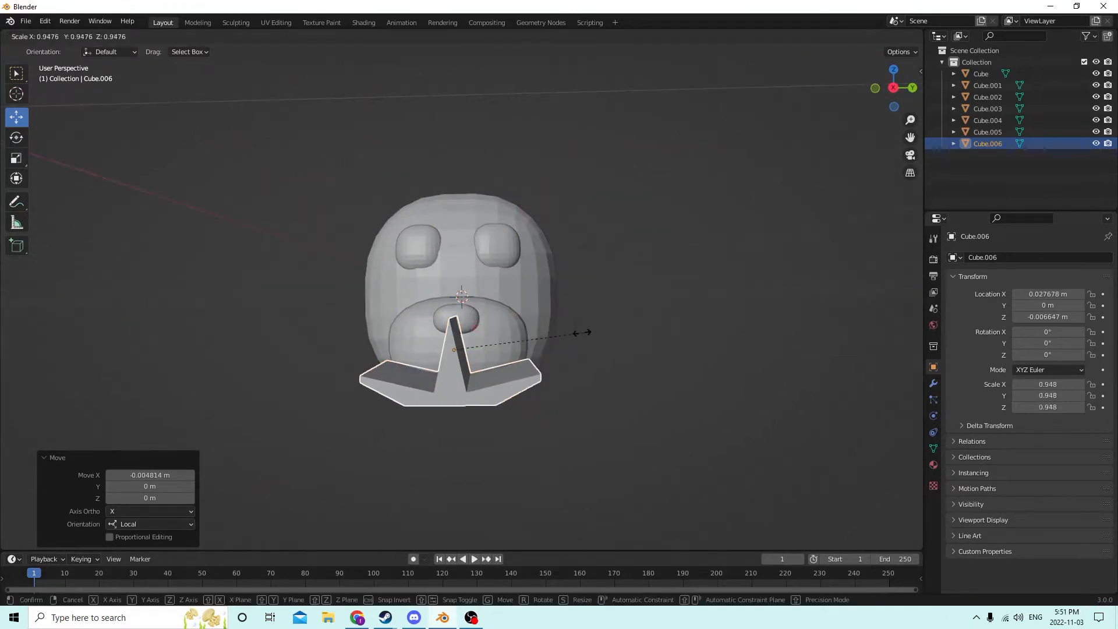
left_click(521, 332)
middle_click_drag(522, 332, 622, 340)
left_click_drag(624, 293, 623, 298)
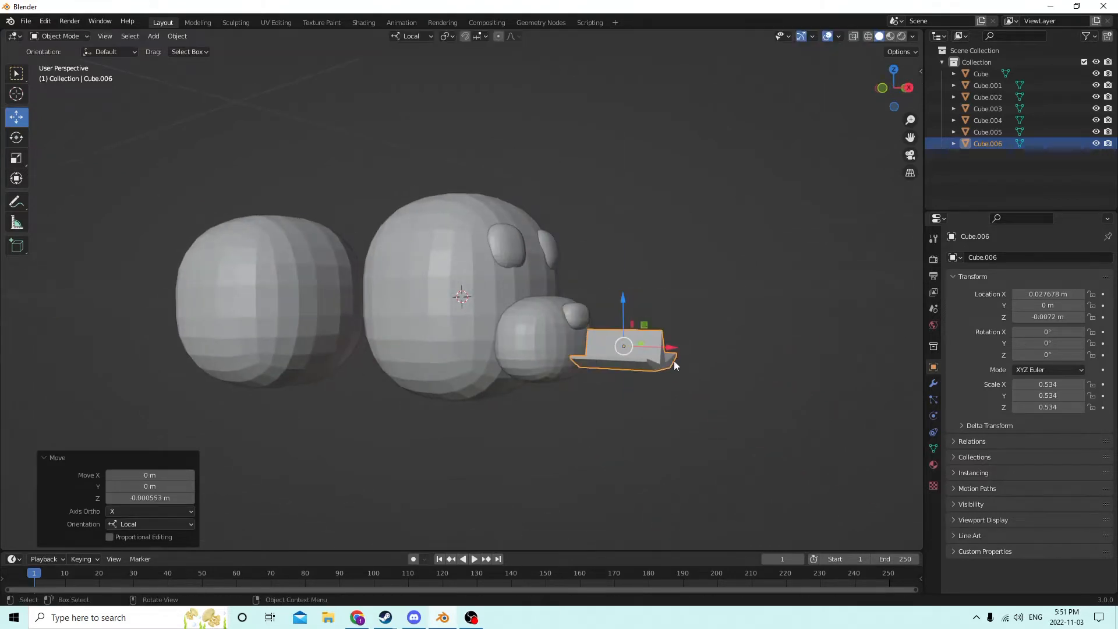
left_click_drag(666, 347, 632, 346)
middle_click_drag(632, 346, 562, 327)
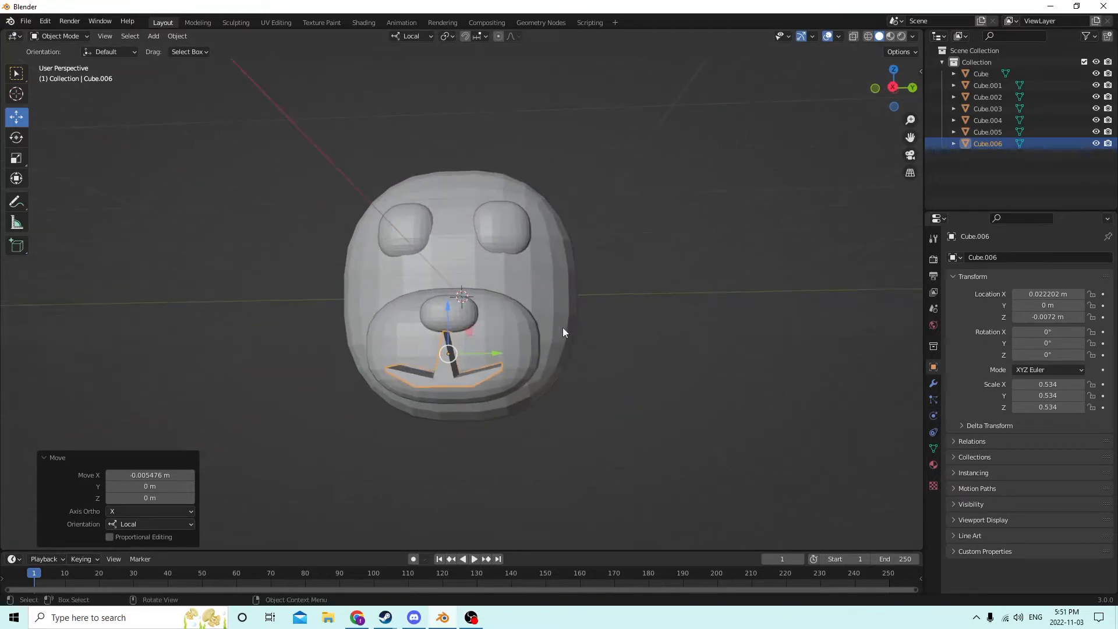
Scale the mouth piece down uniformly by about 0.793 and raise it to a Z location of about -0.0069 m.
key("s")
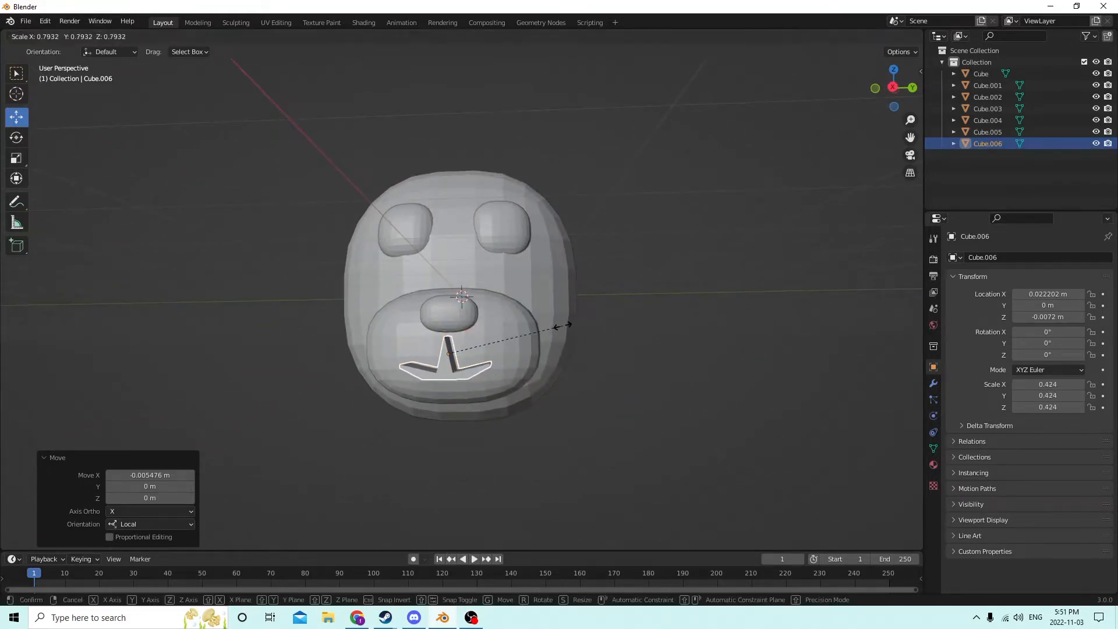
left_click(586, 327)
mouse_move(585, 330)
middle_mouse_down()
mouse_move(569, 324)
mouse_move(572, 341)
middle_mouse_up()
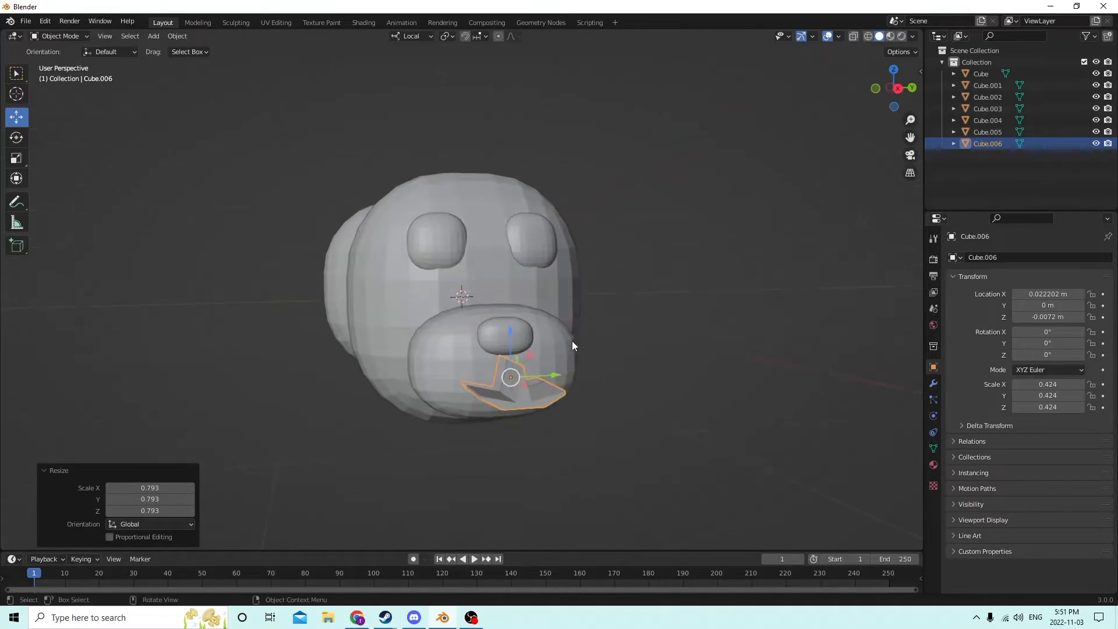
key("g")
key("z")
key("z")
left_click(507, 319)
scroll(504, 319, "up", 2)
Narrow the mouth piece's central ridge by scaling the two edges at its base closer together along Y.
middle_click_drag(502, 319, 460, 468)
key("Tab")
left_click(453, 460)
middle_click_drag(542, 469, 501, 469)
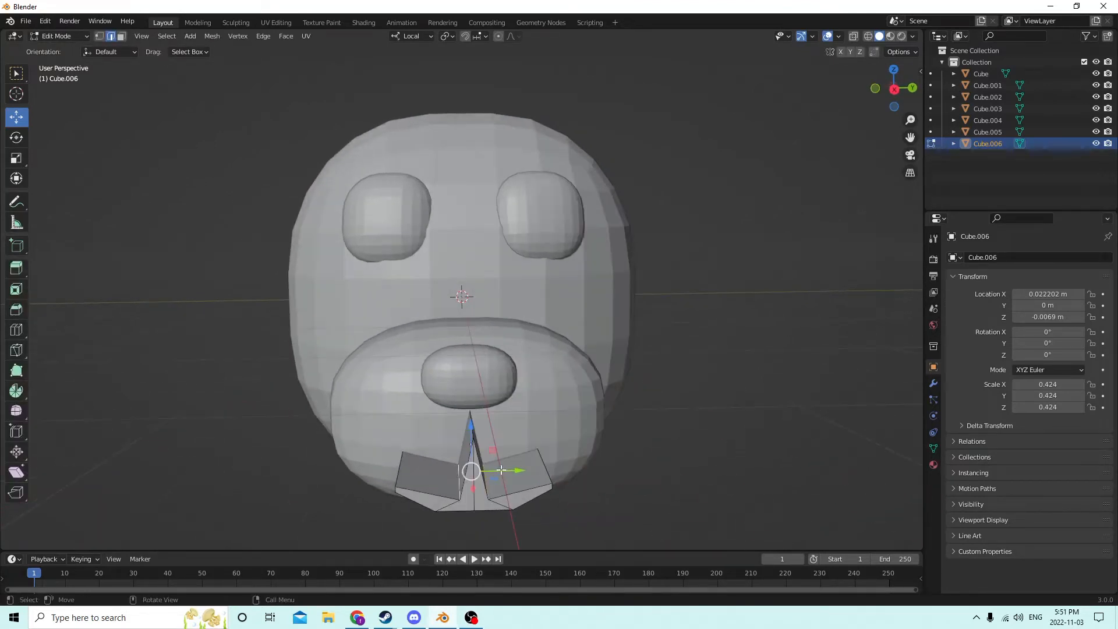
left_click(17, 159)
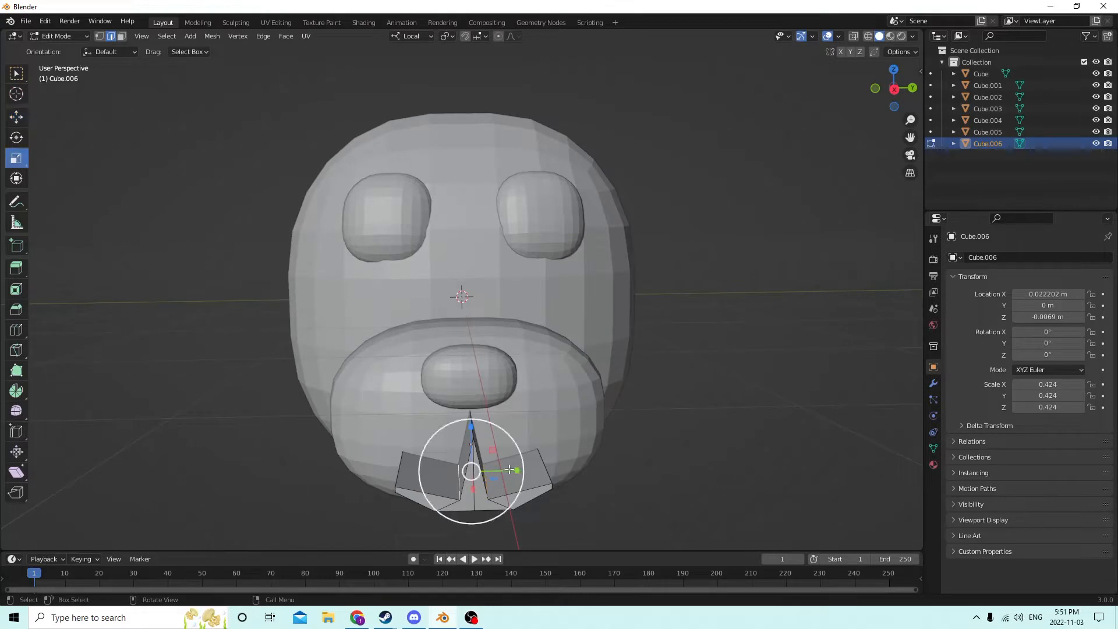
left_click_drag(516, 470, 512, 471)
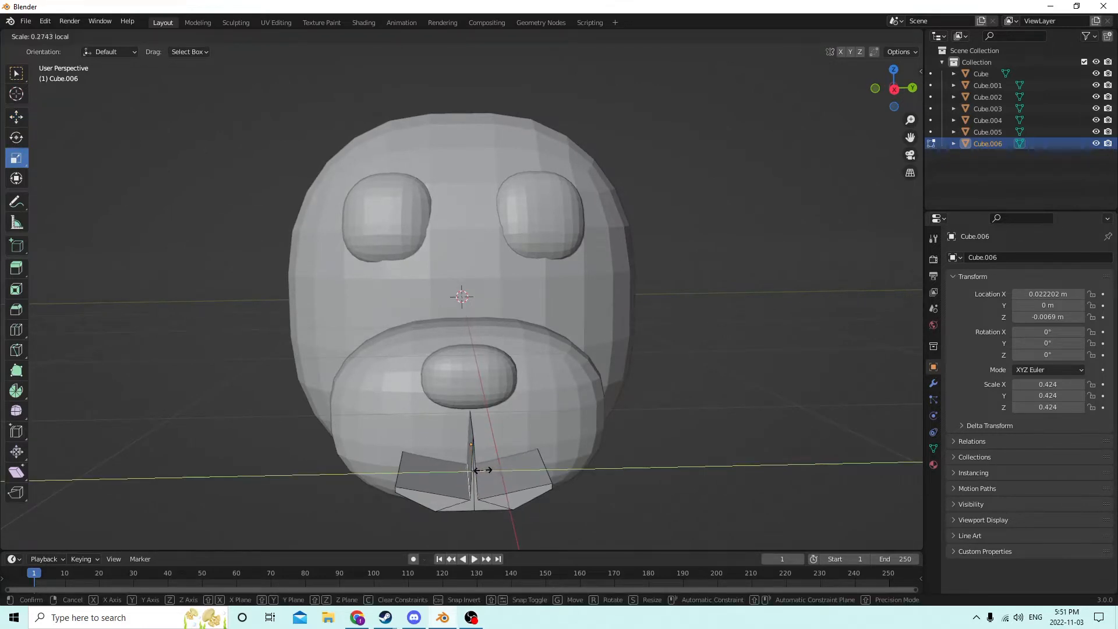
left_click_drag(479, 468, 477, 469)
Leave mesh editing and pull the mouth piece about 0.0055 m out of the muzzle along X.
middle_click_drag(724, 395, 825, 430)
key("Tab")
left_click_drag(750, 393, 806, 400)
mouse_move(806, 400)
middle_mouse_down()
mouse_move(820, 410)
mouse_move(800, 407)
middle_mouse_up()
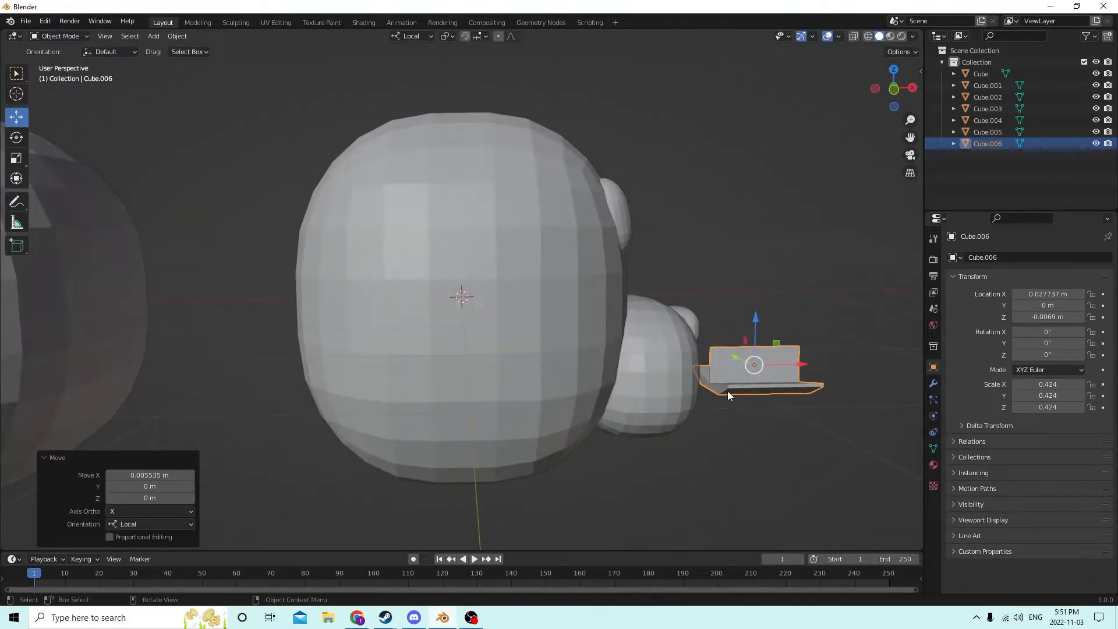
Scale the faces at the mouth piece's end nearest the muzzle uniformly by about 0.871.
scroll(729, 390, "up", 2)
mouse_move(731, 390)
middle_mouse_down()
mouse_move(713, 395)
mouse_move(736, 397)
middle_mouse_up()
key("Tab")
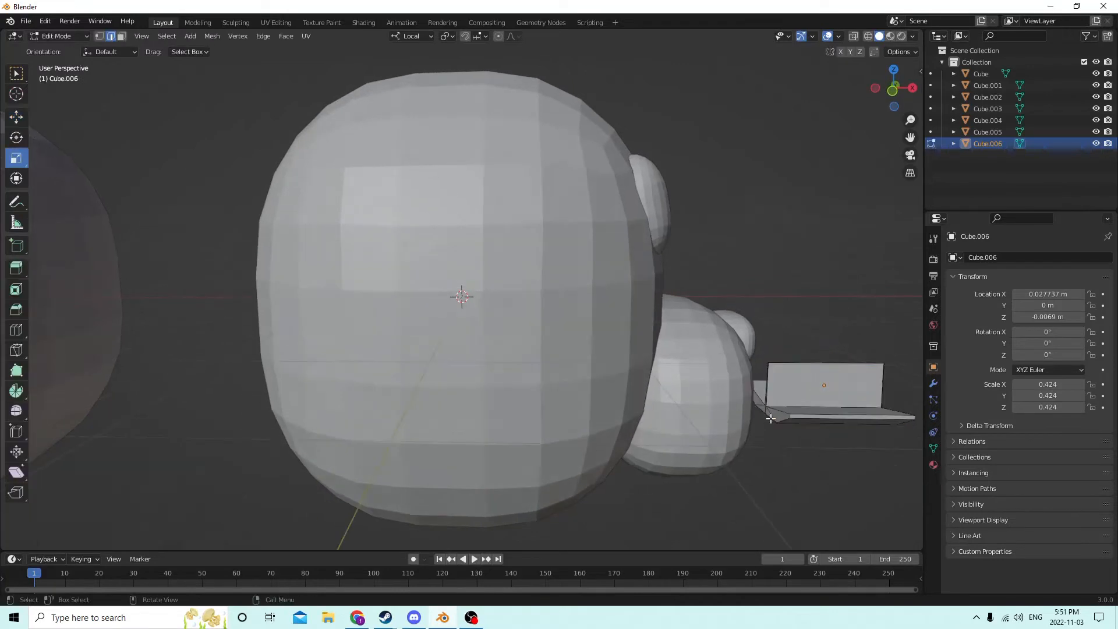
left_click(770, 418)
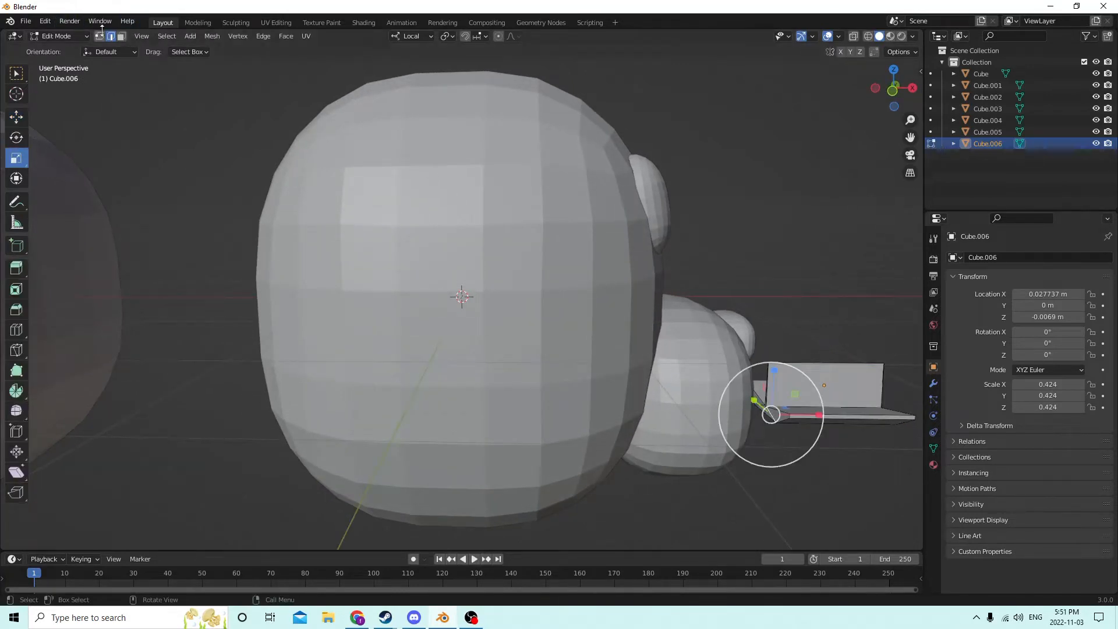
left_click(122, 37)
middle_click_drag(761, 339, 788, 422)
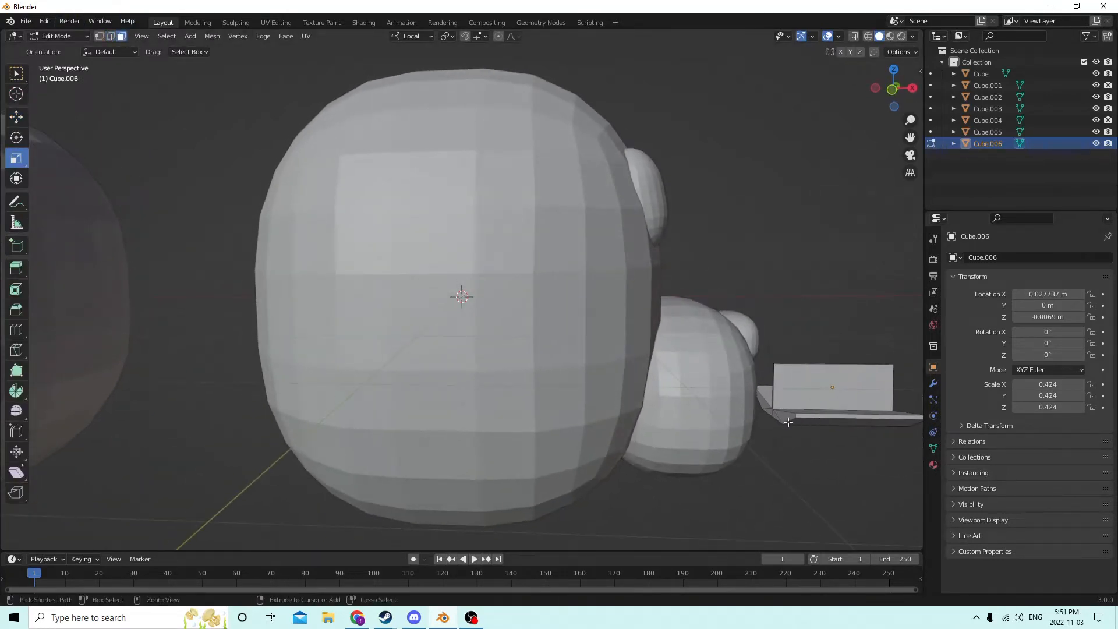
left_click(763, 398, "ctrl")
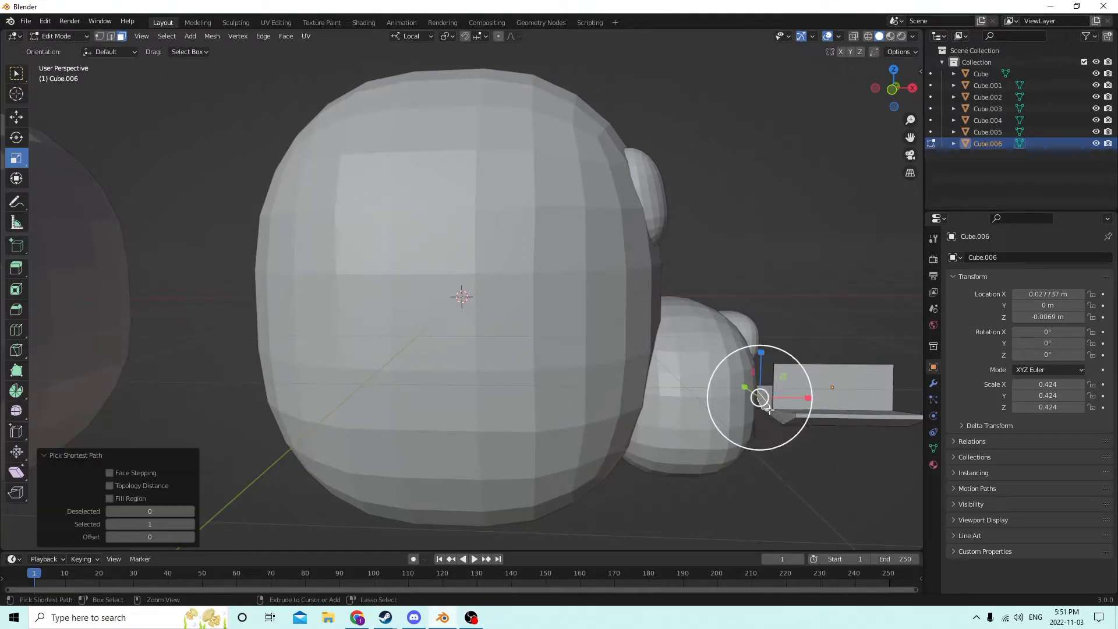
left_click(783, 415, "ctrl")
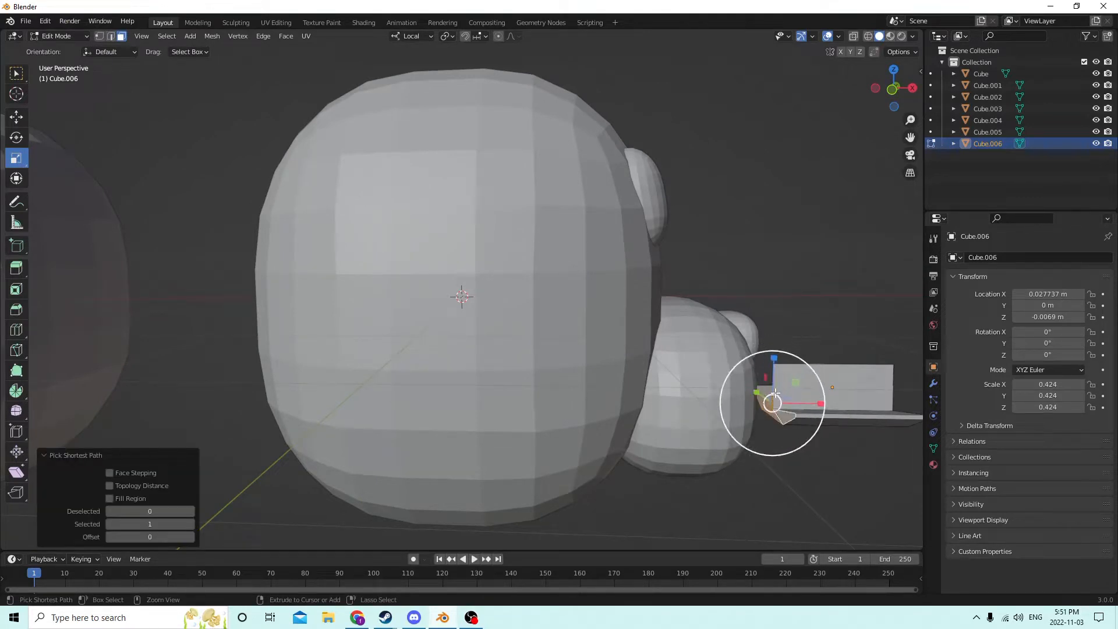
middle_click_drag(773, 383, 761, 378)
left_click(759, 386)
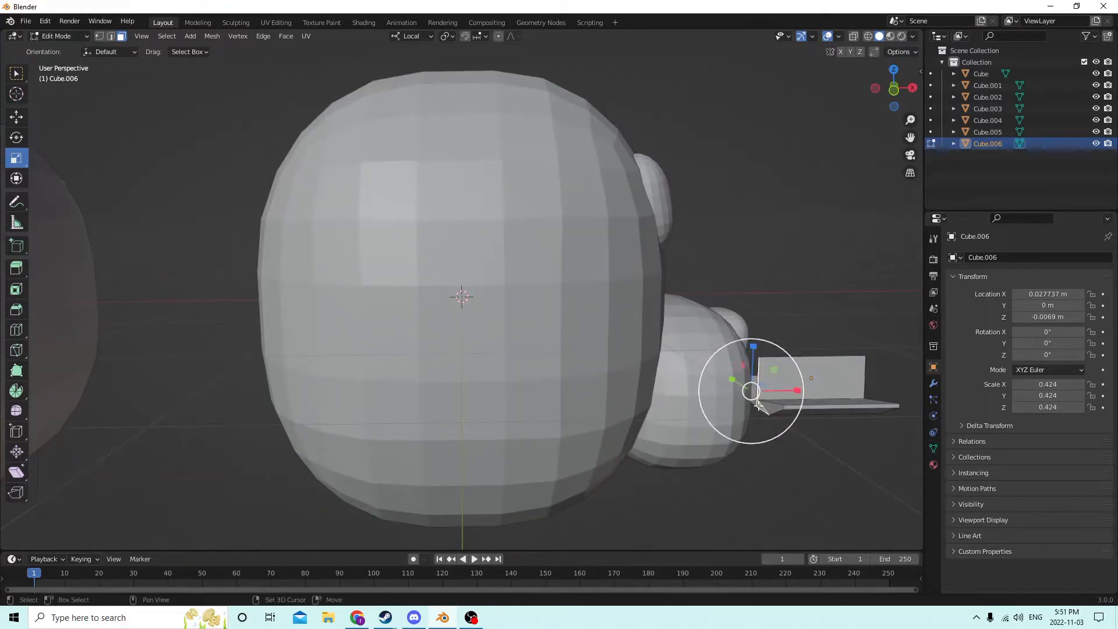
middle_click_drag(768, 405, 531, 405)
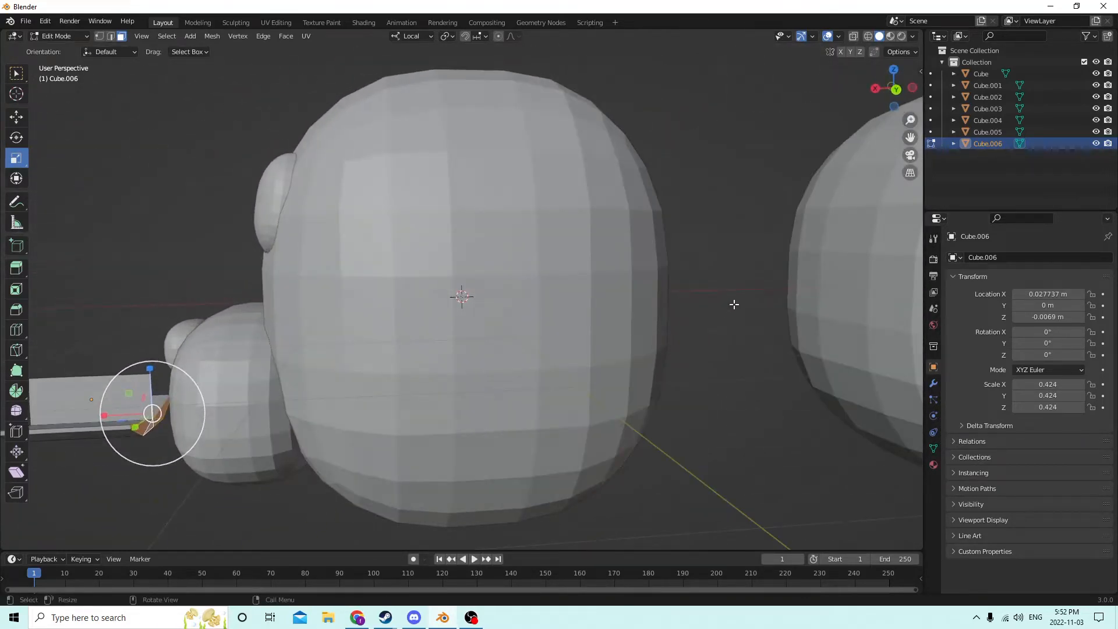
key("s")
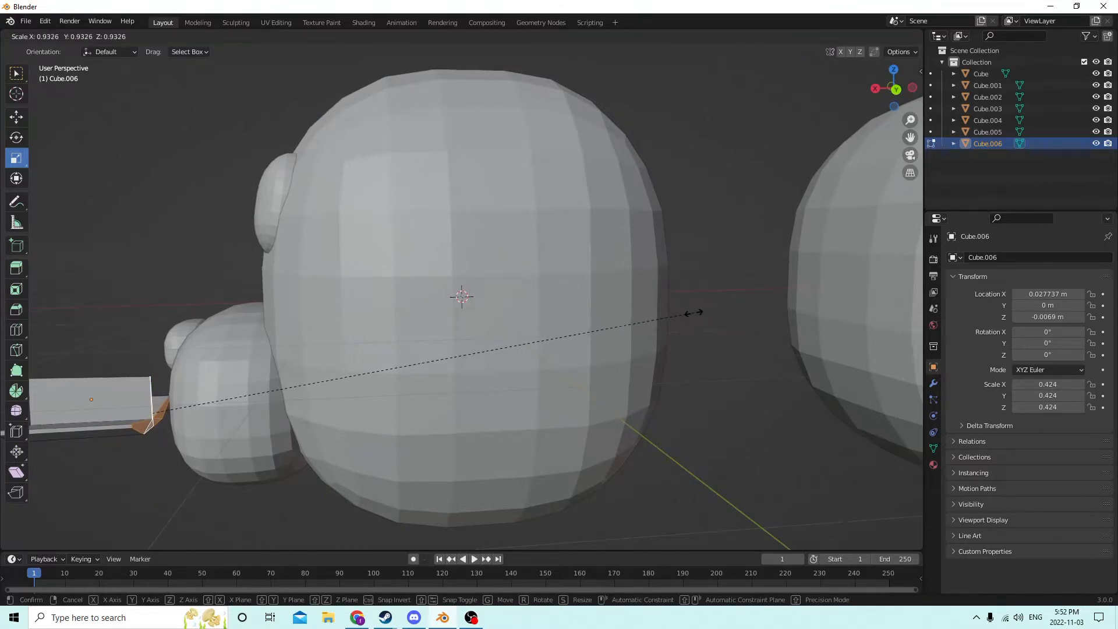
left_click(660, 324)
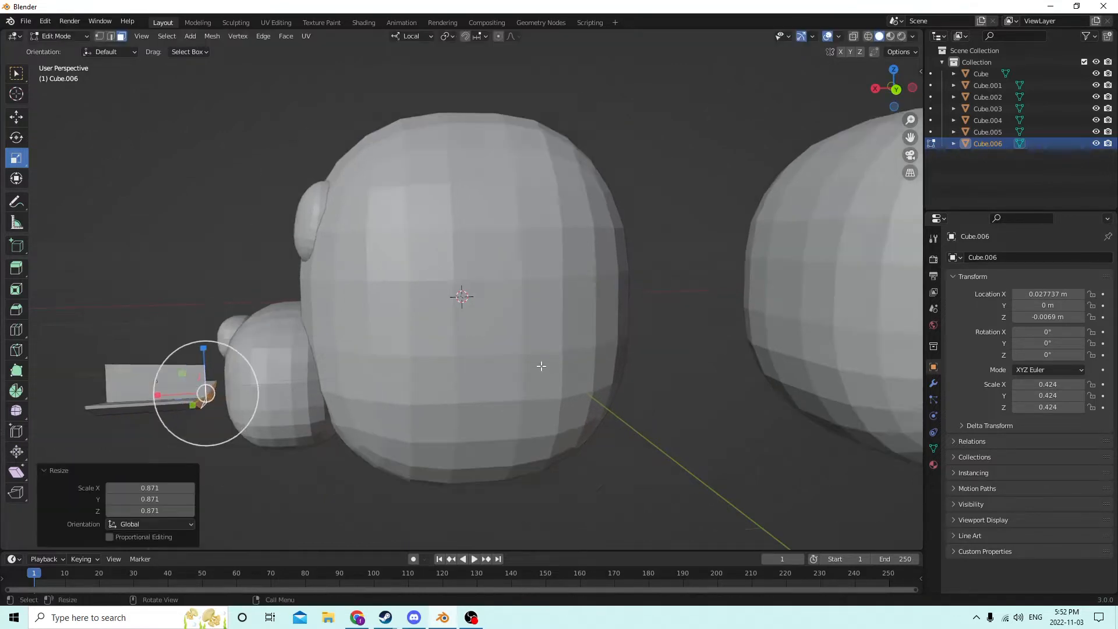
Leave mesh editing, push the mouth piece about 0.005 m into the muzzle along X, and lower it about 0.0005 m along Z.
middle_click_drag(660, 324, 667, 368)
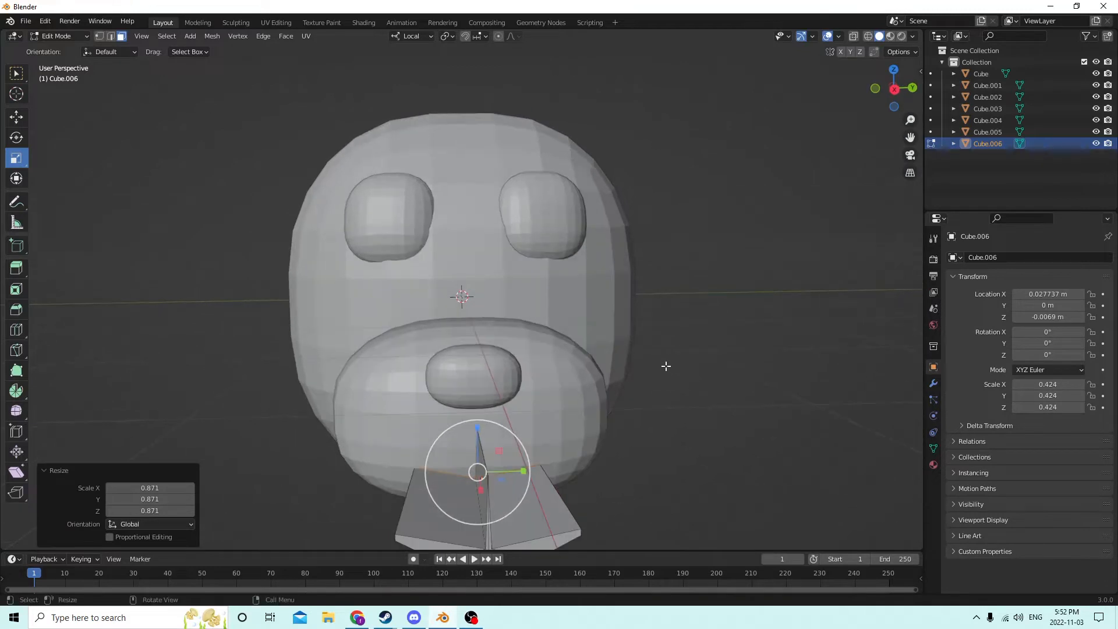
scroll(667, 374, "down", 2)
key("Tab")
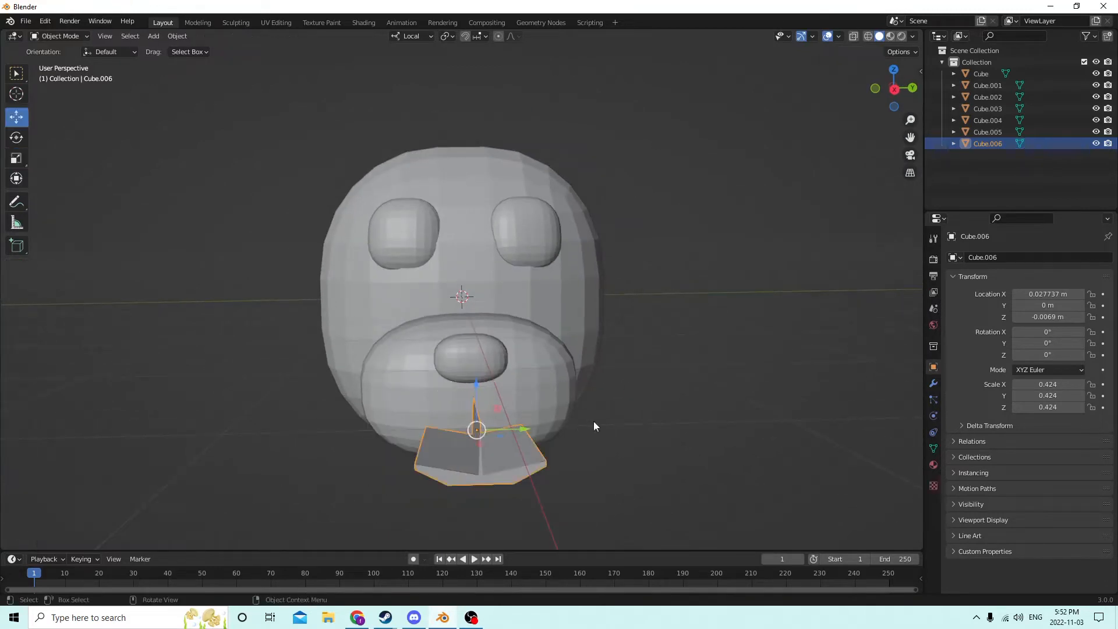
middle_click_drag(593, 422, 720, 440)
left_click_drag(638, 431, 617, 425)
middle_click_drag(618, 425, 566, 367)
middle_click_drag(456, 303, 475, 323)
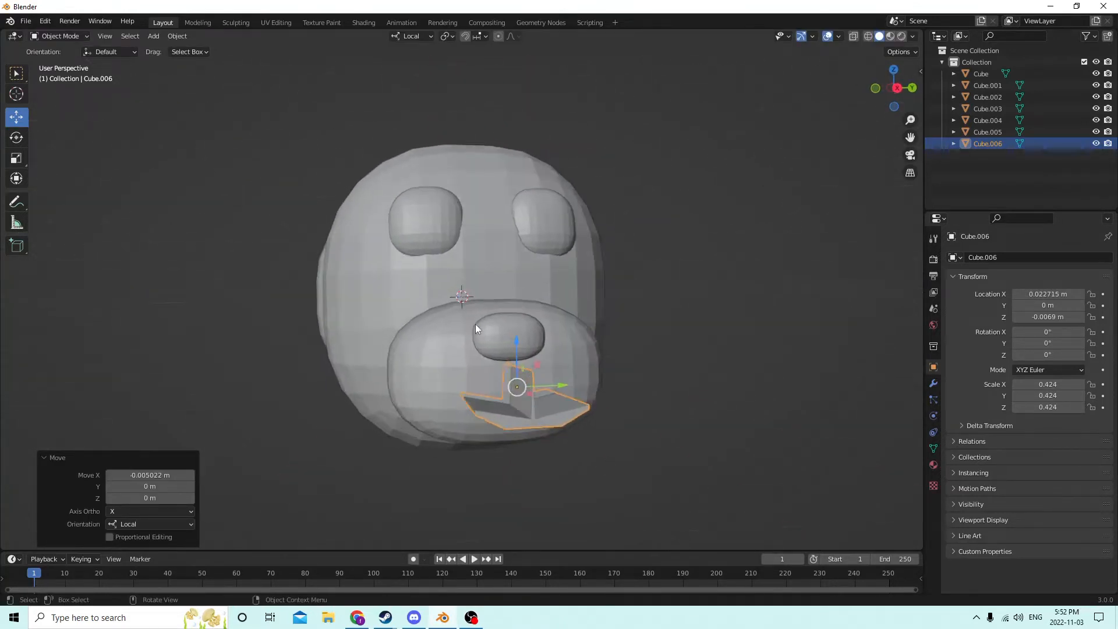
left_click_drag(519, 347, 511, 352)
middle_click_drag(511, 352, 491, 353)
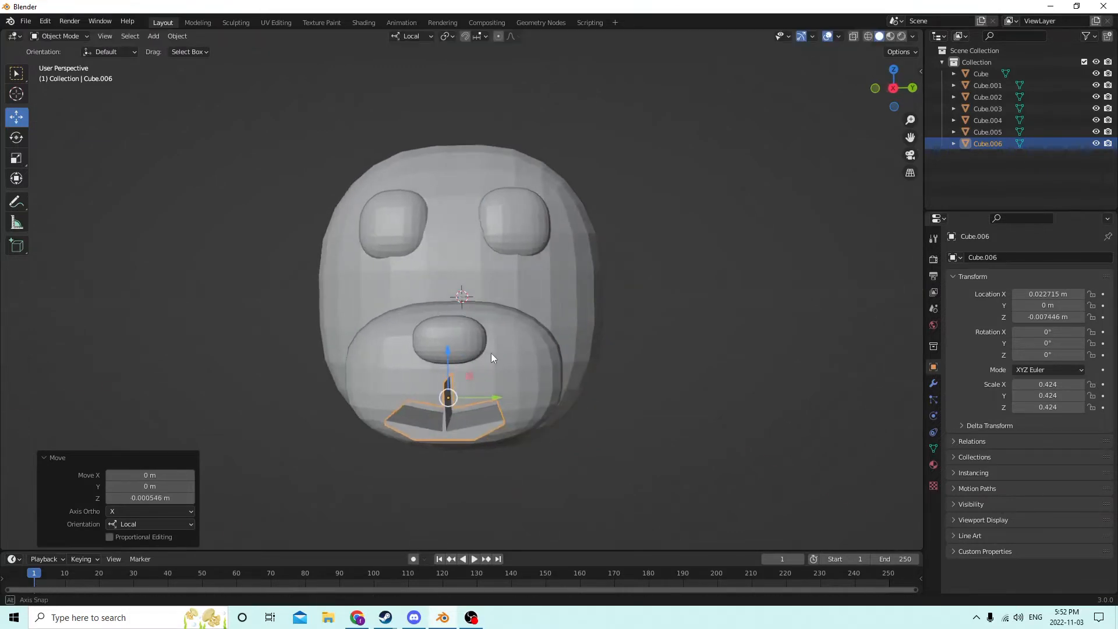
Lower the nose slightly along Z, and select the mouth piece together with the muzzle as the active object.
left_click(463, 337)
left_click_drag(441, 291, 445, 304)
middle_click_drag(445, 304, 568, 387)
left_click(561, 390)
left_click(459, 356, "shift")
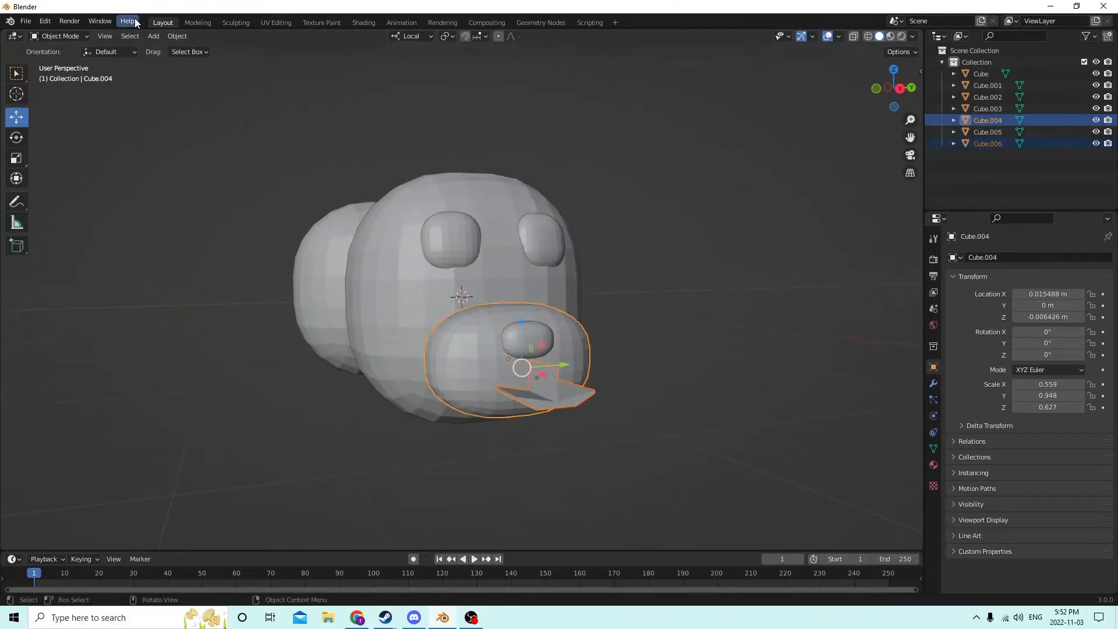
Try a Bool Tool Brush Difference of the mouth piece from the muzzle, and undo it.
left_click(176, 37)
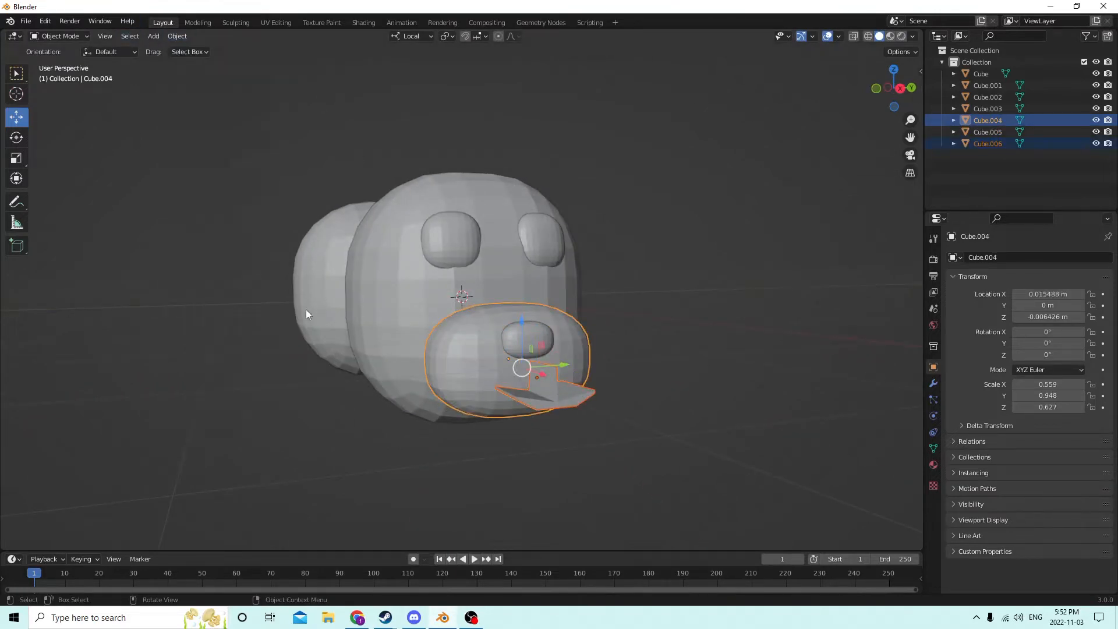
left_click(178, 35)
mouse_move(210, 422)
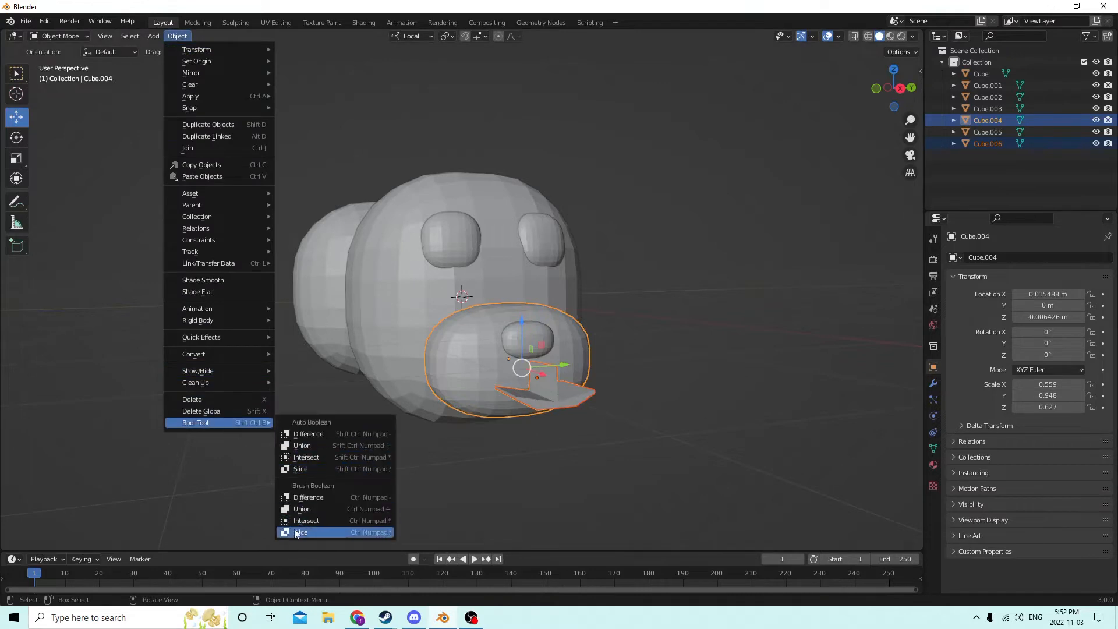
left_click(324, 498)
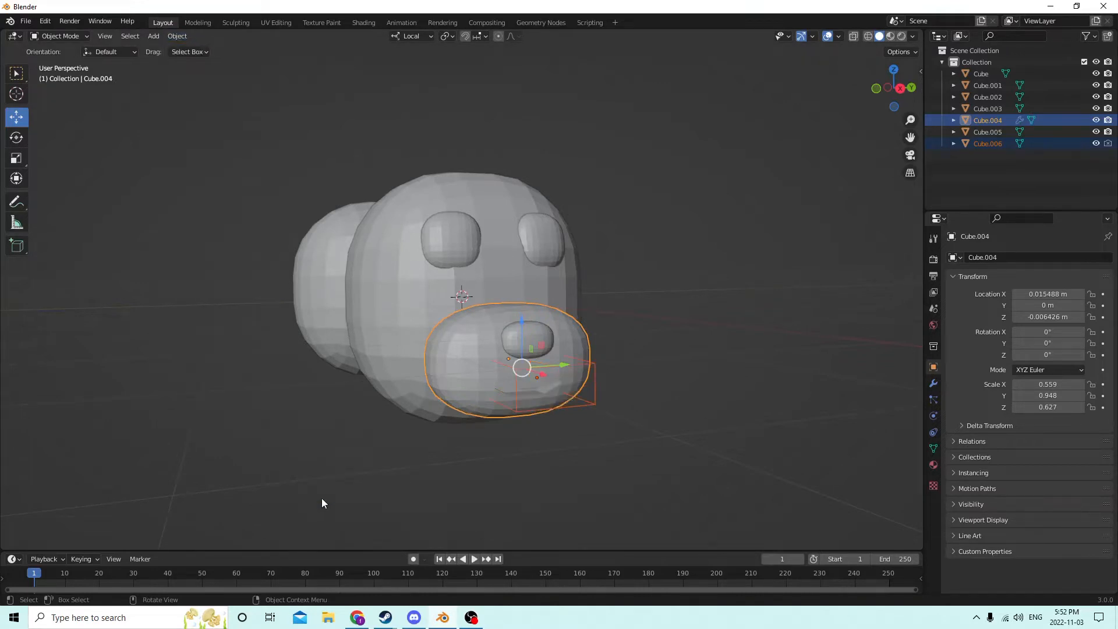
left_click(44, 21)
left_click(57, 32)
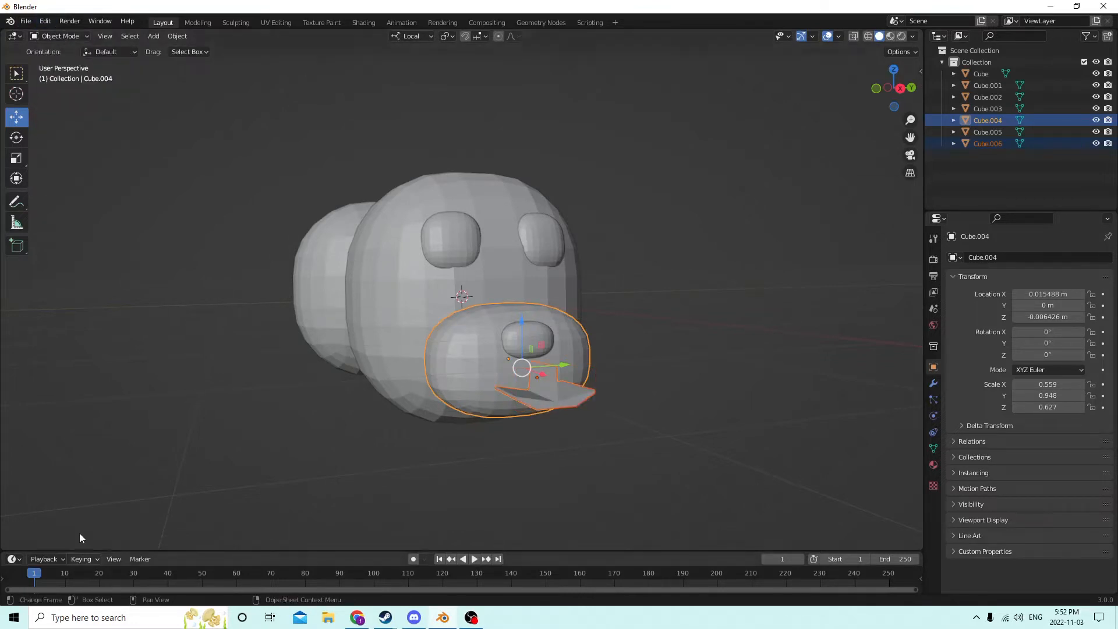
Cut the mouth piece out of the muzzle with a Bool Tool Auto Difference and clear the selection.
left_click(177, 36)
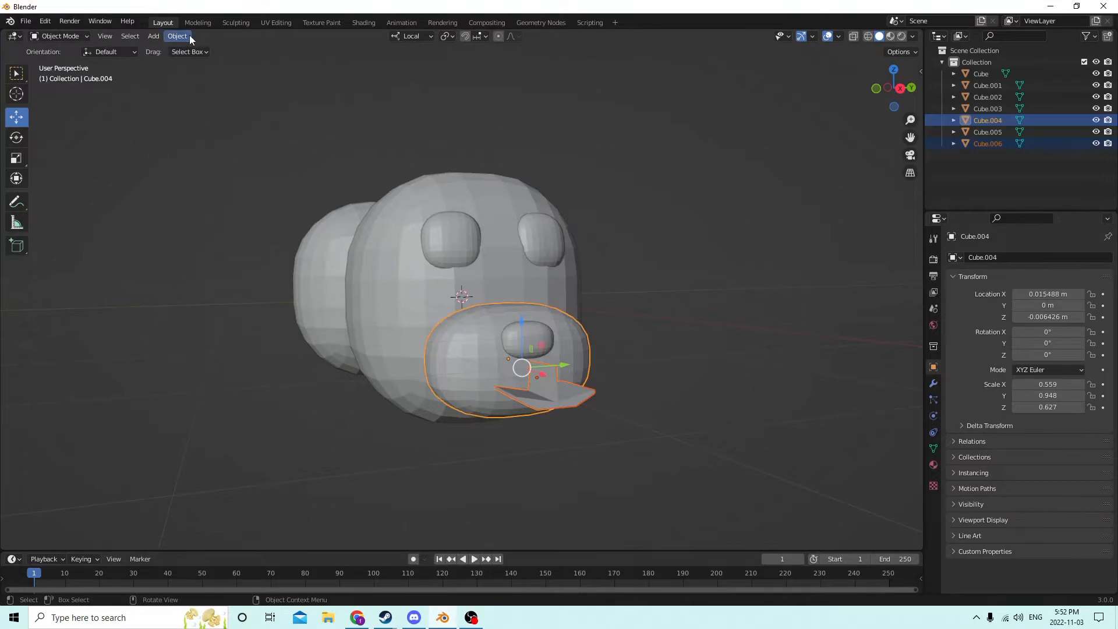
left_click(189, 36)
mouse_move(205, 424)
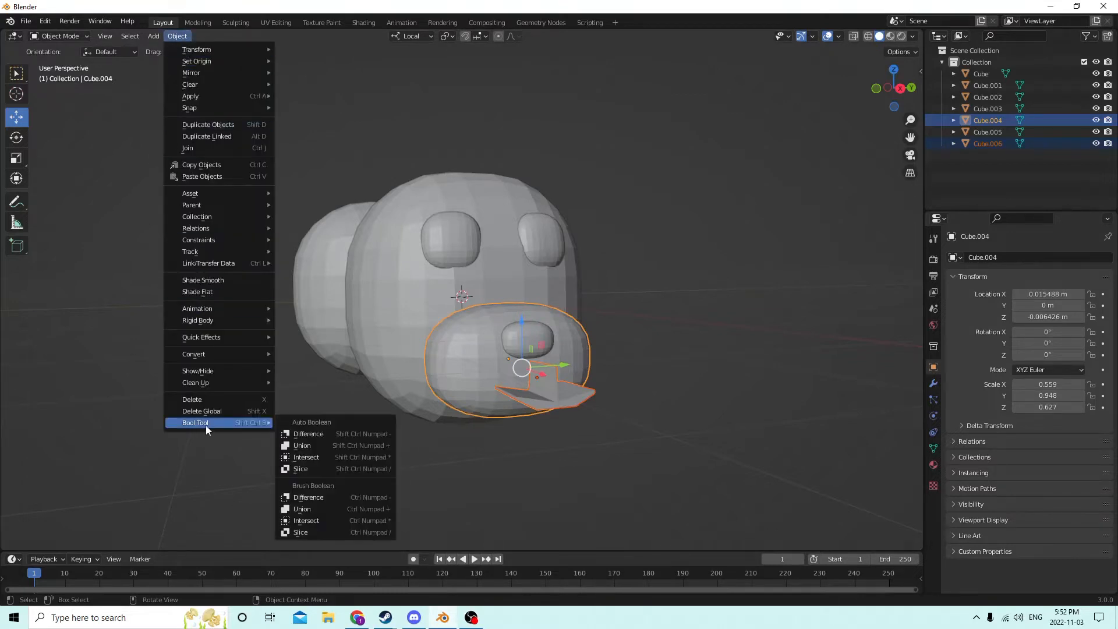
left_click(293, 433)
middle_click_drag(310, 424, 352, 358)
left_click(781, 324)
middle_click_drag(781, 324, 626, 350)
key("Tab")
key("Tab")
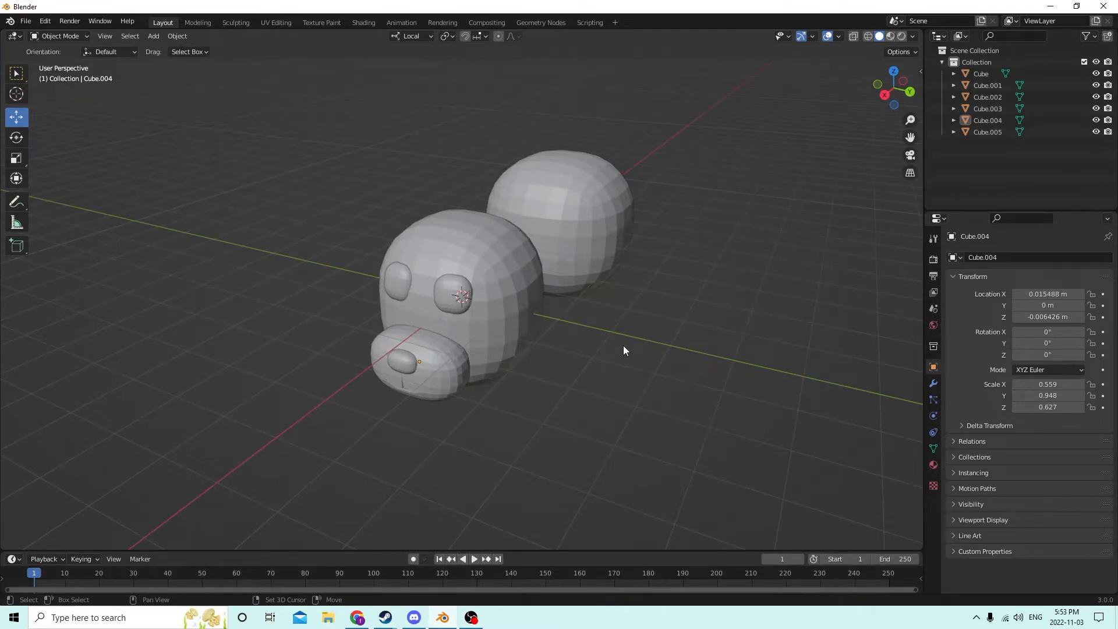
Add a cube for an ear and move it above the head's side to about Y 0.0125 m and Z 0.0216 m.
key("shift+a")
mouse_move(622, 344)
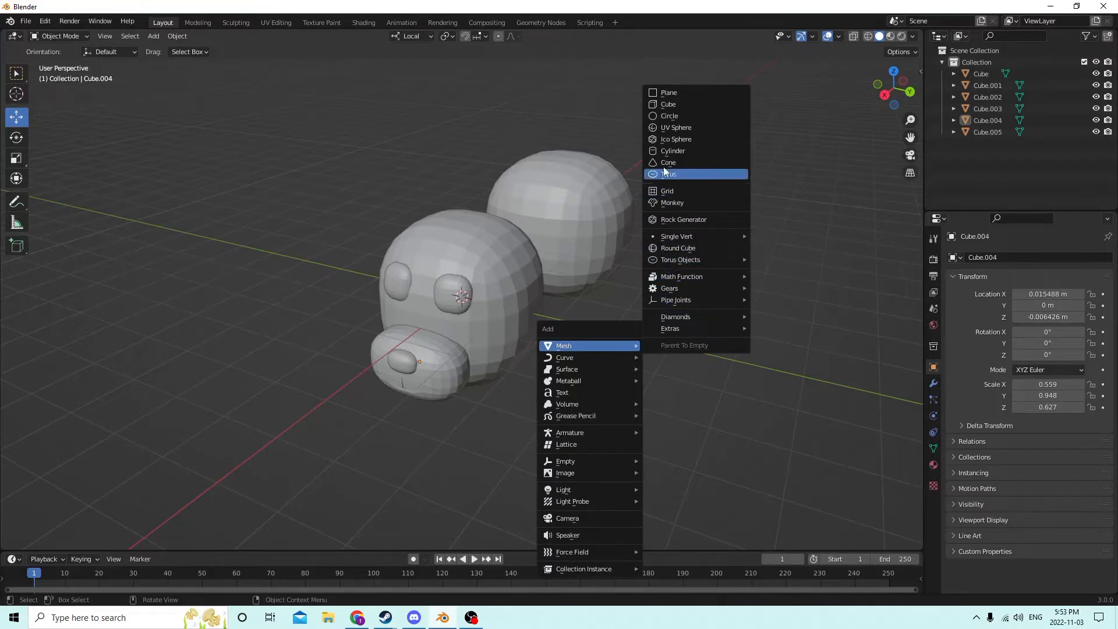
left_click(660, 106)
scroll(511, 201, "up", 2)
left_click_drag(458, 255, 446, 124)
middle_click_drag(446, 124, 505, 173)
left_click_drag(505, 182, 596, 181)
Dissolve the ear cube's upper edge on the side nearest the head's centre to turn it into a wedge.
middle_click_drag(597, 180, 476, 141)
key("Tab")
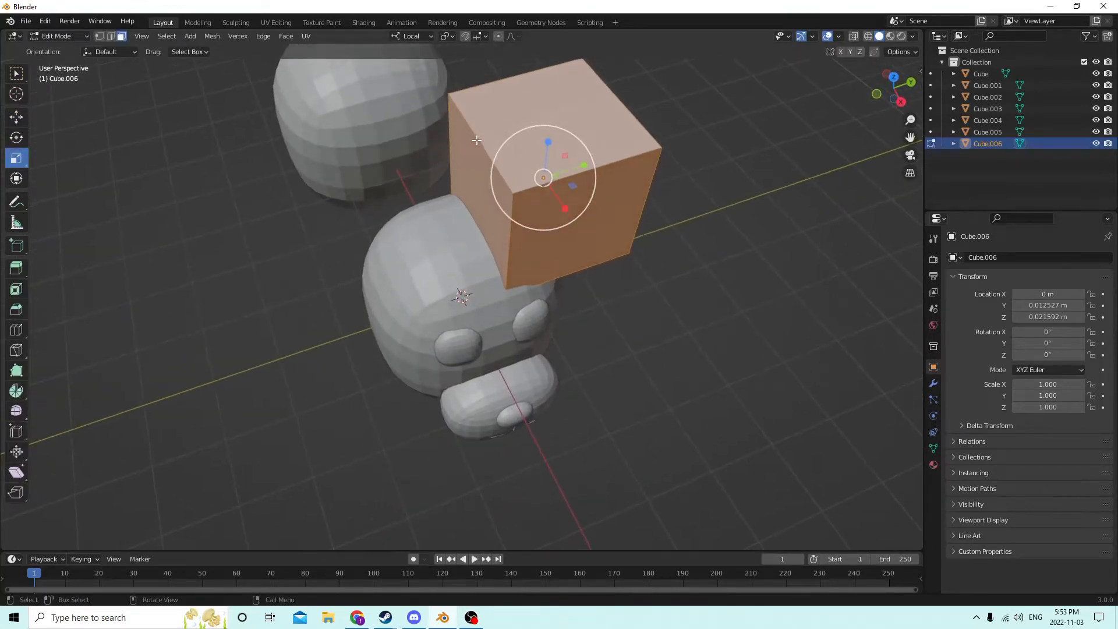
left_click(474, 135)
left_click(112, 36)
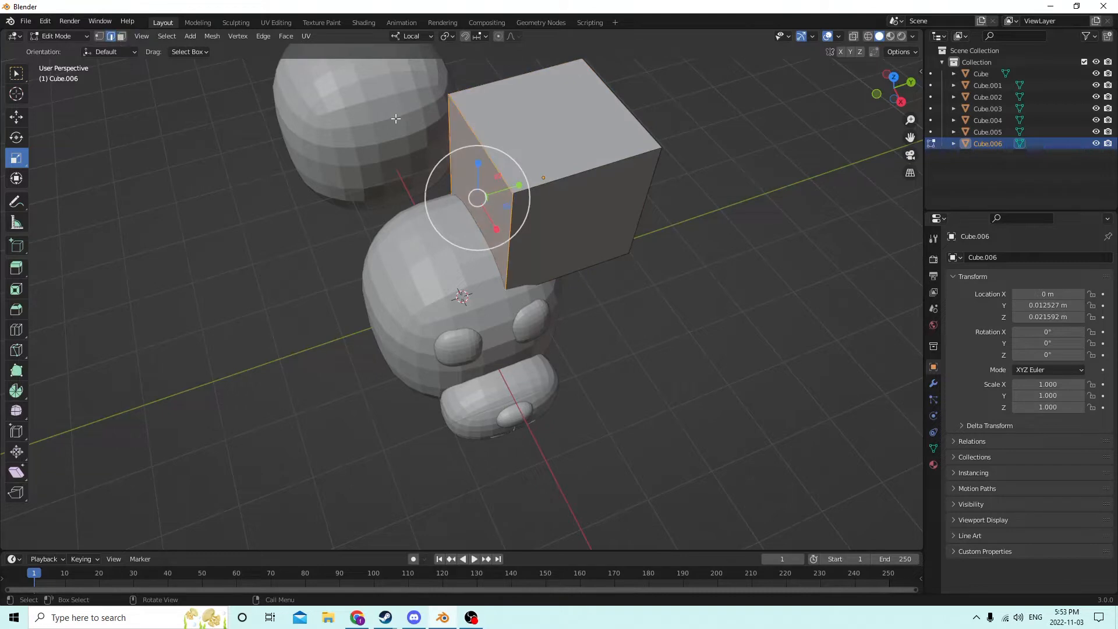
middle_click_drag(460, 126, 445, 101)
key("x")
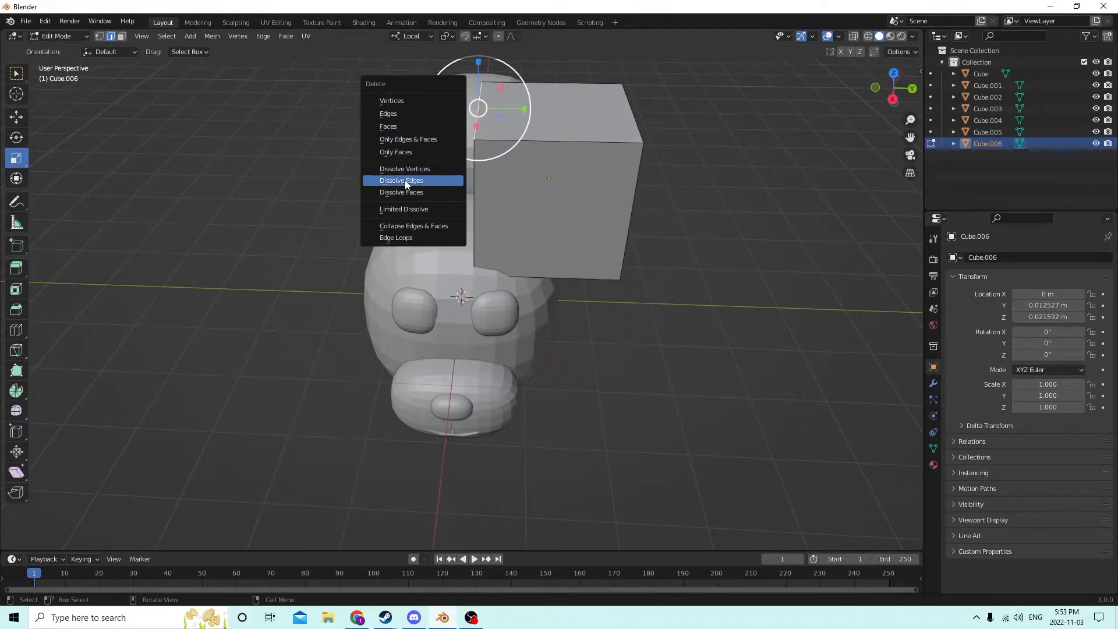
left_click(406, 184)
middle_click_drag(425, 130, 410, 149)
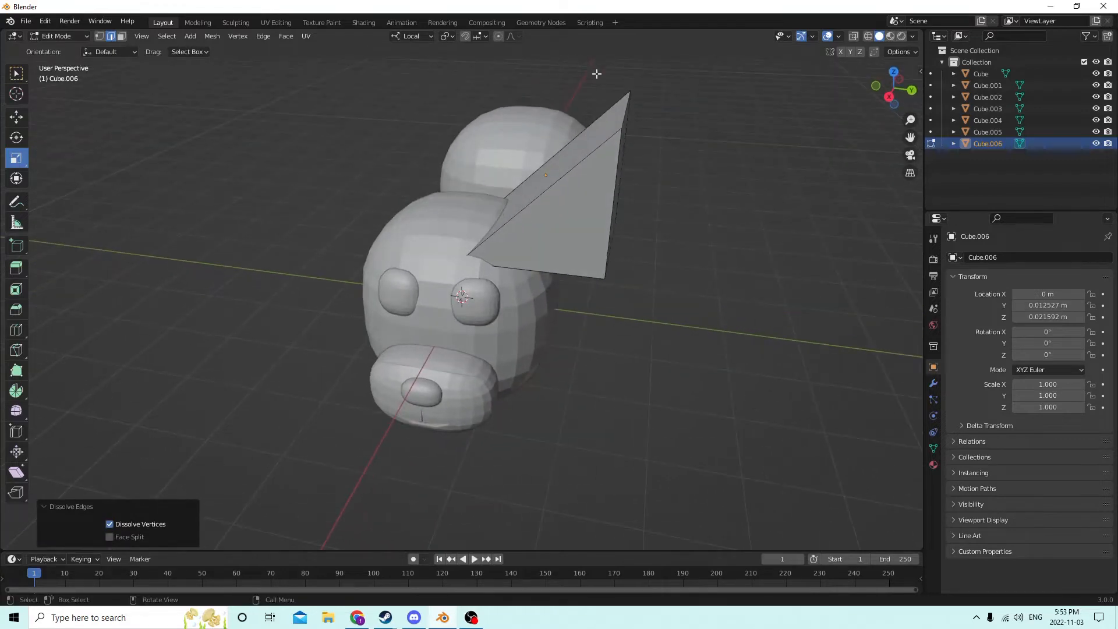
Move the wedge's top edge about -0.0105 m along Y towards the middle of the piece.
left_click(626, 117)
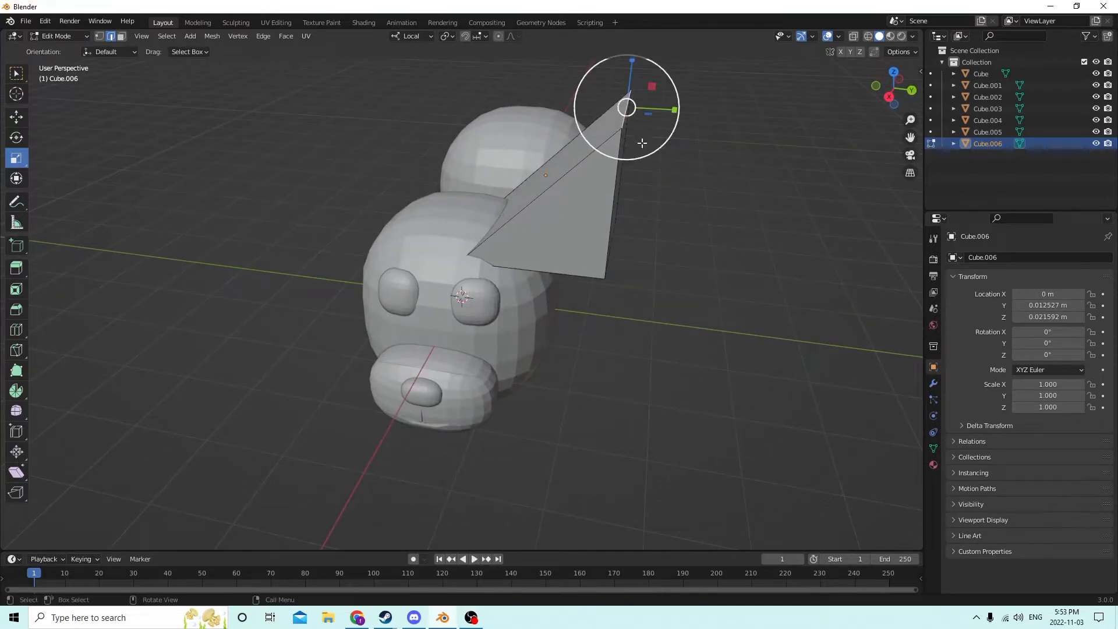
middle_click_drag(643, 143, 609, 144)
left_click(21, 119)
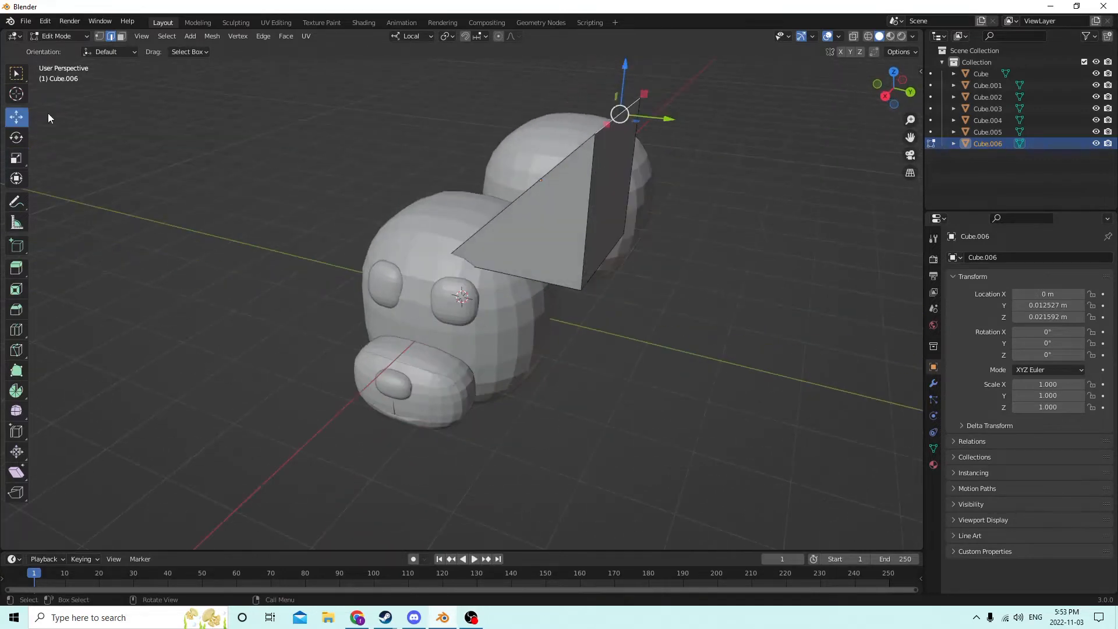
middle_click_drag(333, 138, 397, 134)
left_click_drag(667, 96, 589, 95)
middle_click_drag(588, 95, 407, 107)
Shorten the wedge's top edge by scaling it to about 0.360 along X.
left_click(17, 158)
middle_click_drag(35, 163, 200, 121)
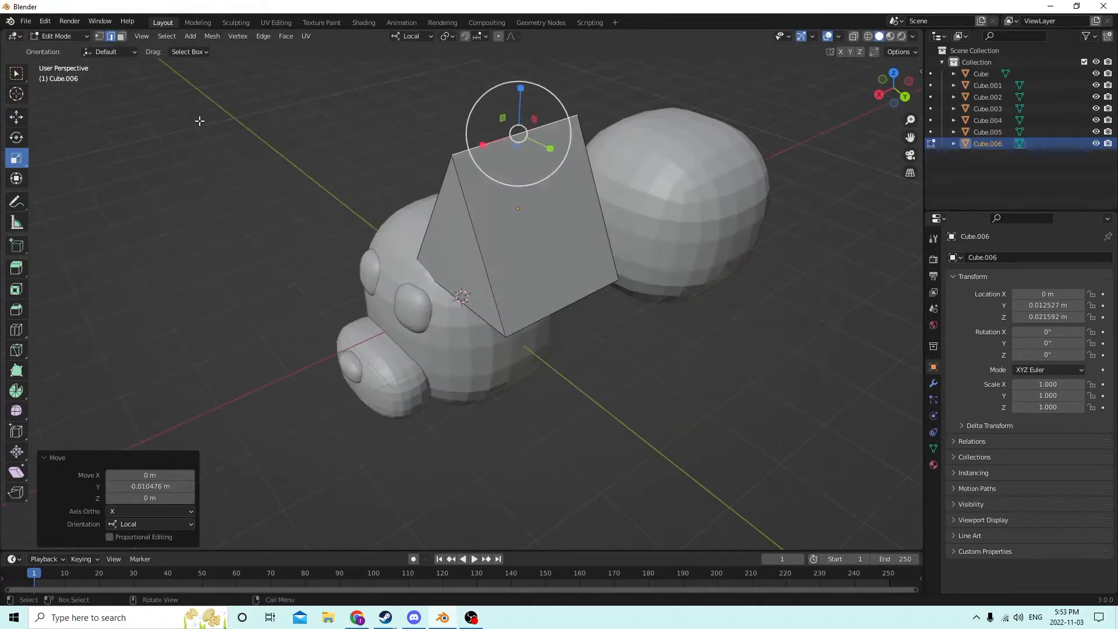
left_click_drag(481, 148, 508, 138)
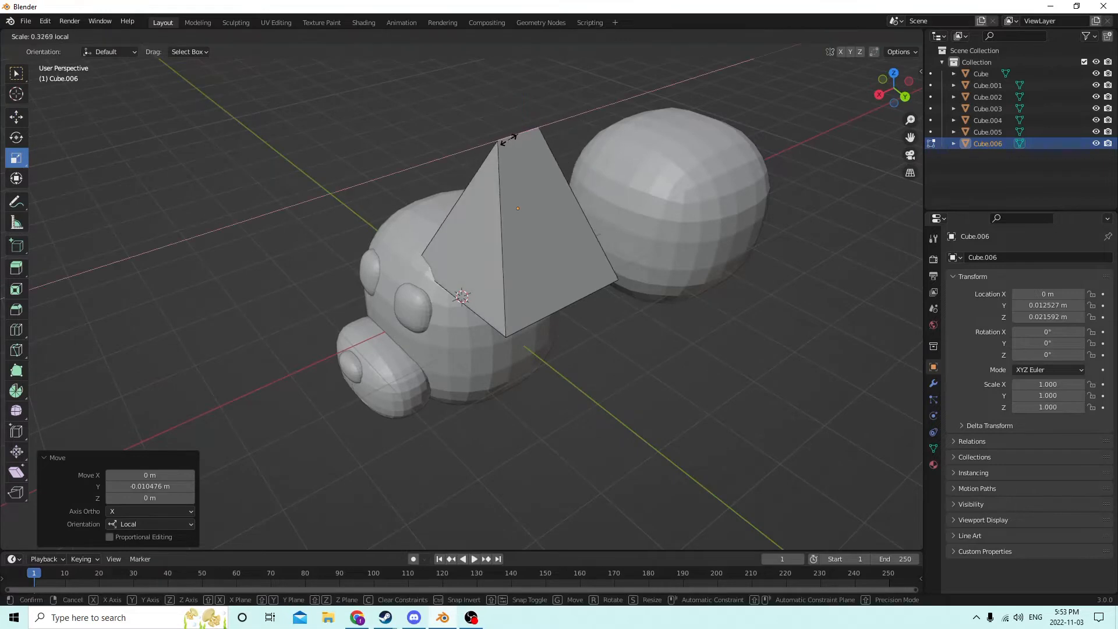
key("Escape")
middle_click_drag(439, 143, 414, 149)
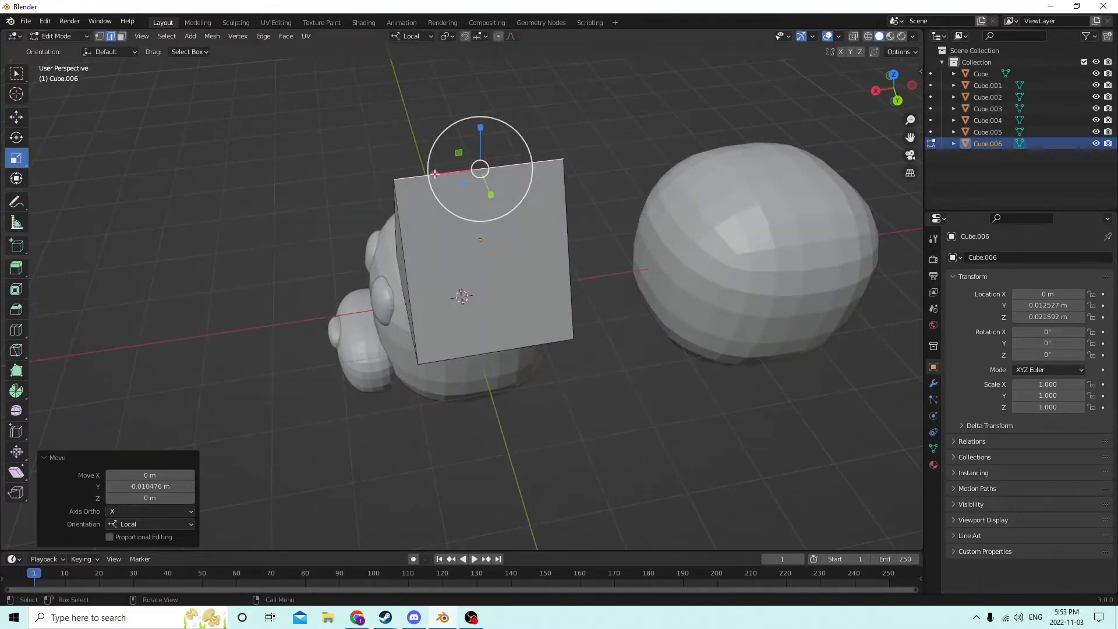
mouse_move(435, 173)
left_mouse_down()
mouse_move(464, 169)
mouse_move(435, 174)
mouse_move(452, 172)
left_mouse_up()
left_click(14, 116)
right_click(452, 172)
middle_click_drag(394, 158, 351, 113)
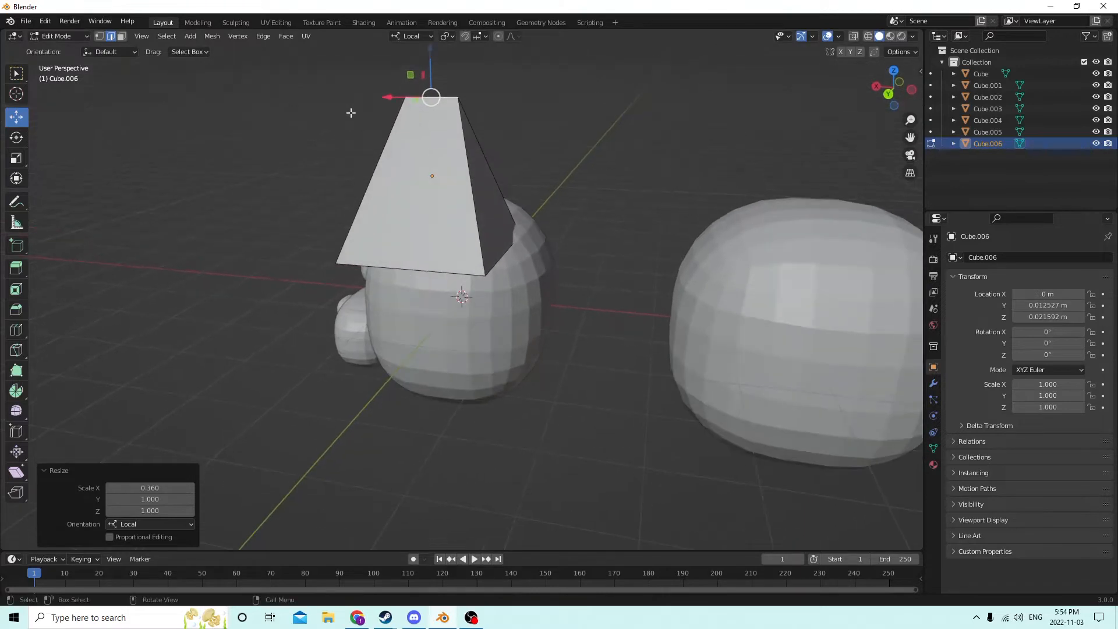
Leave mesh editing and scale the whole ear piece down uniformly by about 0.633.
left_click(500, 262)
middle_click_drag(499, 261, 570, 280)
key("Tab")
mouse_move(810, 362)
middle_mouse_down()
mouse_move(825, 362)
mouse_move(818, 345)
middle_mouse_up()
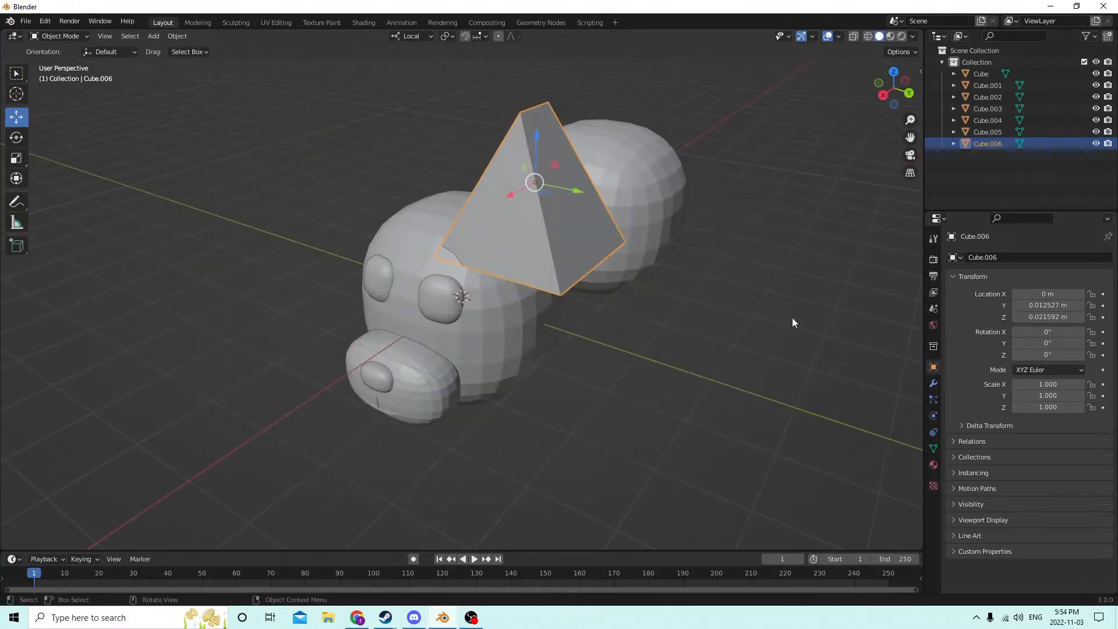
key("s")
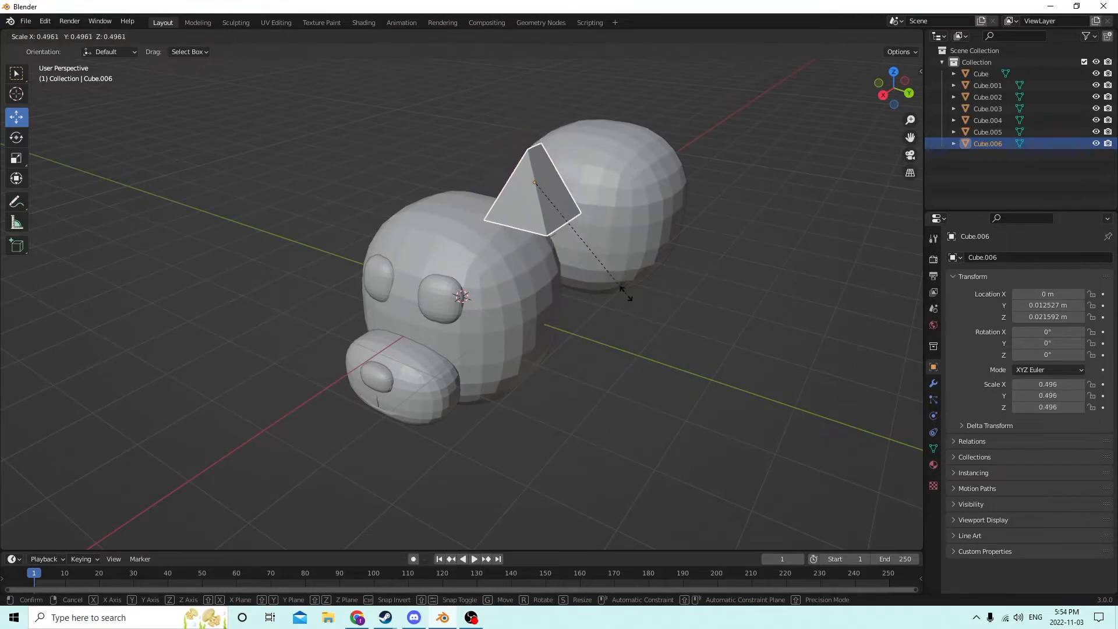
key("y")
right_click(594, 289)
key("s")
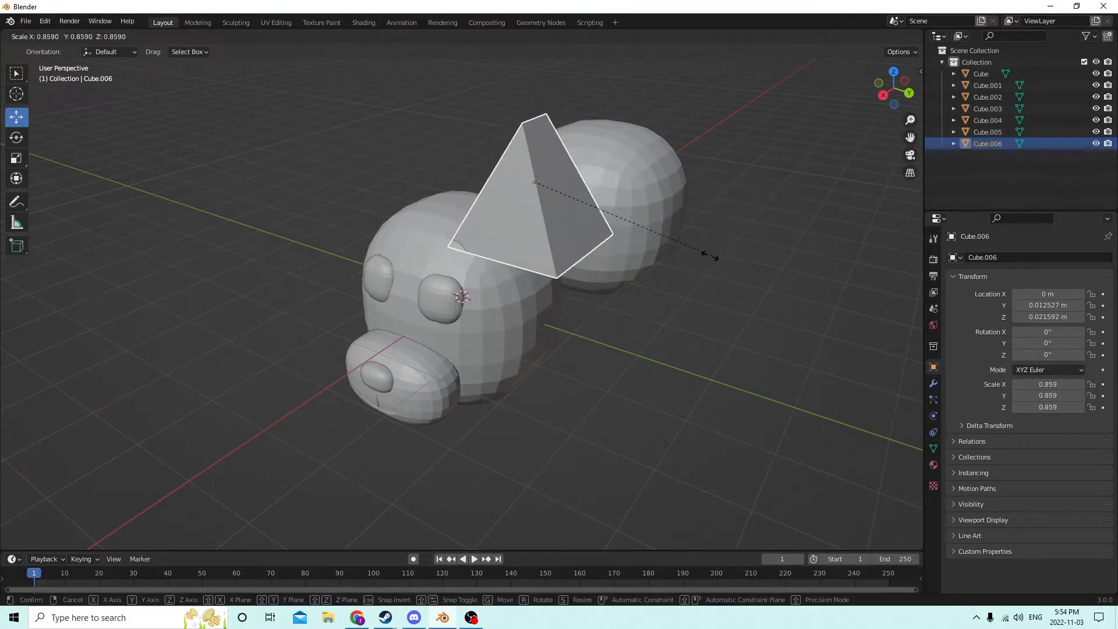
left_click(656, 253)
Thin the ear piece along X to a scale of about 0.195.
middle_click_drag(657, 253, 491, 192)
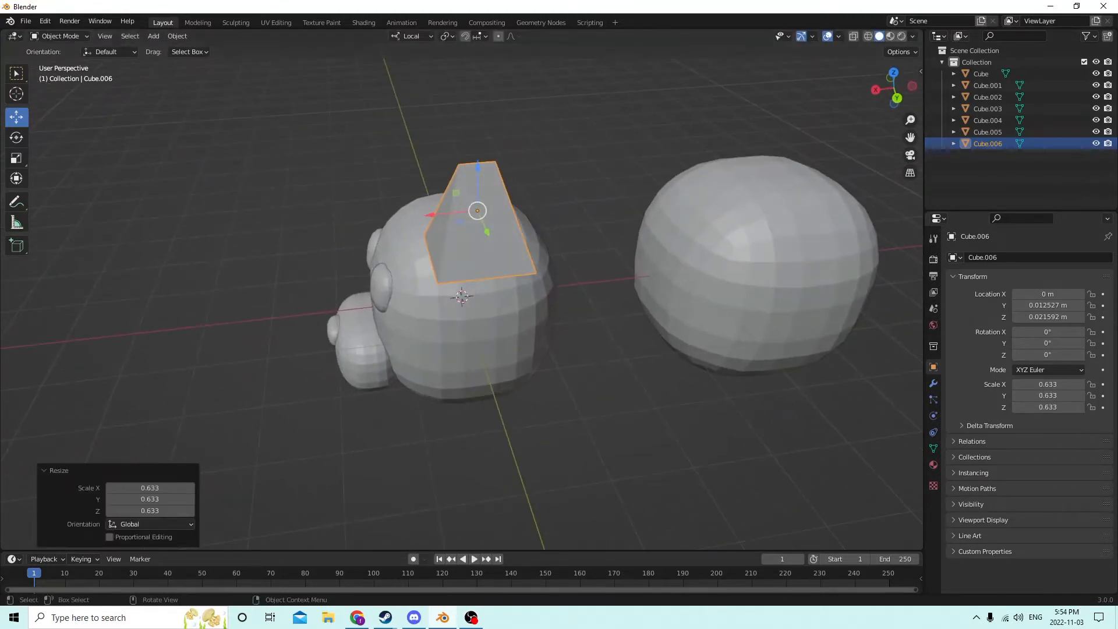
left_click(17, 158)
left_click_drag(424, 222, 457, 210)
middle_click_drag(457, 210, 447, 250)
Narrow the ear's tip by scaling its top edge to about 0.735 along X.
scroll(450, 237, "up", 2)
key("Tab")
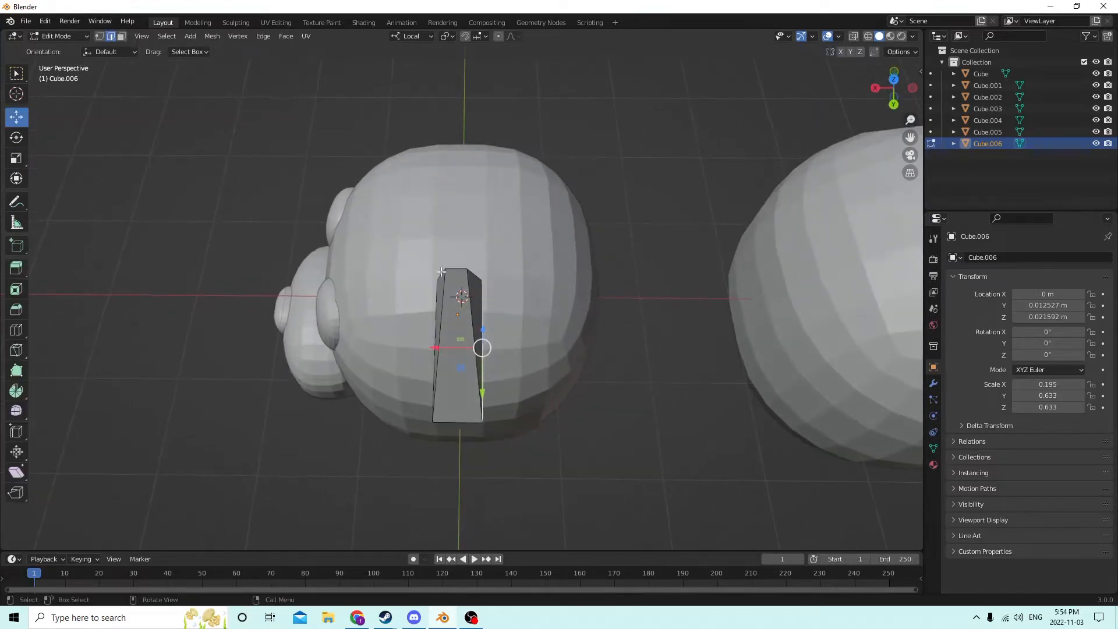
left_click(454, 270)
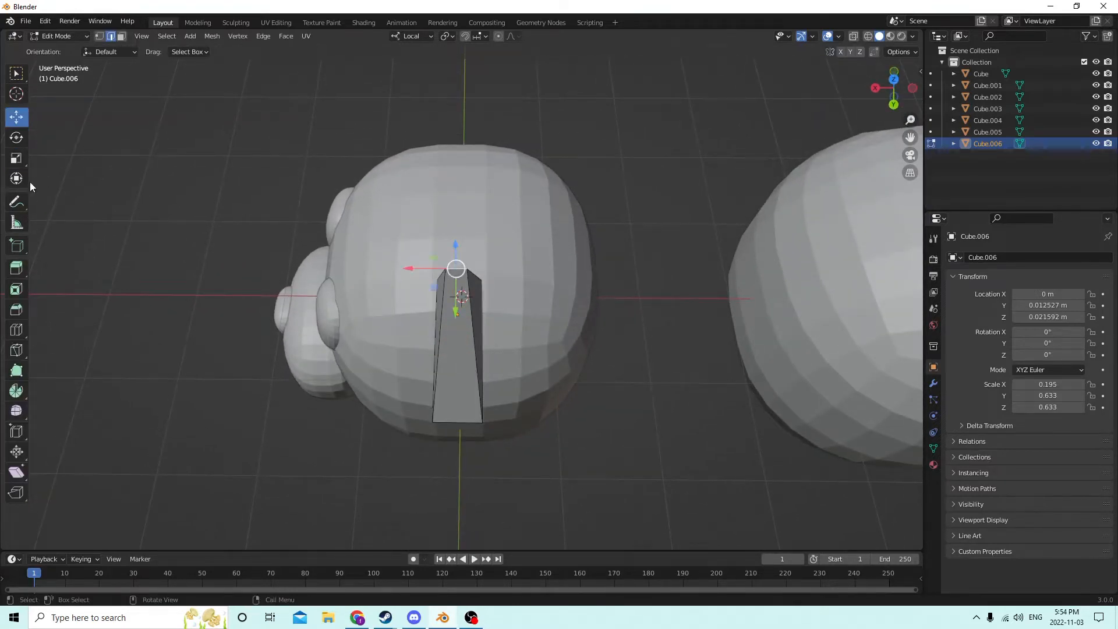
left_click(16, 158)
left_click_drag(411, 269, 424, 270)
middle_click_drag(424, 270, 490, 231)
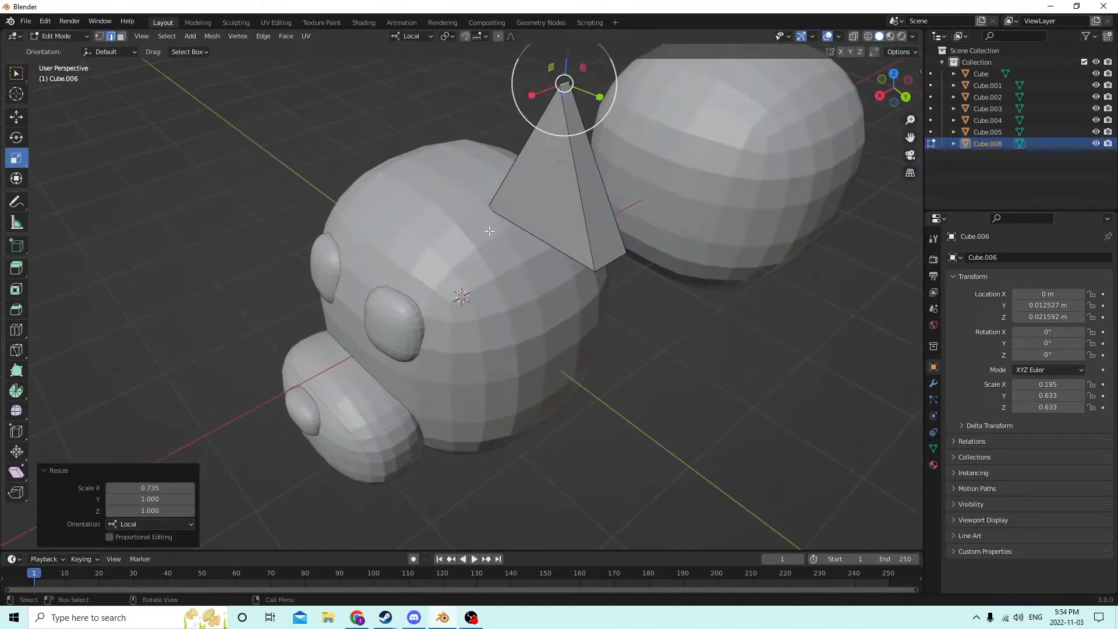
Select the ear's top edge again and shift it slightly forward along X towards the face.
key("Tab")
middle_click_drag(843, 448, 488, 272)
key("Tab")
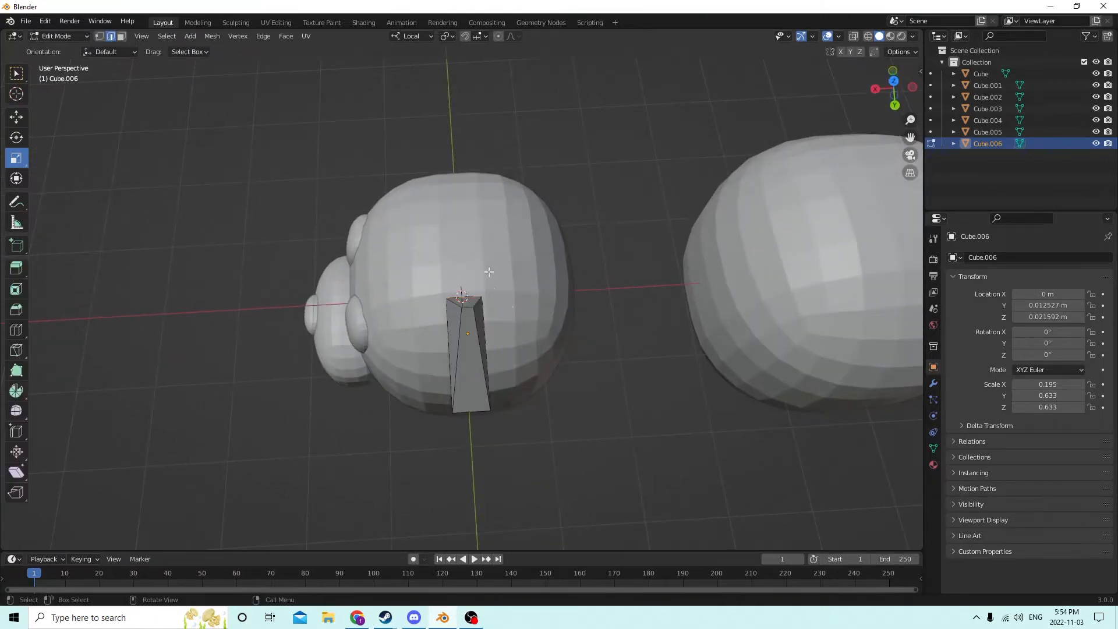
left_click(467, 309)
middle_click_drag(468, 309, 150, 123)
left_click(19, 119)
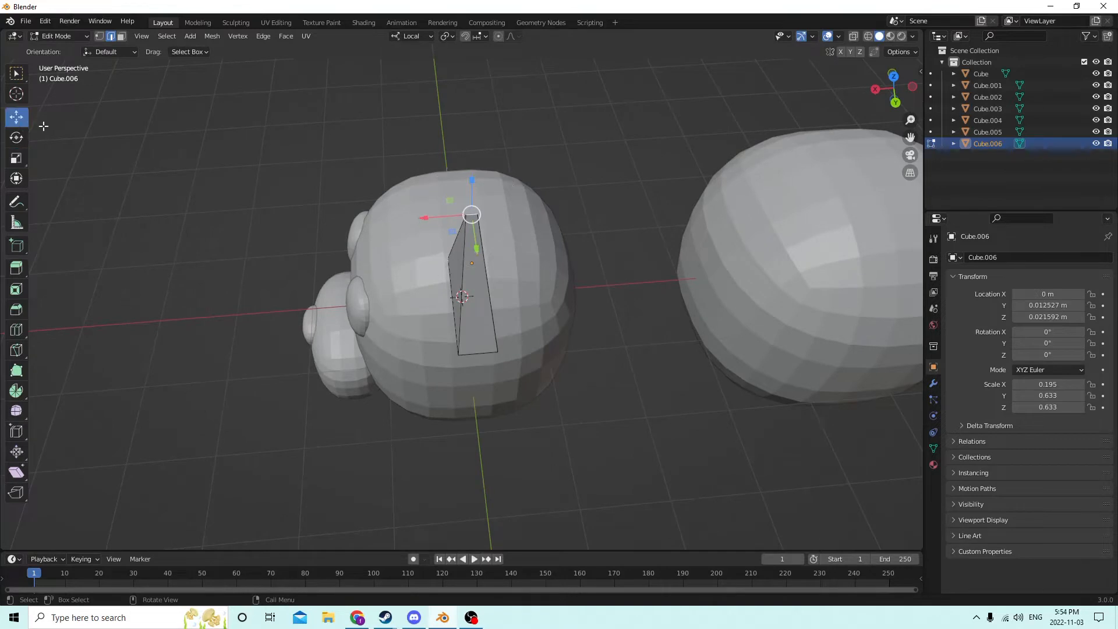
left_click_drag(419, 215, 411, 216)
middle_click_drag(411, 216, 495, 198)
Round the ear's tip by bevelling its top edge with 6 segments and a width of about 0.0049 m.
left_click(798, 357)
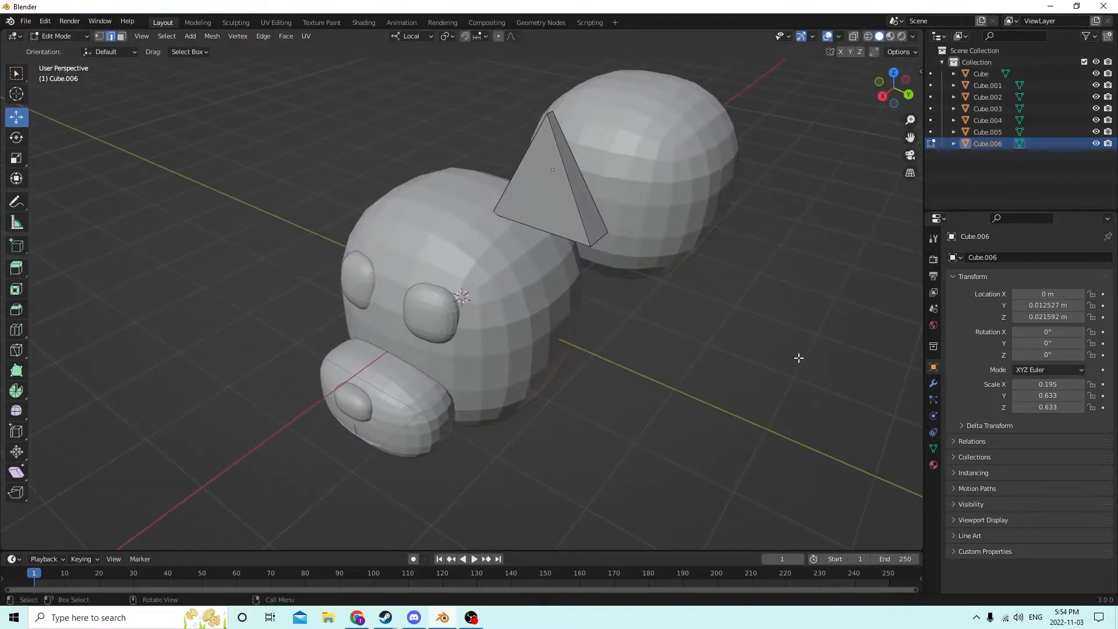
middle_click_drag(798, 357, 636, 313)
scroll(803, 336, "up", 1)
scroll(792, 334, "down", 1)
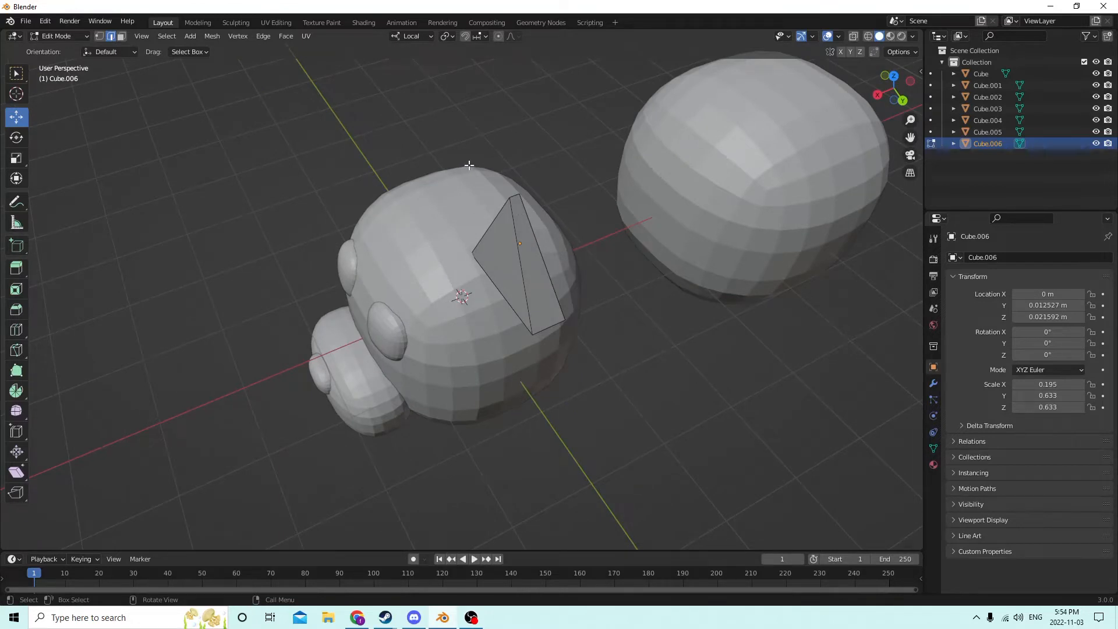
scroll(521, 181, "up", 1)
middle_click_drag(532, 163, 548, 167)
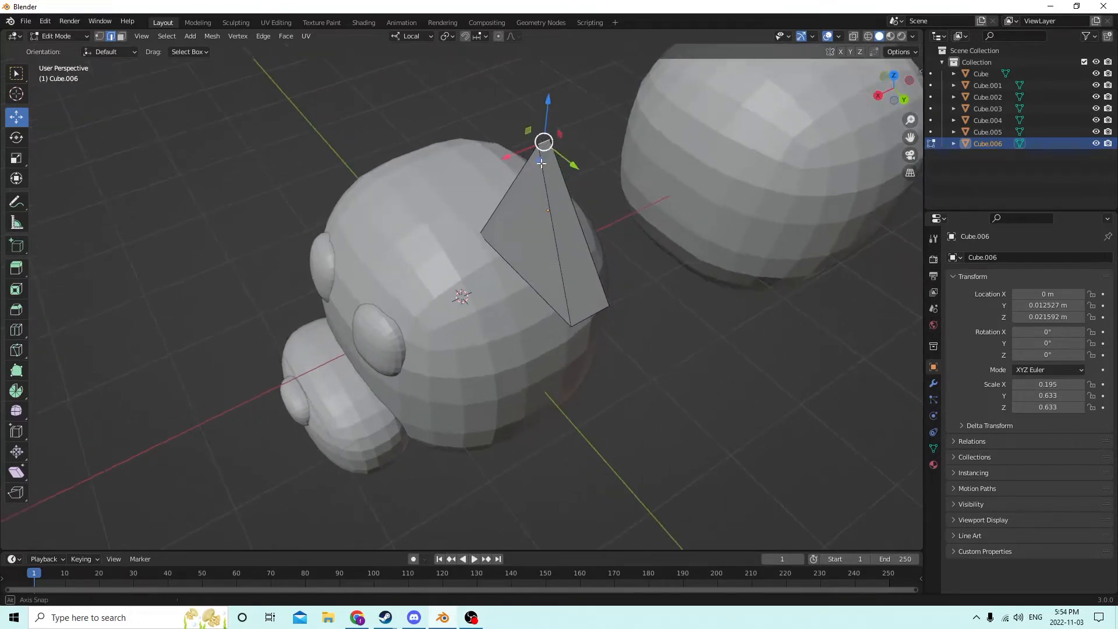
key("ctrl+b")
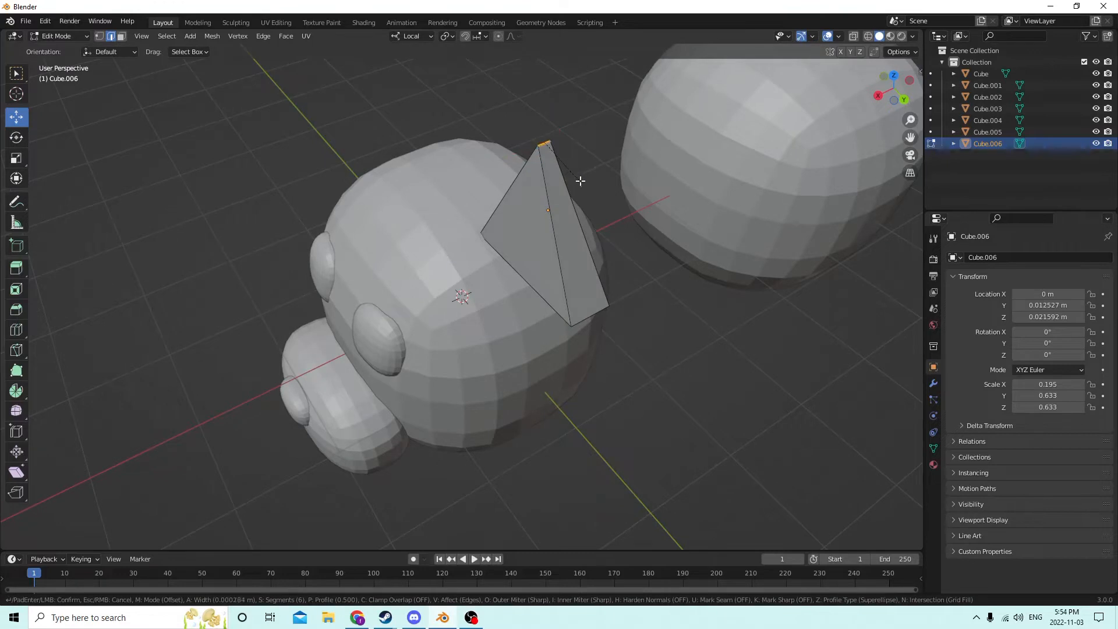
left_click(602, 205)
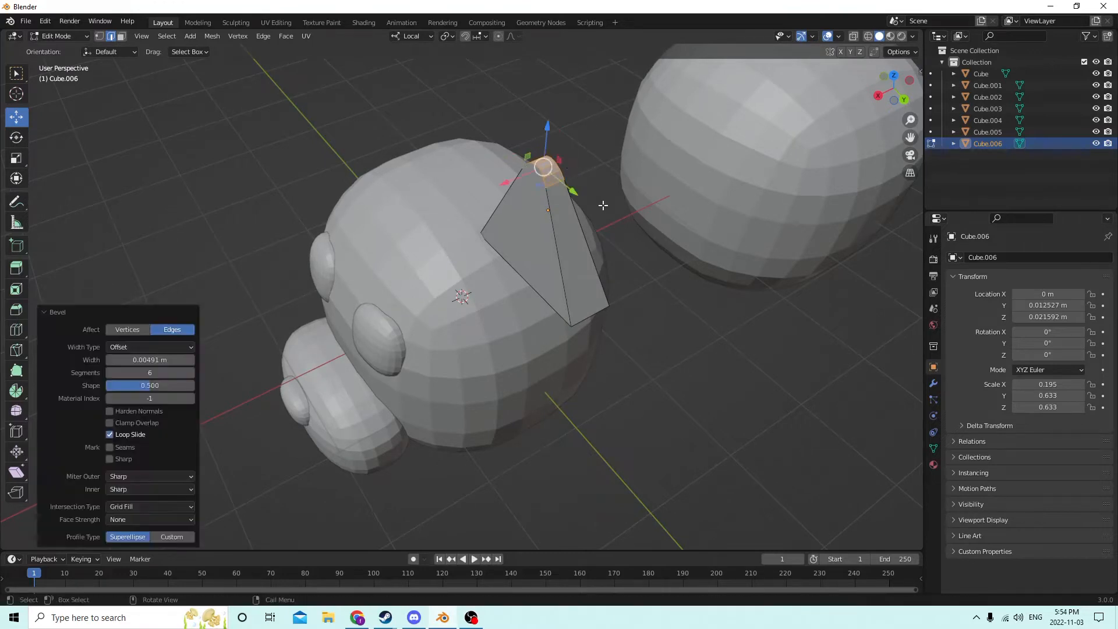
middle_click_drag(602, 207, 670, 188)
left_click(661, 196)
Leave mesh editing and narrow the whole ear along Y to a scale of about 0.428.
key("Tab")
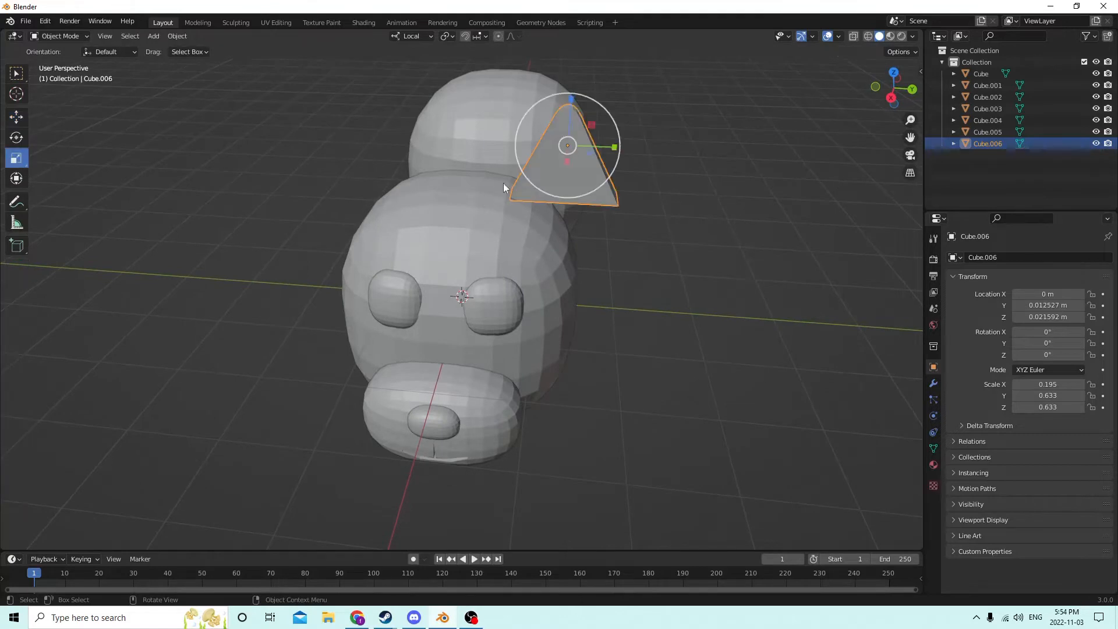
left_click_drag(615, 149, 588, 145)
middle_click_drag(572, 146, 522, 179)
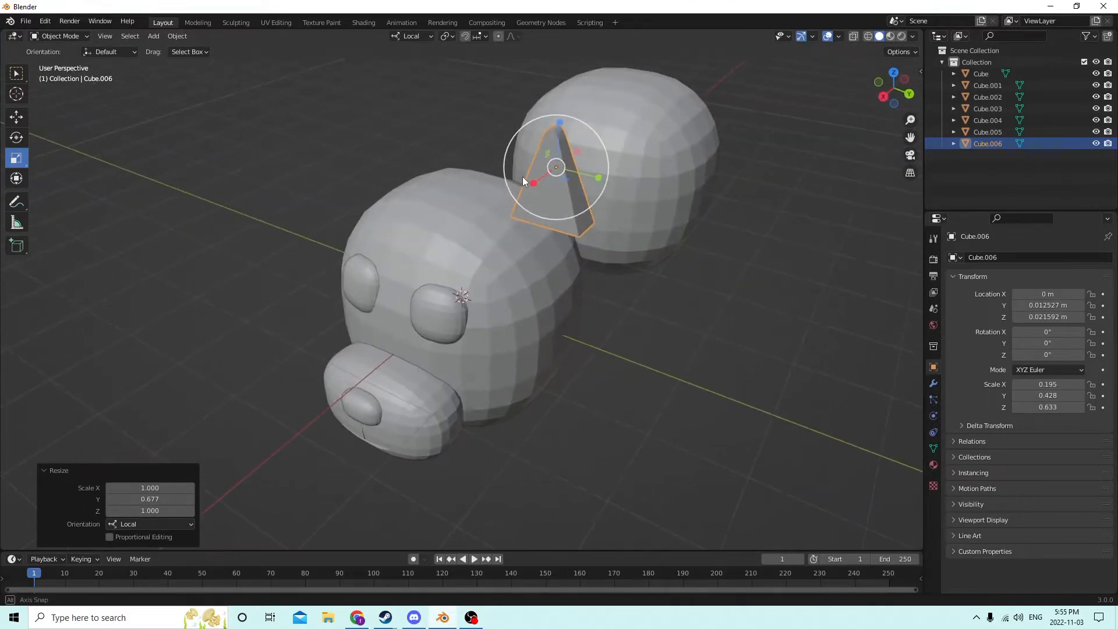
Lower the ear against the side of the head, placing it at about Y 0.0132 m and Z 0.0181 m.
left_click(19, 116)
left_click_drag(595, 178, 582, 173)
middle_click_drag(580, 175, 604, 162)
left_click_drag(549, 103, 546, 126)
middle_click_drag(546, 126, 588, 187)
left_click_drag(588, 187, 569, 187)
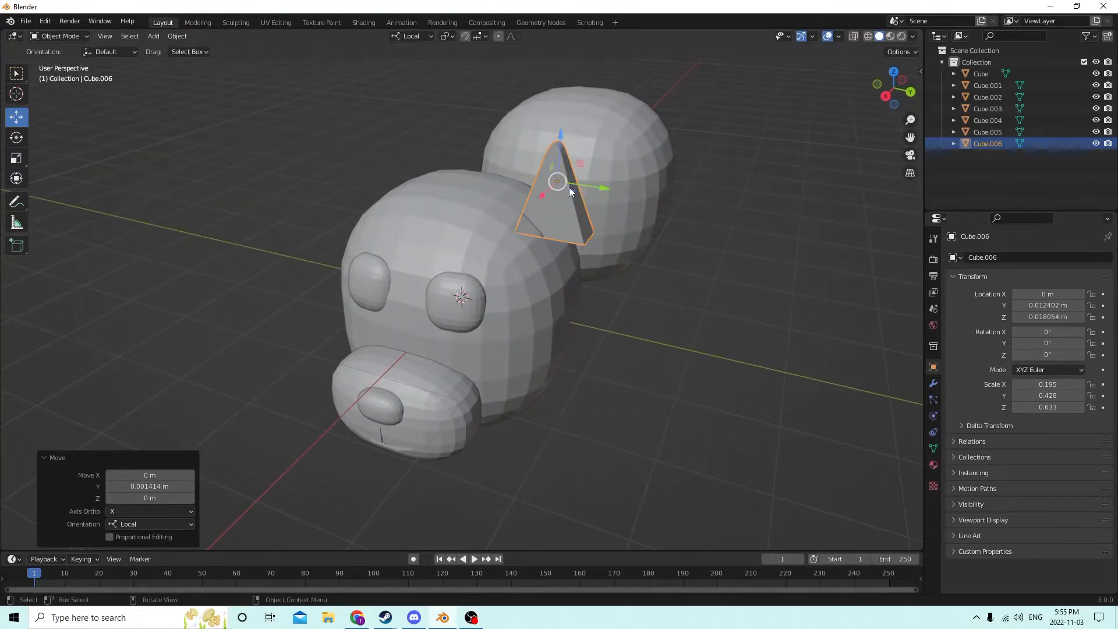
middle_click_drag(569, 187, 597, 201)
left_click_drag(597, 205, 603, 202)
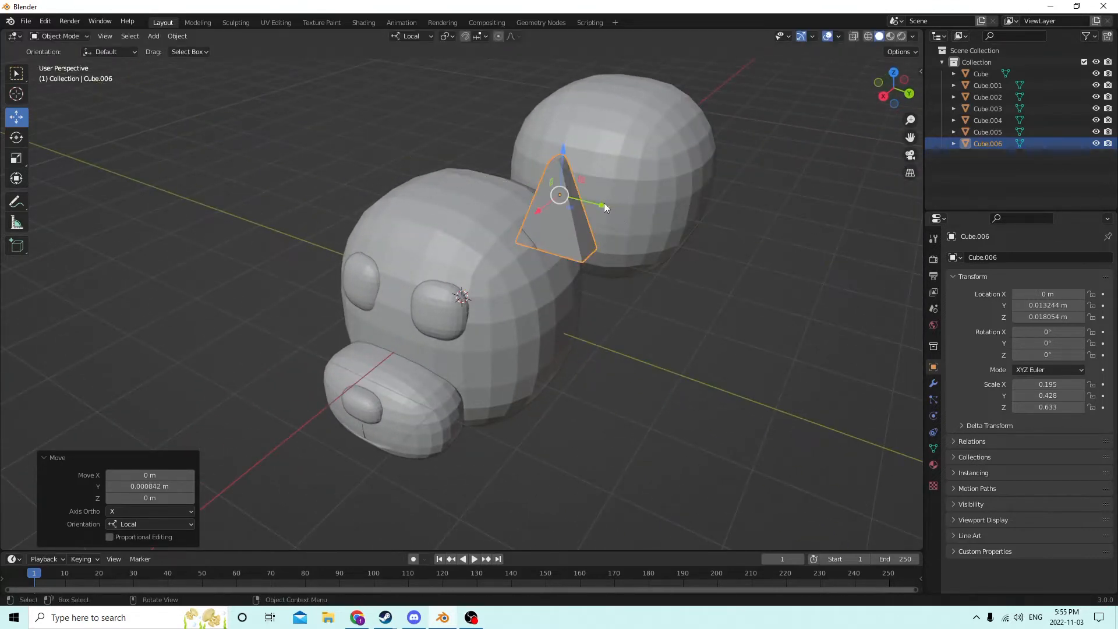
Duplicate the ear in place and shift the copy forward about 0.0007 m along X.
scroll(604, 203, "up", 3)
middle_click_drag(603, 202, 578, 207)
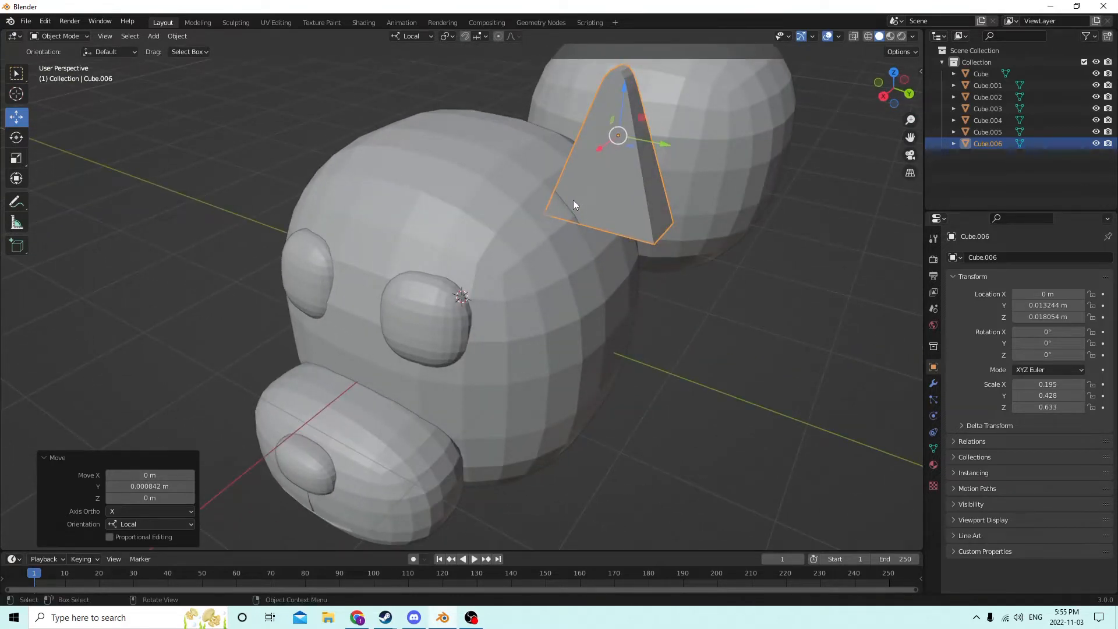
scroll(561, 200, "down", 2)
mouse_move(561, 200)
middle_mouse_down()
mouse_move(537, 197)
mouse_move(560, 182)
middle_mouse_up()
left_click(572, 183)
left_click(586, 177)
key("shift+d")
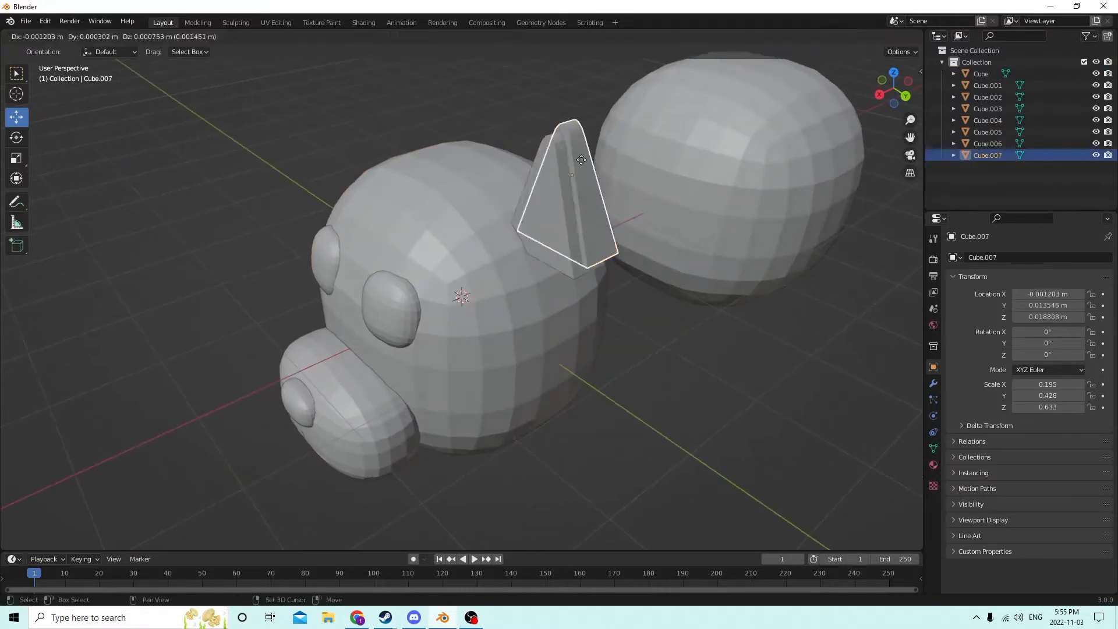
right_click(581, 160)
middle_click_drag(602, 145, 541, 172)
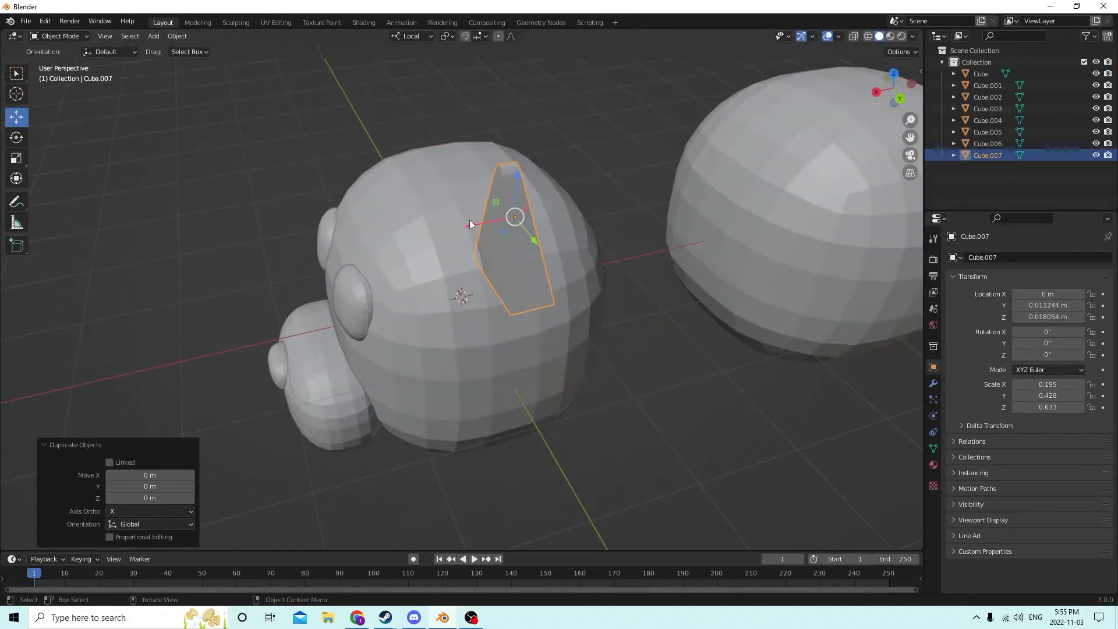
left_click_drag(470, 224, 473, 224)
middle_click_drag(479, 226, 563, 214)
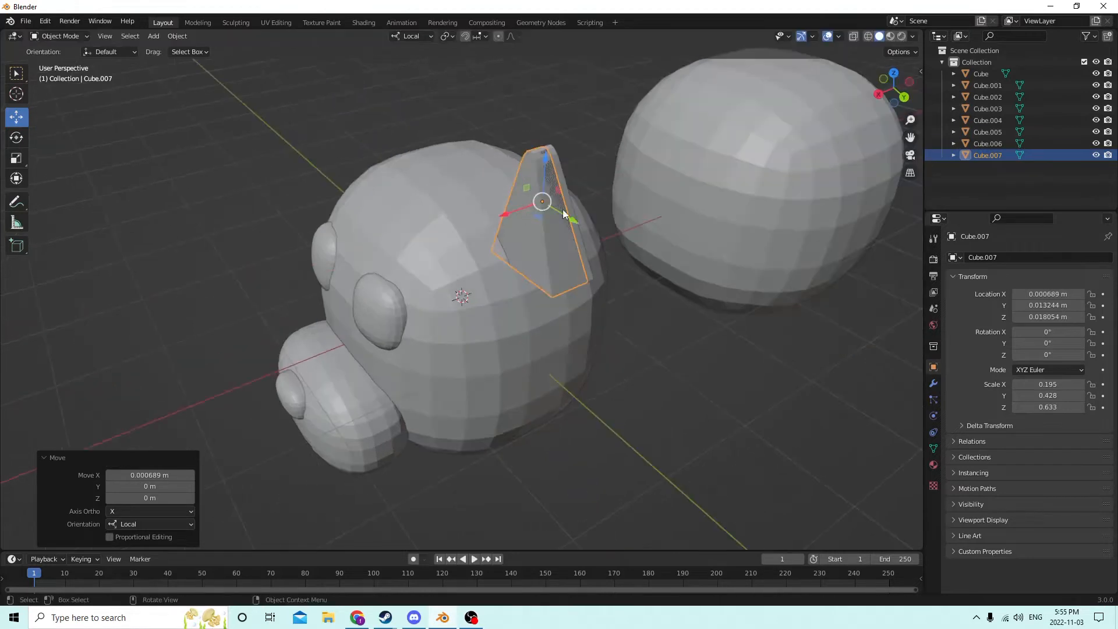
Scale the ear copy down uniformly by about 0.709.
key("s")
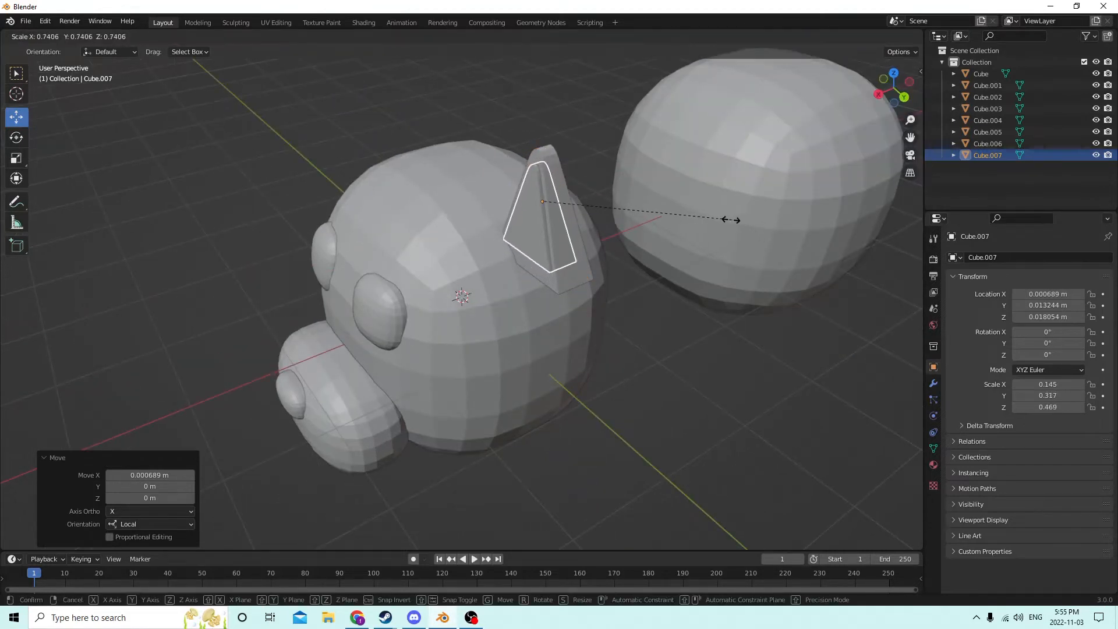
left_click(724, 220)
mouse_move(589, 169)
middle_mouse_down()
mouse_move(618, 159)
mouse_move(575, 163)
middle_mouse_up()
scroll(620, 159, "up", 1)
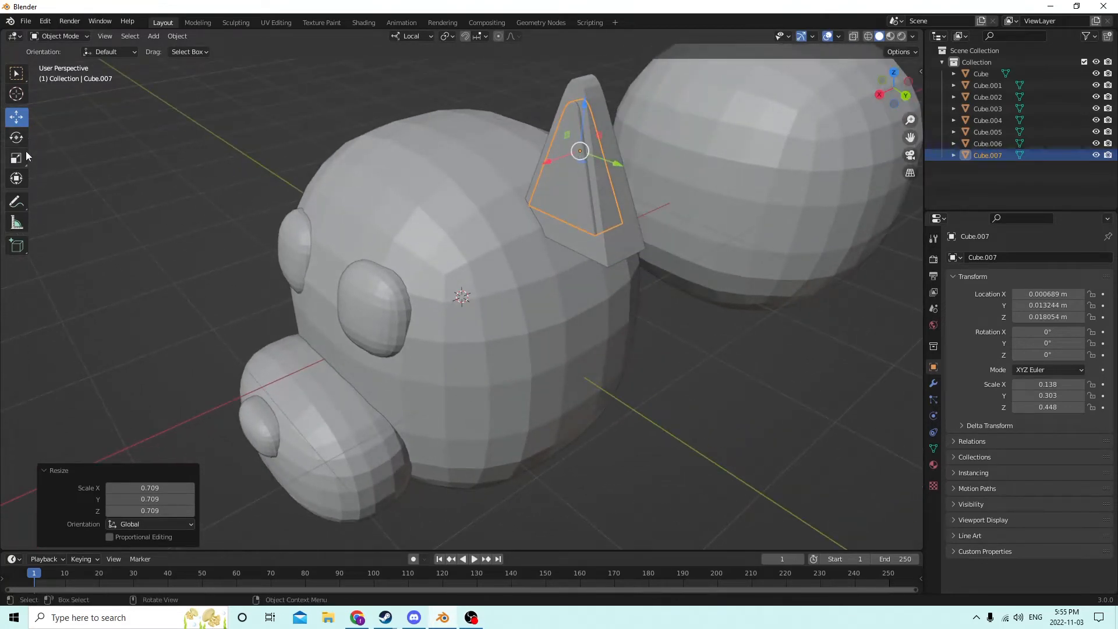
Stretch the smaller copy along Z and position it in the ear's front face, reaching close to its base.
left_click(23, 155)
mouse_move(584, 105)
left_mouse_down()
mouse_move(581, 85)
mouse_move(585, 104)
left_mouse_up()
left_click(16, 116)
mouse_move(585, 104)
middle_mouse_down()
mouse_move(599, 53)
mouse_move(568, 78)
mouse_move(567, 63)
mouse_move(604, 105)
mouse_move(570, 109)
middle_mouse_up()
Hollow the ear's front by subtracting the smaller copy from it with a Bool Tool auto Difference.
left_click(575, 151, "shift")
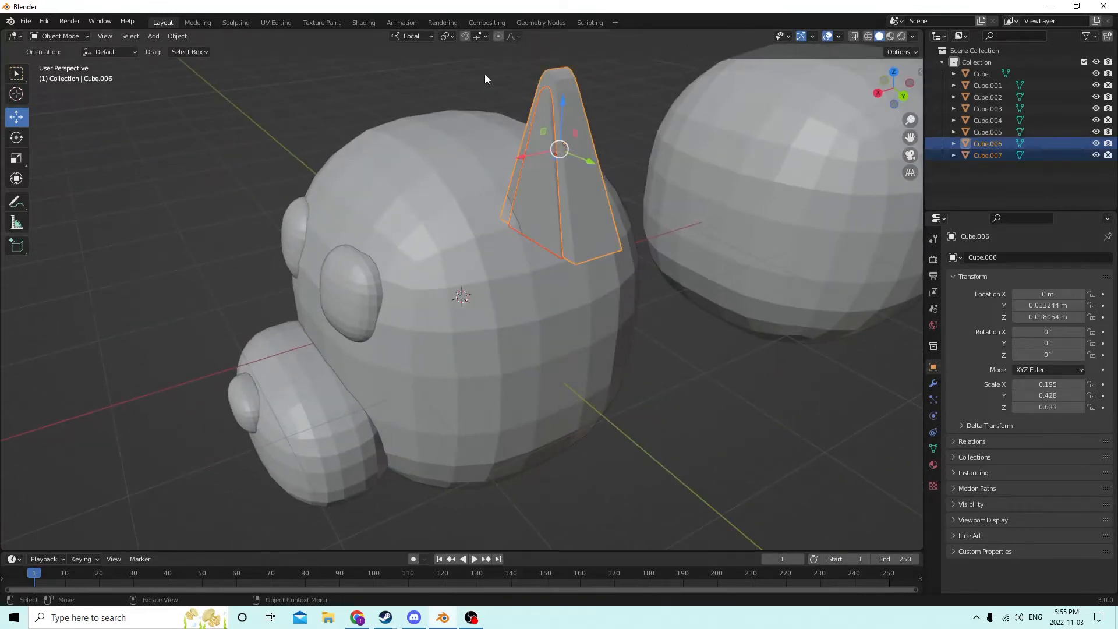
left_click(174, 37)
left_click(176, 37)
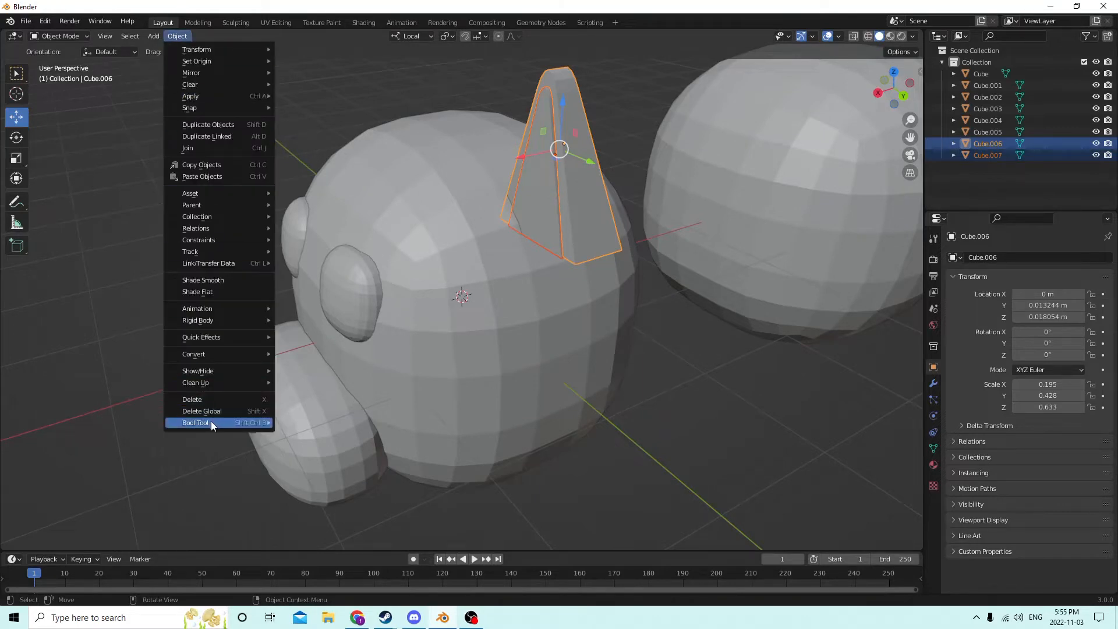
mouse_move(211, 423)
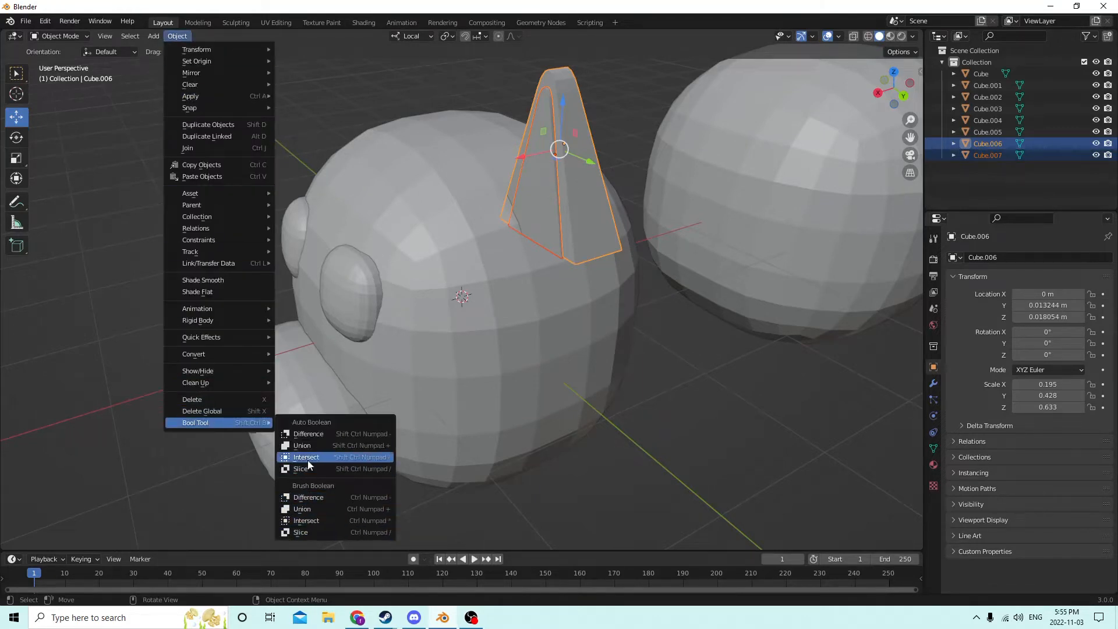
left_click(308, 434)
middle_click_drag(359, 344, 588, 309)
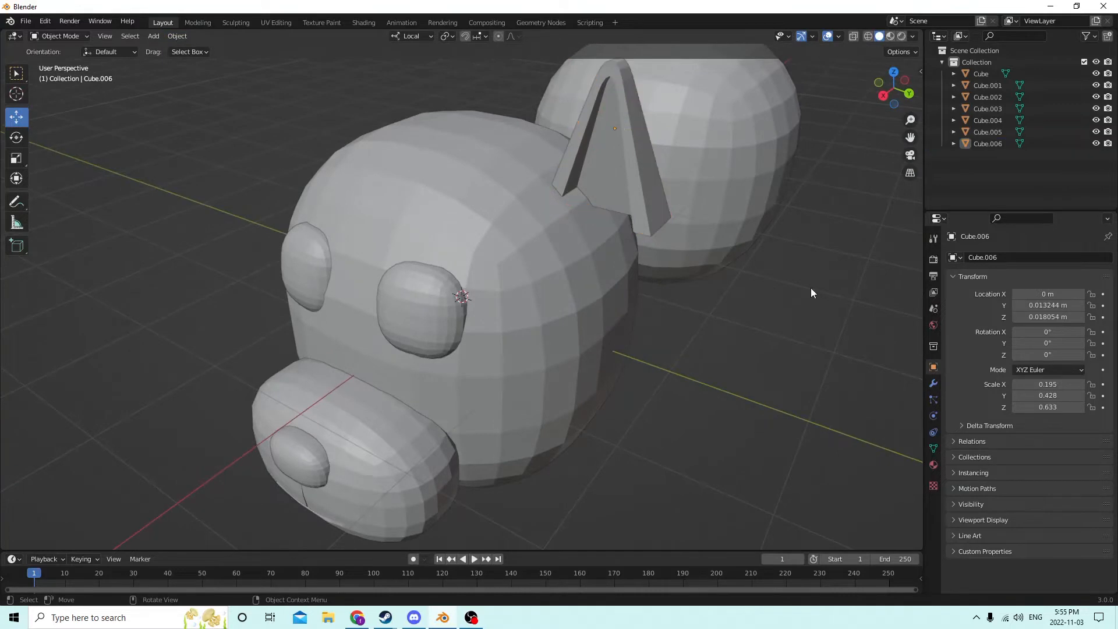
middle_click_drag(812, 293, 719, 269)
key("Tab")
key("Tab")
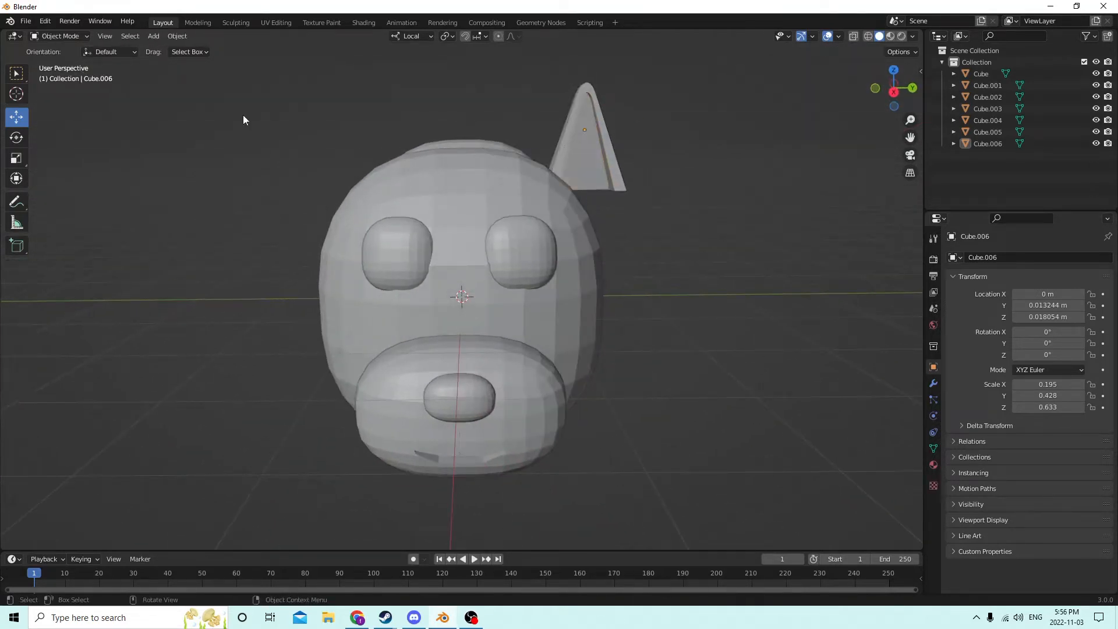
Move the hollowed ear inward and up on the head, to about Y 0.0084 m and Z 0.0209 m.
left_click(22, 158)
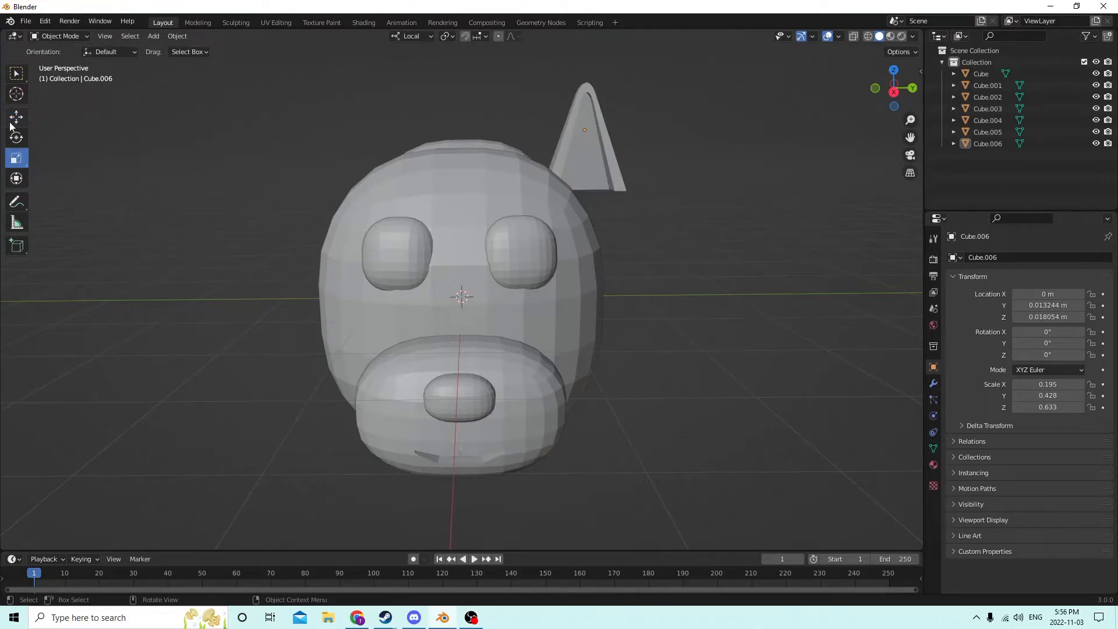
left_click(16, 117)
middle_click_drag(683, 141, 613, 128)
left_click(579, 151)
left_click_drag(634, 131, 560, 131)
middle_click_drag(561, 130, 512, 129)
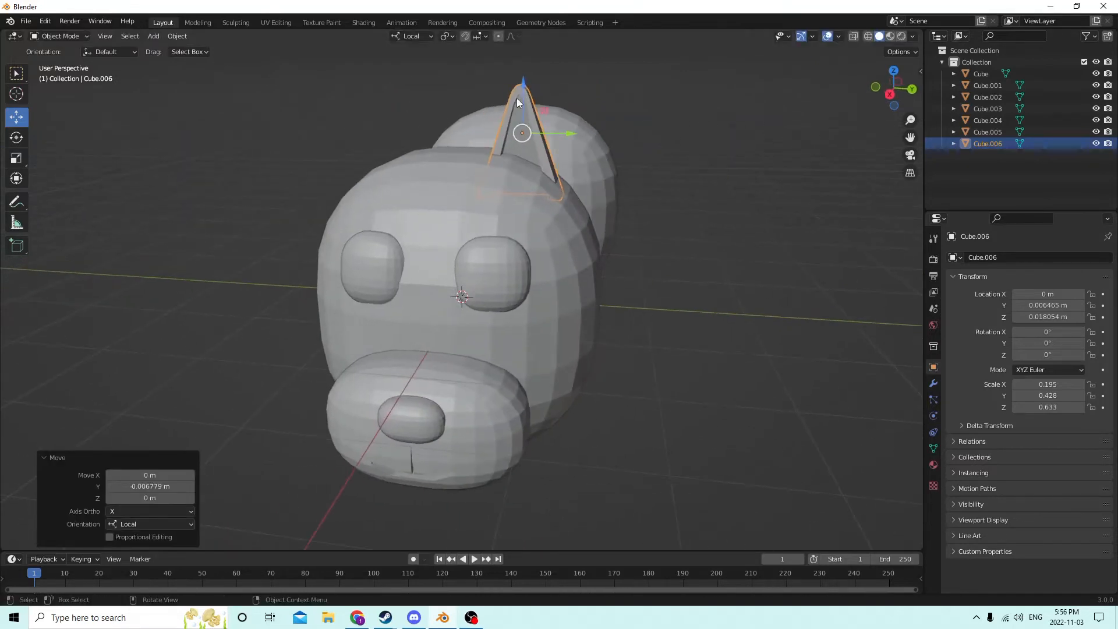
left_click_drag(516, 97, 519, 73)
middle_click_drag(519, 72, 571, 126)
left_click_drag(562, 133, 582, 134)
Stretch the ear along Z to a scale of about 0.728 and move it outward to about Y 0.0099 m.
middle_click_drag(582, 134, 530, 121)
scroll(612, 120, "down", 3)
left_click(16, 158)
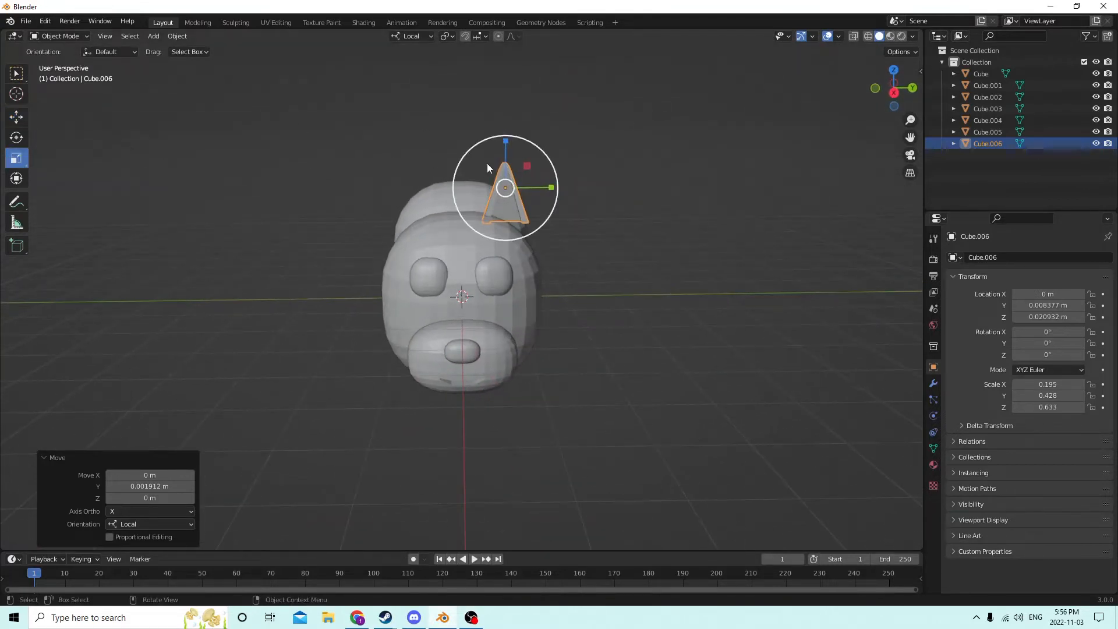
left_click_drag(506, 143, 506, 137)
middle_click_drag(505, 137, 557, 138)
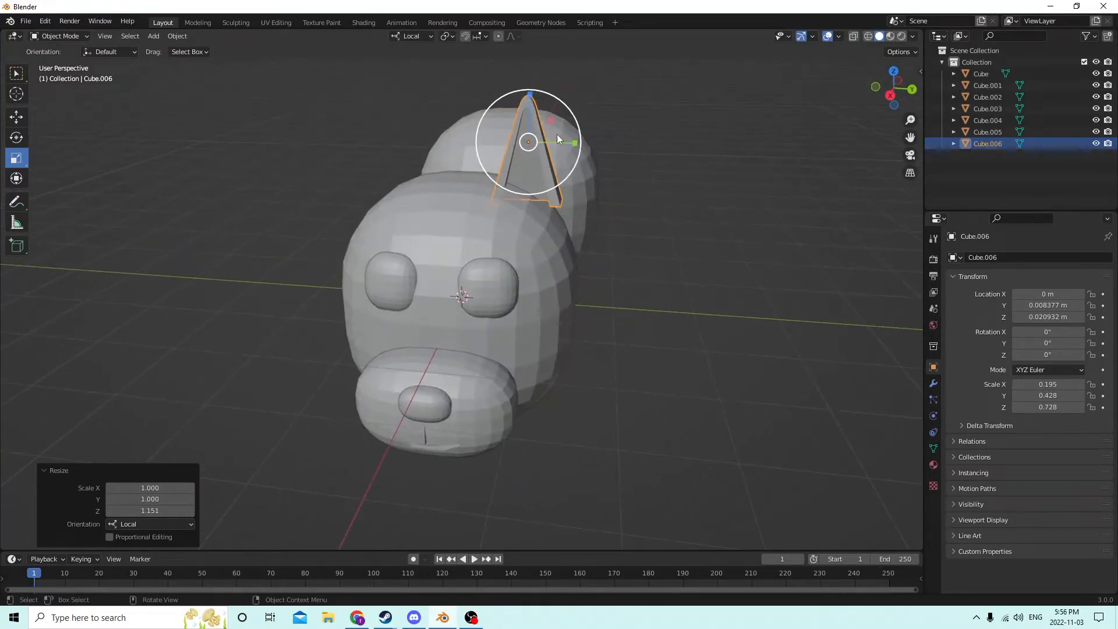
left_click(10, 119)
left_click_drag(575, 143, 594, 143)
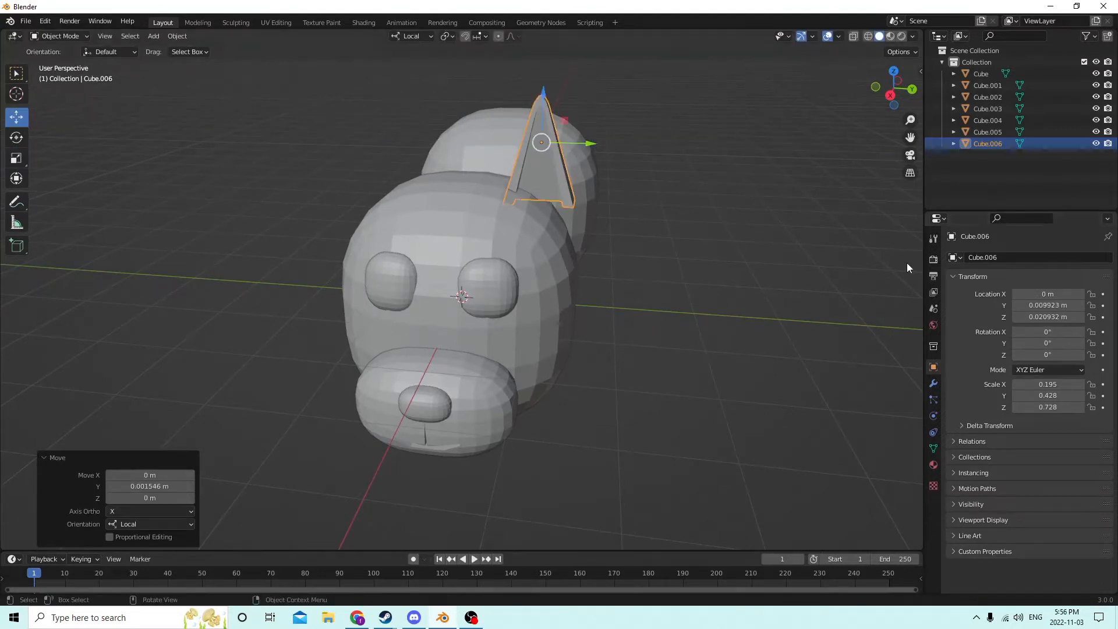
Try a Z rotation of 15° on the ear and reset it to 0°.
left_click(1040, 355)
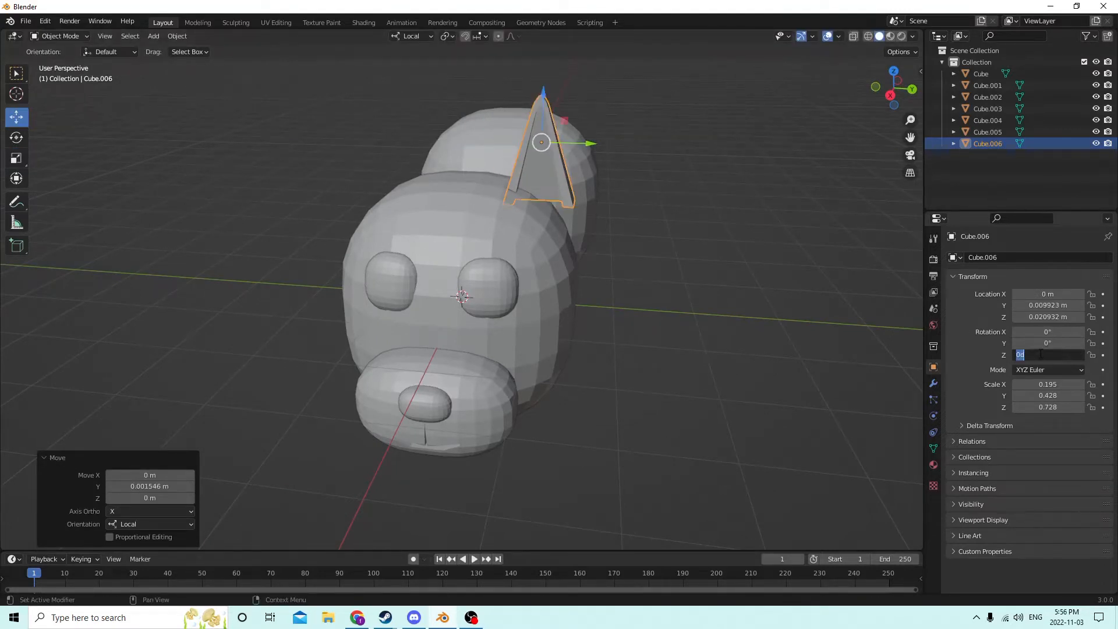
key("Return")
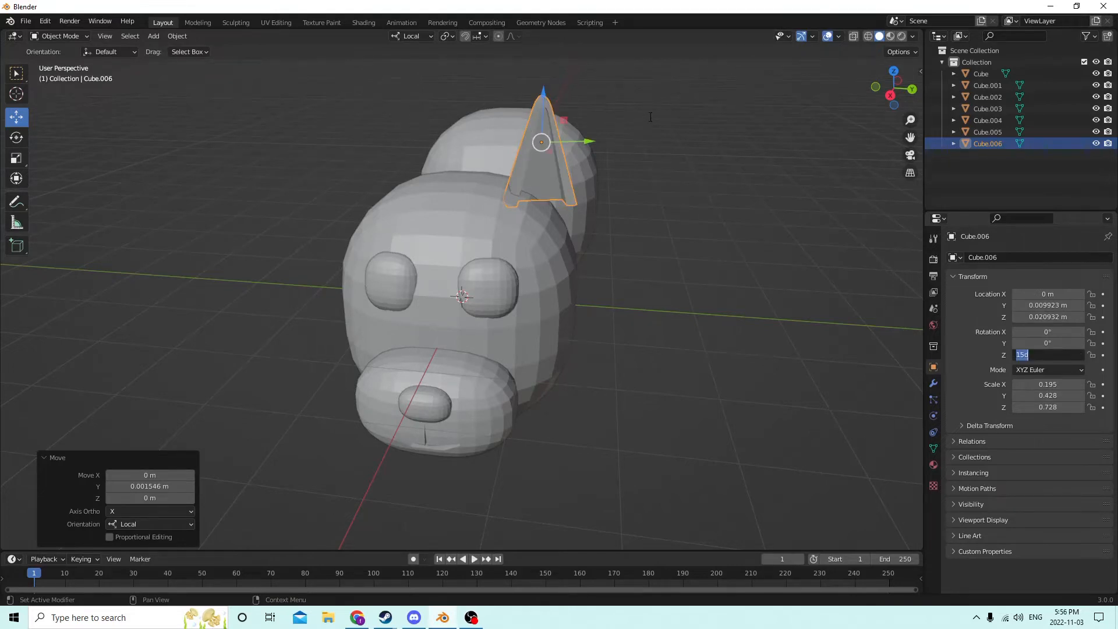
key("Return")
mouse_move(665, 179)
middle_mouse_down()
mouse_move(573, 205)
mouse_move(638, 176)
mouse_move(674, 184)
middle_mouse_up()
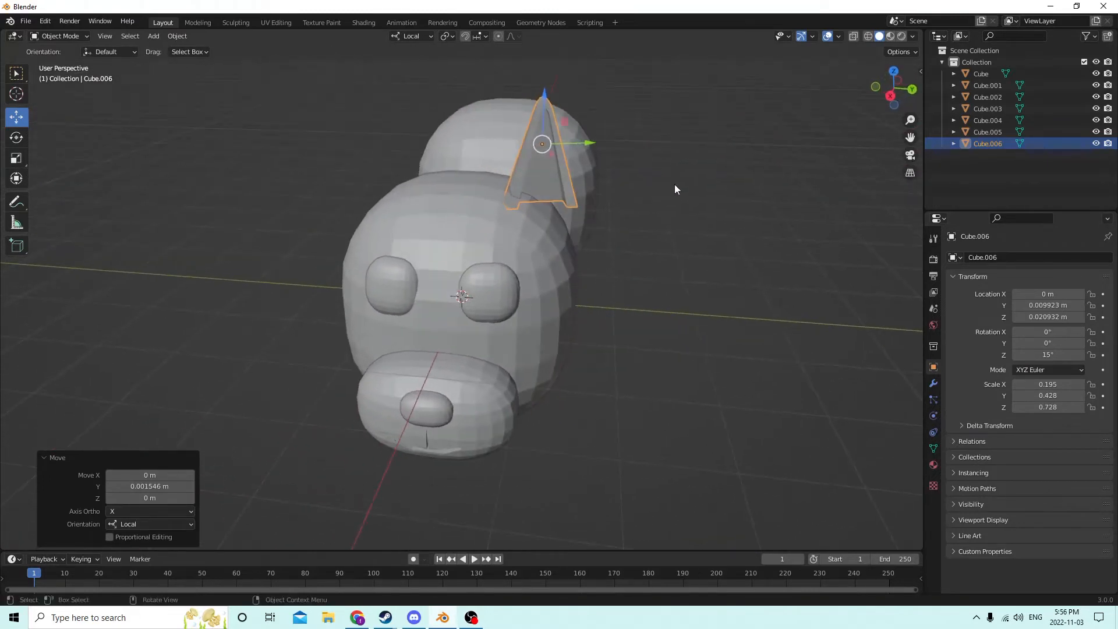
left_click(1047, 350)
type("0")
key("Return")
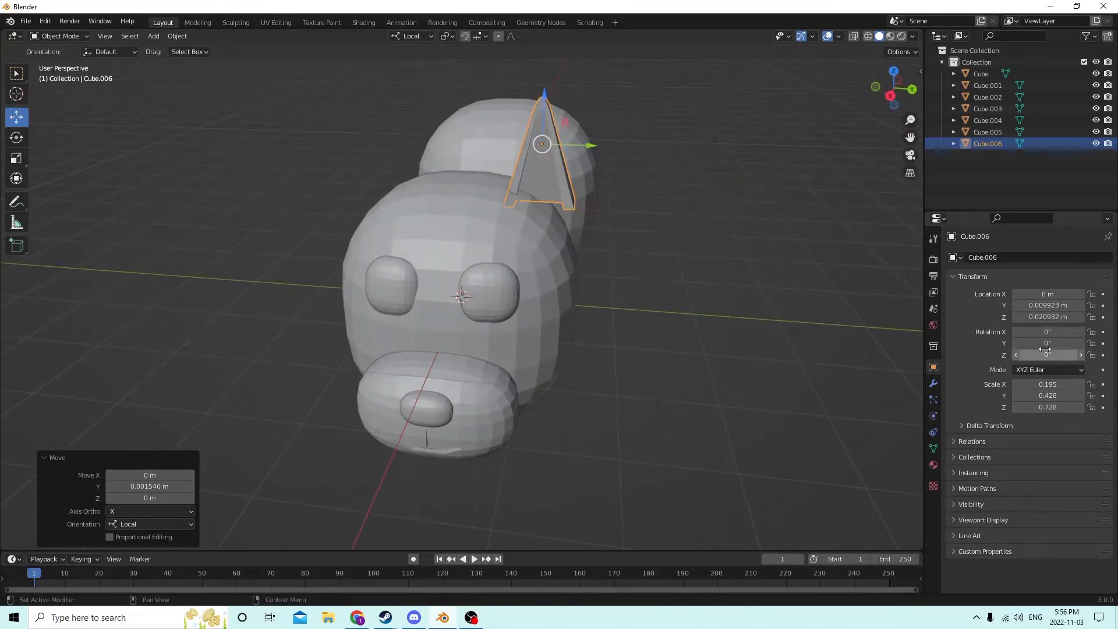
Set the ear's Y rotation to 15°.
double_click(1051, 344)
type("15")
key("Return")
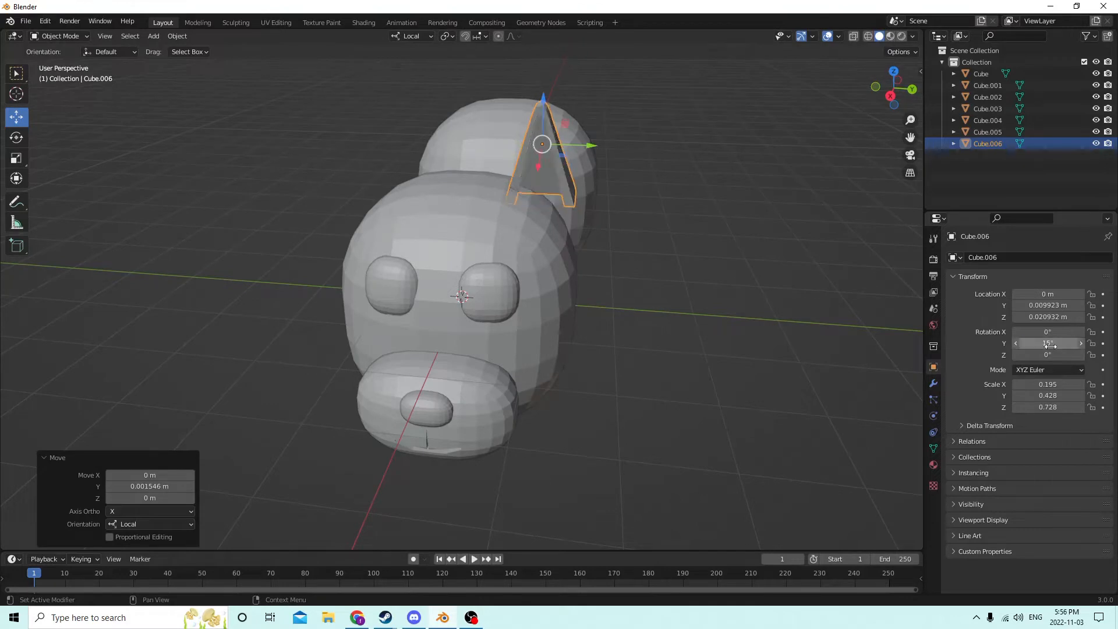
Move the ear about 0.0017 m forward along its local X and about 0.0034 m inward along Y.
middle_click_drag(738, 248, 529, 211)
left_click_drag(425, 172, 410, 176)
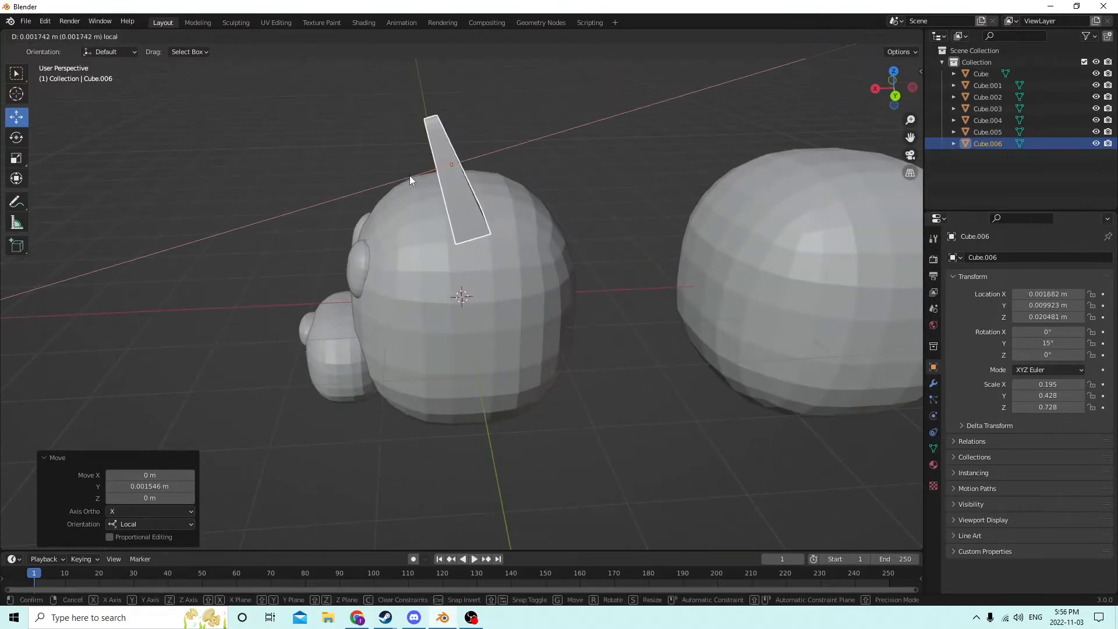
middle_click_drag(410, 175, 487, 142)
key("g")
key("y")
left_click(555, 178)
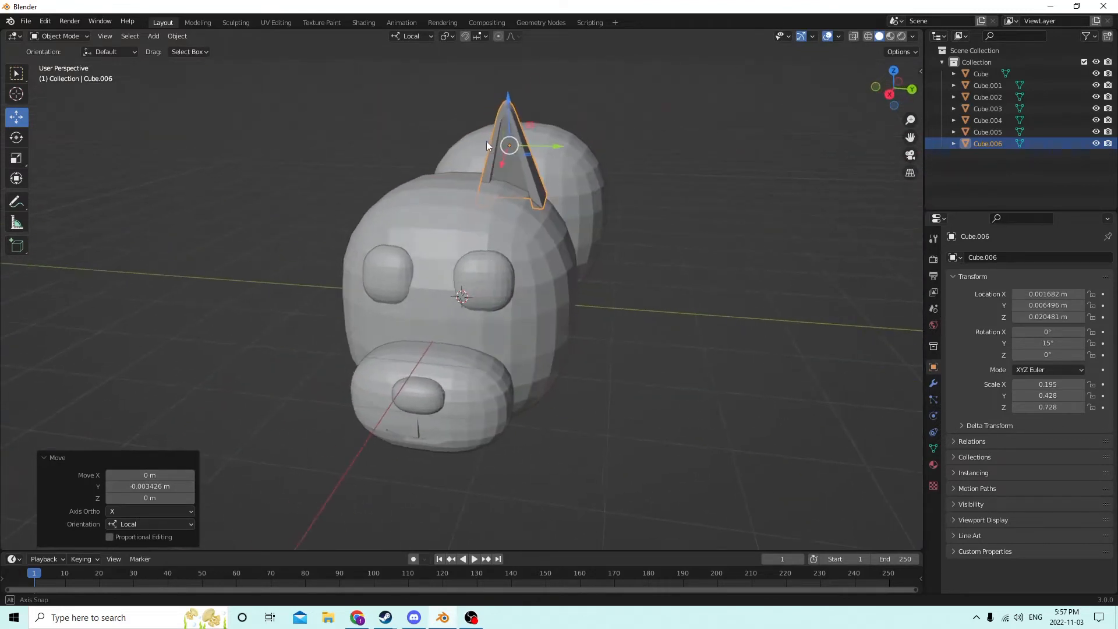
Reset the ear's Y rotation to 0°, and try a Z rotation of 15° before returning it to 0°.
left_click(1060, 344)
key("Return")
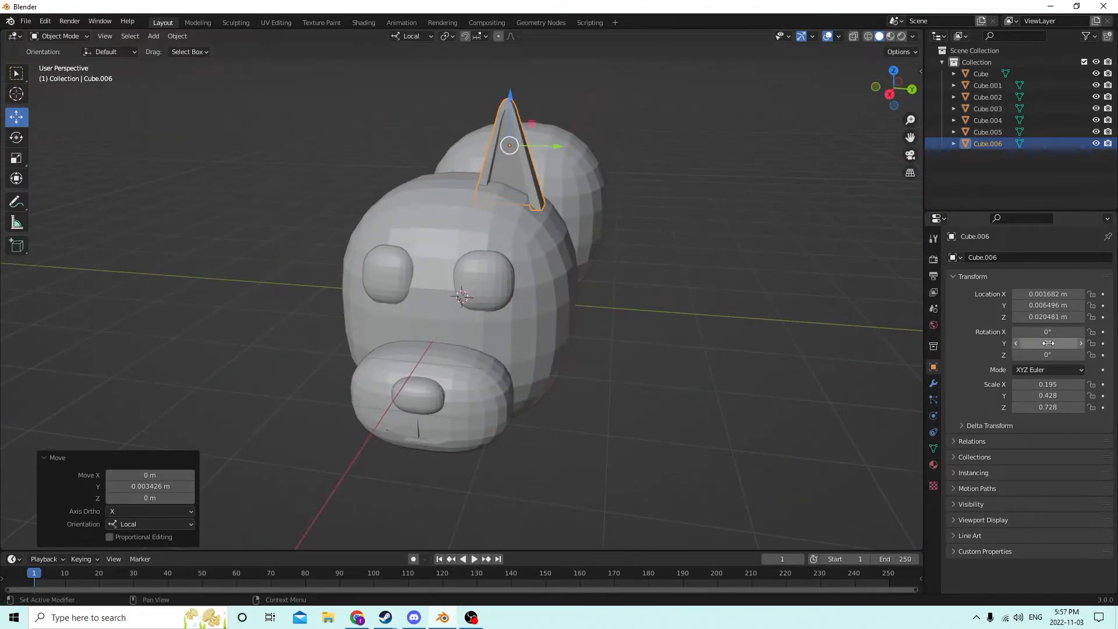
left_click(1048, 354)
key("Return")
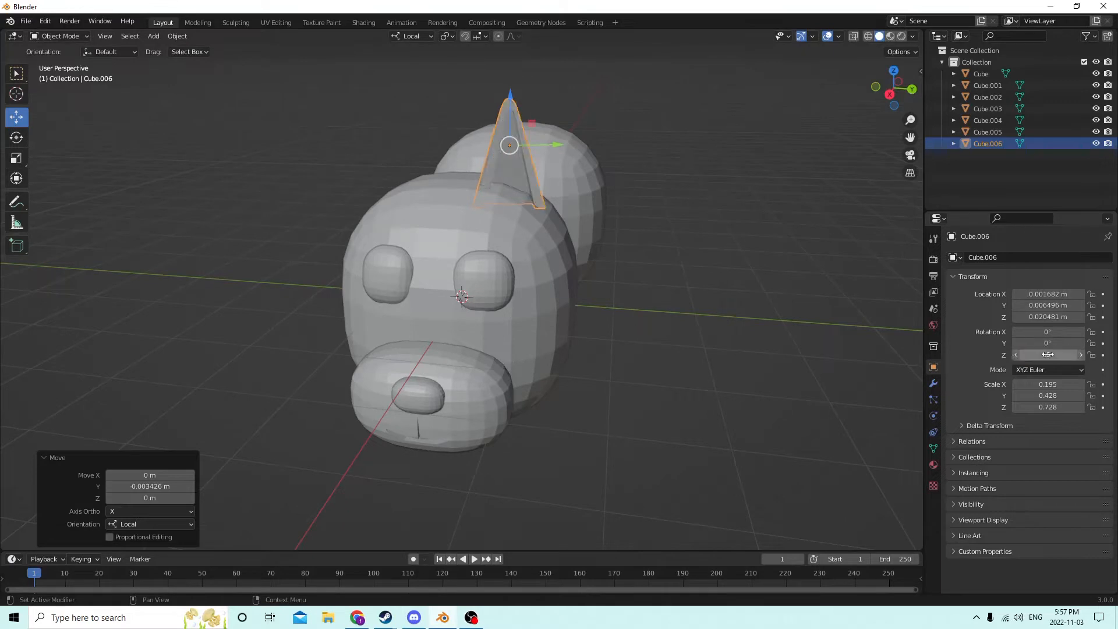
left_click(1047, 355)
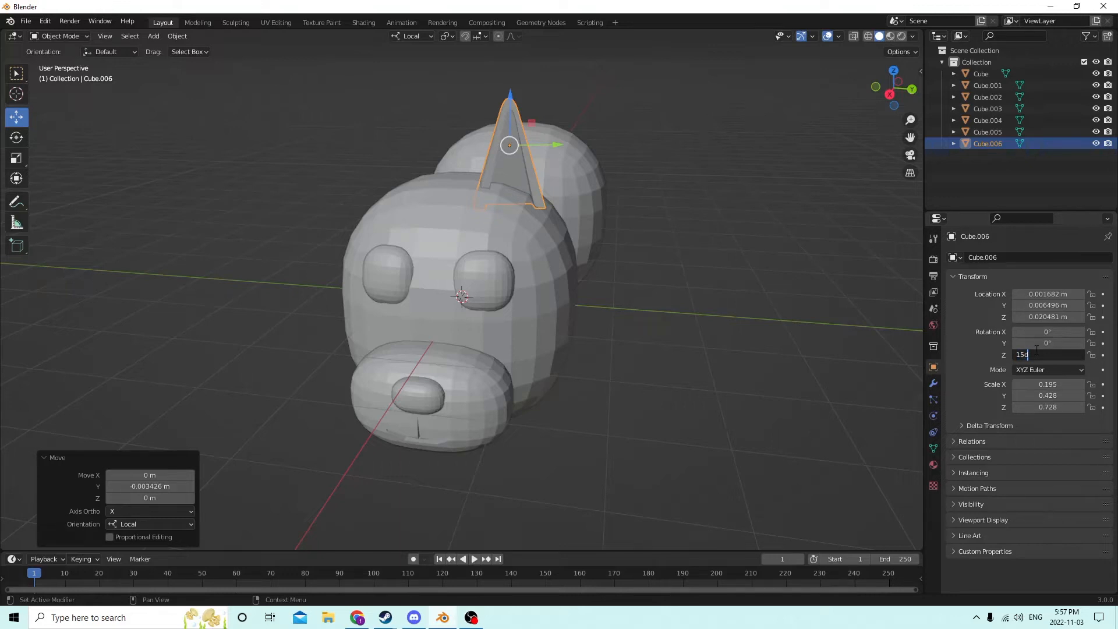
type("0")
key("Return")
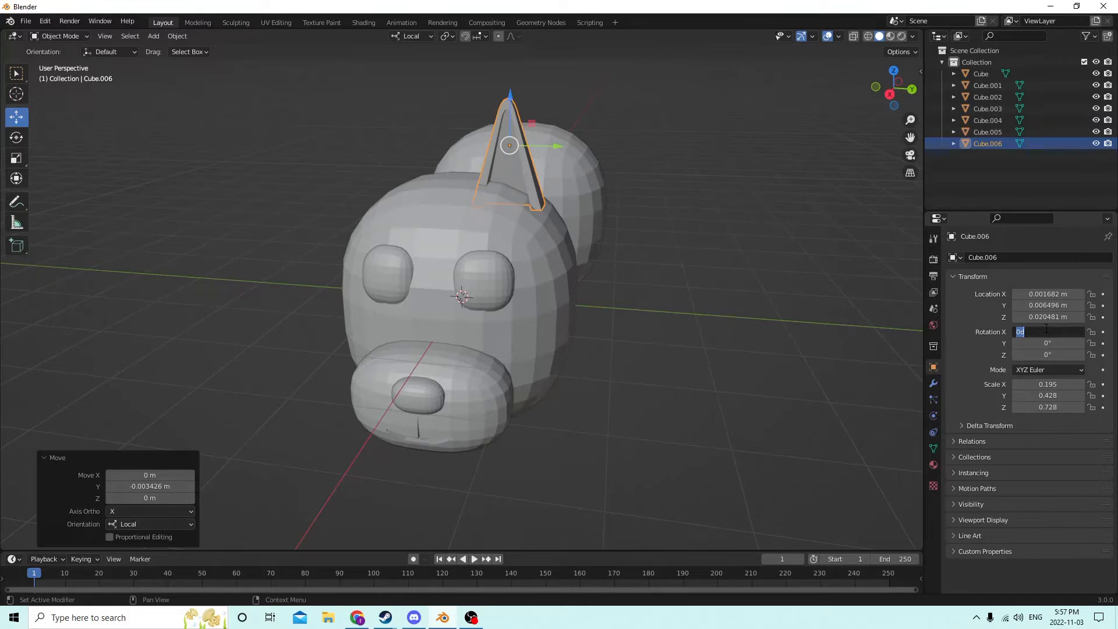
Set the ear's X rotation to -15° and move it about 0.0032 m outward along its local Y.
type("5")
key("Return")
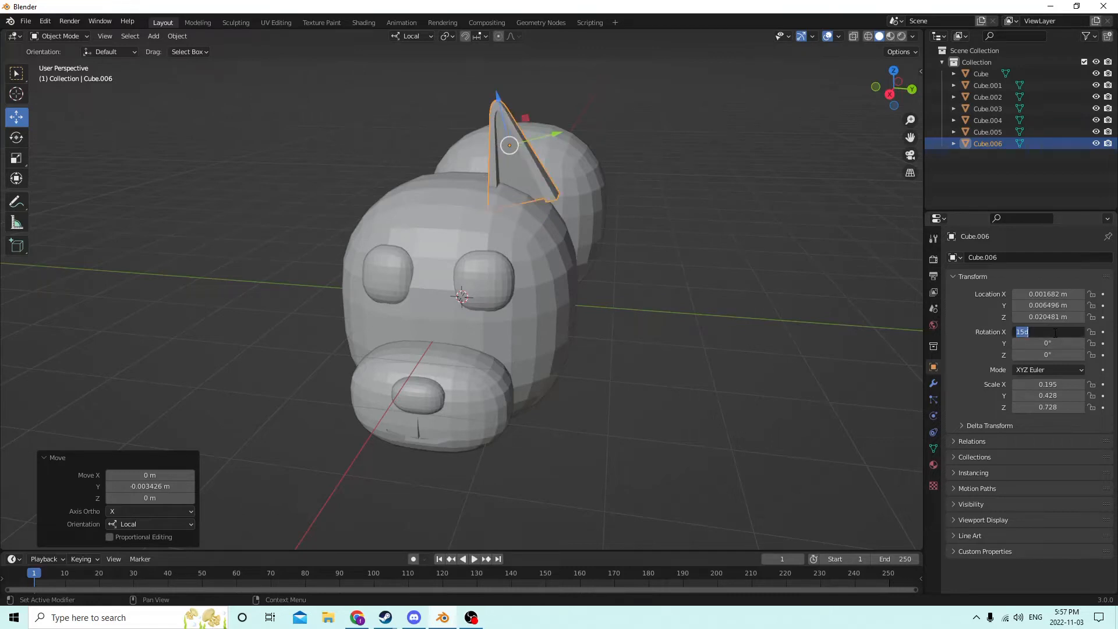
type("5")
key("Return")
middle_click_drag(617, 158, 526, 128)
left_click_drag(551, 160, 576, 176)
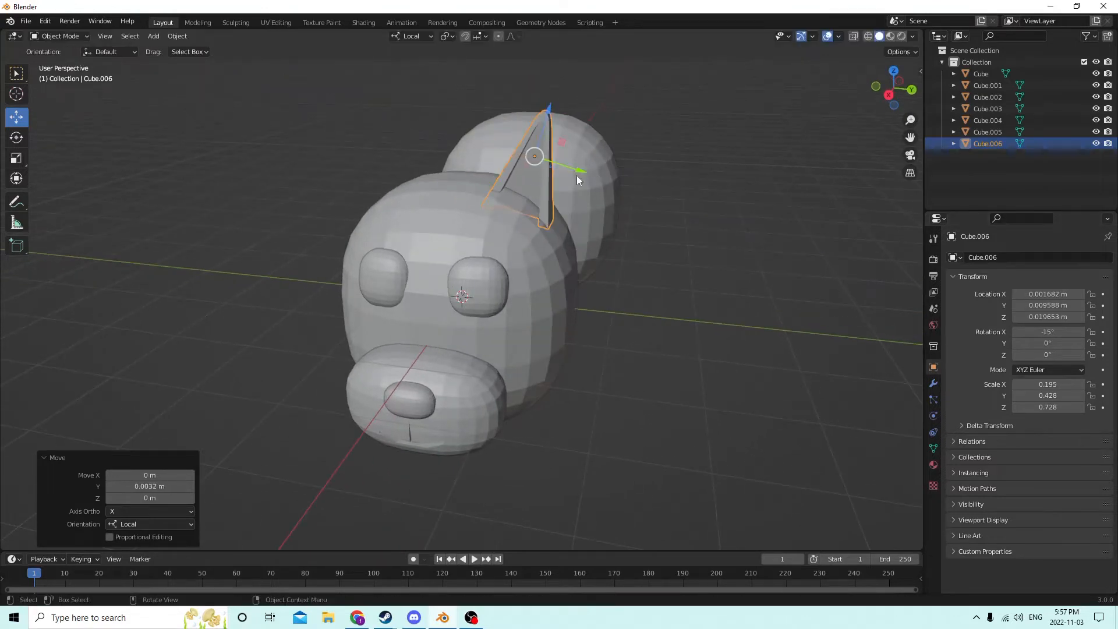
middle_click_drag(577, 176, 565, 156)
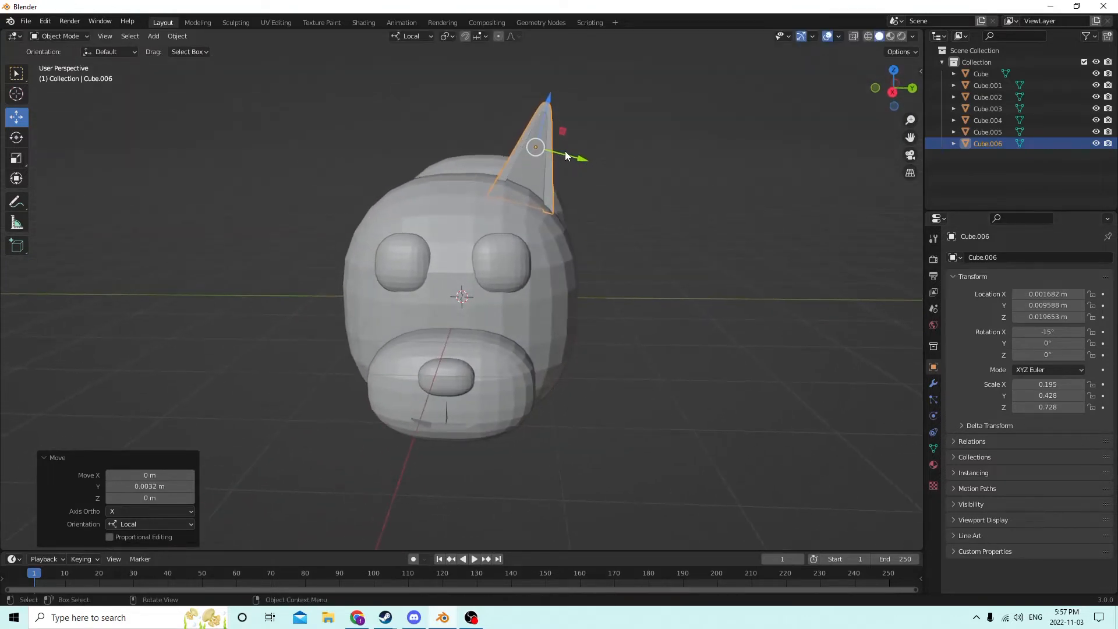
Tilt the ear farther outward, trying an X rotation of -20° and settling on -25°.
left_click(1035, 334)
type("-20")
key("Return")
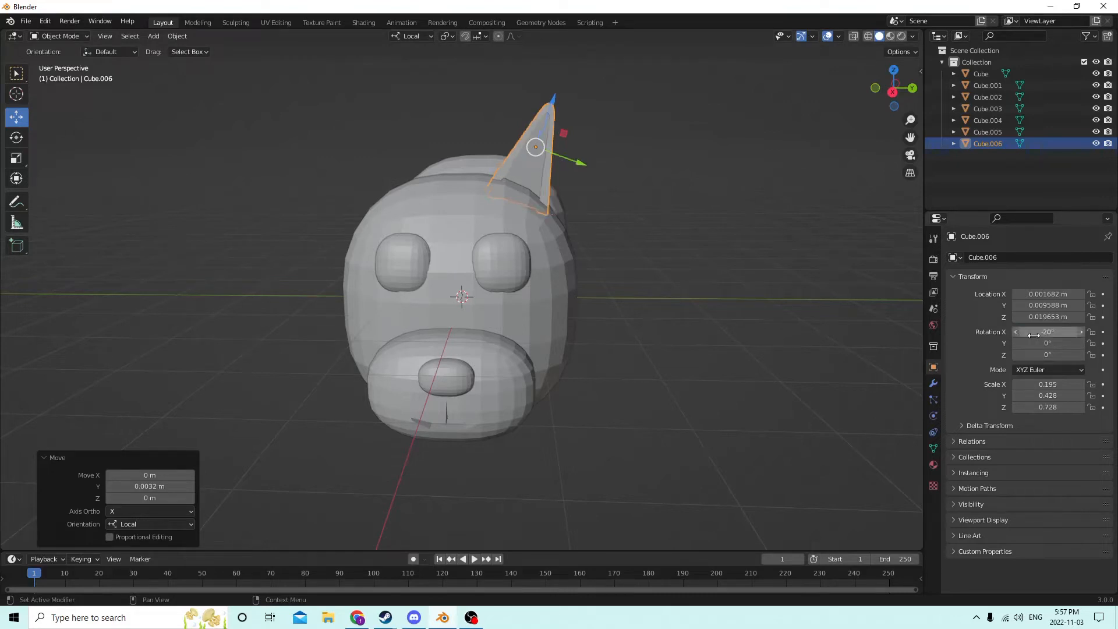
left_click(1041, 331)
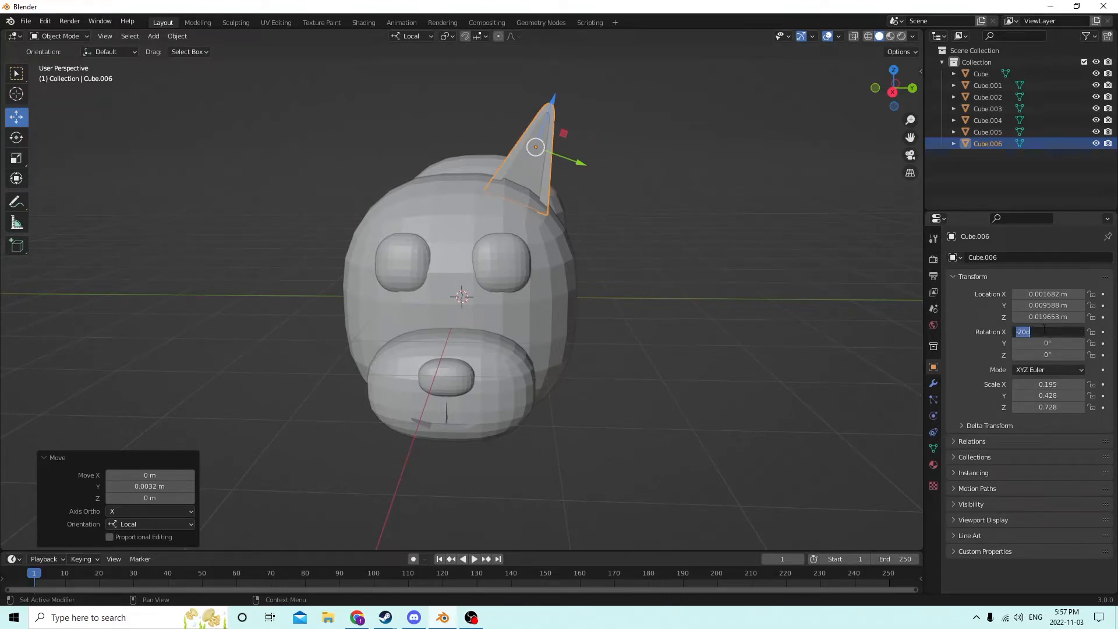
type("-25")
key("Return")
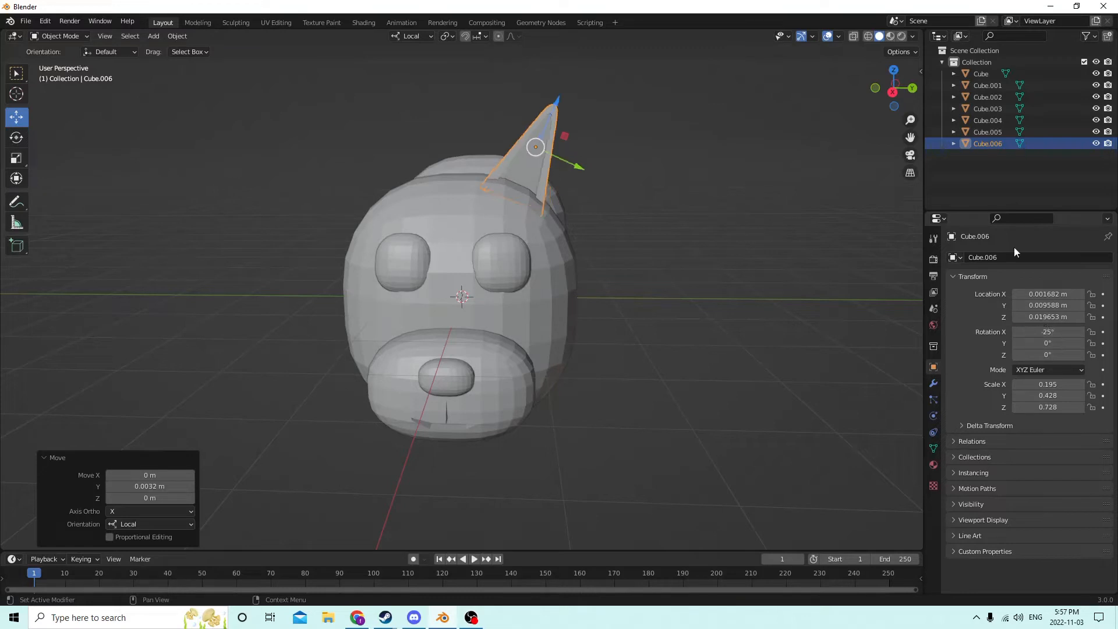
Adjust the ear along its local Y and Z to about Y 0.0116 m and Z 0.0192 m on the head.
left_click_drag(576, 166, 584, 169)
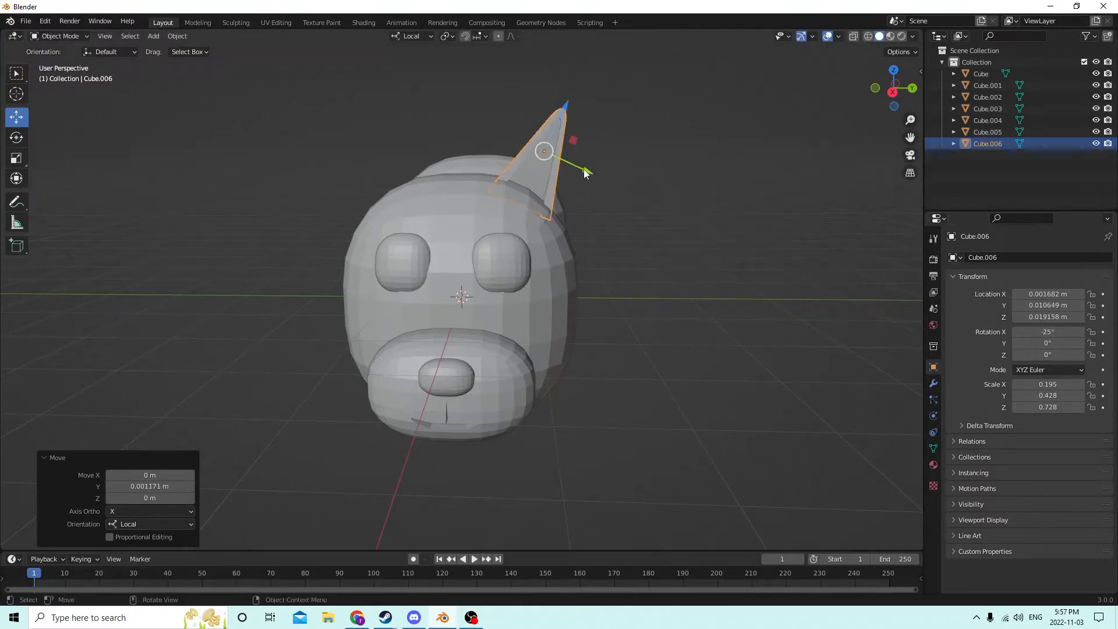
middle_click_drag(583, 169, 577, 157)
left_click_drag(560, 102, 564, 94)
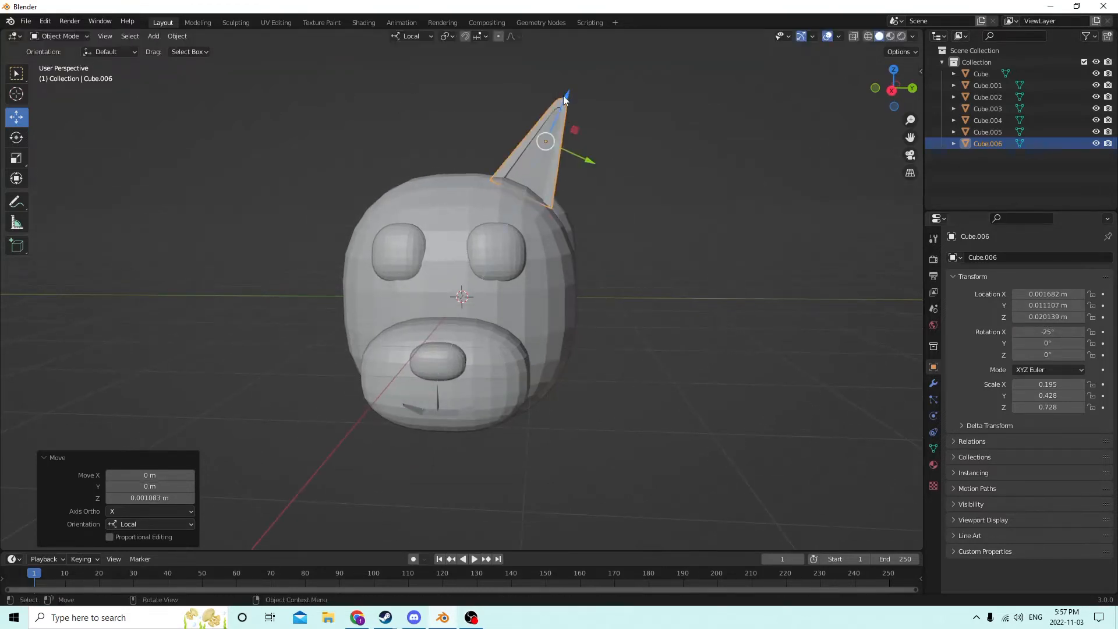
middle_click_drag(564, 94, 592, 151)
left_click_drag(593, 153, 600, 156)
left_click_drag(571, 110, 567, 111)
middle_click_drag(567, 111, 601, 120)
Duplicate the ear in place and mirror the copy's position by setting its Y location to -0.011592 m.
key("shift+d")
right_click(624, 92)
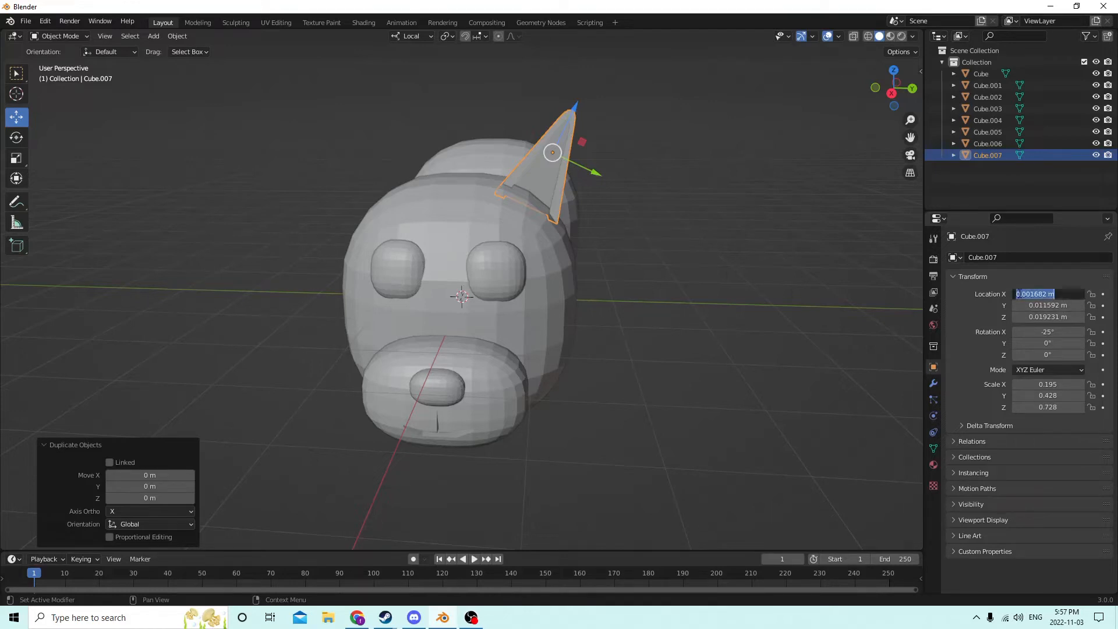
type("-")
key("Return")
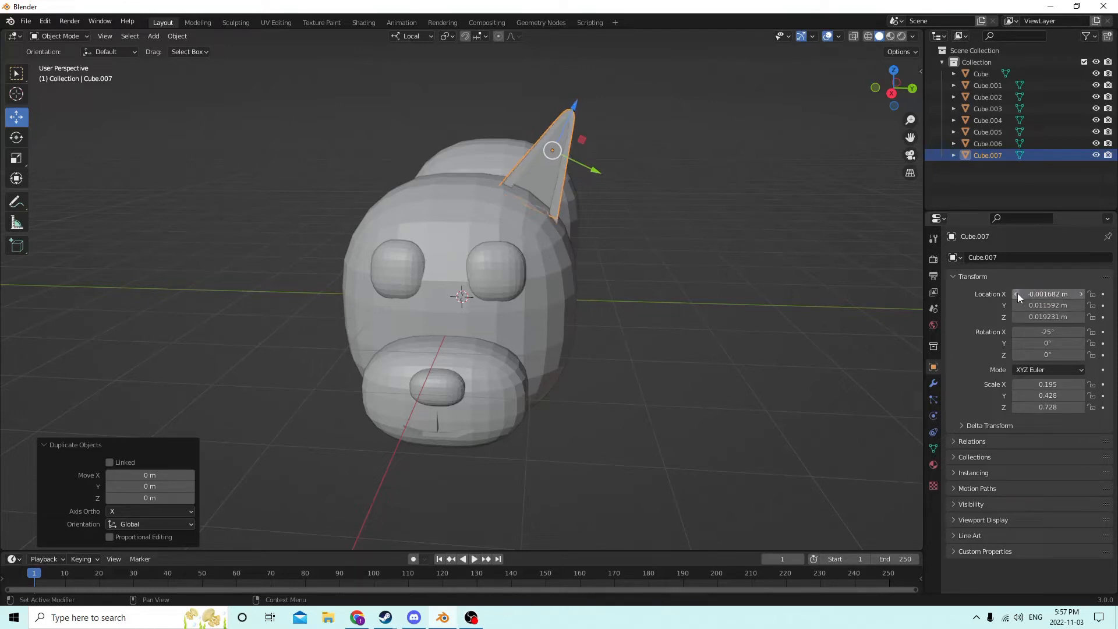
left_click(1019, 293)
key("Return")
left_click(1019, 305)
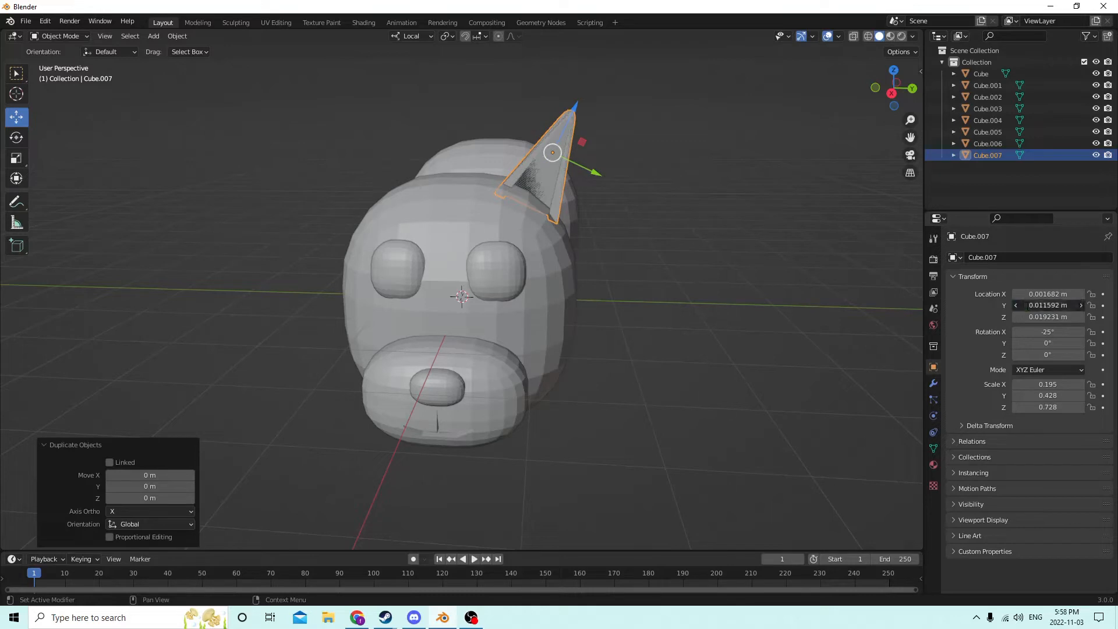
type("-")
key("Return")
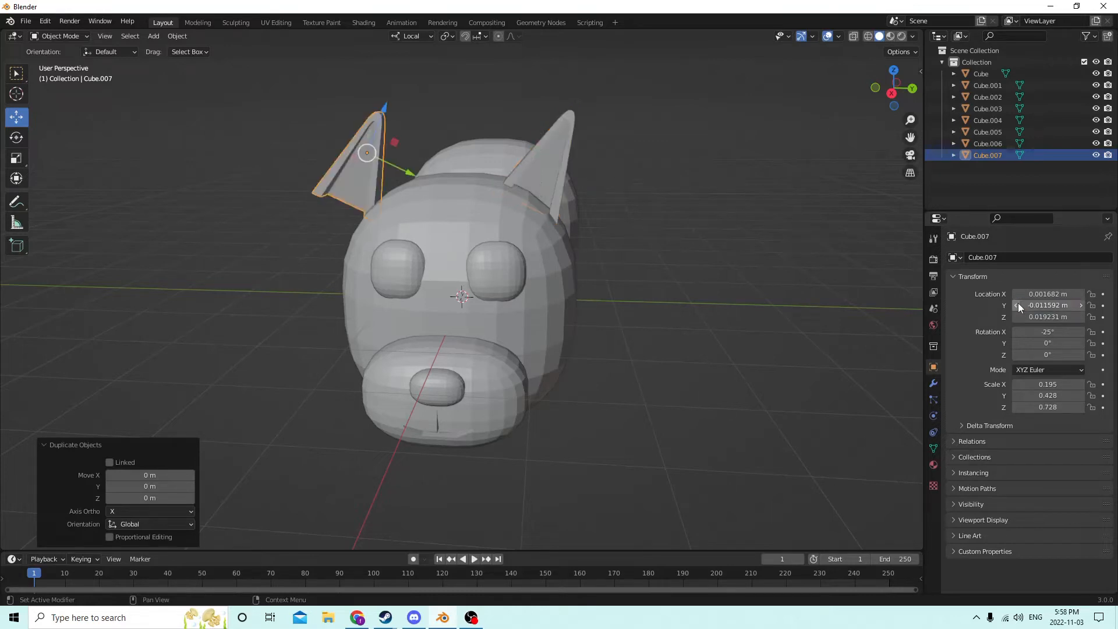
Set the duplicated ear's X rotation to 25° so it tilts toward the opposite side.
middle_click_drag(722, 230, 544, 179)
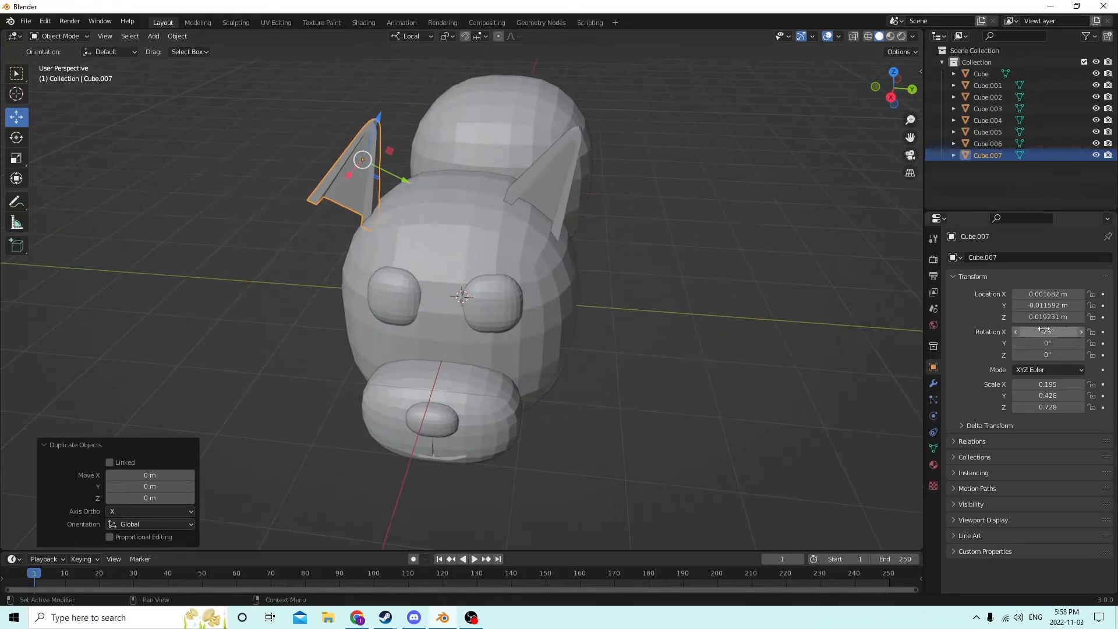
left_click(1023, 331)
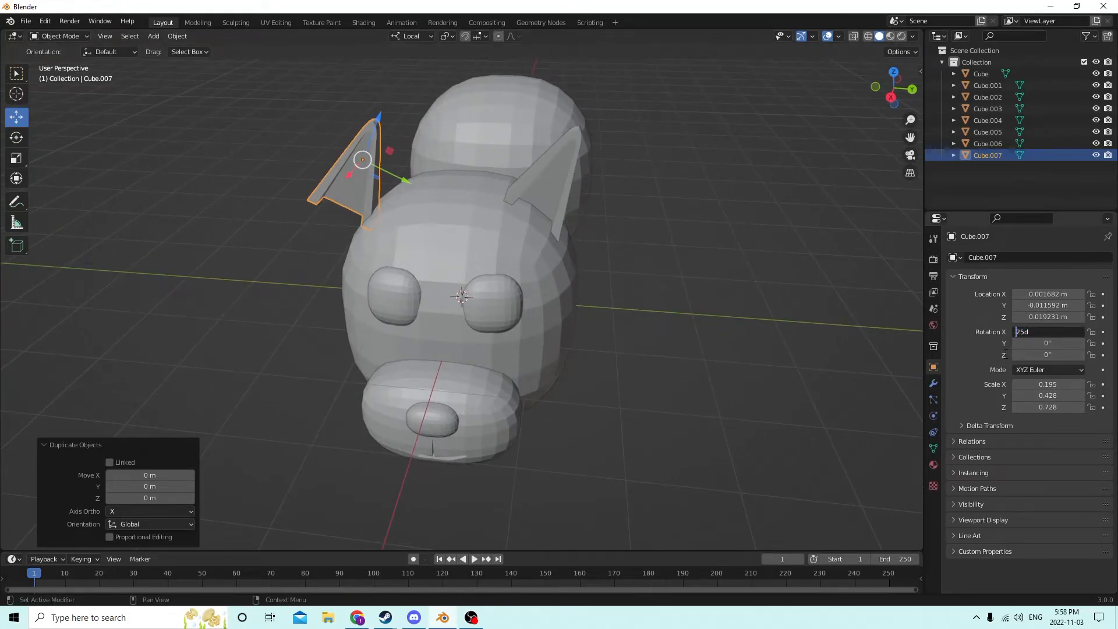
key("Return")
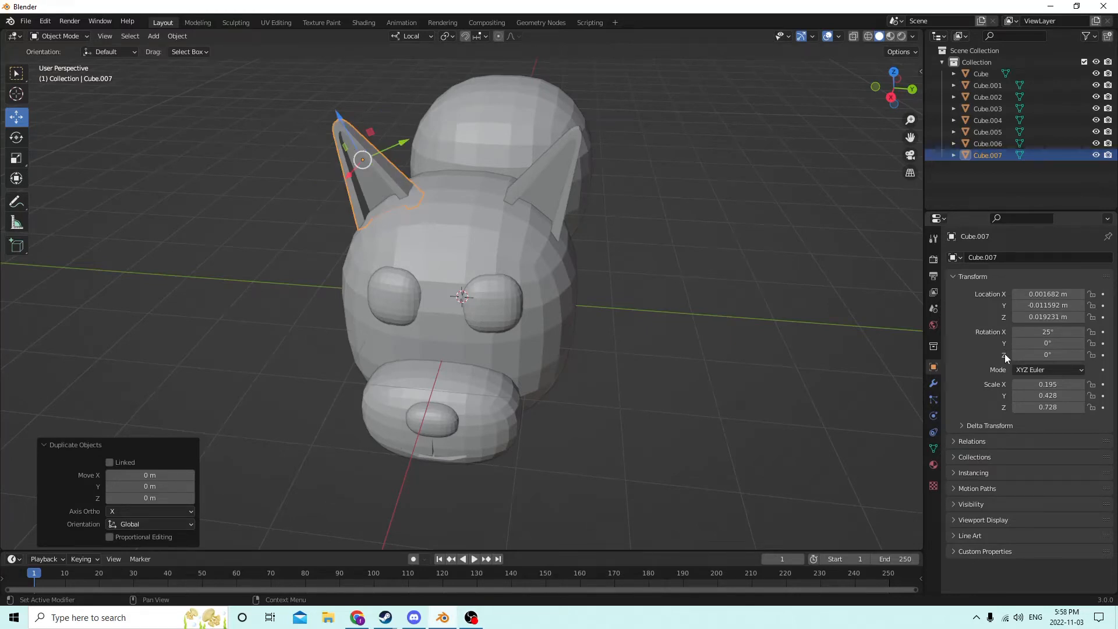
middle_click_drag(893, 369, 574, 234)
Examine the original ear's mesh in Edit Mode and its fit on the head from several angles.
left_click(542, 173)
middle_click_drag(542, 173, 551, 181)
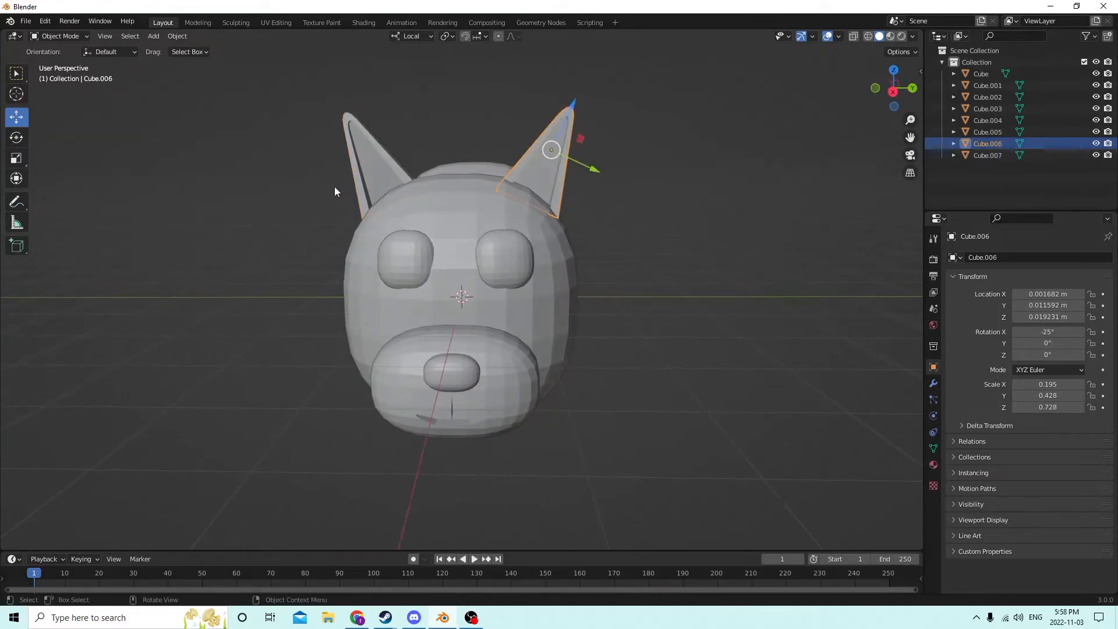
key("Tab")
middle_click_drag(382, 172, 442, 172)
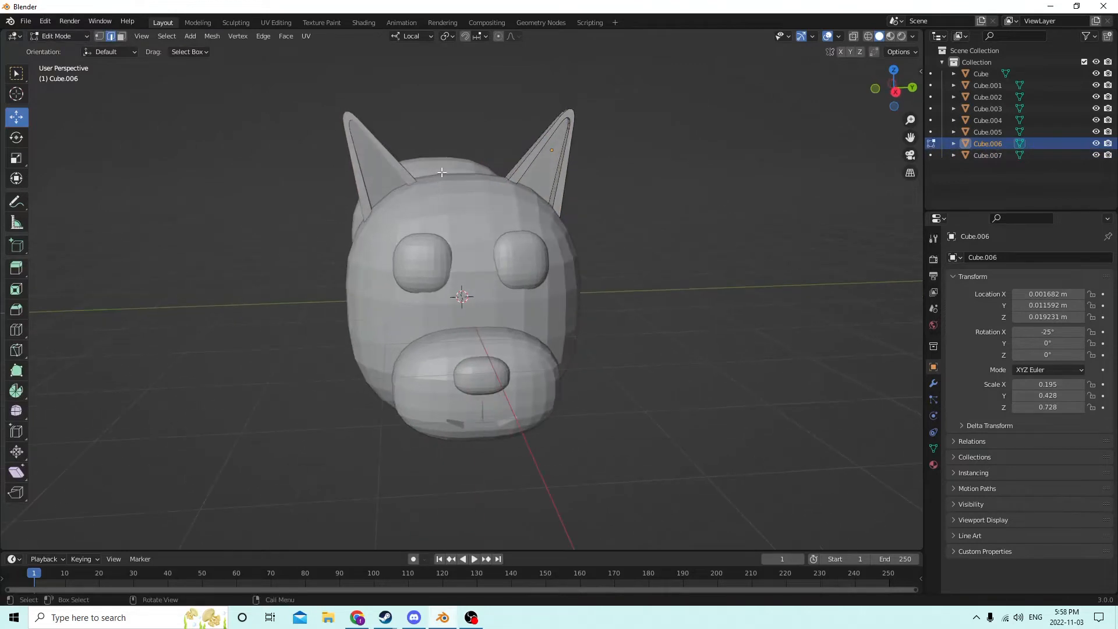
left_click(556, 159)
middle_click_drag(557, 159, 866, 188)
key("Tab")
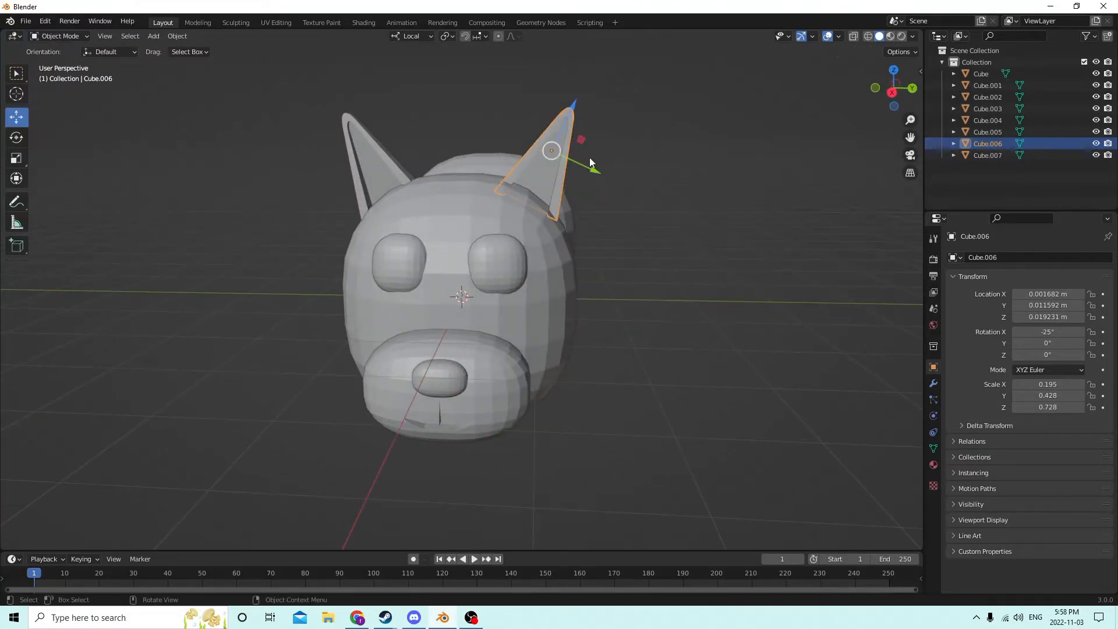
mouse_move(589, 158)
middle_mouse_down()
mouse_move(613, 155)
mouse_move(540, 141)
mouse_move(542, 154)
mouse_move(476, 165)
mouse_move(594, 162)
mouse_move(520, 157)
mouse_move(568, 160)
middle_mouse_up()
key("Tab")
key("Tab")
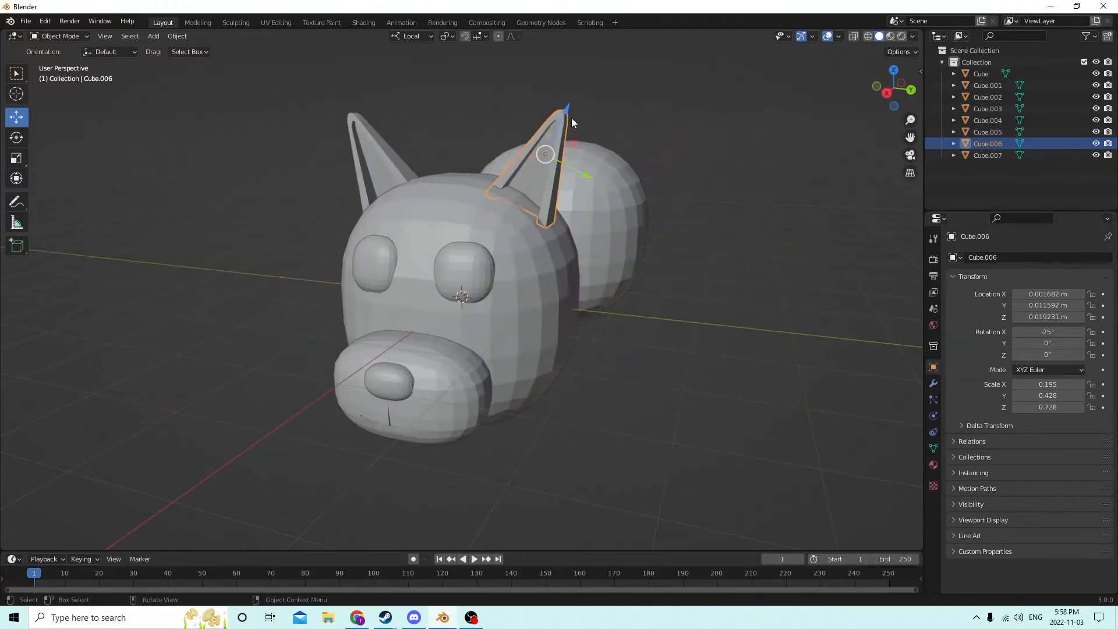
Lower both ears slightly into the head along their local Z, the duplicated one by about 0.0005 m.
left_click_drag(563, 113, 561, 117)
middle_click_drag(562, 118, 388, 134)
left_click(373, 158)
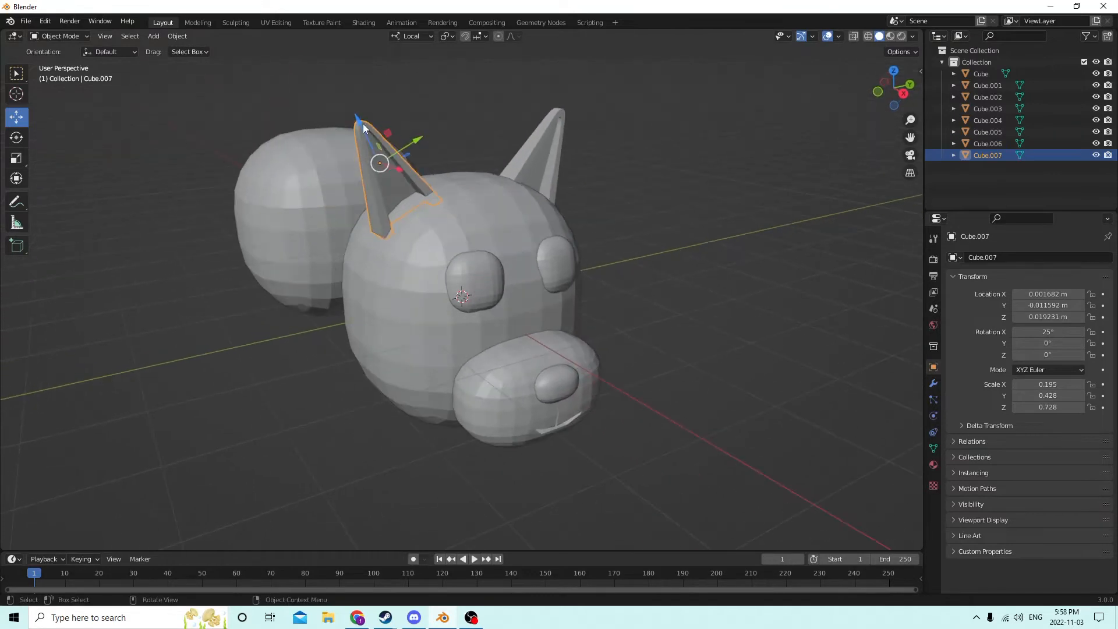
left_click_drag(363, 125, 363, 132)
middle_click_drag(362, 132, 353, 111)
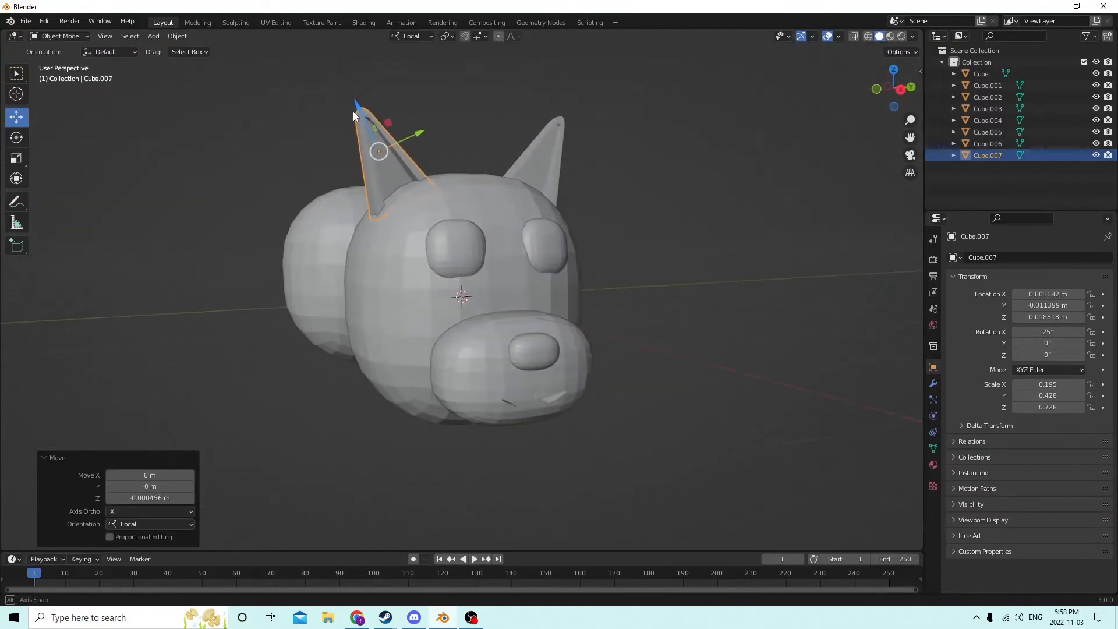
Stretch the muzzle along X to a scale of about 1.006.
left_click(560, 293)
middle_click_drag(560, 293, 712, 305)
left_click(566, 337)
middle_click_drag(566, 338, 485, 295)
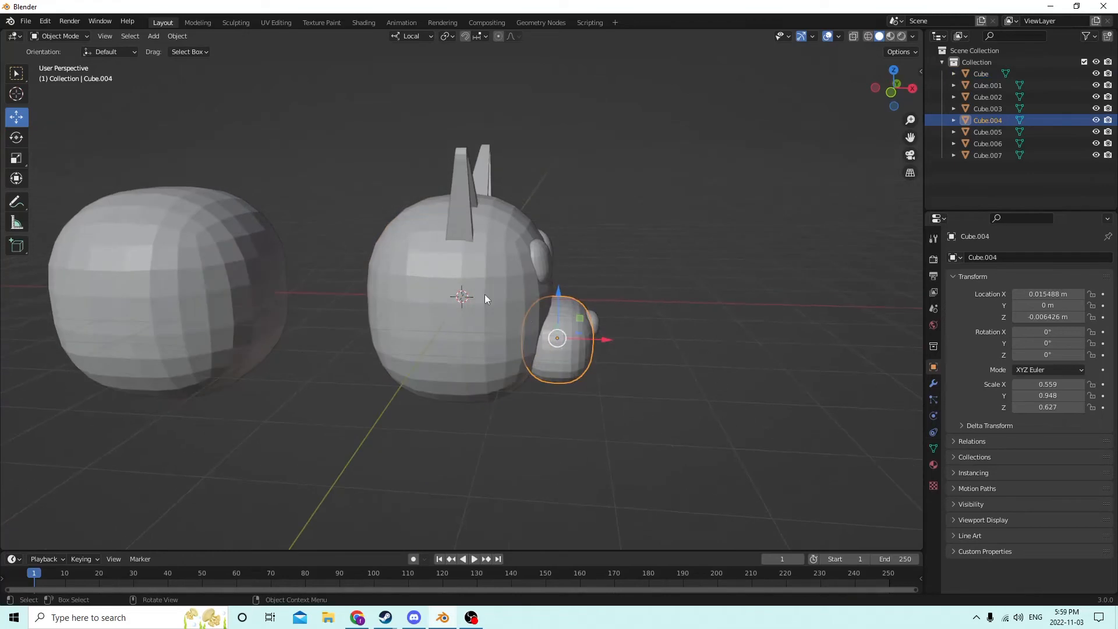
left_click(16, 160)
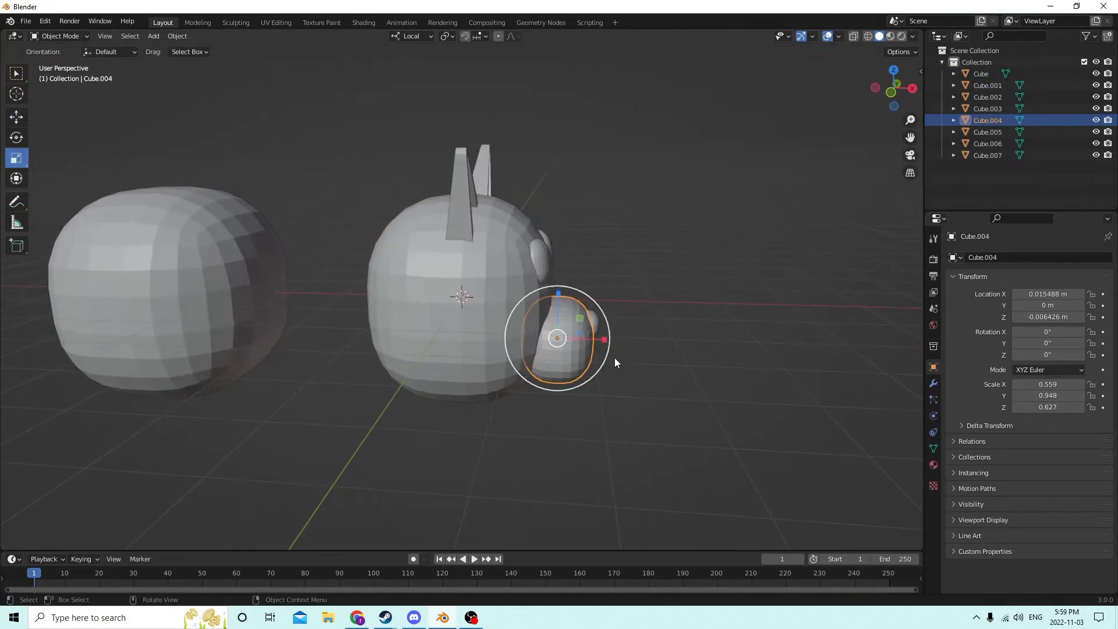
left_click_drag(604, 340, 632, 338)
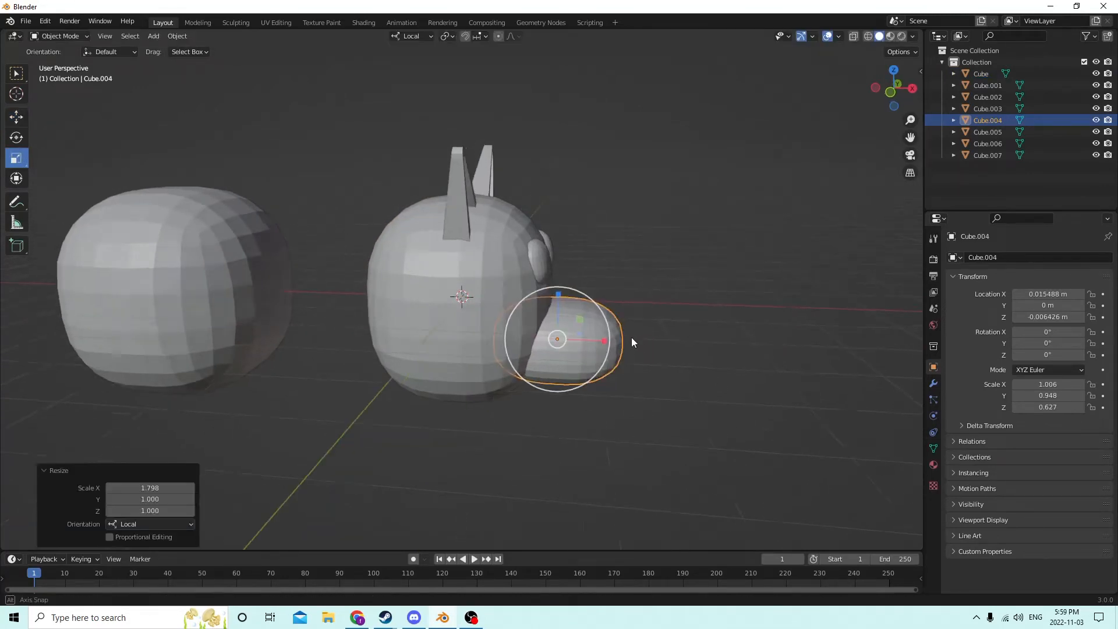
middle_click_drag(631, 342, 329, 345)
Move the muzzle about 0.0199 m and the nose about 0.0244 m forward along X.
left_click(344, 285)
left_click(357, 306)
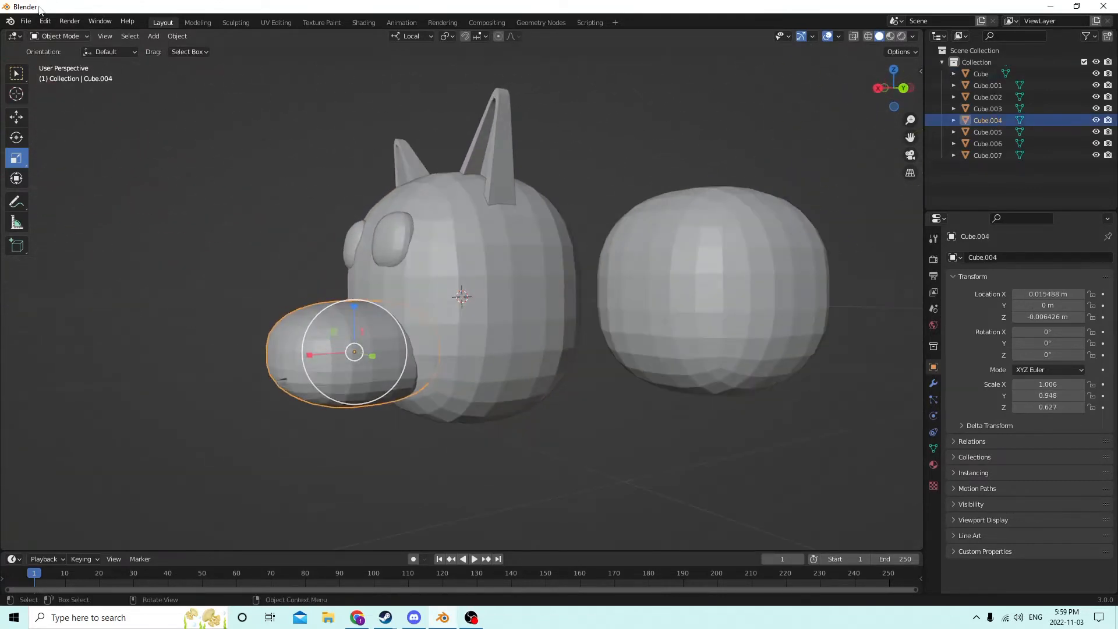
left_click(16, 119)
left_click_drag(301, 350, 121, 348)
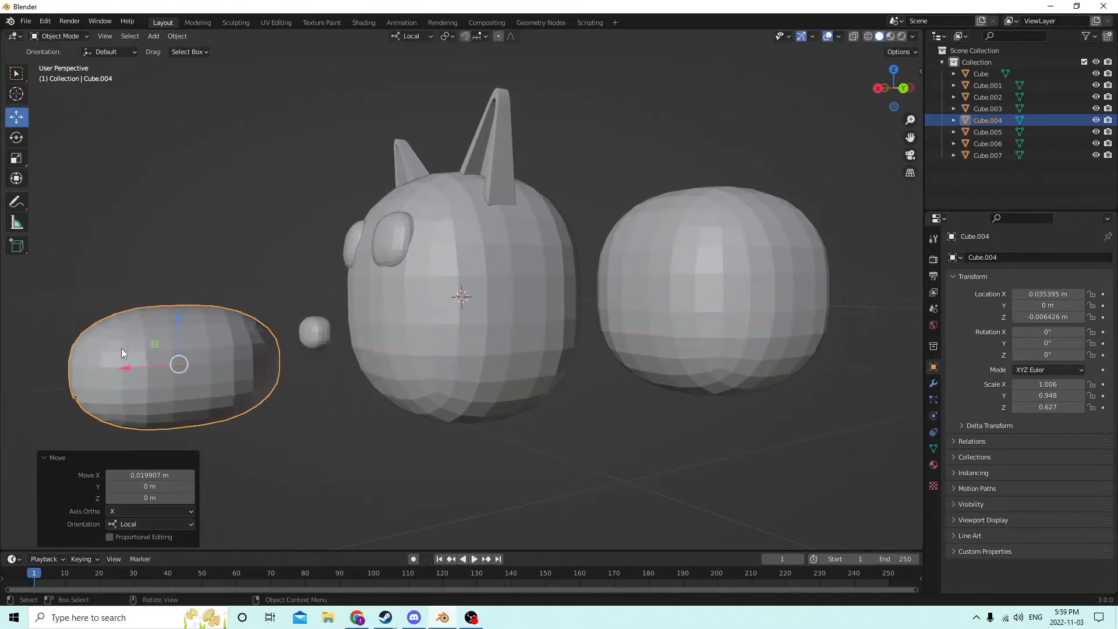
left_click(311, 333)
left_click_drag(268, 338, 26, 341)
middle_click_drag(26, 342, 127, 336)
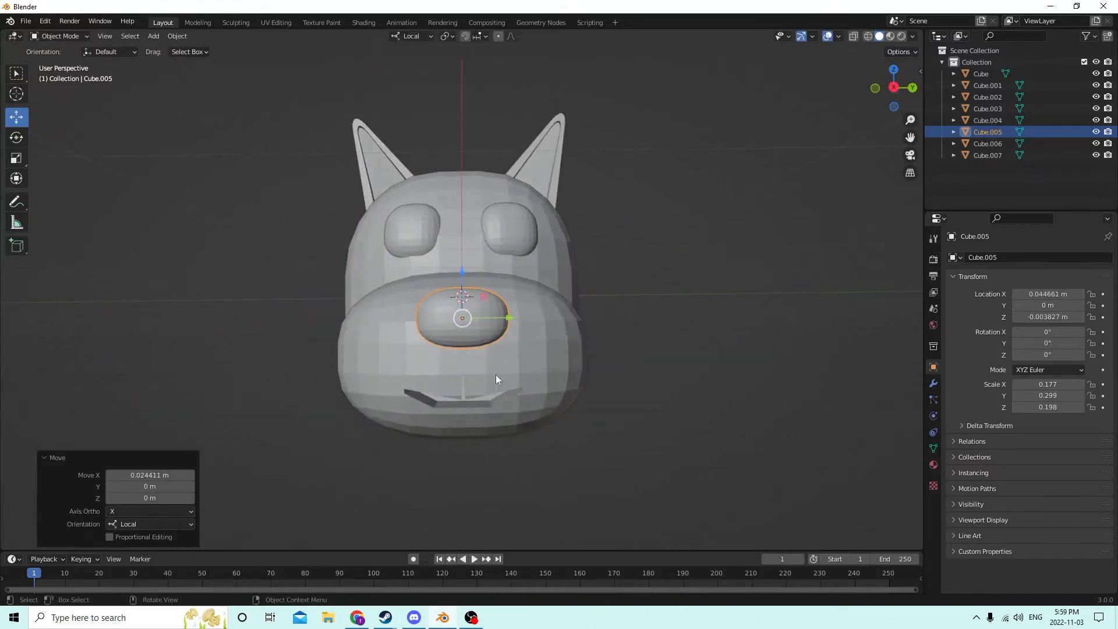
Select the muzzle together with the nose and move both about 0.017 m back toward the head along X.
left_click(515, 371, "shift")
middle_click_drag(532, 367, 665, 382)
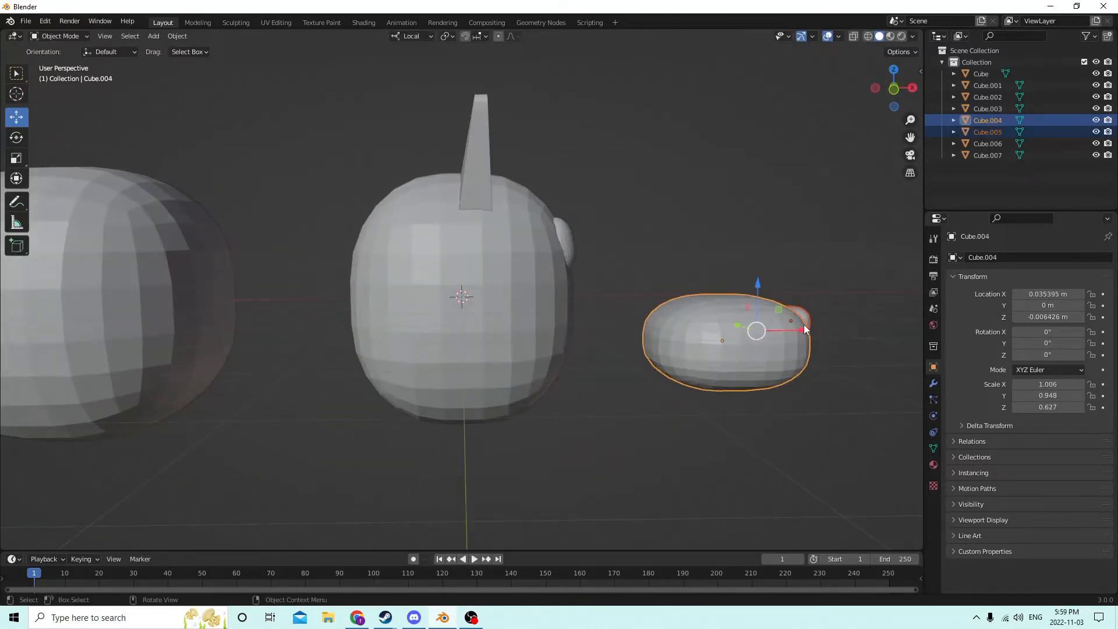
left_click_drag(803, 328, 671, 329)
middle_click_drag(671, 330, 620, 296)
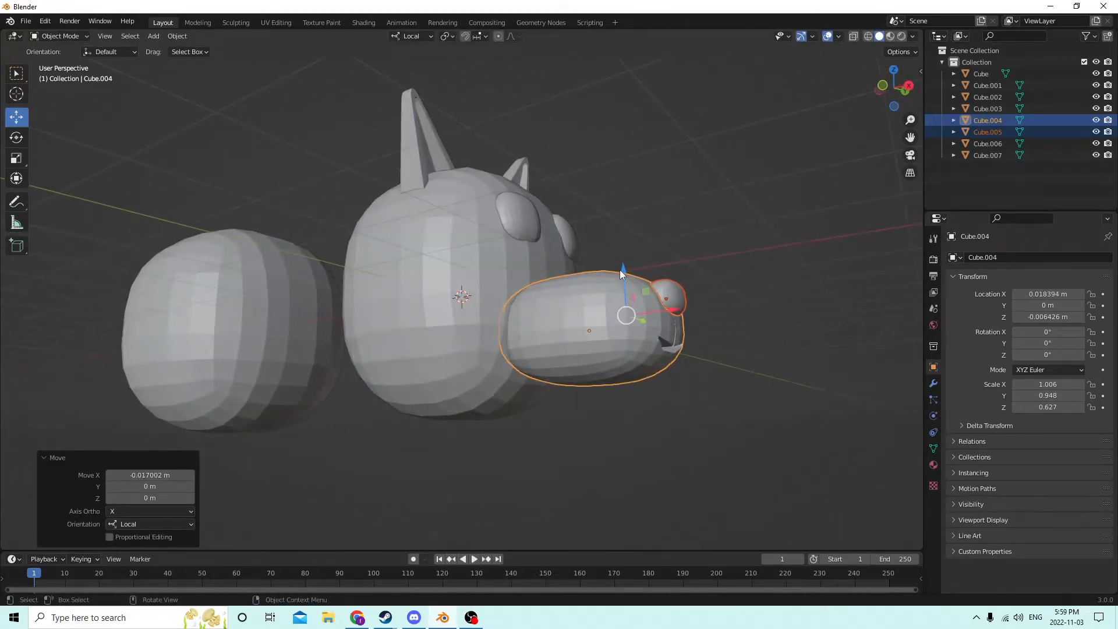
Lower the muzzle and nose about 0.002 m and push them farther back into the head along X.
left_click_drag(619, 270, 621, 289)
middle_click_drag(620, 289, 677, 382)
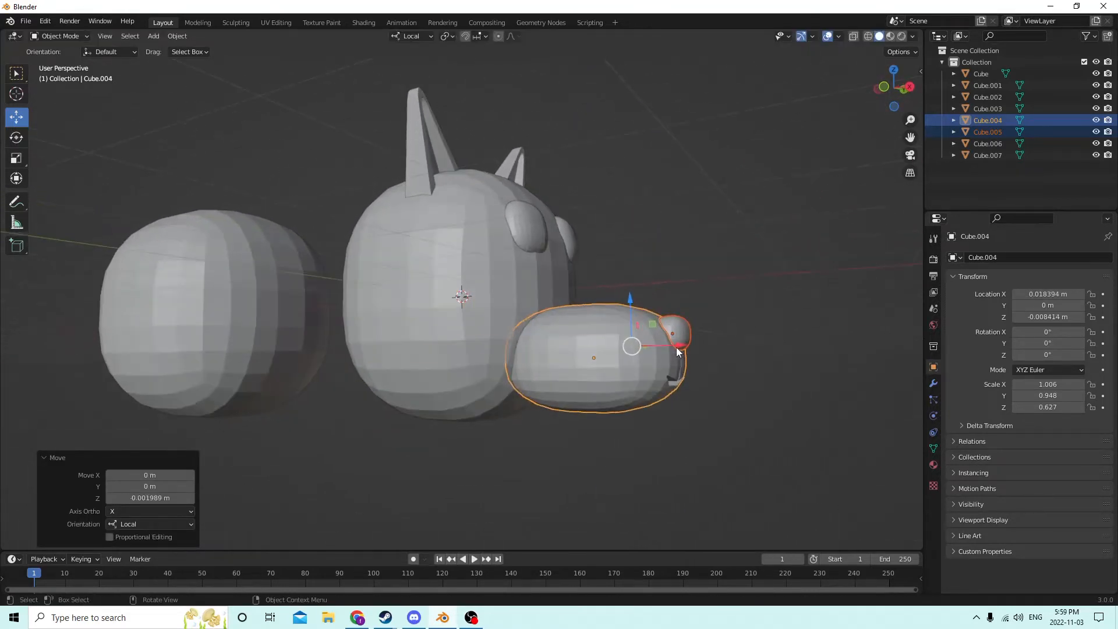
left_click_drag(676, 347, 636, 337)
middle_click_drag(636, 337, 495, 296)
Select both eyes together, lower them along Z to about 0.005 m, and clear the selection.
left_click(411, 235)
middle_click_drag(411, 236, 458, 248)
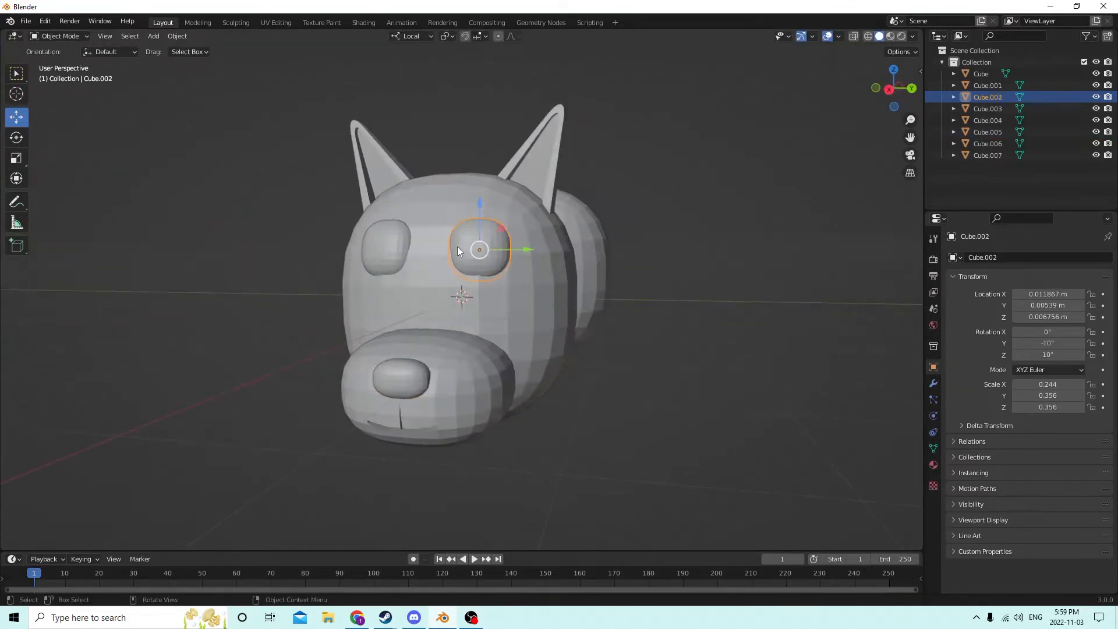
left_click(364, 247, "shift")
left_click_drag(441, 204, 444, 225)
middle_click_drag(444, 225, 878, 254)
left_click(816, 275)
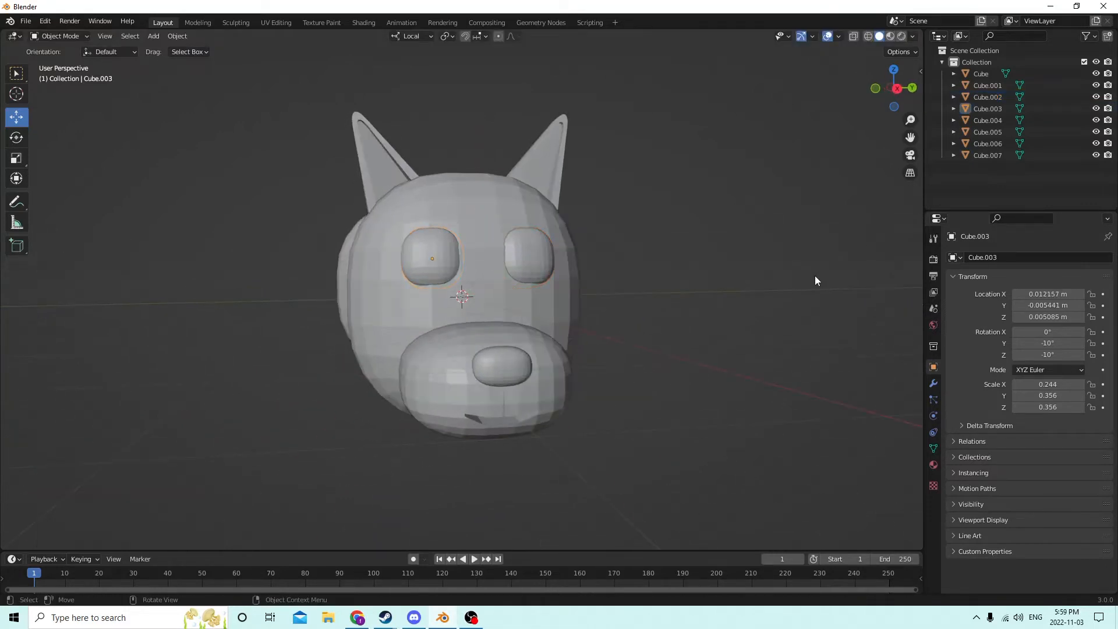
Flatten the head to a Z scale of about 1.201 and lower it about 0.0034 m along Z.
middle_click_drag(815, 275, 332, 202)
left_click(520, 293)
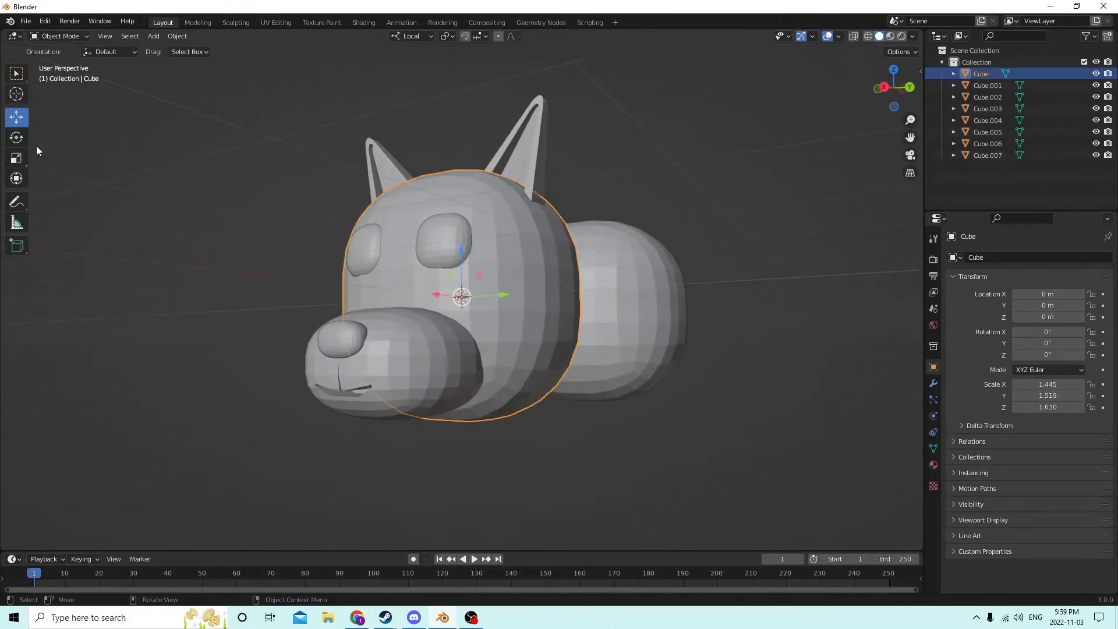
left_click(17, 158)
middle_click_drag(159, 169, 288, 180)
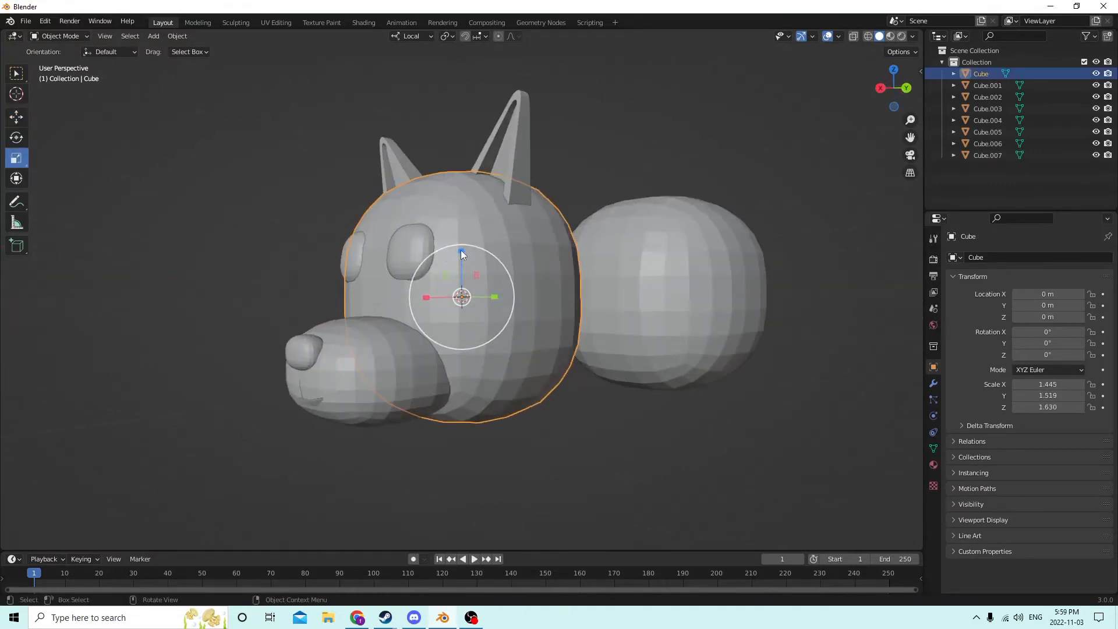
mouse_move(460, 250)
left_mouse_down()
mouse_move(461, 263)
mouse_move(459, 234)
mouse_move(459, 245)
left_mouse_up()
left_click(18, 118)
middle_click_drag(459, 245, 545, 250)
Enlarge the head uniformly and narrow it along Y, to a scale of about 1.742 X, 1.300 Y and 1.447 Z.
left_click(16, 158)
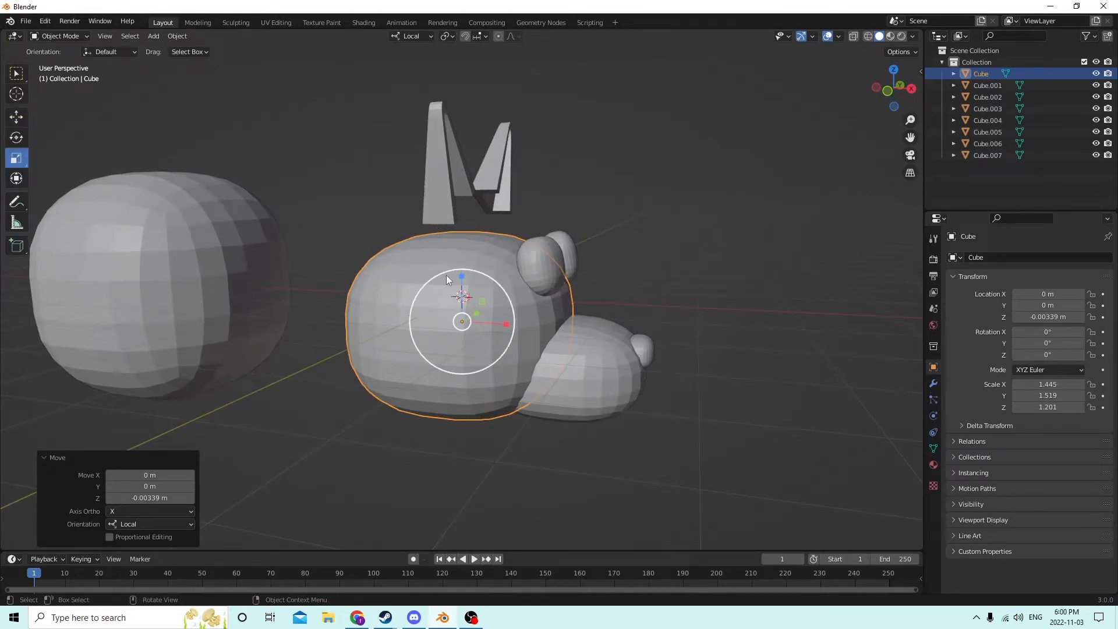
mouse_move(464, 272)
left_mouse_down()
mouse_move(460, 250)
mouse_move(458, 262)
left_mouse_up()
middle_click_drag(458, 261, 353, 257)
left_click_drag(507, 326, 495, 322)
middle_click_drag(495, 322, 409, 312)
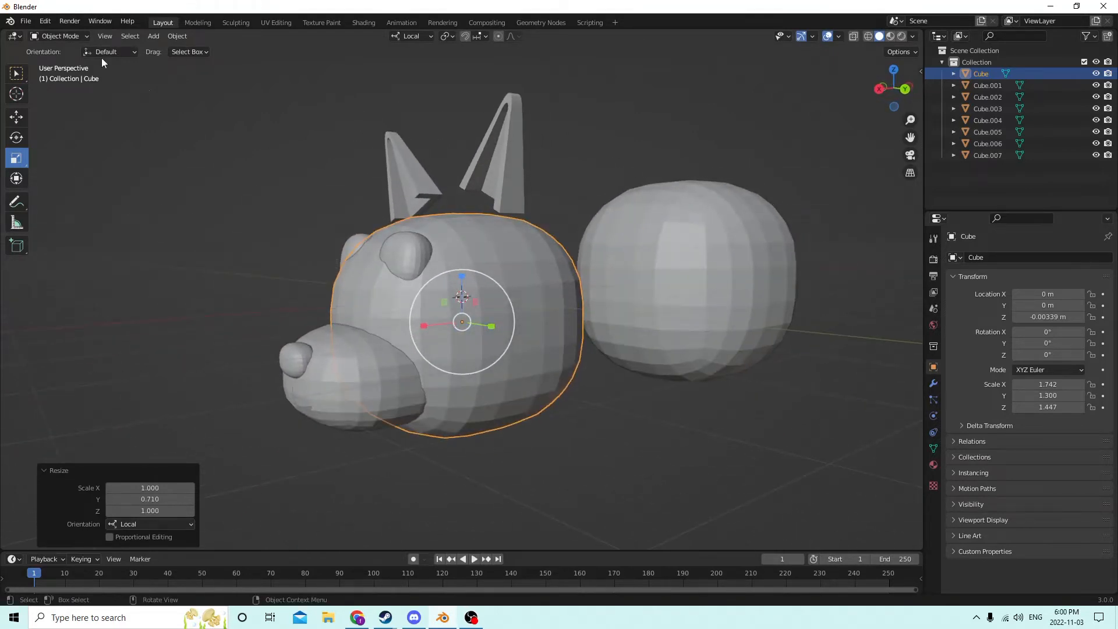
Raise the head about 0.0018 m along Z and shift it about 0.0016 m backward along X.
left_click(17, 119)
left_click_drag(459, 278, 453, 256)
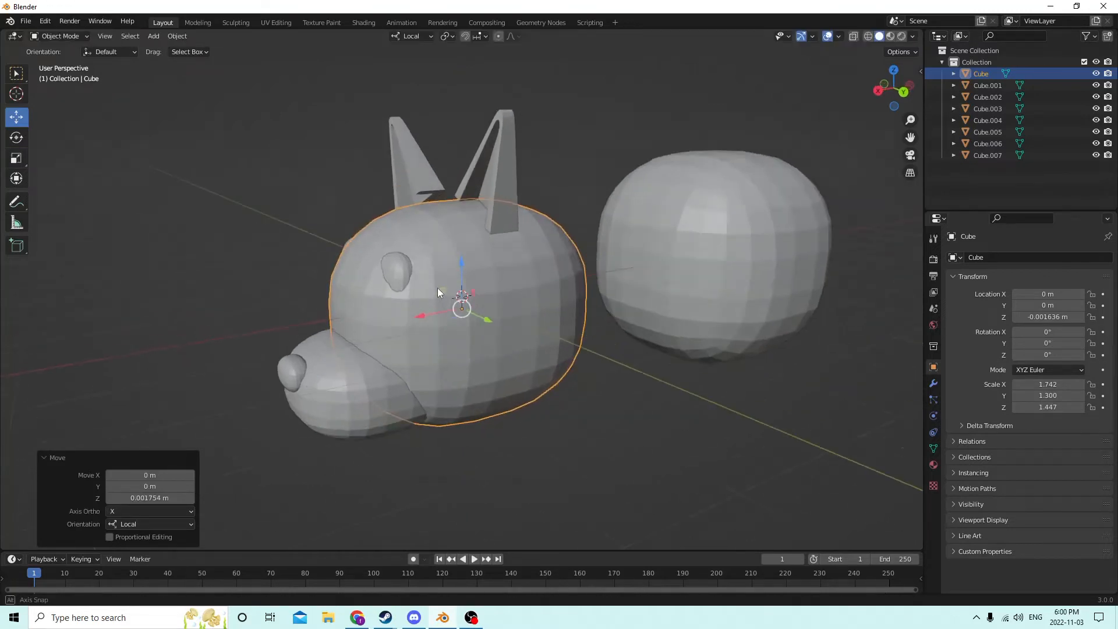
middle_click_drag(438, 287, 387, 313)
left_click_drag(414, 314, 424, 311)
middle_click_drag(424, 311, 570, 169)
Slide the ear on the positive Y side down its local Z axis to about Y 0.0099 m, Z 0.0156 m.
left_click(541, 174)
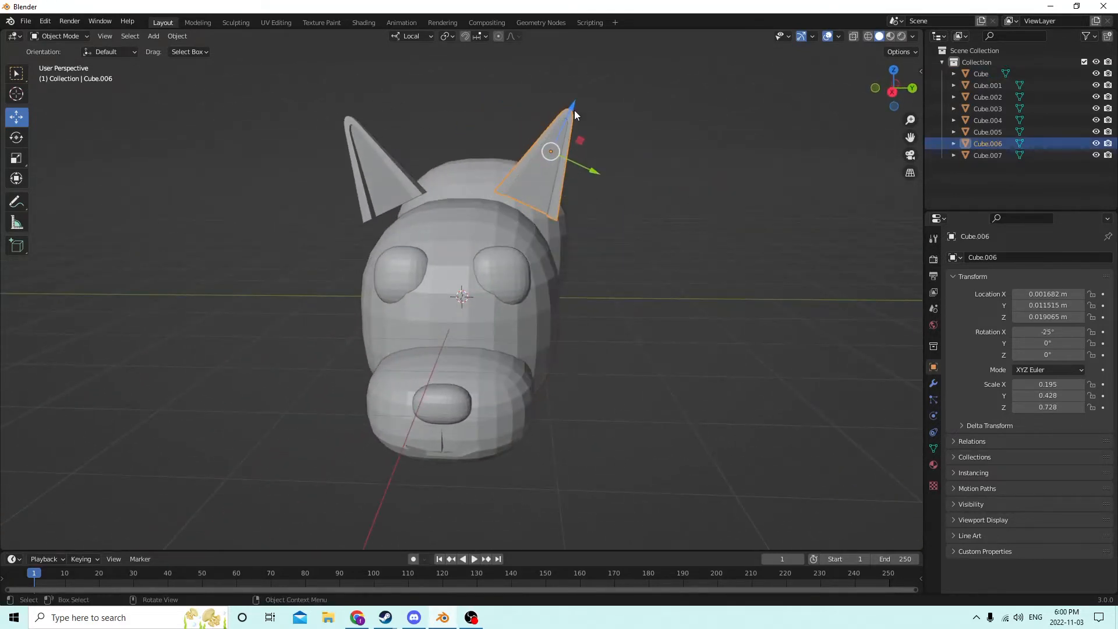
left_click_drag(572, 107, 557, 127)
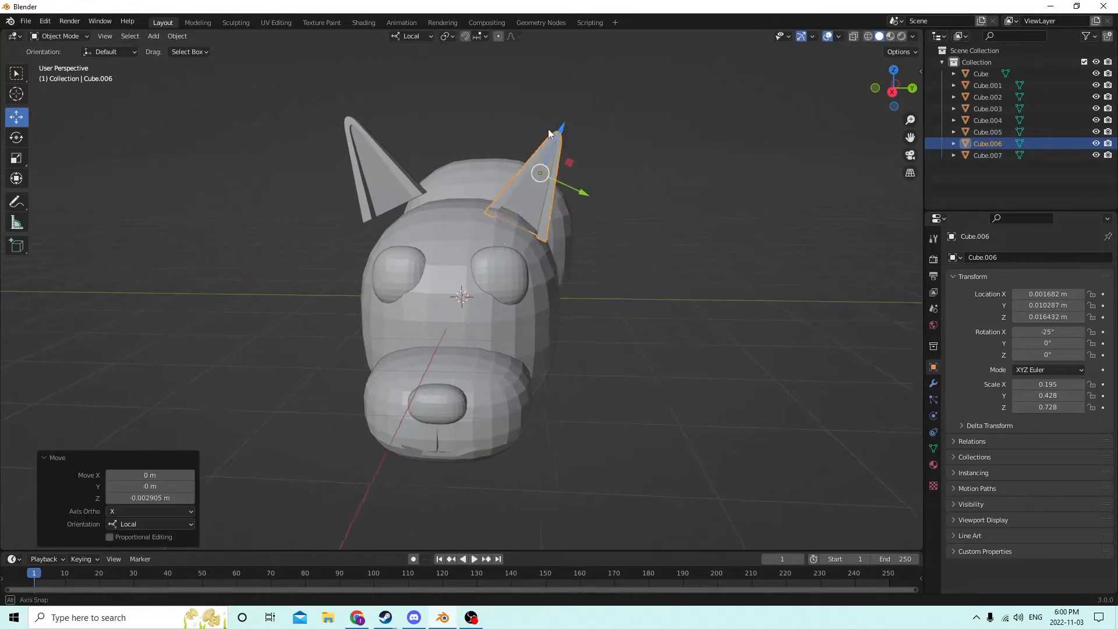
mouse_move(549, 133)
middle_mouse_down()
mouse_move(532, 113)
mouse_move(540, 121)
middle_mouse_up()
left_click_drag(558, 128, 550, 139)
middle_click_drag(550, 138, 400, 160)
Slide the opposite ear down its local Z axis onto the head, to about Y -0.0099 m, Z 0.0157 m.
left_click(386, 164)
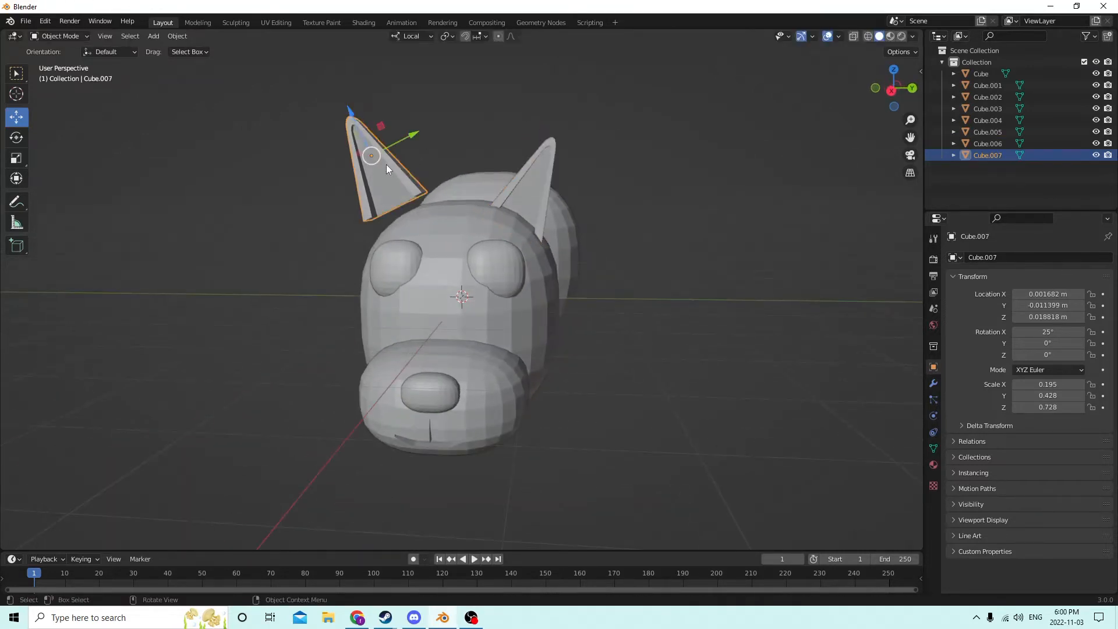
left_click_drag(356, 127, 363, 138)
middle_click_drag(363, 136, 456, 274)
Shorten the head to an X scale of about 1.560 and move it about 0.0014 m forward along X.
scroll(294, 135, "down", 3)
left_click(460, 316)
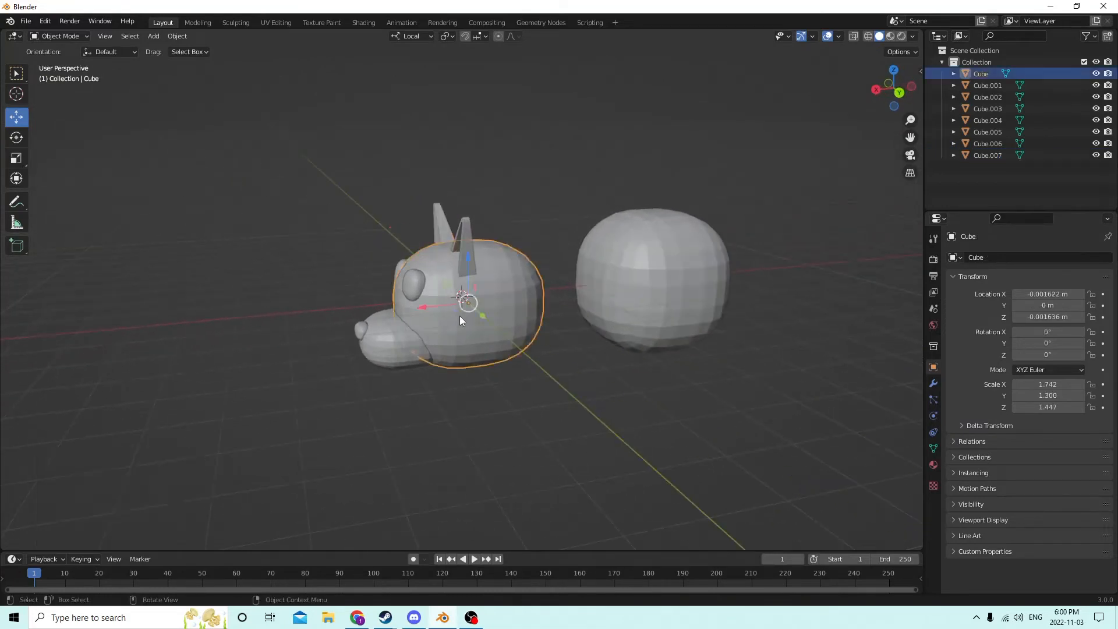
middle_click_drag(460, 316, 425, 317)
left_click(16, 158)
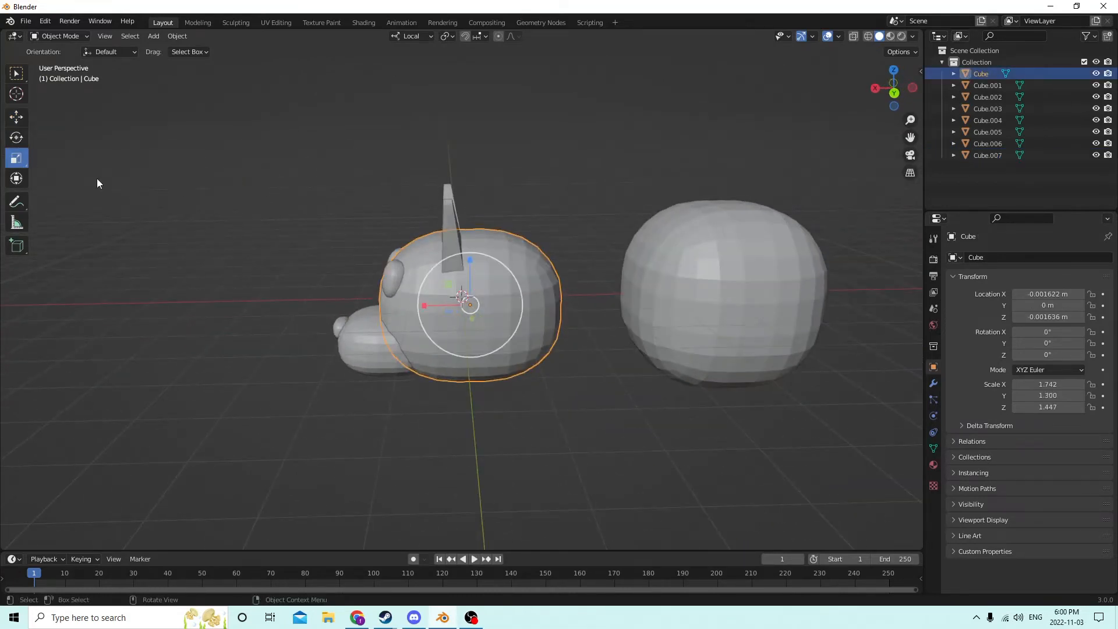
left_click_drag(417, 306, 431, 304)
middle_click_drag(431, 304, 443, 303)
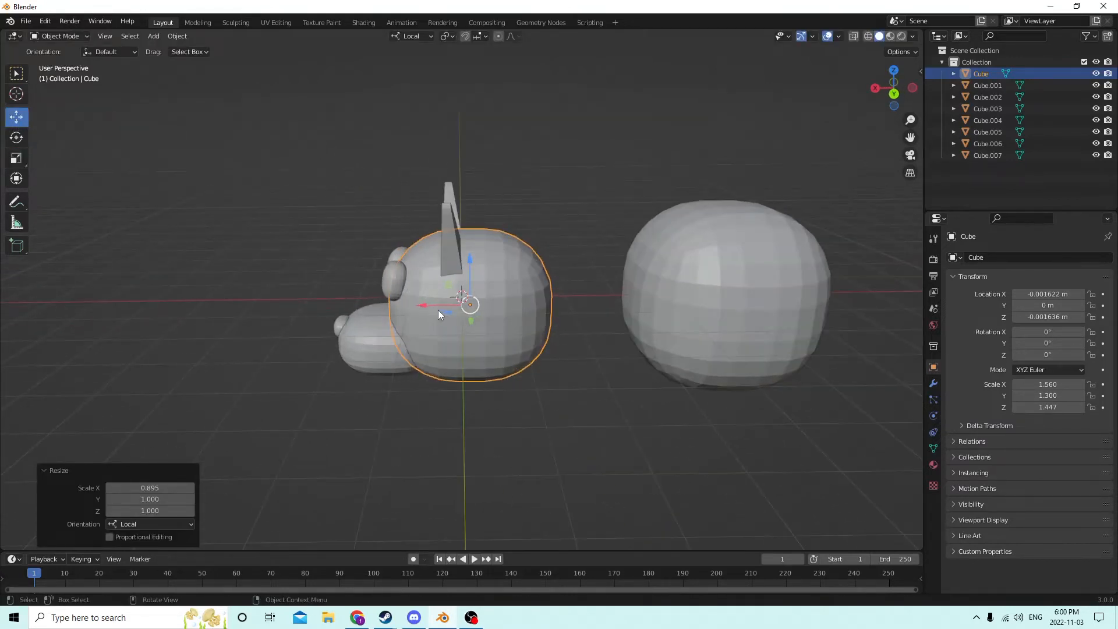
left_click_drag(438, 310, 416, 303)
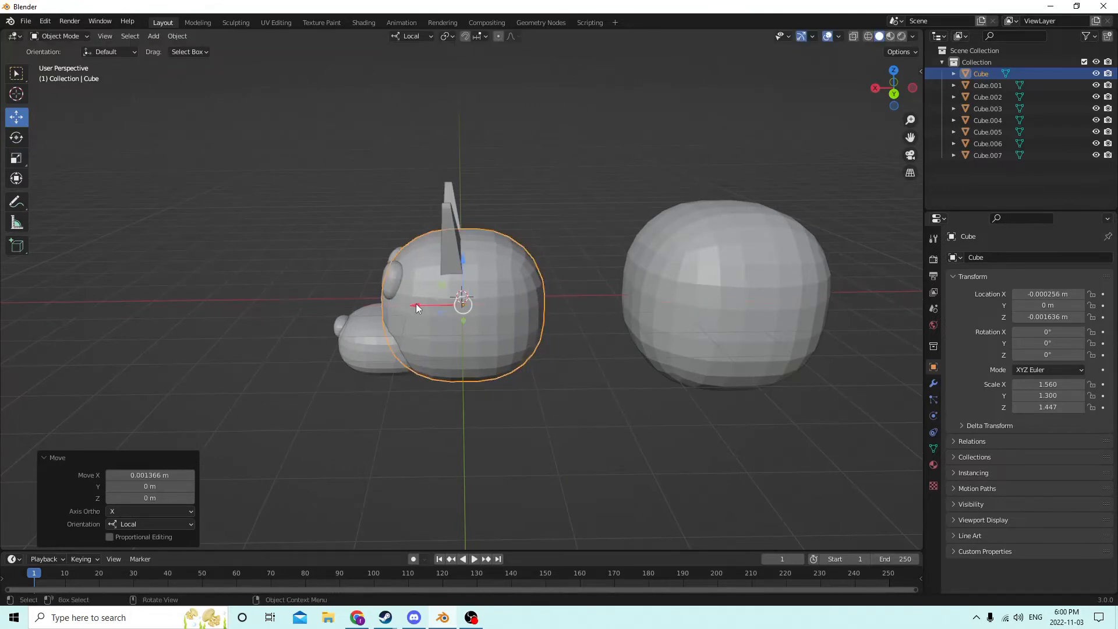
middle_click_drag(416, 303, 444, 332)
left_click(672, 298)
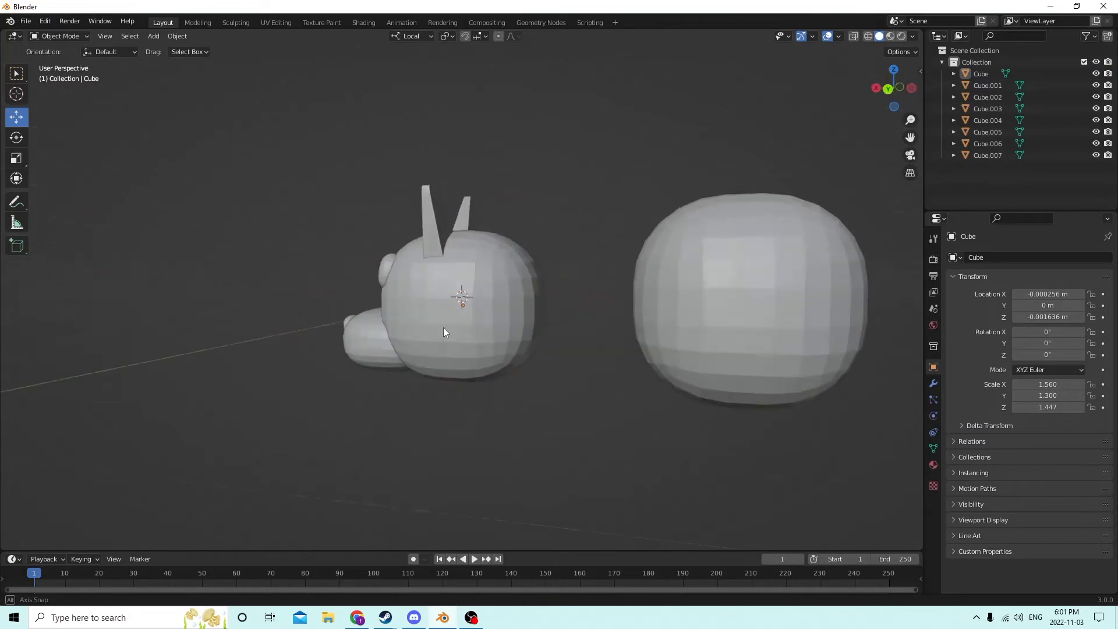
left_click(722, 292)
middle_click_drag(722, 292, 393, 236)
scroll(495, 269, "up", 2)
key("Tab")
key("Tab")
Open both ears together for mesh editing and select the long slanted edges along the back of each ear.
left_click(400, 249)
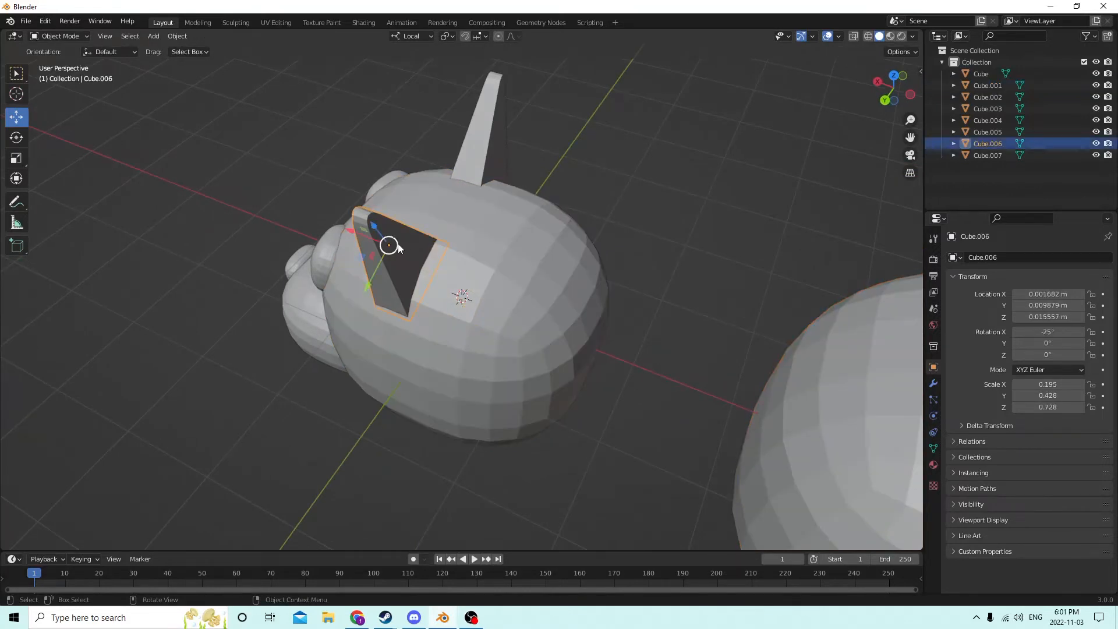
left_click(502, 128, "shift")
key("Tab")
mouse_move(622, 164)
middle_mouse_down()
mouse_move(638, 146)
mouse_move(629, 153)
middle_mouse_up()
left_click(417, 279)
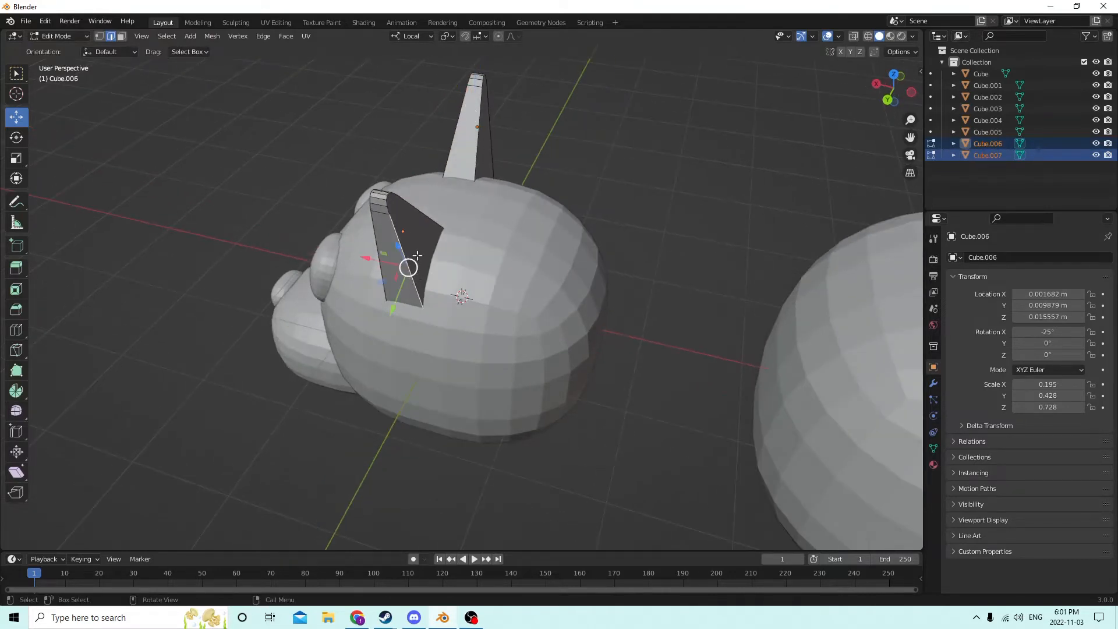
left_click(414, 216, "ctrl")
middle_click_drag(414, 216, 543, 216)
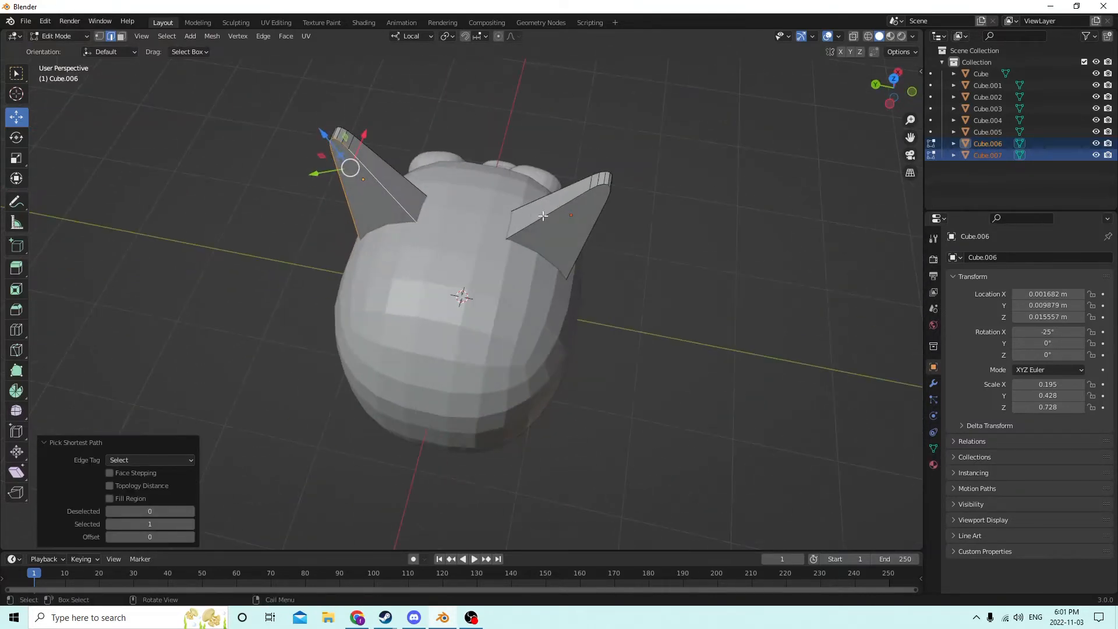
left_click(537, 218, "shift")
left_click(581, 252, "ctrl")
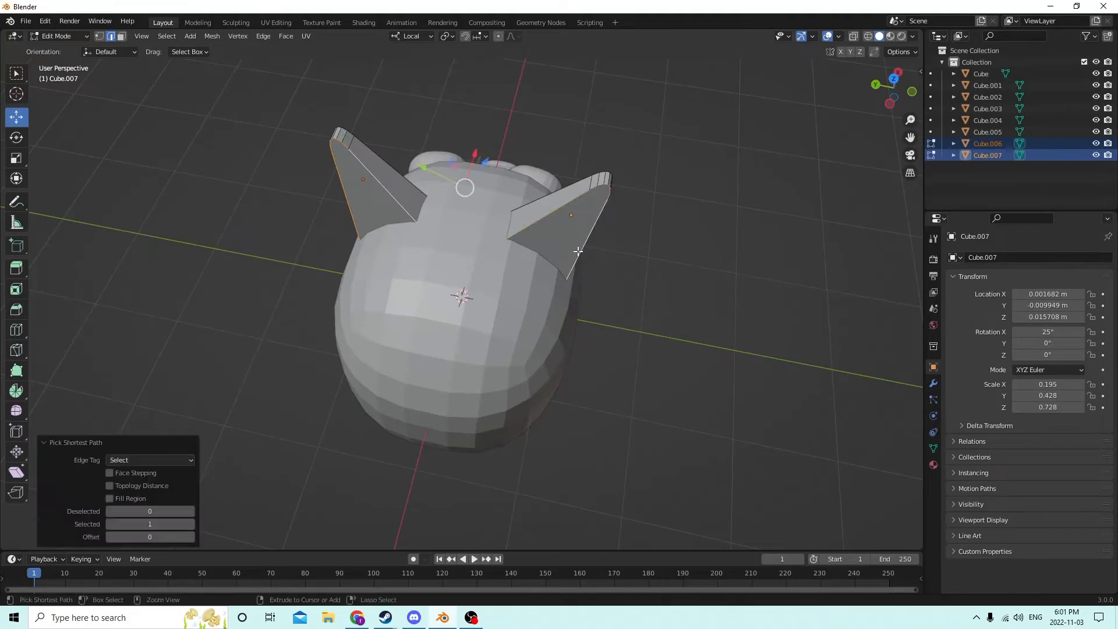
middle_click_drag(582, 252, 553, 229)
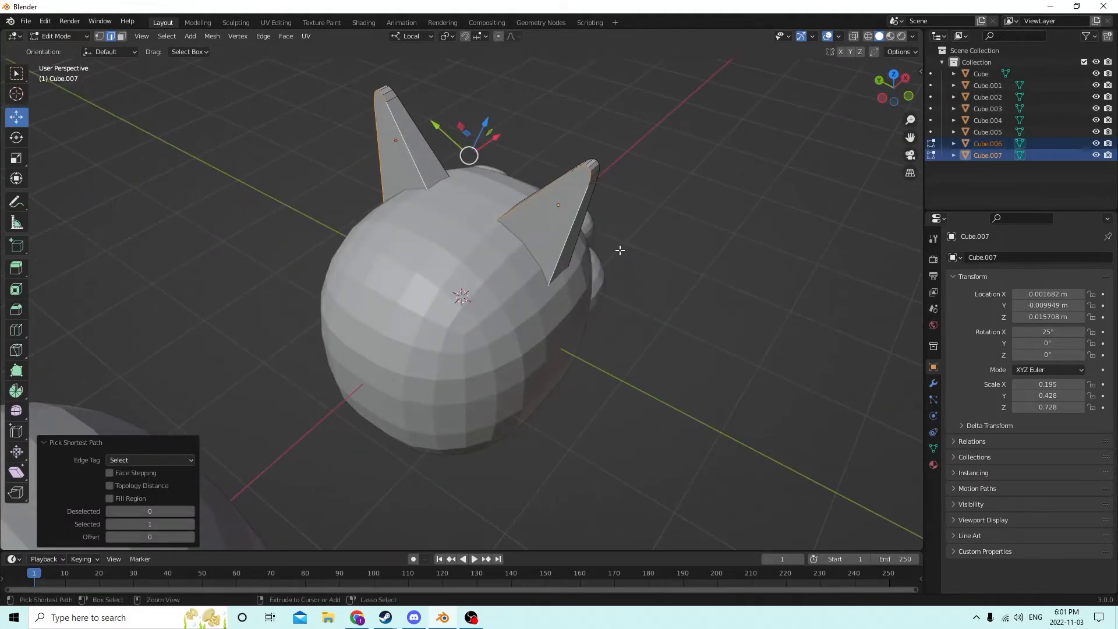
Bevel the selected edges of both ears with a width of about 0.00146 m and 6 segments, and return to Object Mode.
middle_click_drag(621, 249, 658, 244)
key("ctrl+b")
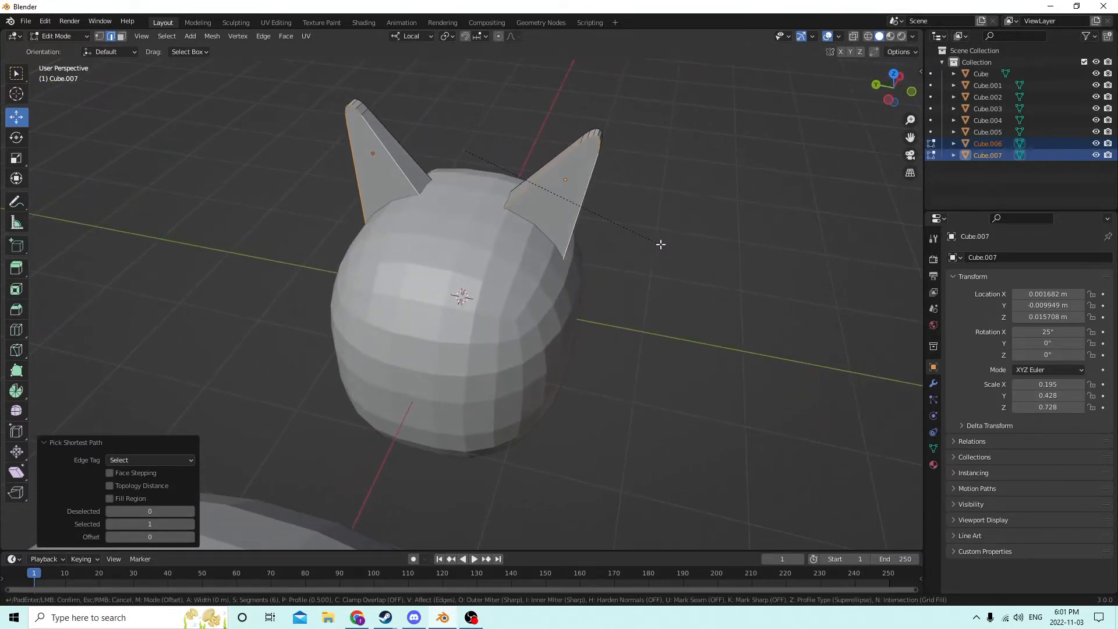
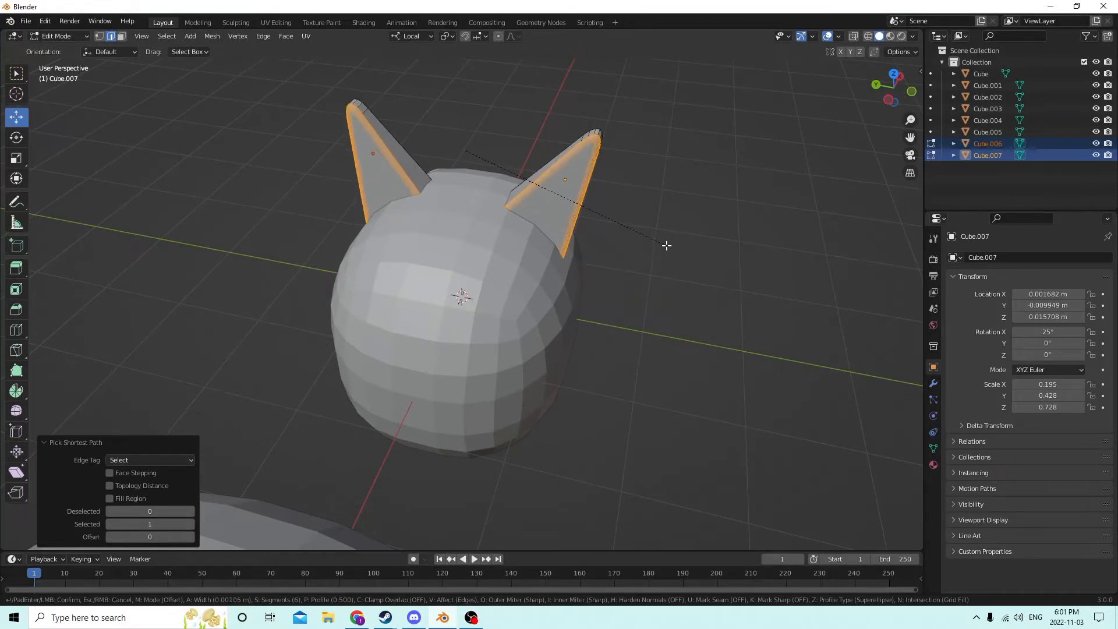
left_click(668, 245)
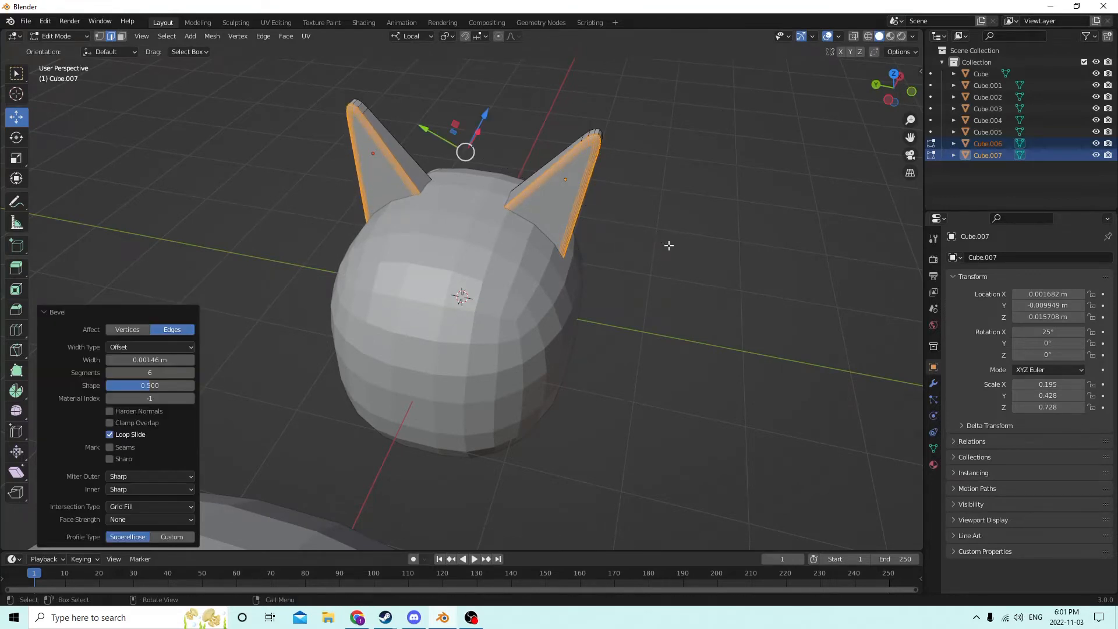
middle_click_drag(669, 245, 382, 260)
scroll(382, 261, "up", 2)
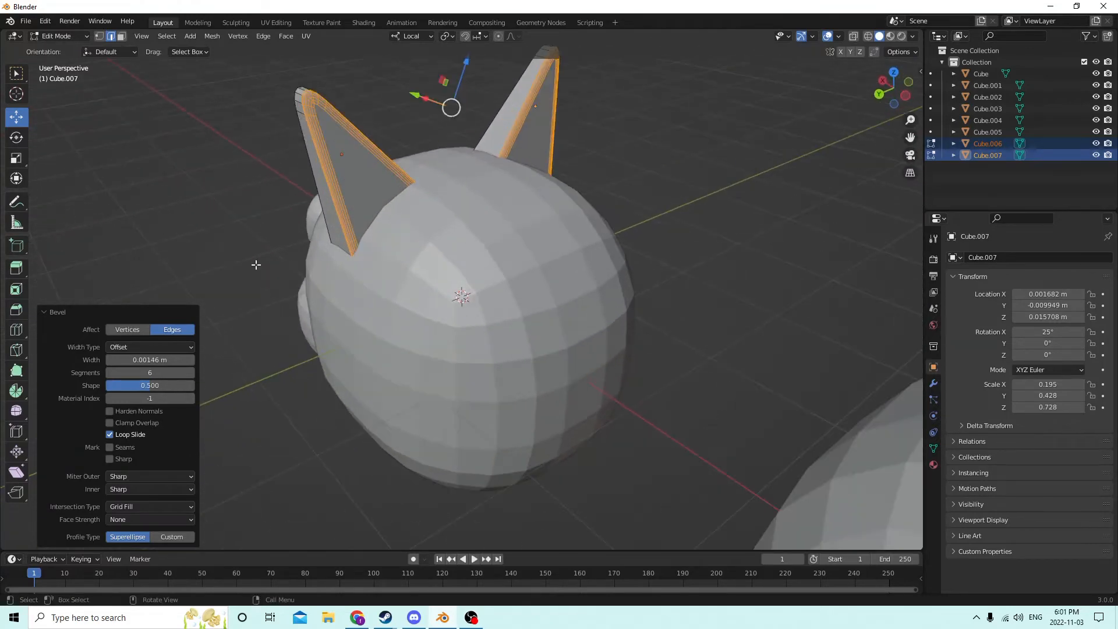
middle_click_drag(180, 170, 512, 206)
key("Tab")
Join the two ears, two eyes, nose and muzzle into the head as one object.
left_click(505, 204)
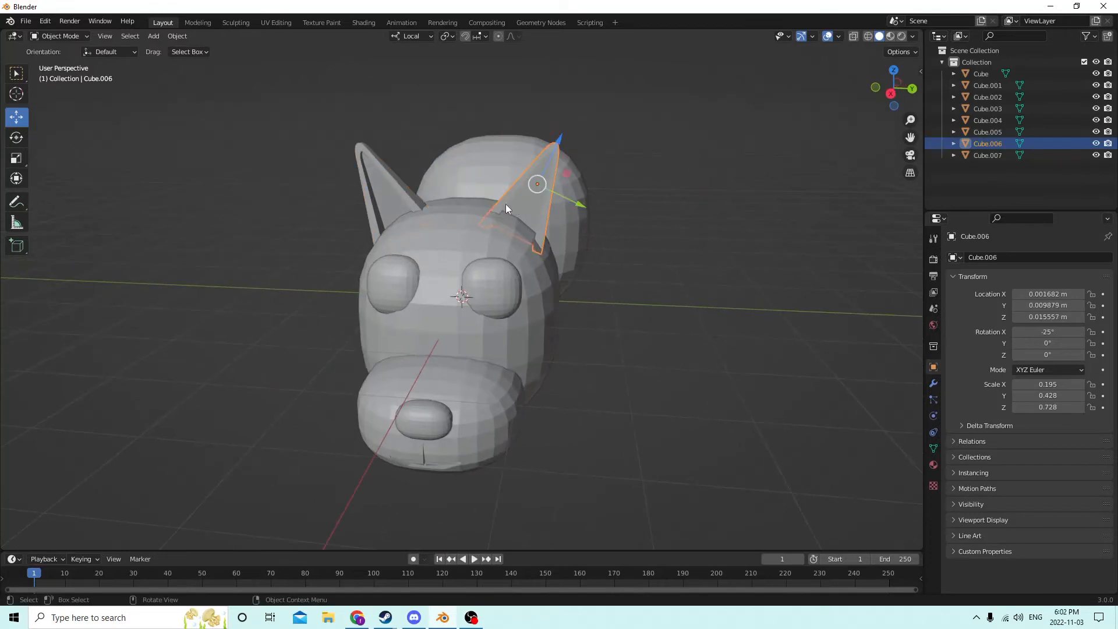
left_click(384, 198, "shift")
left_click(386, 274, "shift")
left_click(512, 277, "shift")
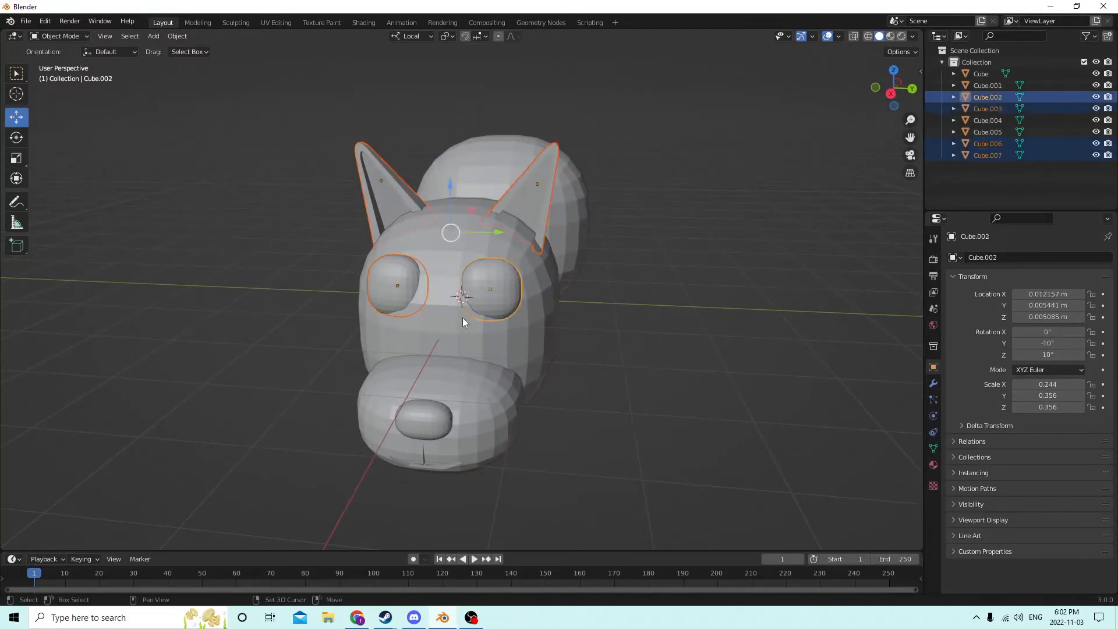
left_click(428, 410, "shift")
left_click(460, 392, "shift")
left_click(463, 320, "shift")
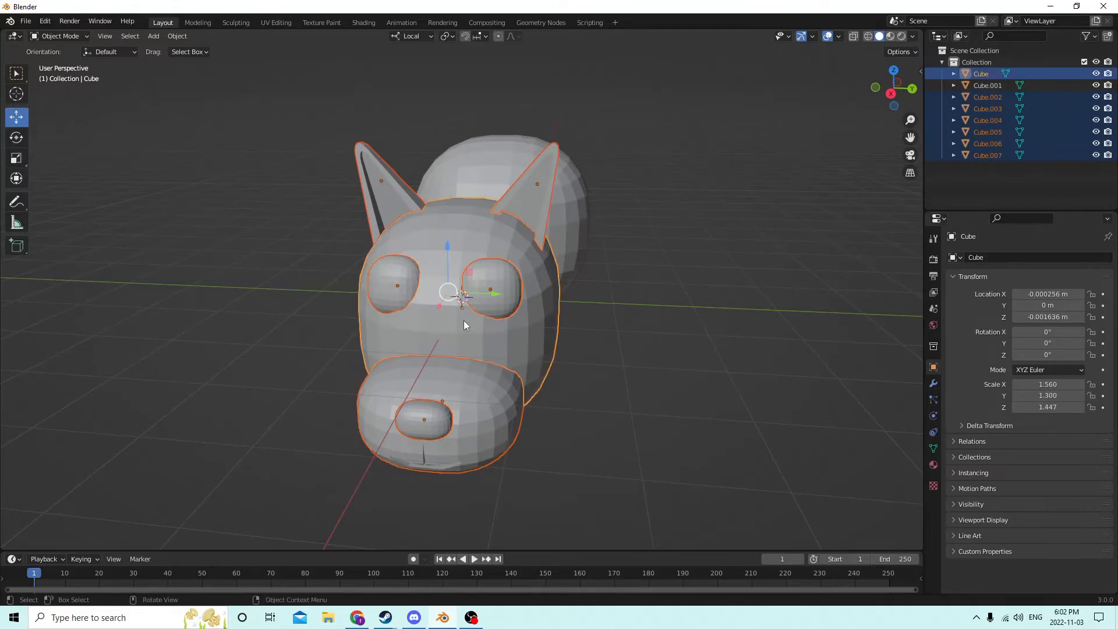
key("ctrl+j")
Lower the rounded body block behind the head by about 0.0294 m along its Z axis.
middle_click_drag(470, 314, 421, 219)
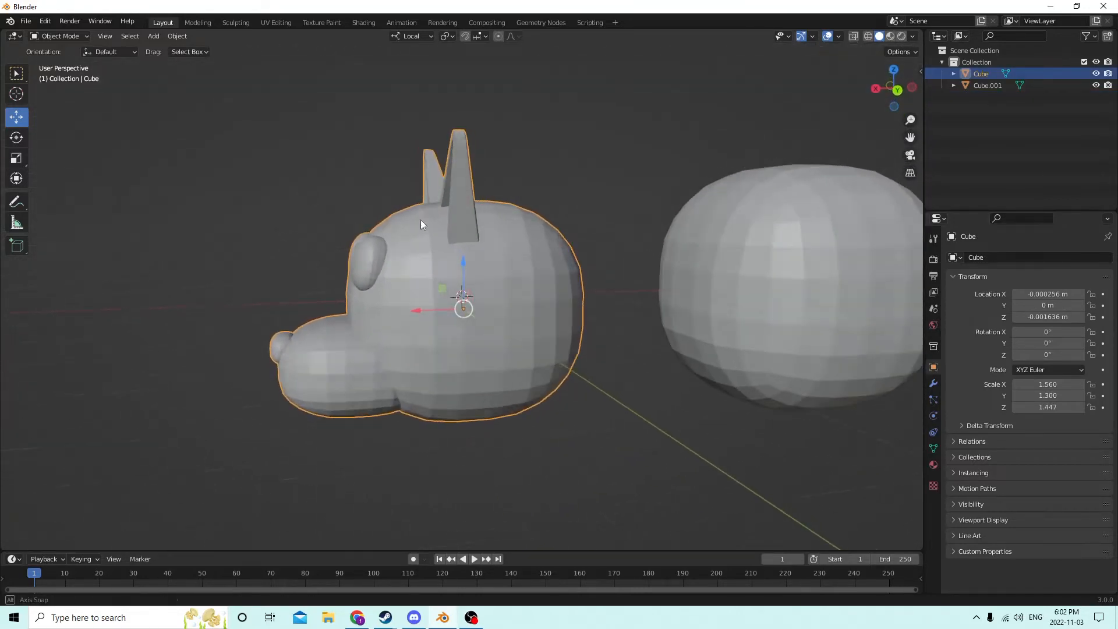
left_click(747, 226)
middle_click_drag(746, 226, 804, 257)
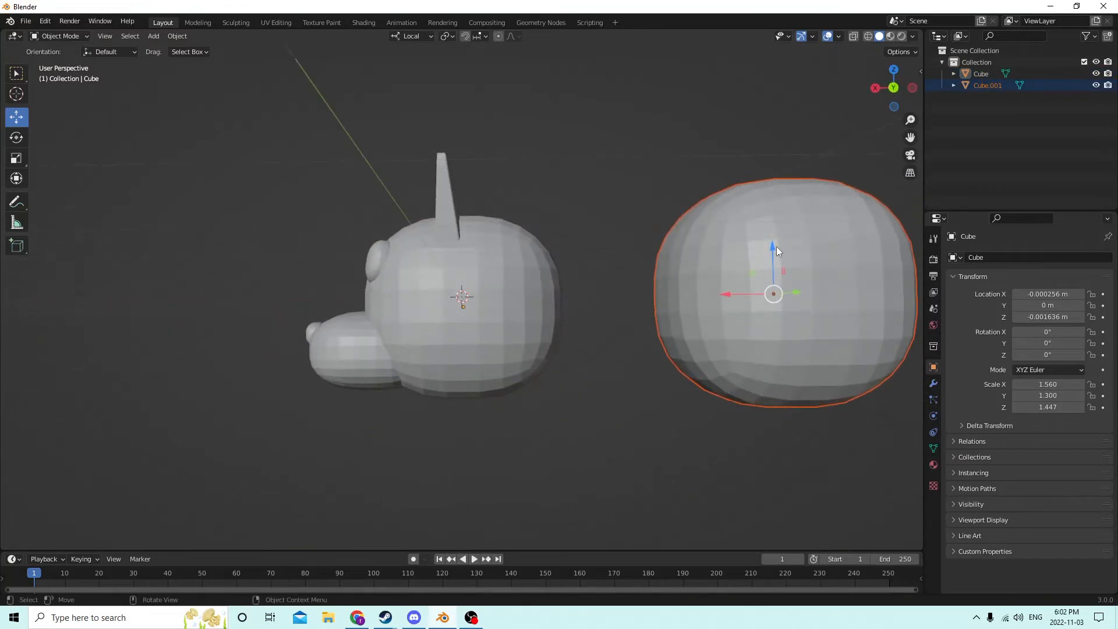
key("g")
key("z")
left_click_drag(771, 312, 778, 430)
scroll(768, 416, "down", 3)
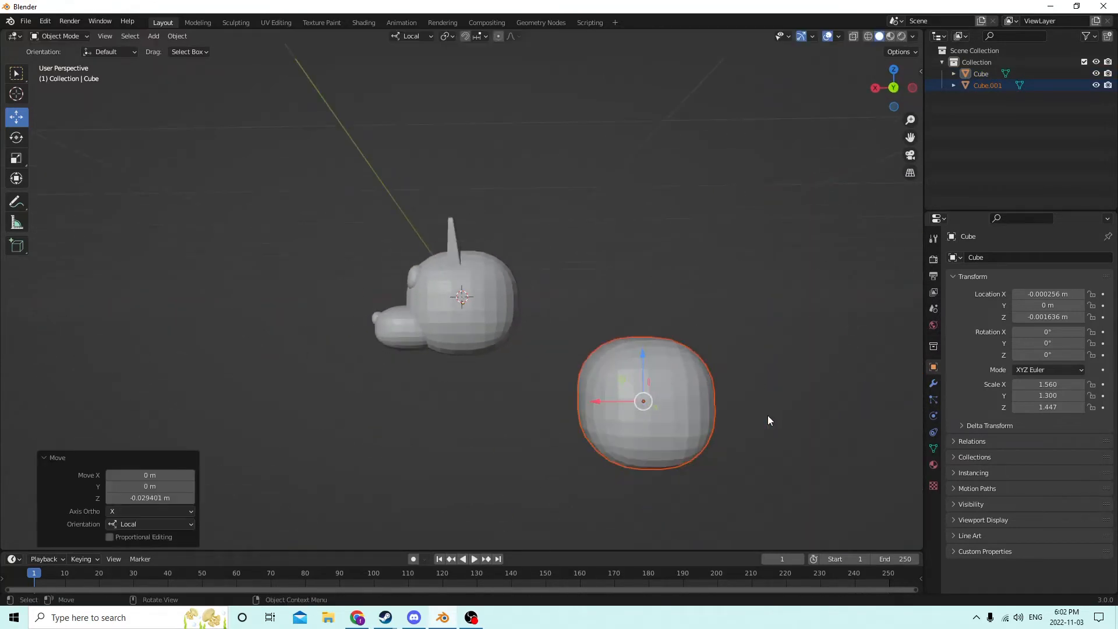
Stretch the body block along its local X axis by a factor of about 2.586.
middle_click_drag(768, 415, 721, 430)
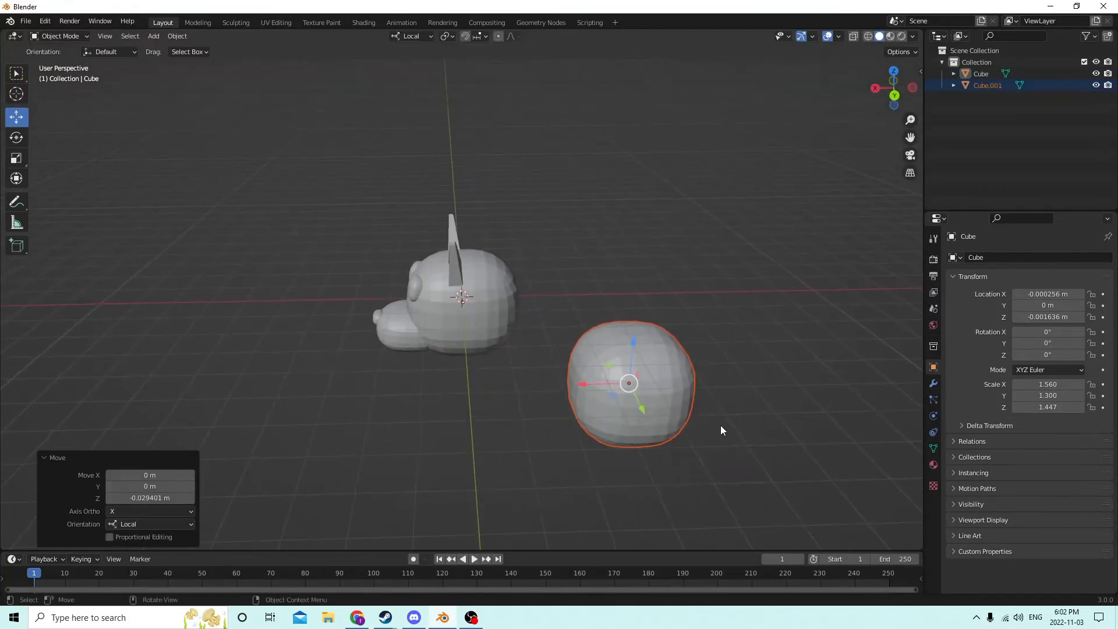
left_click(17, 158)
left_click_drag(582, 384, 498, 394)
Raise the elongated body slightly and shift it about 0.0064 m backward along X, away from the head.
middle_click_drag(498, 395, 308, 222)
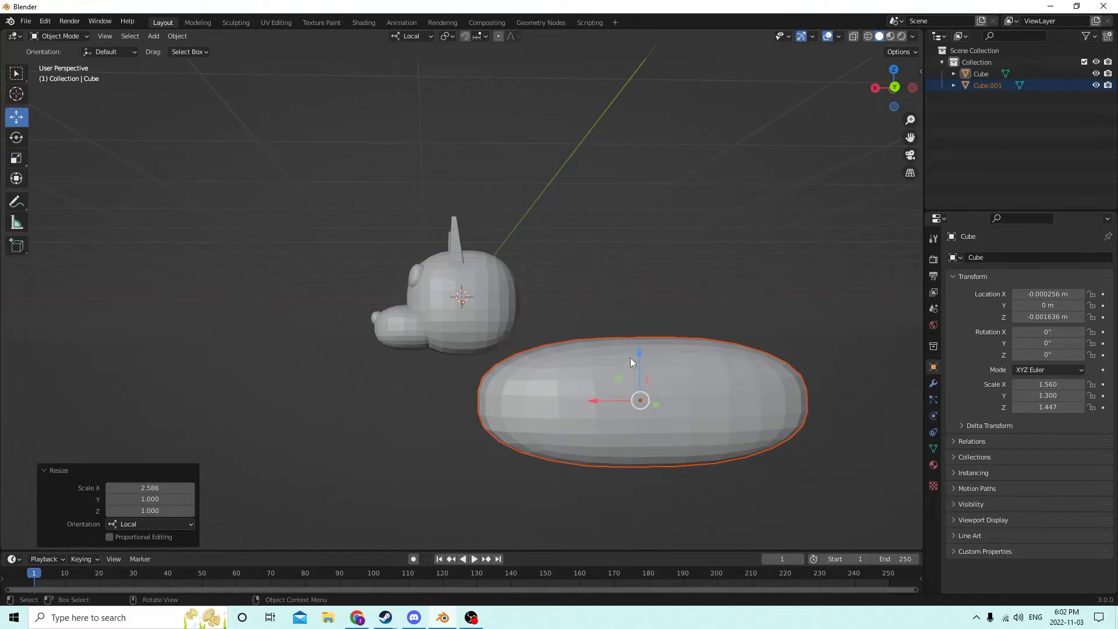
left_click_drag(631, 359, 642, 362)
mouse_move(642, 361)
middle_mouse_down()
mouse_move(607, 375)
mouse_move(645, 367)
middle_mouse_up()
left_click_drag(645, 367, 646, 330)
middle_click_drag(647, 330, 645, 356)
left_click_drag(592, 386, 615, 386)
middle_click_drag(616, 386, 623, 360)
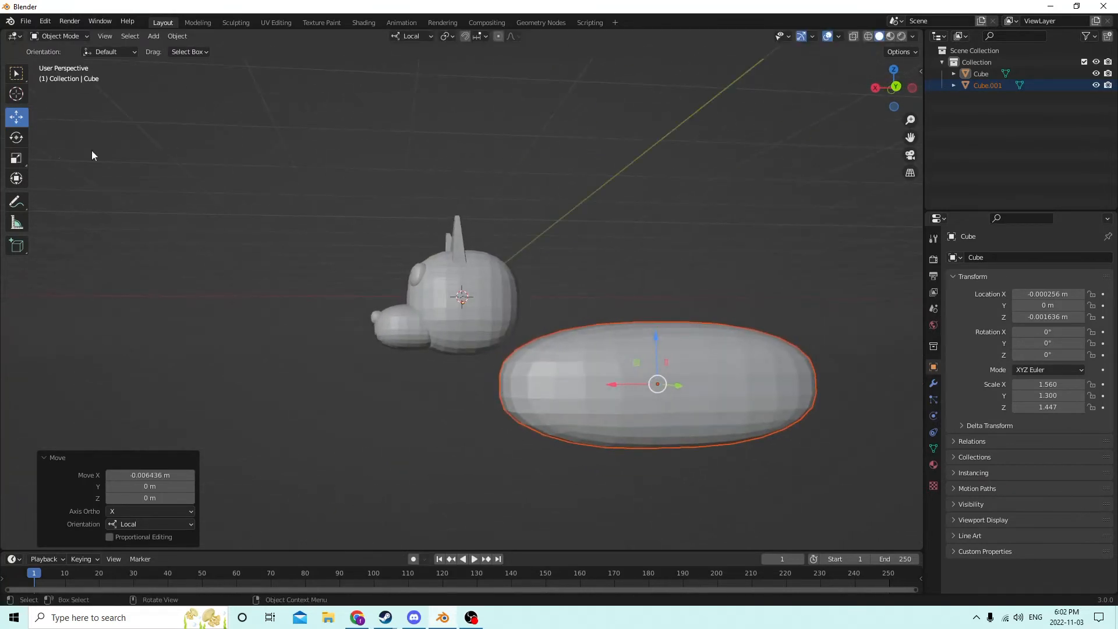
Flatten the body along its local Z axis to a scale of about 1.394.
left_click(23, 158)
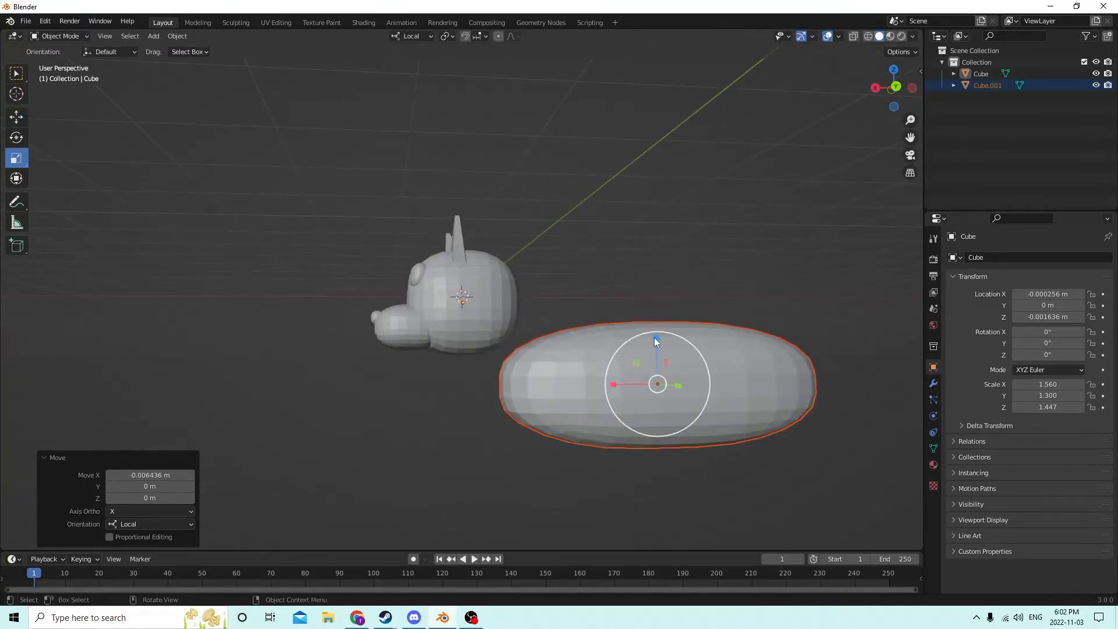
left_click_drag(655, 338, 654, 353)
middle_click_drag(655, 350, 577, 415)
Duplicate the body and move the copy about 0.0476 m forward along X, beneath the head.
key("shift+d")
right_click(612, 349)
middle_click_drag(611, 350, 575, 358)
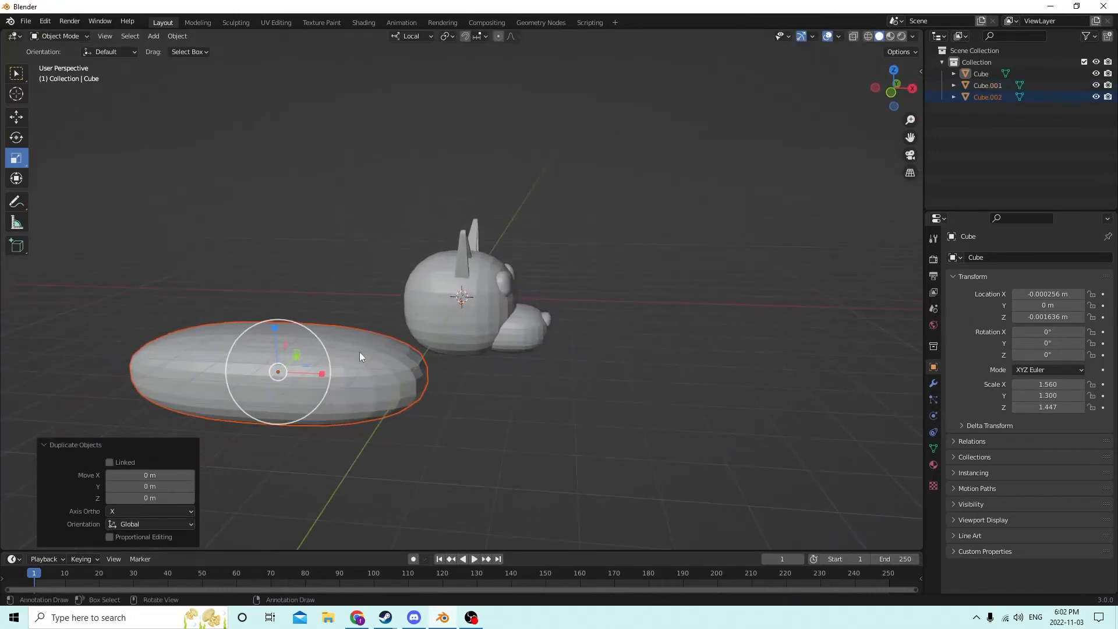
left_click(10, 121)
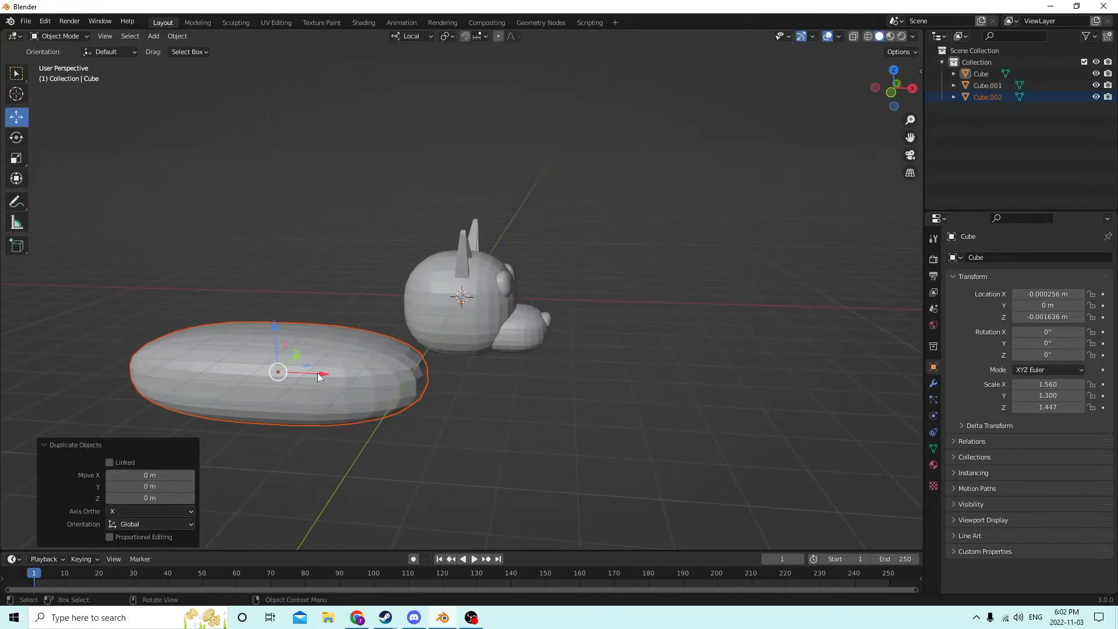
left_click_drag(318, 378, 502, 354)
Try rotating the head 15° about X and reset its X rotation to 0°.
middle_click_drag(503, 354, 627, 339)
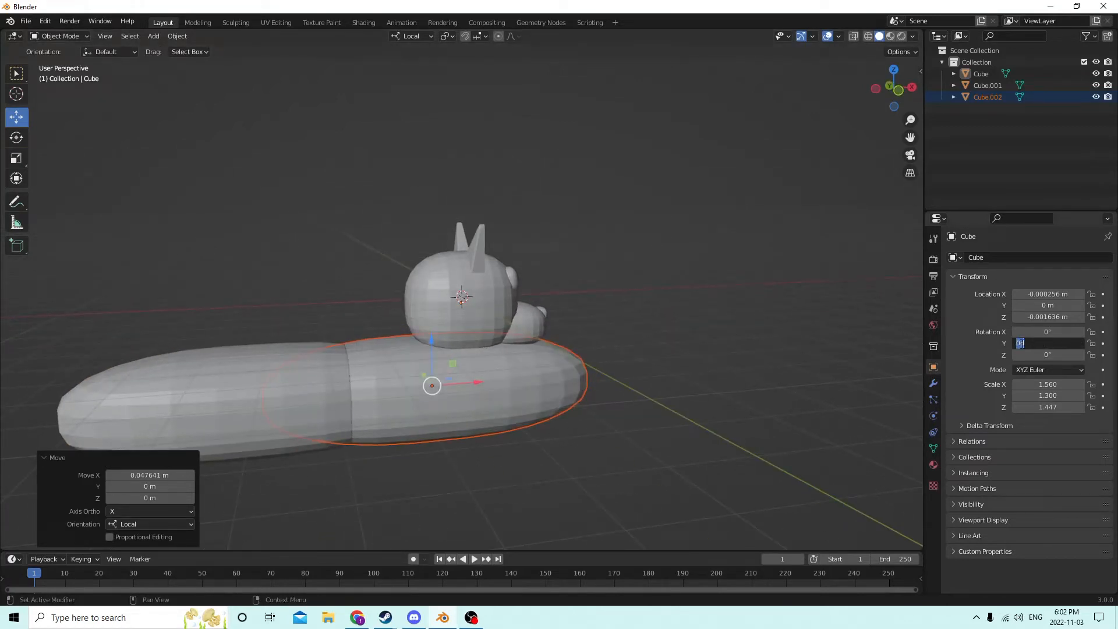
left_click(1033, 332)
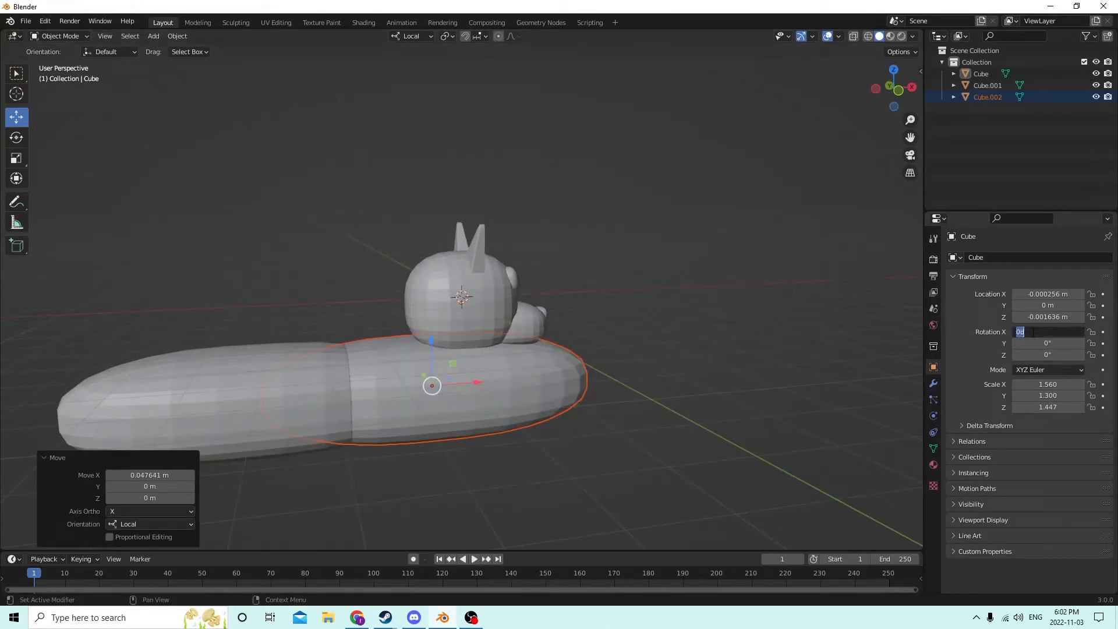
key("Return")
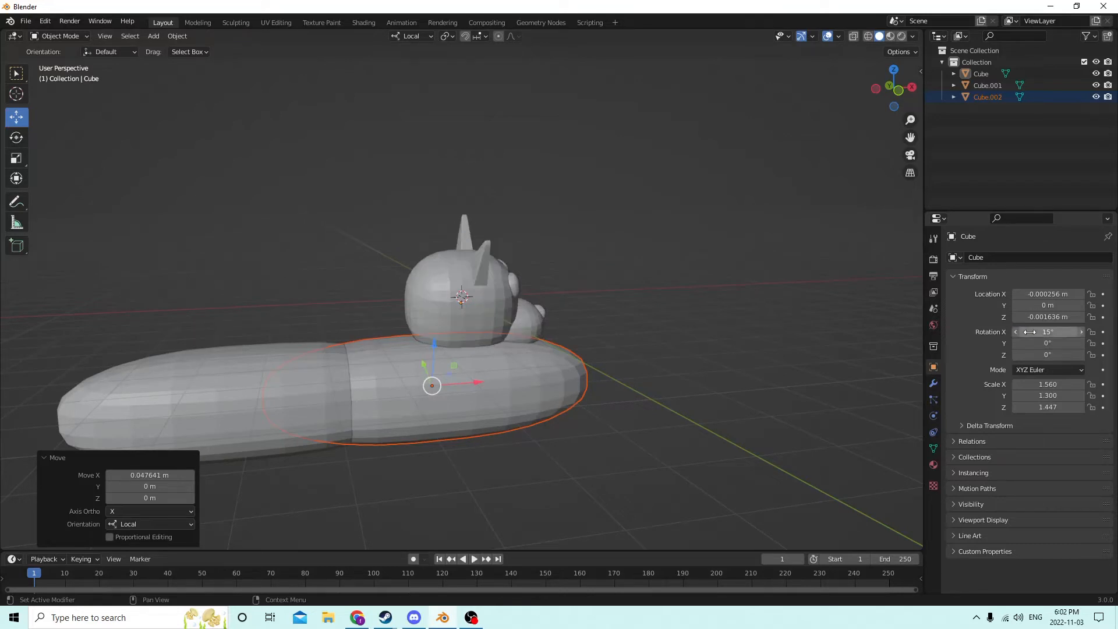
middle_click_drag(671, 276, 759, 327)
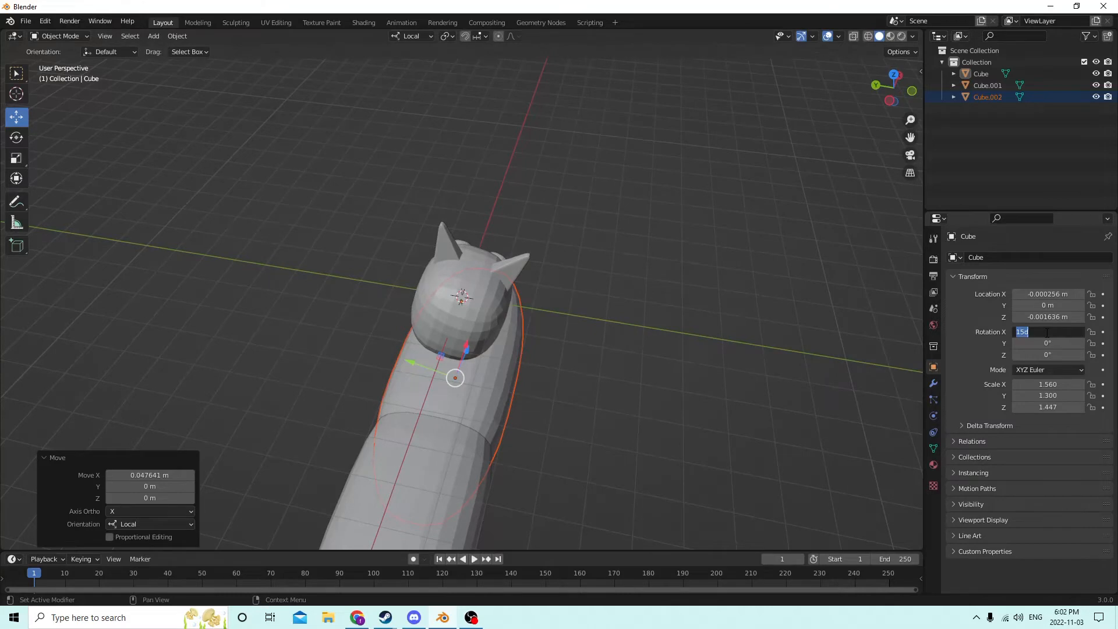
type("0")
key("Return")
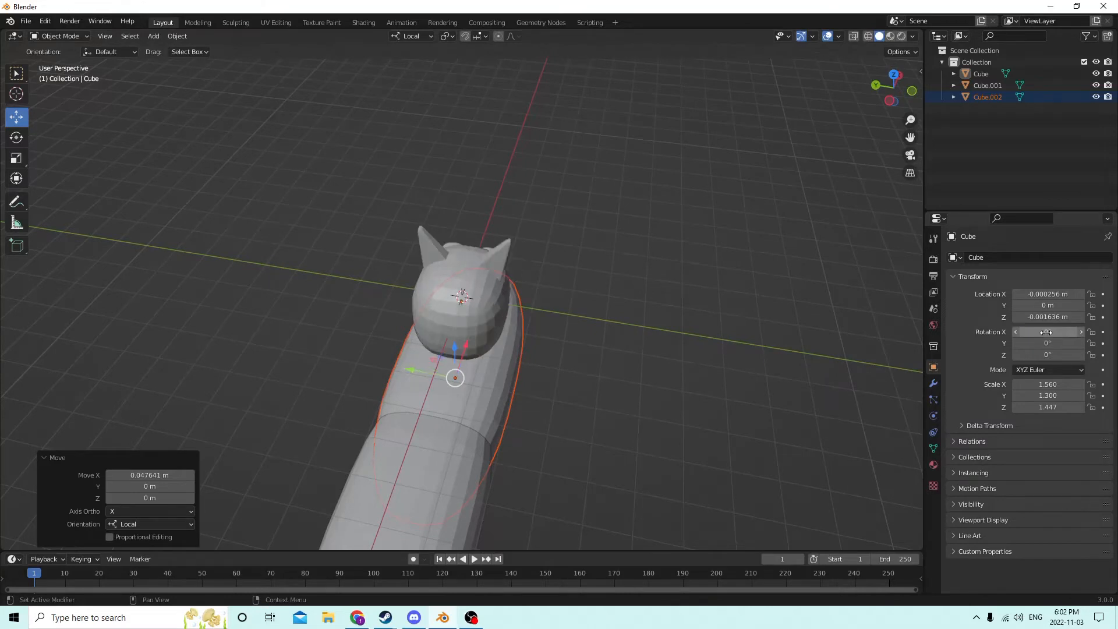
Make the duplicated body piece beneath the head the active selection.
left_click(735, 307)
middle_click_drag(735, 307, 638, 281)
left_click(422, 398)
middle_click_drag(422, 397, 418, 372)
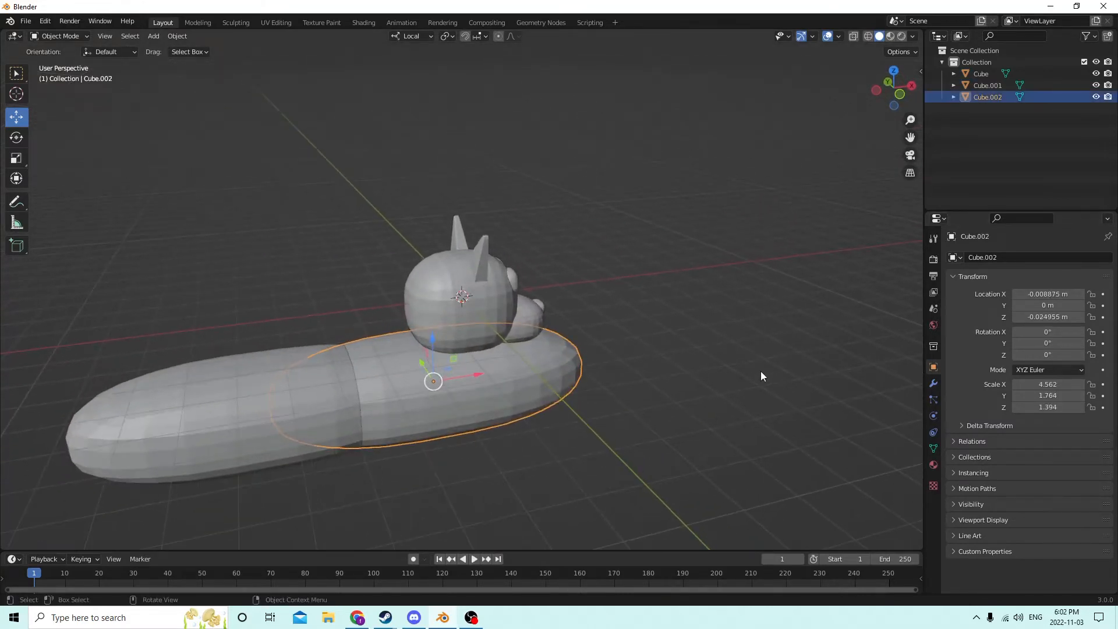
Try rotating the duplicated body piece 15° about Z and reset its Z rotation to 0°.
left_click(1037, 353)
key("Return")
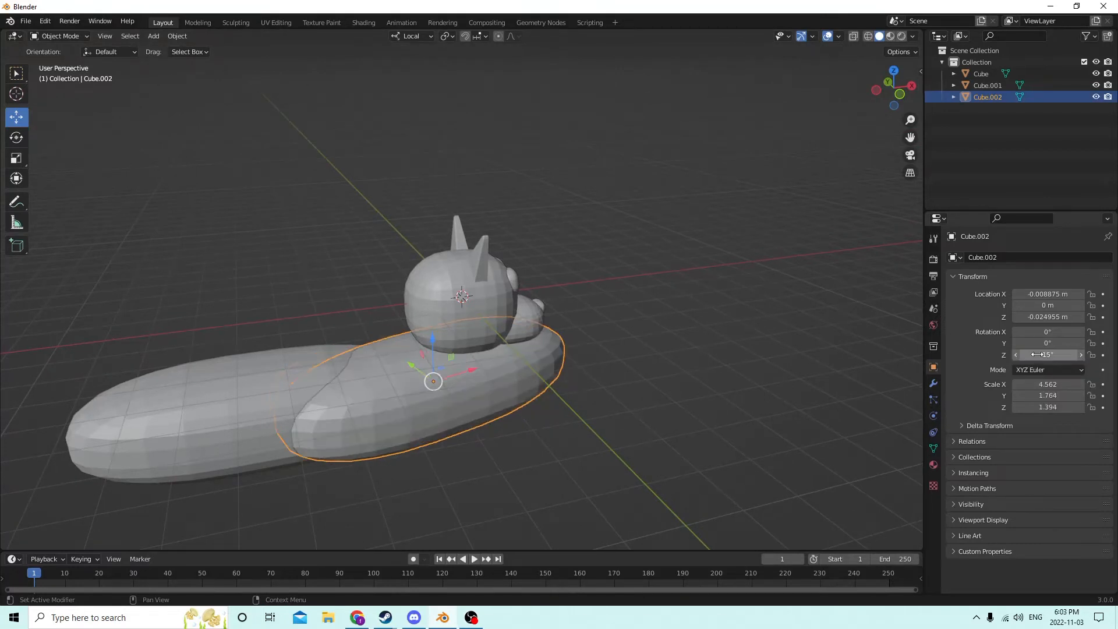
middle_click_drag(600, 378, 617, 420)
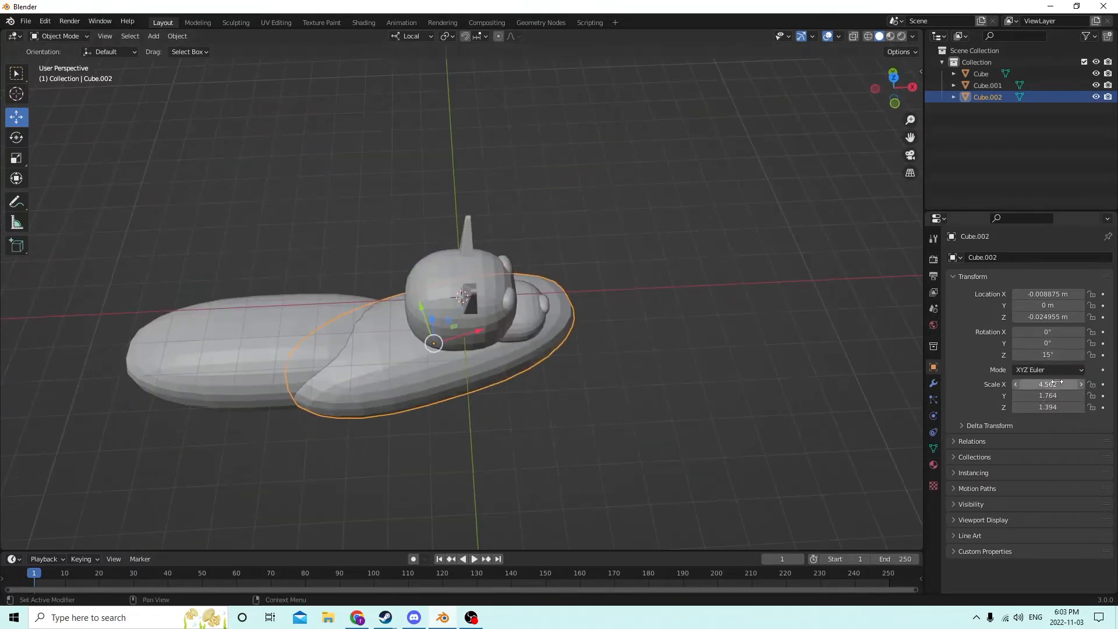
type("0")
key("Return")
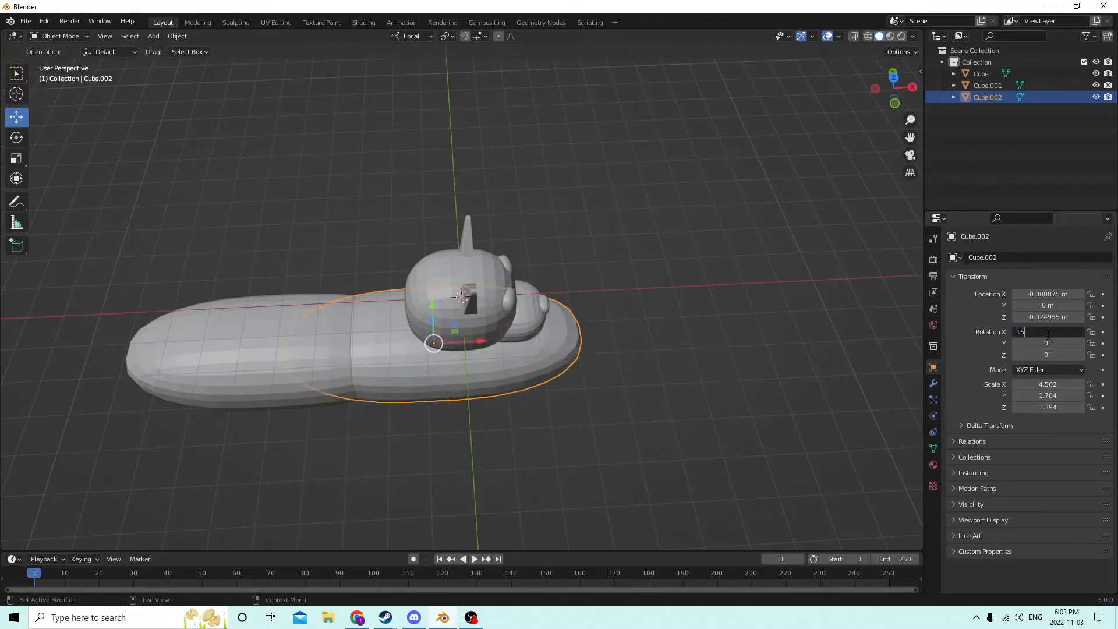
Try rotating the duplicated body piece 15° about X and reset its X rotation to 0°.
left_click(1048, 334)
type("15")
key("Return")
middle_click_drag(533, 295, 392, 244)
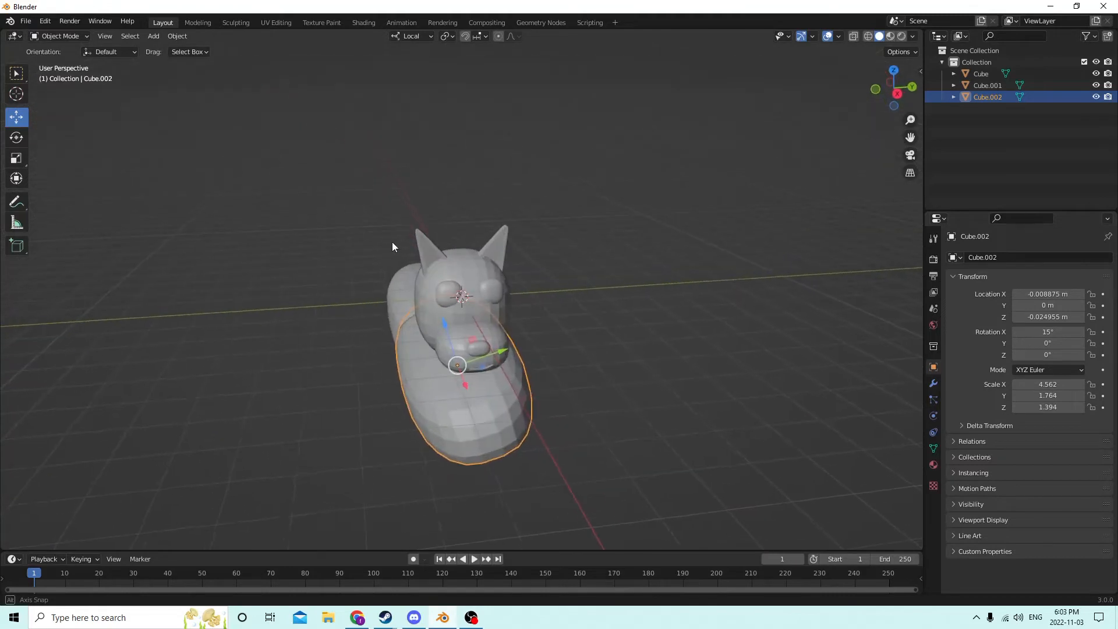
type("0")
key("Return")
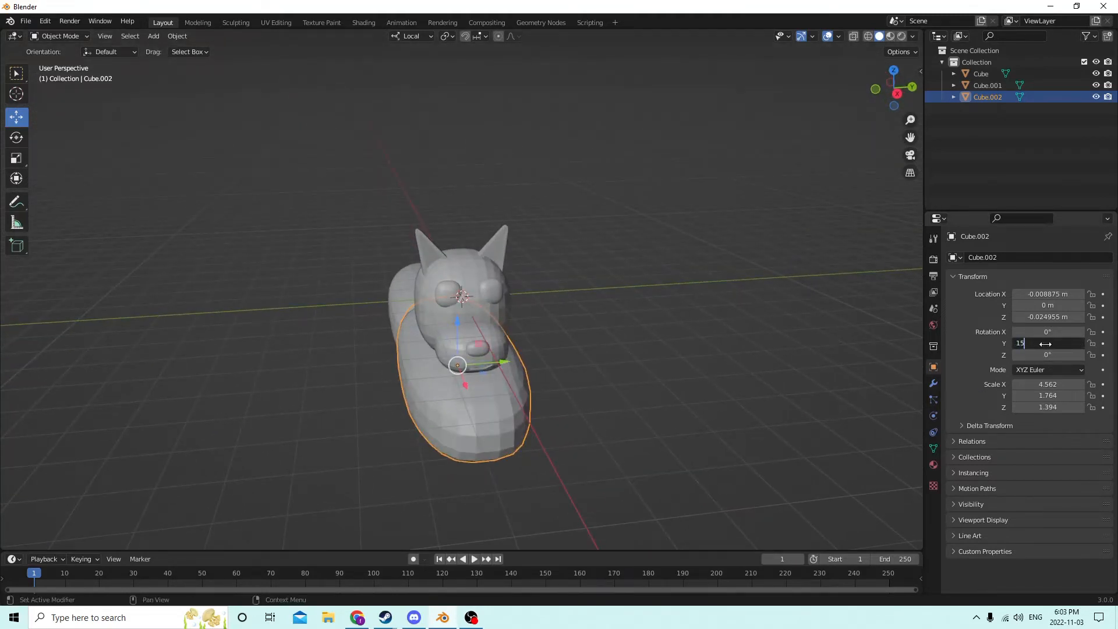
Try Y rotations of 15° and -15° on the duplicated body piece.
left_click(1045, 343)
type("15")
key("Return")
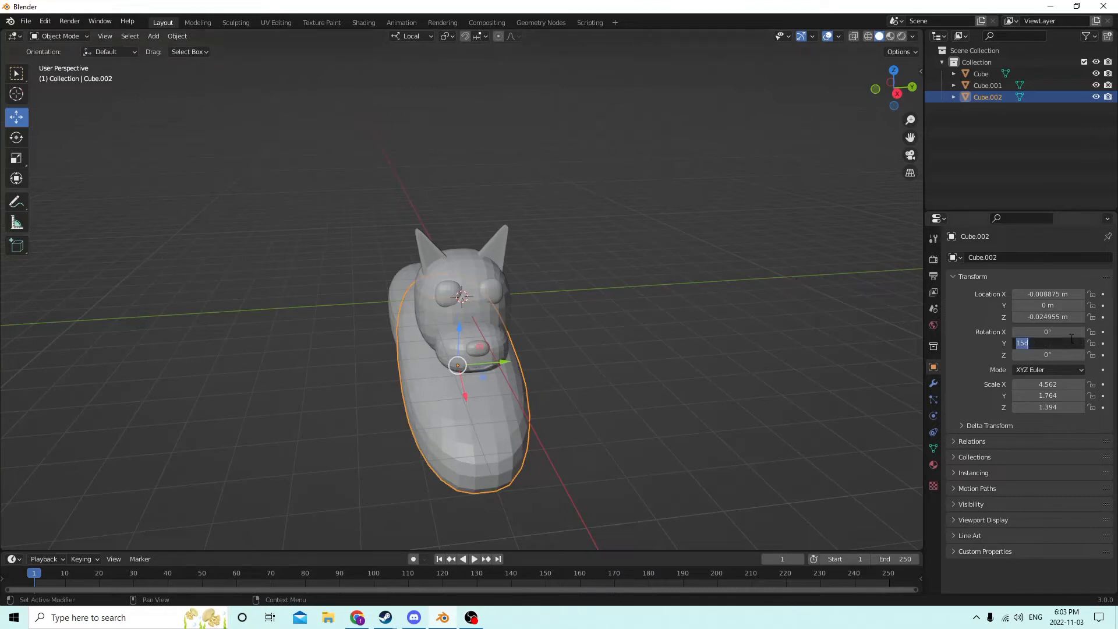
key("Return")
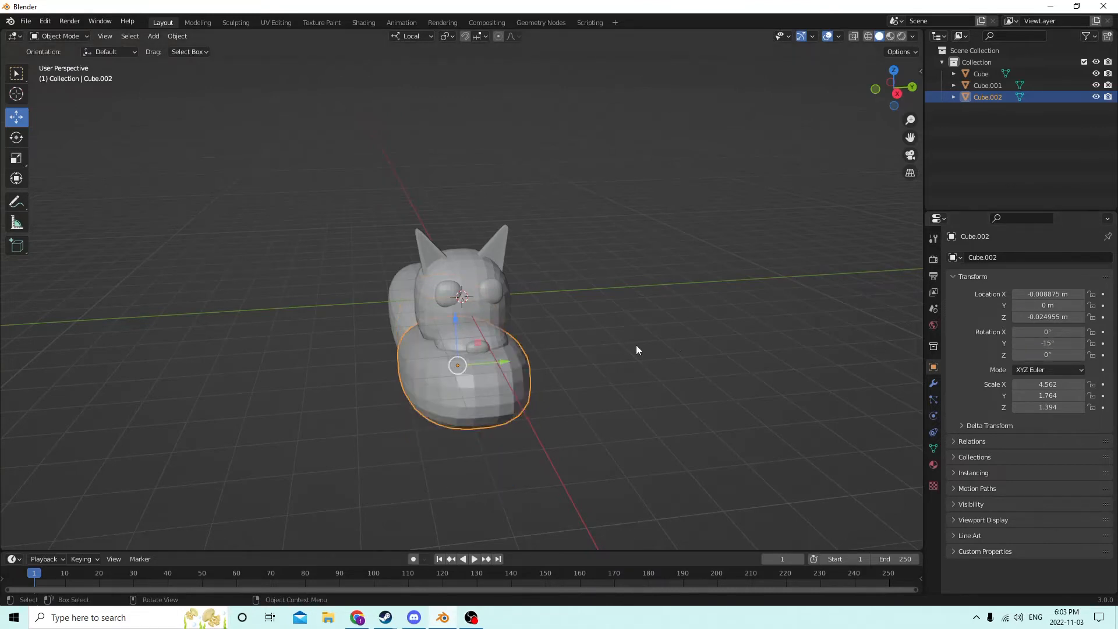
Set the duplicated body piece's Y rotation to -30° so it slants upward toward the head.
middle_click_drag(636, 347, 742, 324)
middle_click_drag(372, 368, 775, 365)
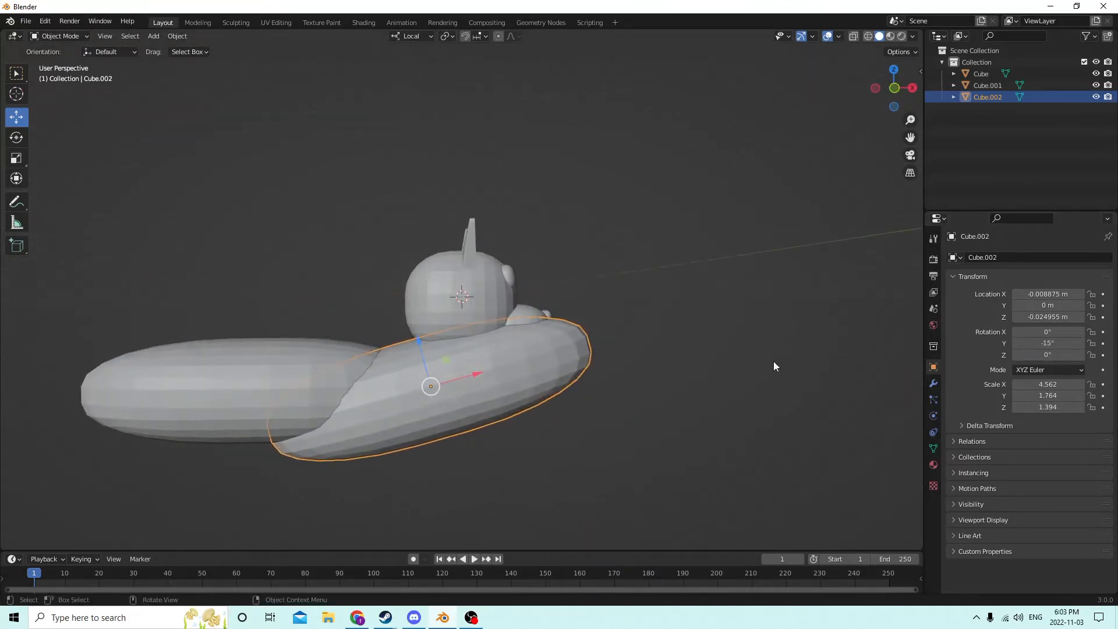
left_click(1052, 345)
type("-3")
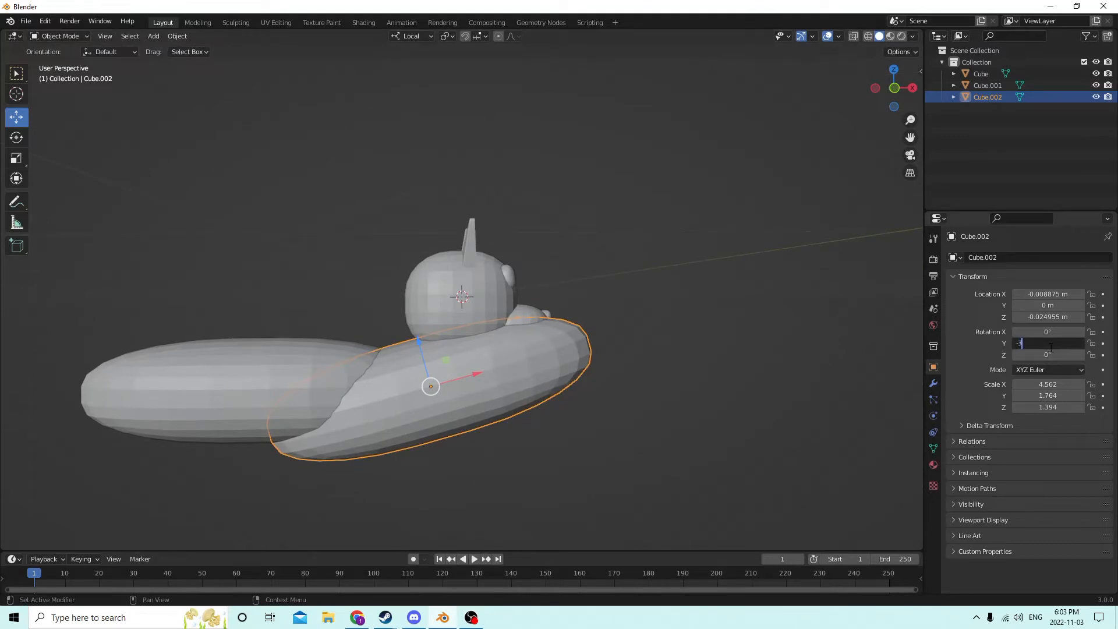
type("0")
key("Return")
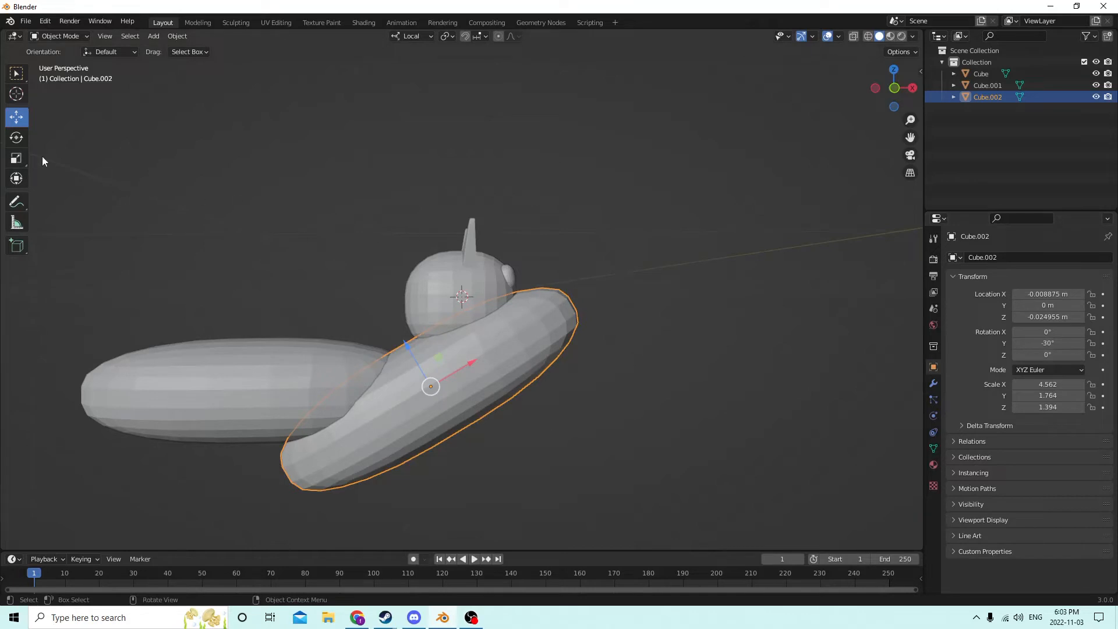
Scale the slanted piece uniformly down to about 0.597 of its size.
left_click(16, 158)
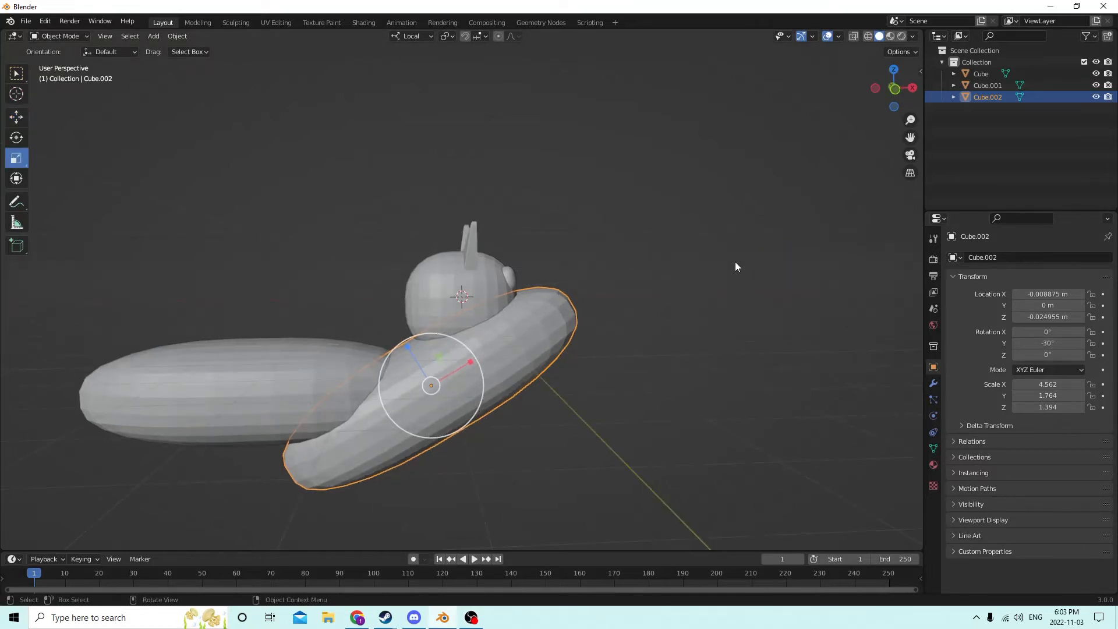
key("s")
left_click(589, 278)
Move the slanted piece up and back to form a neck rising from the front of the body.
middle_click_drag(589, 278, 490, 285)
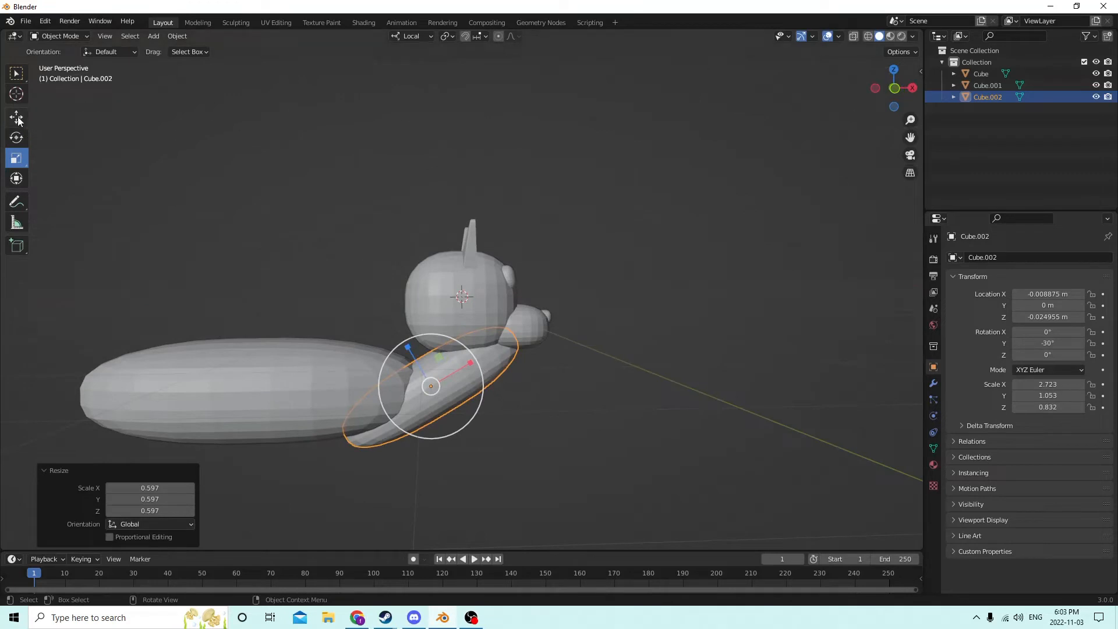
left_click_drag(407, 341, 353, 321)
middle_click_drag(353, 324, 370, 306)
left_click_drag(375, 305, 373, 311)
middle_click_drag(373, 311, 428, 309)
Move the head back along X to about -0.0045 m and down about 0.0031 m along Z onto the neck.
left_click(452, 304)
left_click_drag(508, 302, 489, 303)
middle_click_drag(457, 265, 454, 247)
left_click_drag(443, 258, 437, 271)
mouse_move(437, 270)
middle_mouse_down()
mouse_move(374, 284)
mouse_move(432, 264)
middle_mouse_up()
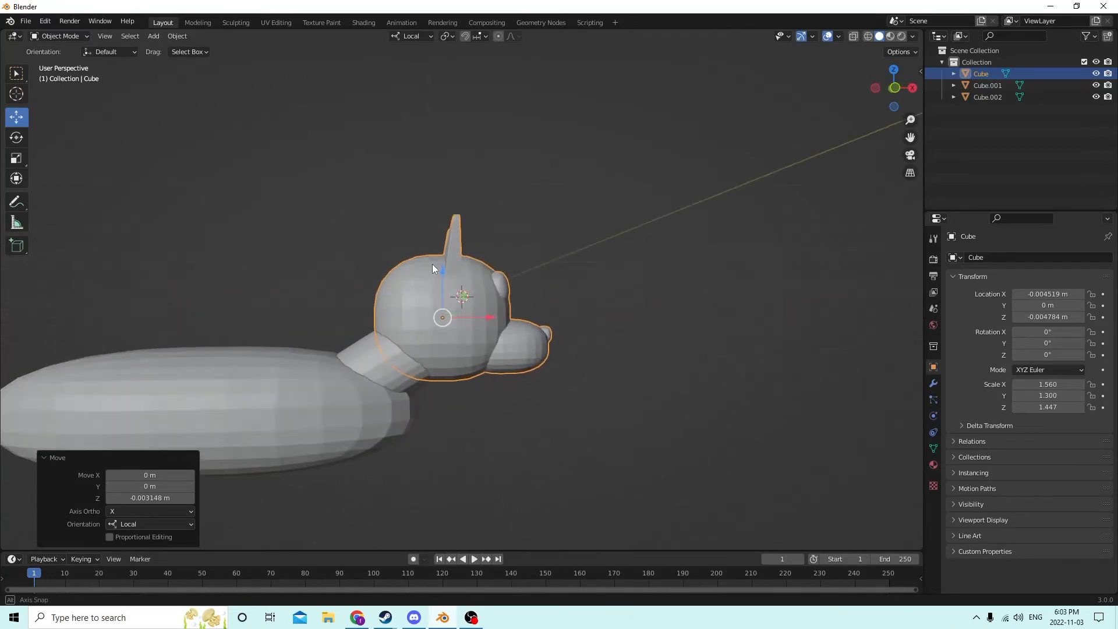
Scale the neck piece down uniformly and shorten it along its local X to a scale of about 1.748, 0.892, 0.705.
left_click(376, 343)
middle_click_drag(375, 343, 356, 346)
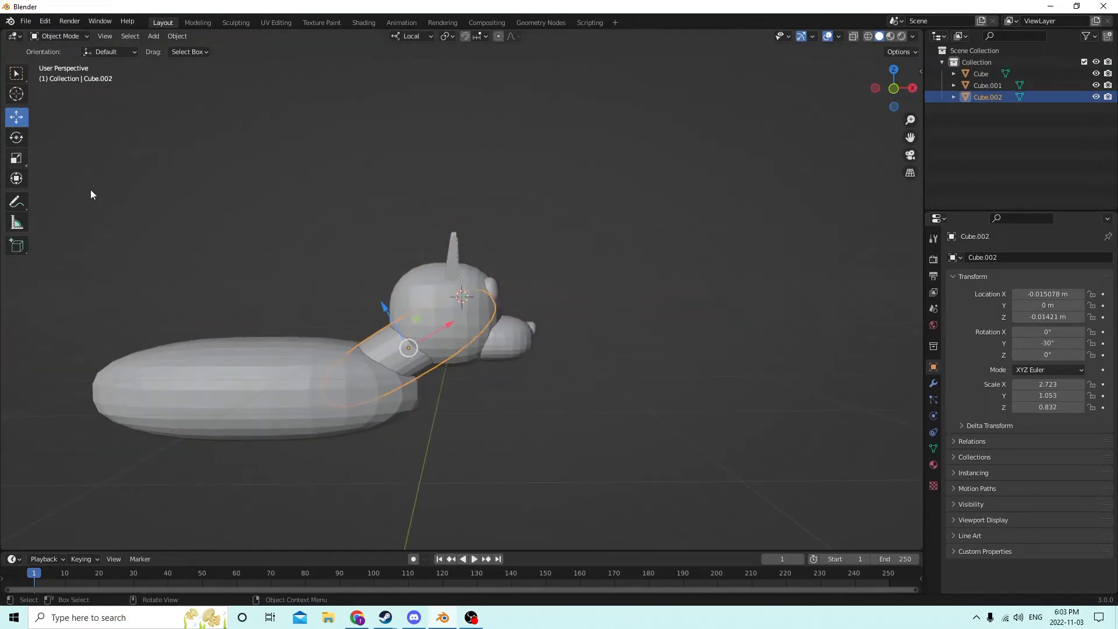
left_click(22, 160)
middle_click_drag(22, 160, 362, 221)
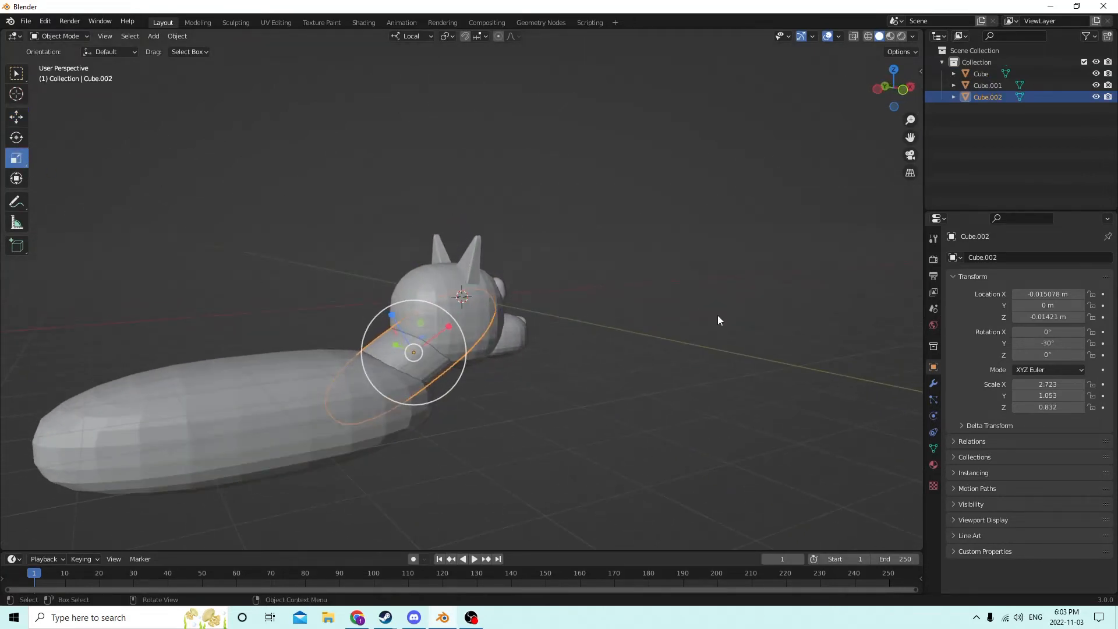
key("s")
left_click(669, 317)
middle_click_drag(670, 317, 415, 344)
left_click_drag(446, 324, 432, 329)
middle_click_drag(433, 330, 491, 340)
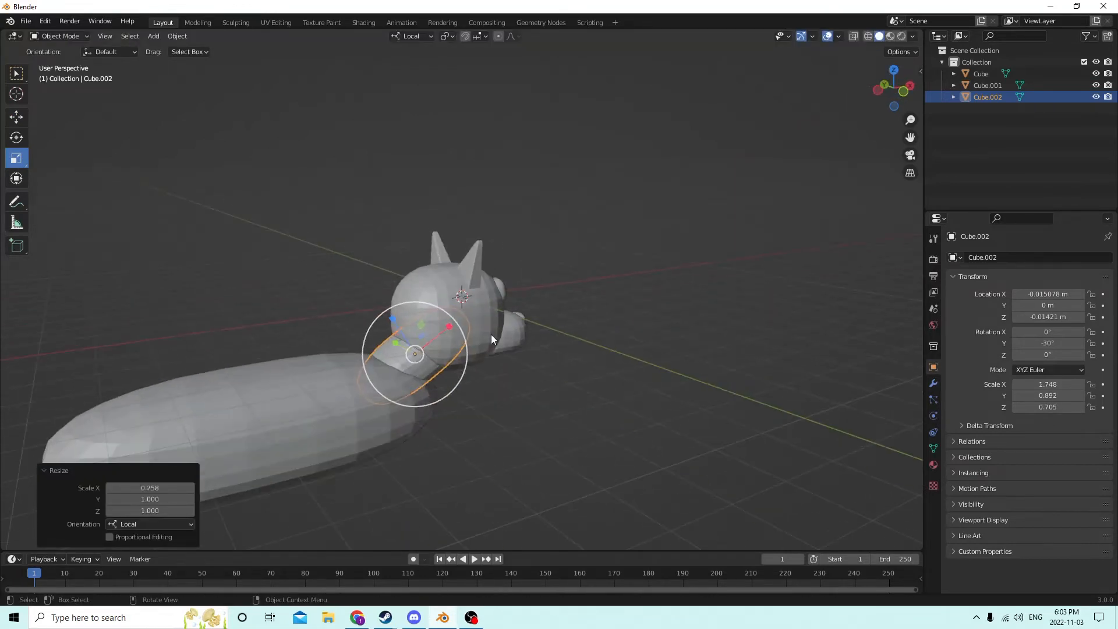
Enlarge the neck piece uniformly to a scale of about 1.953, 0.996, 0.787 and deselect it.
left_click(536, 342)
middle_click_drag(536, 342, 491, 333)
left_click(596, 200)
middle_click_drag(596, 201, 499, 170)
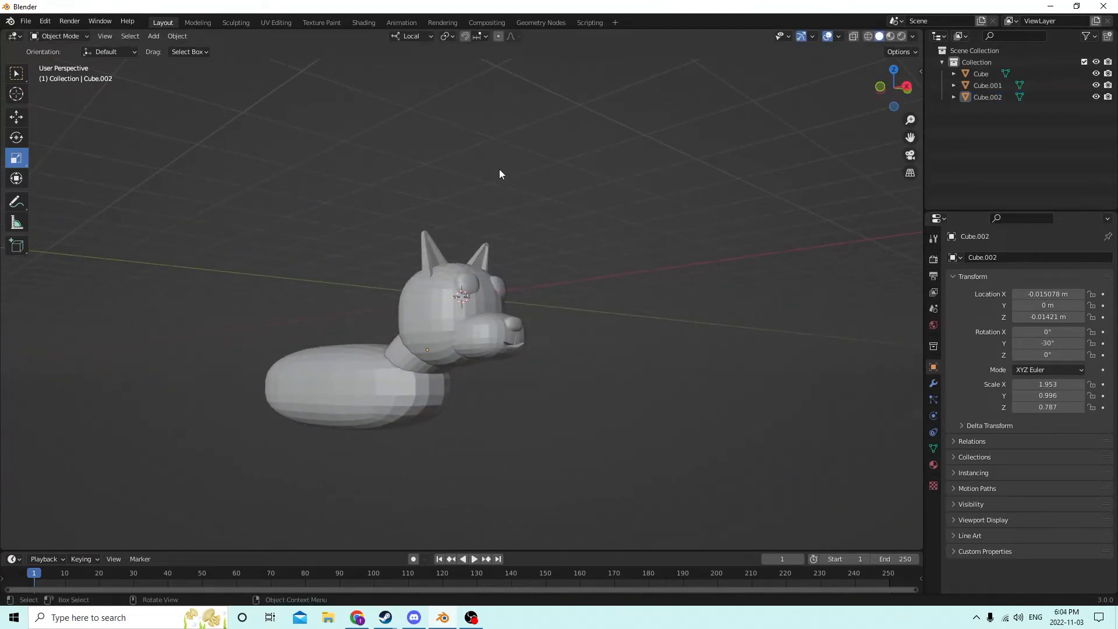
middle_click_drag(499, 174, 535, 230)
Duplicate the body and move the copy below it, to about X -0.0375 m and Z -0.0587 m.
left_click(629, 365)
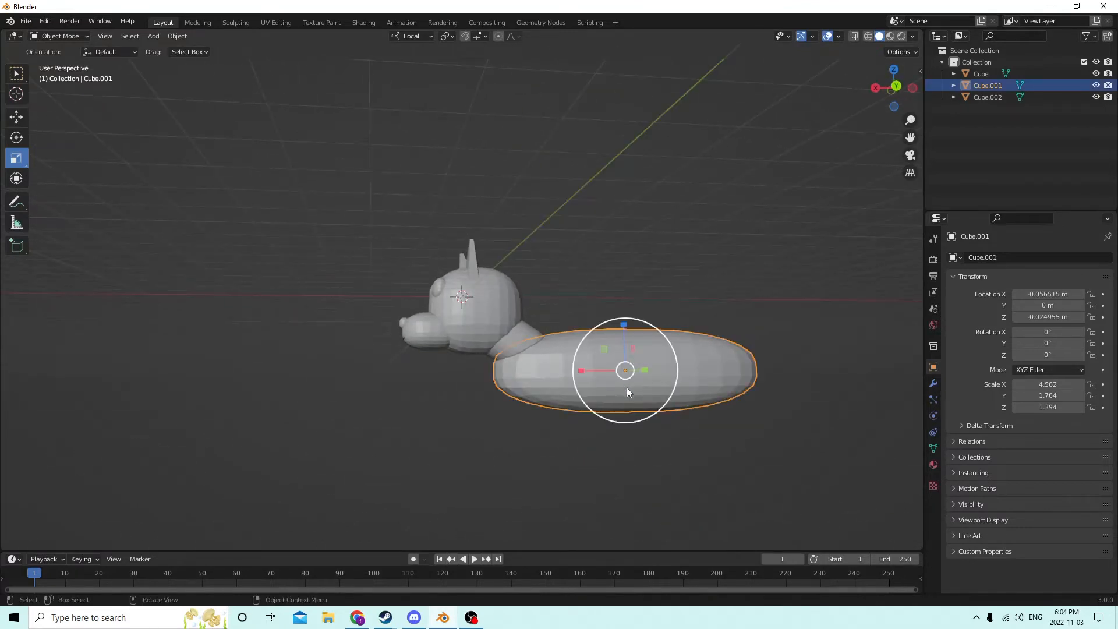
mouse_move(627, 387)
middle_mouse_down()
mouse_move(624, 411)
mouse_move(617, 392)
middle_mouse_up()
key("shift+d")
right_click(664, 325)
middle_click_drag(664, 325, 669, 287)
left_click(22, 115)
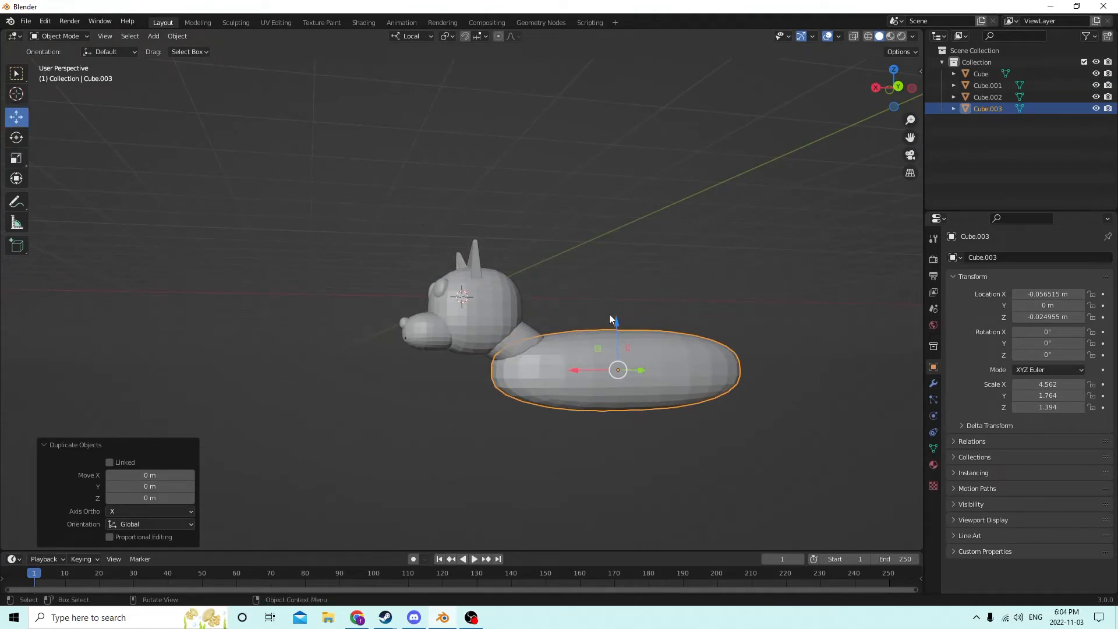
left_click_drag(609, 314, 560, 467)
middle_click_drag(561, 467, 749, 357)
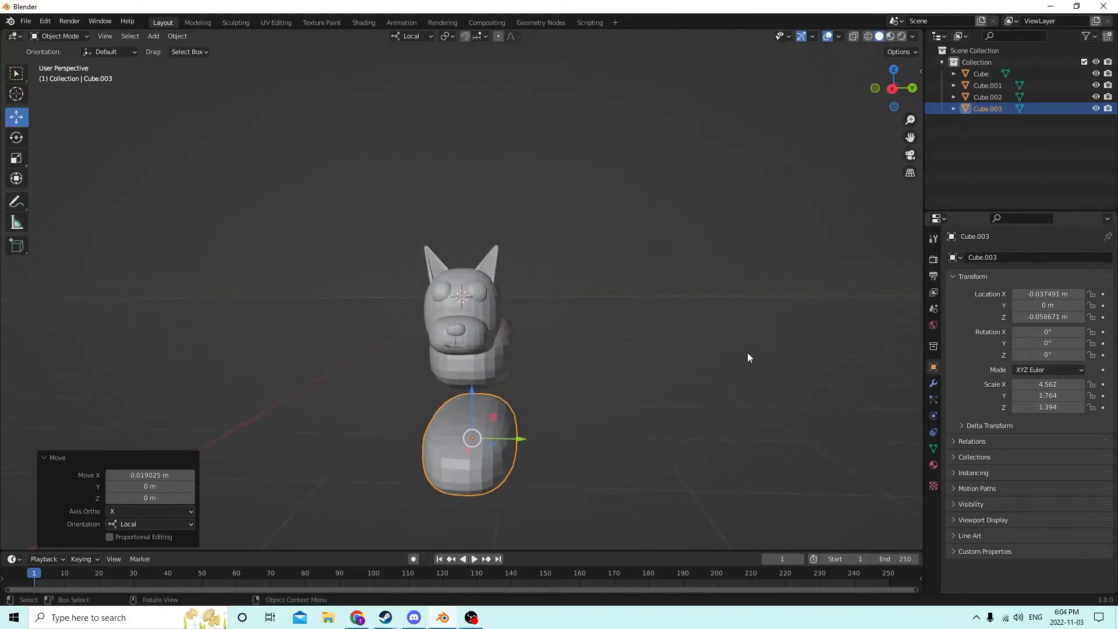
Reshape the body copy into a tall thin leg with scale about 0.542 in X, 0.498 in Y and 4.434 in Z.
middle_click_drag(915, 292, 746, 347)
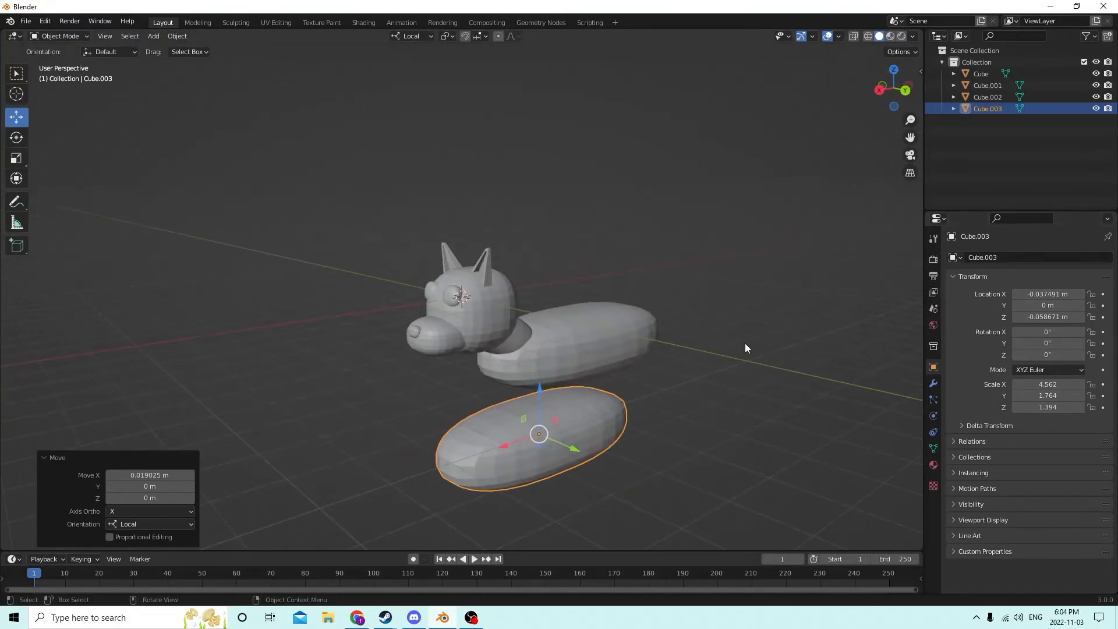
middle_click_drag(821, 334, 876, 345)
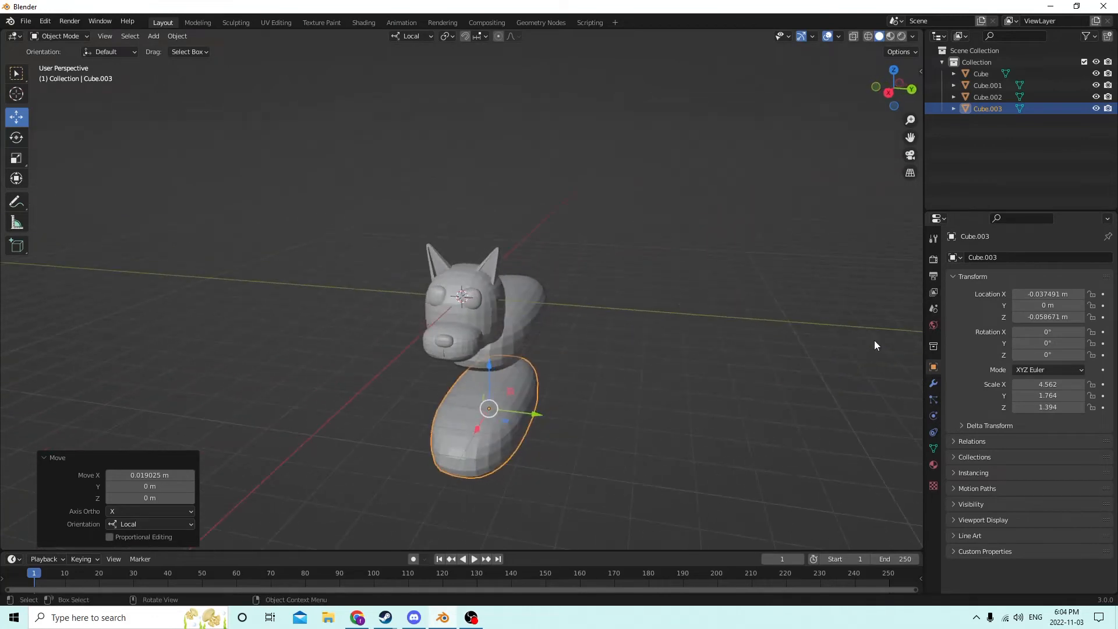
middle_click_drag(673, 373, 631, 360)
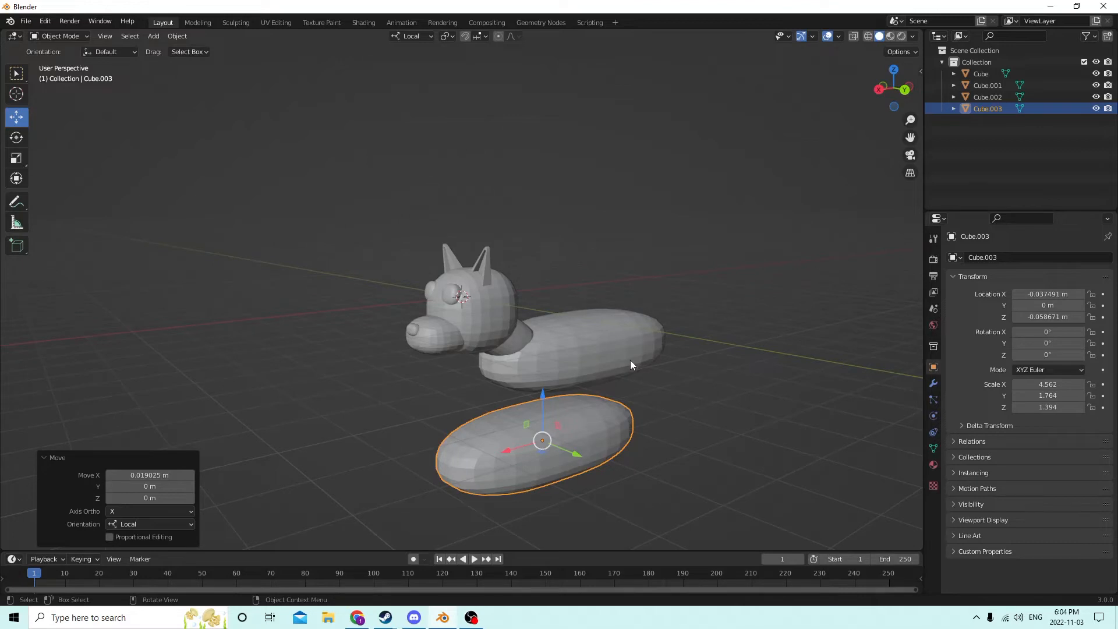
middle_click_drag(641, 365, 481, 417)
left_click(16, 158)
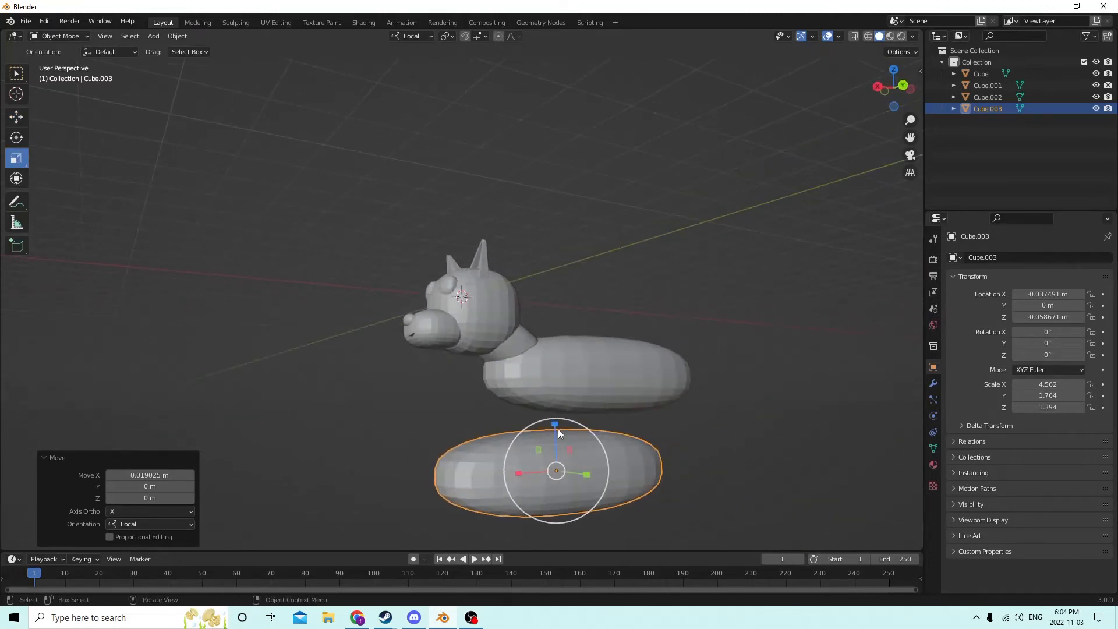
left_click_drag(558, 428, 560, 312)
middle_click_drag(559, 313, 519, 409)
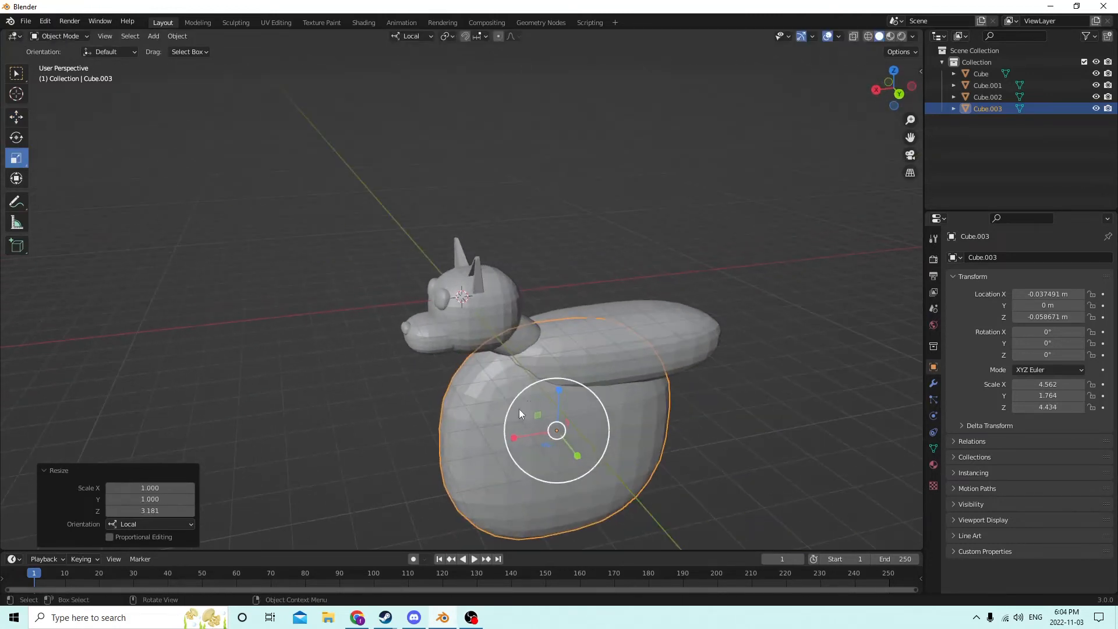
left_click_drag(506, 438, 550, 430)
middle_click_drag(551, 430, 495, 421)
left_click_drag(514, 414, 482, 407)
middle_click_drag(482, 407, 376, 402)
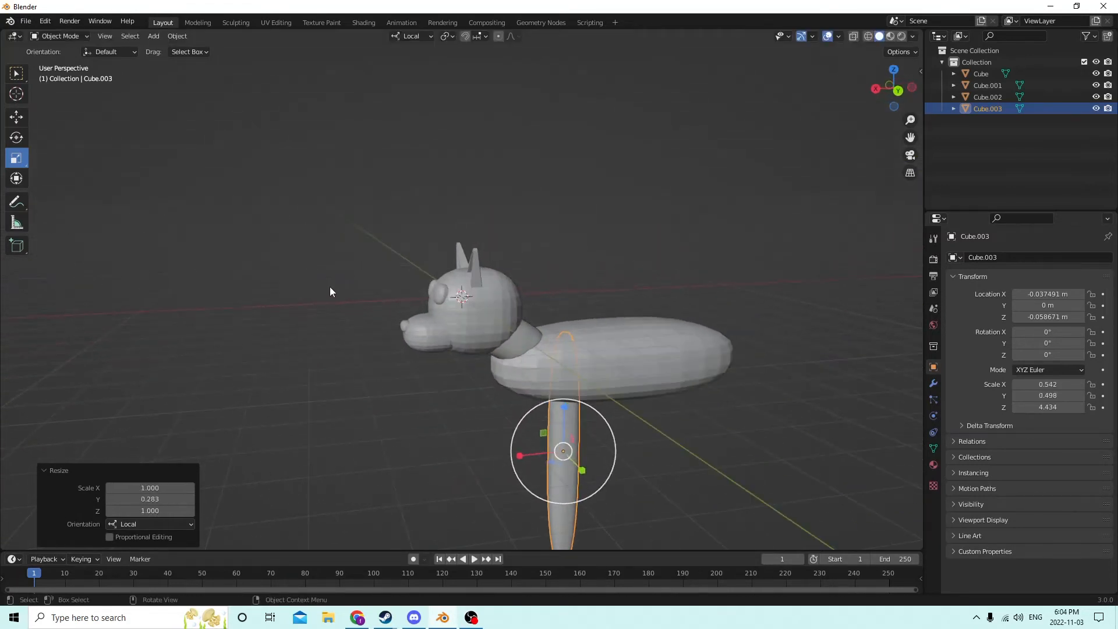
Shorten the leg to a Z scale of about 2.036 and slim its Y scale to about 0.409.
middle_click_drag(330, 286, 354, 272)
left_click_drag(556, 416, 557, 459)
middle_click_drag(558, 458, 611, 459)
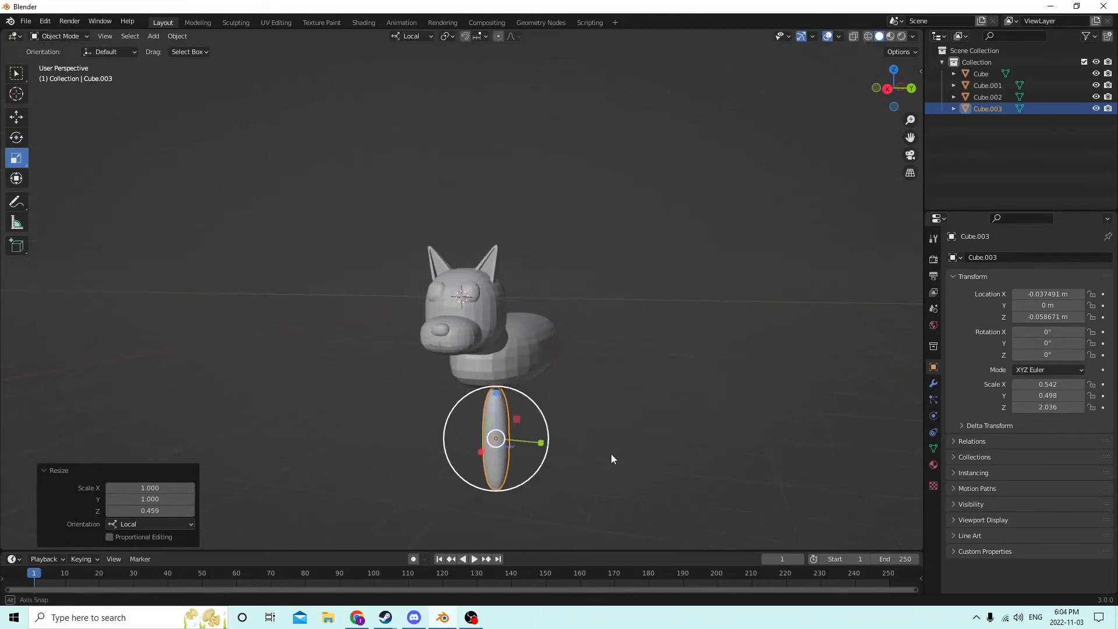
left_click_drag(541, 443, 533, 443)
middle_click_drag(533, 443, 443, 419)
Move the leg under the front side of the body, to about X -0.0254 m, Y 0.0069 m, Z -0.0494 m.
left_click(17, 118)
middle_click_drag(265, 260, 326, 271)
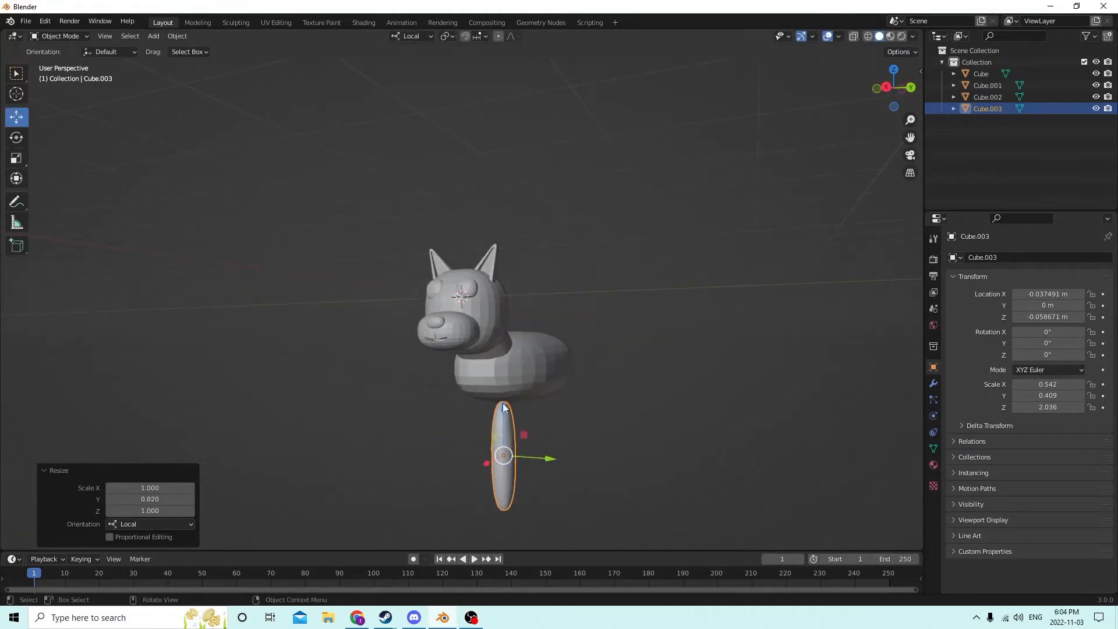
left_click_drag(506, 407, 508, 380)
middle_click_drag(508, 384, 541, 405)
left_click_drag(515, 425, 535, 413)
middle_click_drag(533, 413, 403, 415)
left_click_drag(554, 449, 510, 447)
middle_click_drag(510, 447, 558, 410)
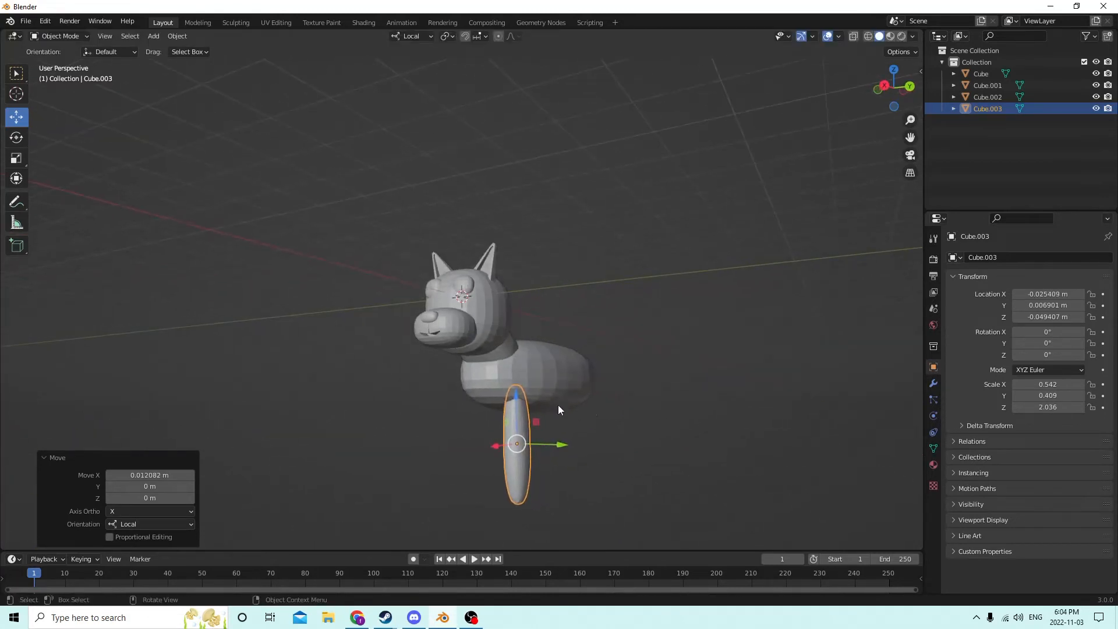
Refine the leg's position so its upper end sinks into the body, at about X -0.0243 m, Y 0.0086 m, Z -0.0418 m.
left_click_drag(514, 398, 519, 382)
middle_click_drag(520, 383, 509, 423)
scroll(524, 431, "up", 2)
left_click_drag(581, 444, 584, 443)
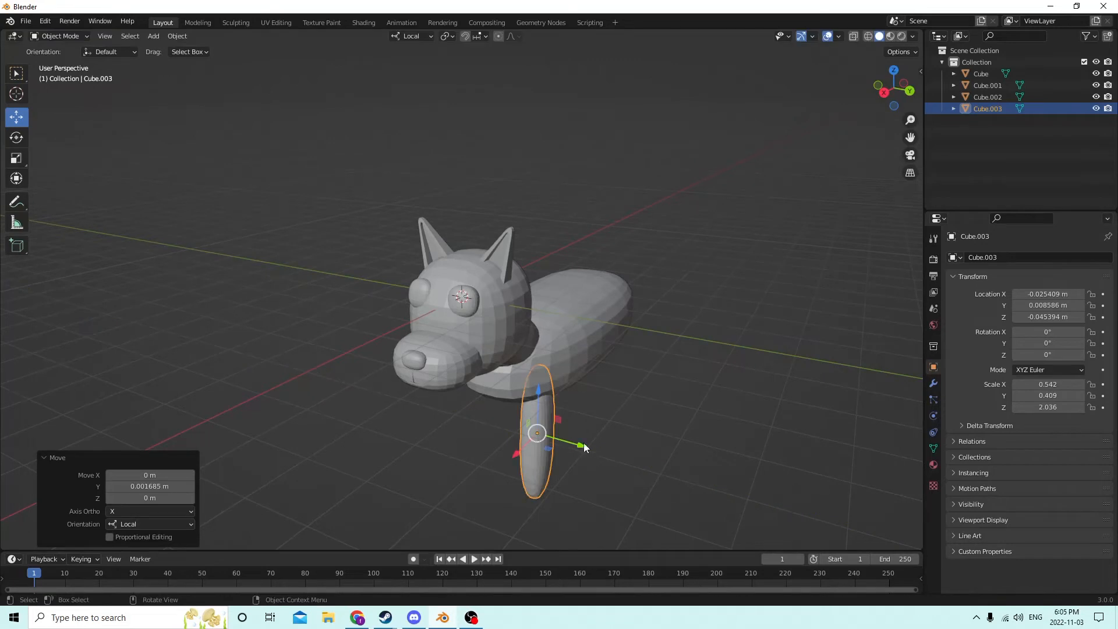
mouse_move(583, 443)
middle_mouse_down()
mouse_move(571, 372)
mouse_move(528, 389)
mouse_move(590, 459)
middle_mouse_up()
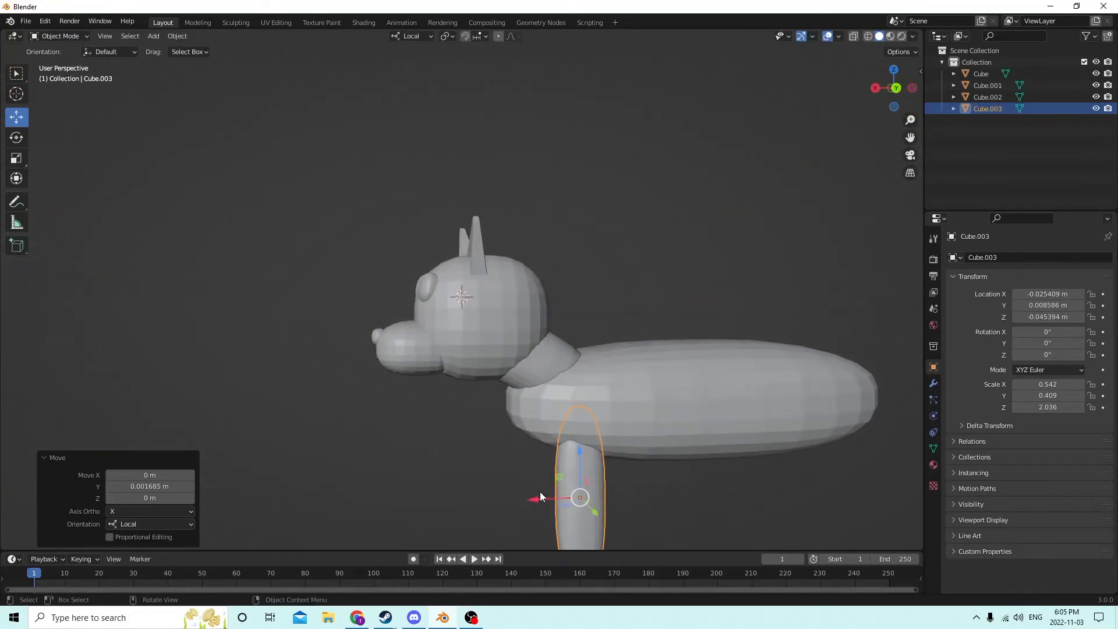
left_click_drag(540, 491, 535, 493)
middle_click_drag(534, 493, 575, 438)
left_click_drag(575, 438, 575, 436)
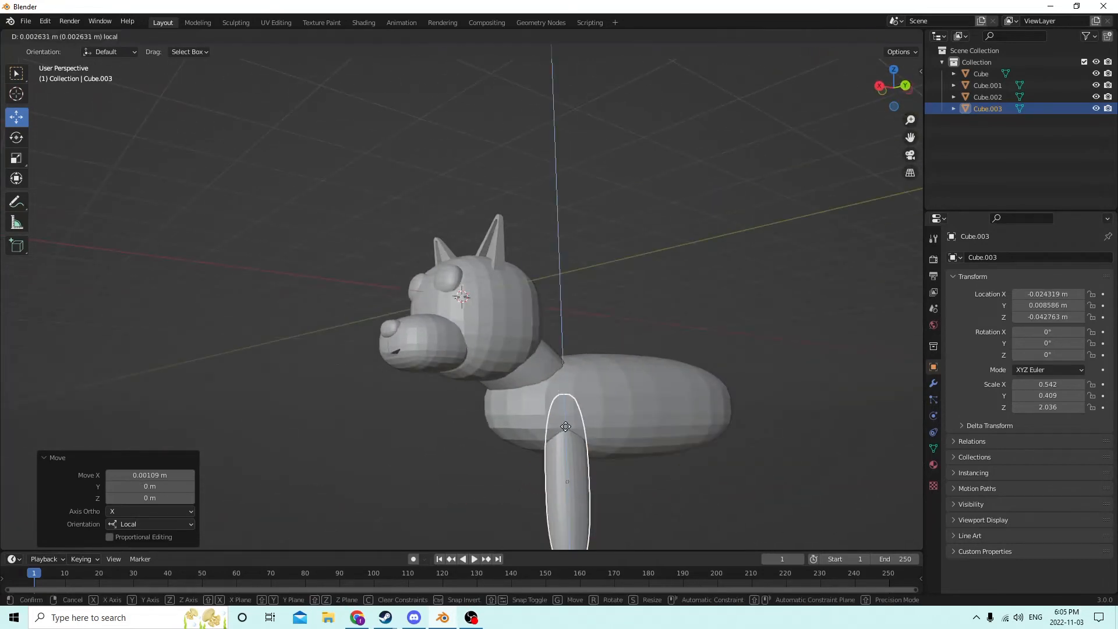
middle_click_drag(575, 436, 504, 414)
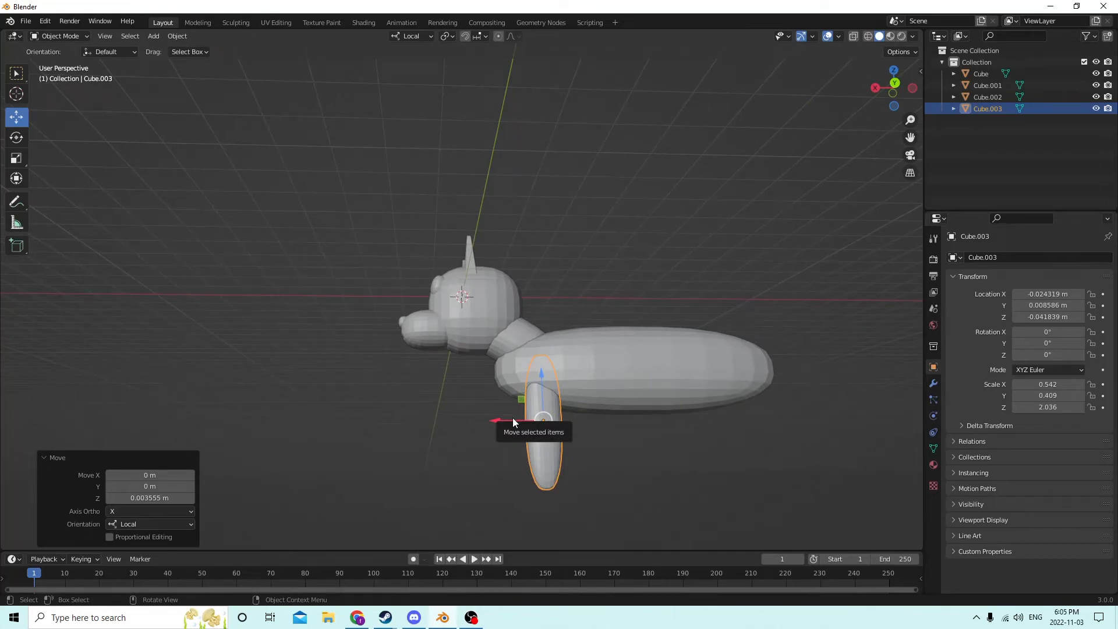
Duplicate the upper leg and move the copy about 0.0285 m down along Z to form the lower leg.
middle_click_drag(547, 390, 531, 436)
key("shift+d")
right_click(534, 417)
left_click_drag(538, 377, 545, 441)
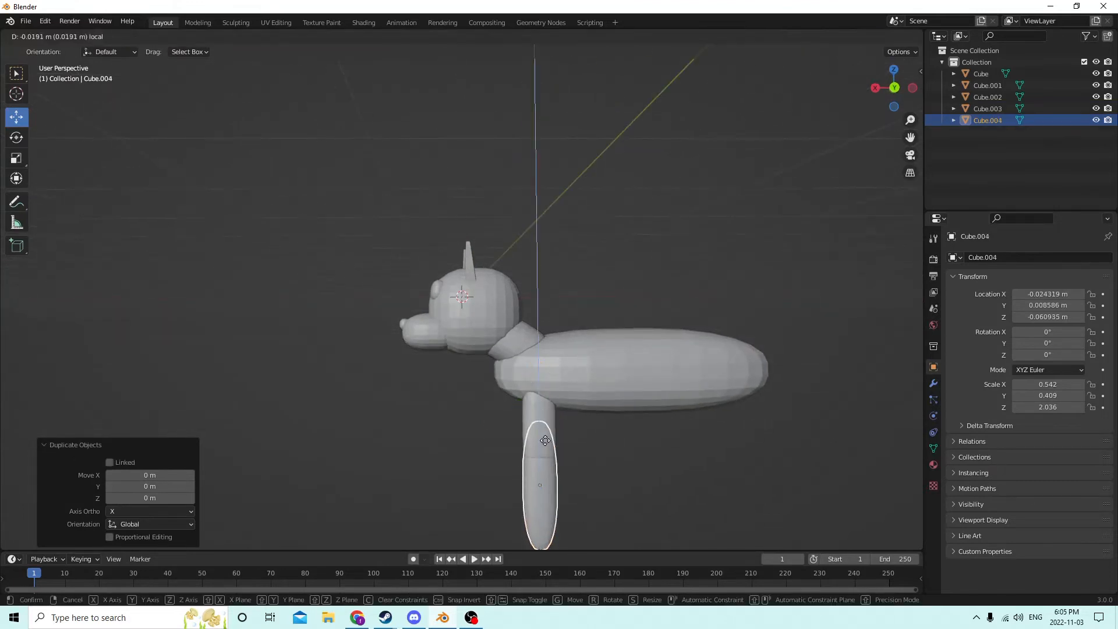
left_click(546, 441)
mouse_move(545, 440)
middle_mouse_down()
mouse_move(506, 435)
mouse_move(529, 423)
mouse_move(550, 442)
middle_mouse_up()
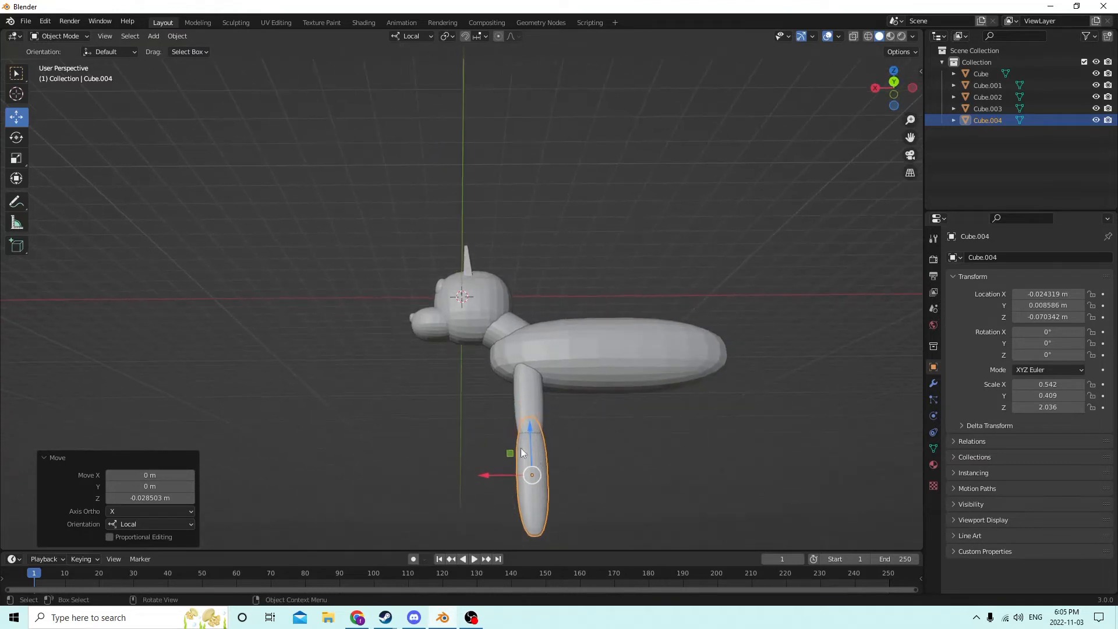
Shorten the lower leg along Z and shrink it uniformly to a scale of about 0.425, 0.320, 1.225.
left_click(17, 158)
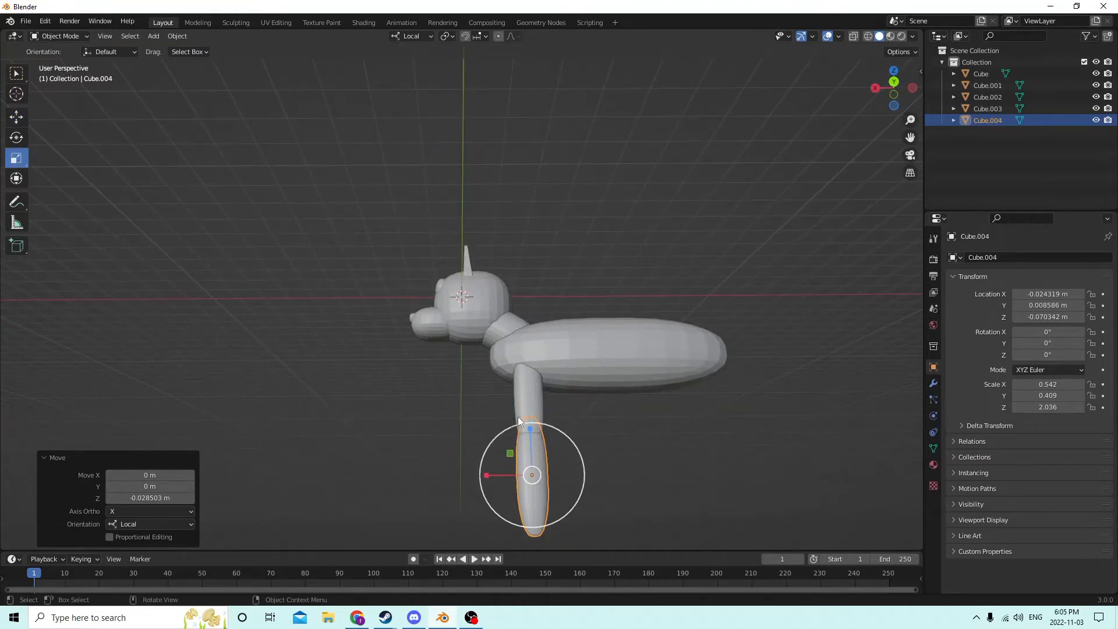
left_click_drag(532, 425, 533, 438)
middle_click_drag(533, 438, 555, 475)
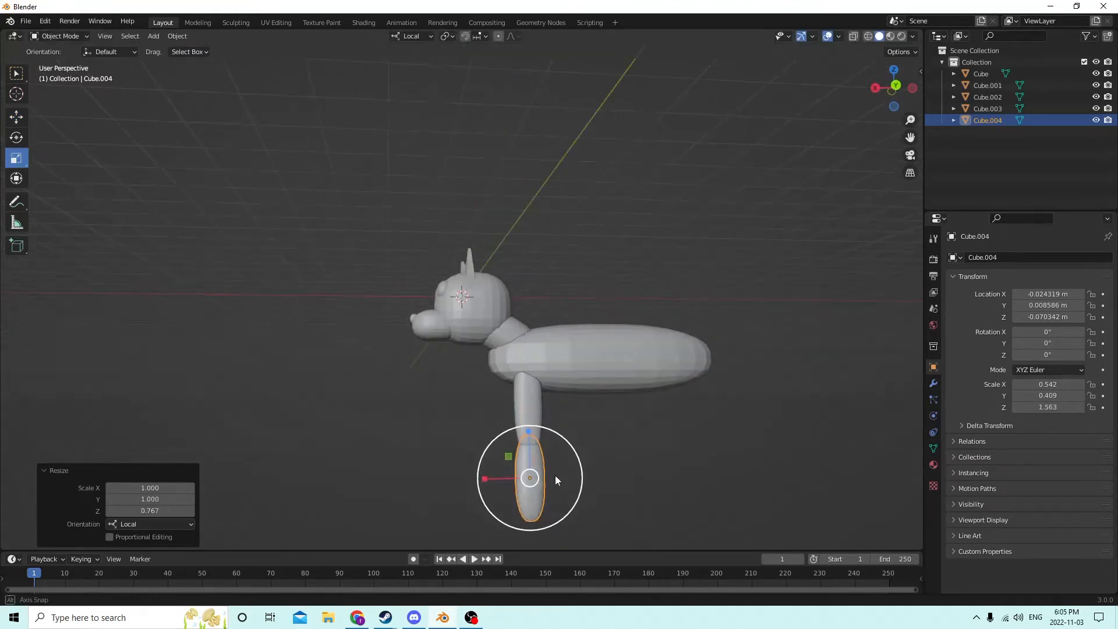
key("s")
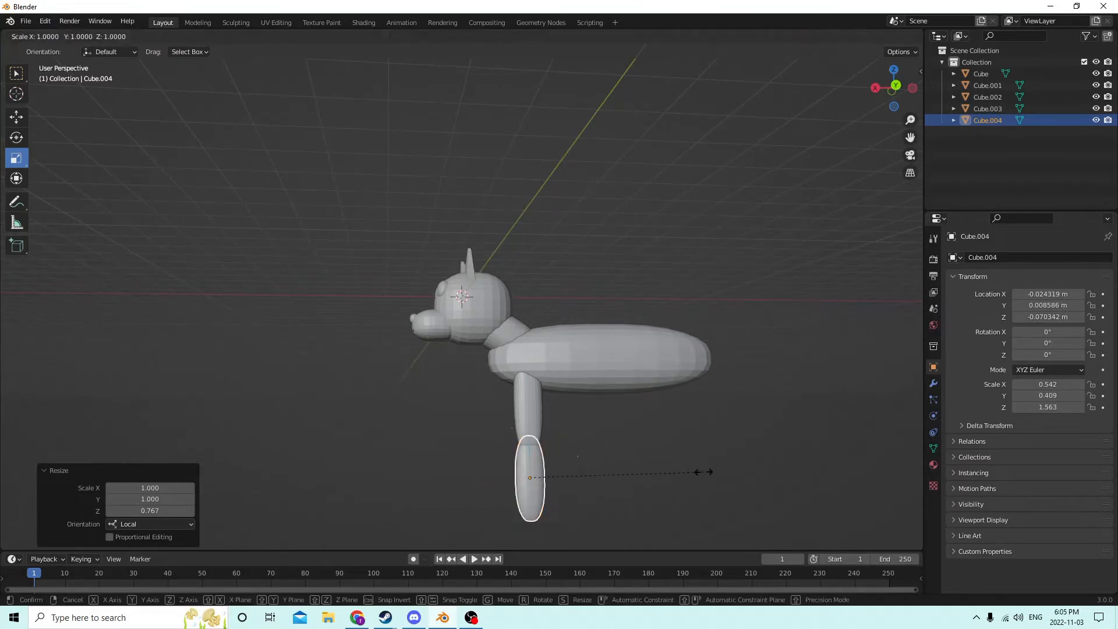
left_click(677, 466)
middle_click_drag(678, 466, 667, 440)
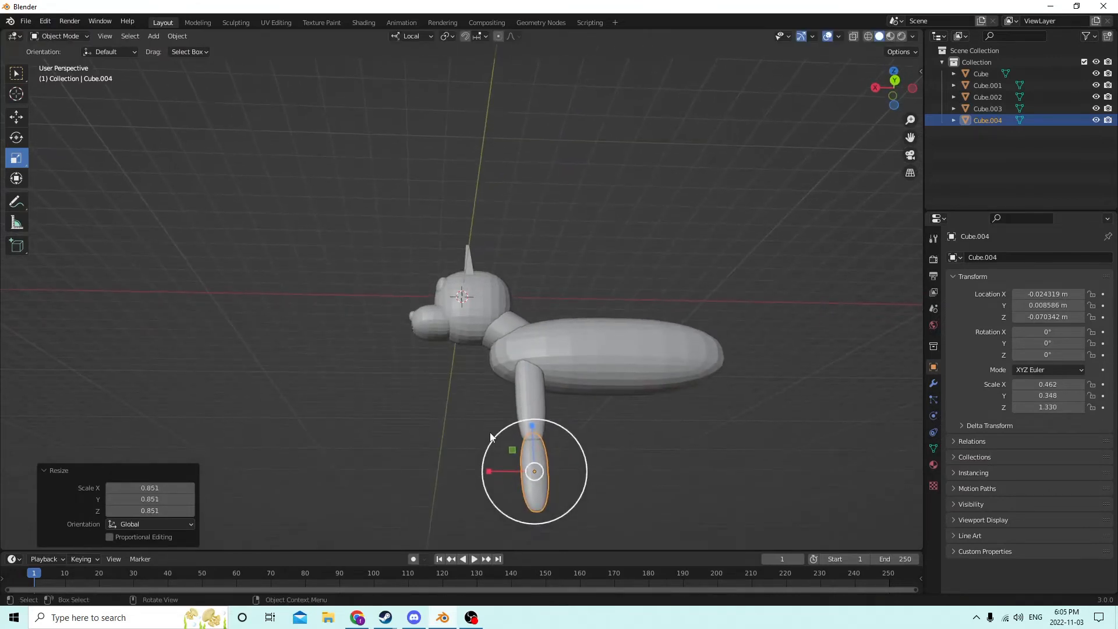
middle_click_drag(778, 443, 783, 452)
key("s")
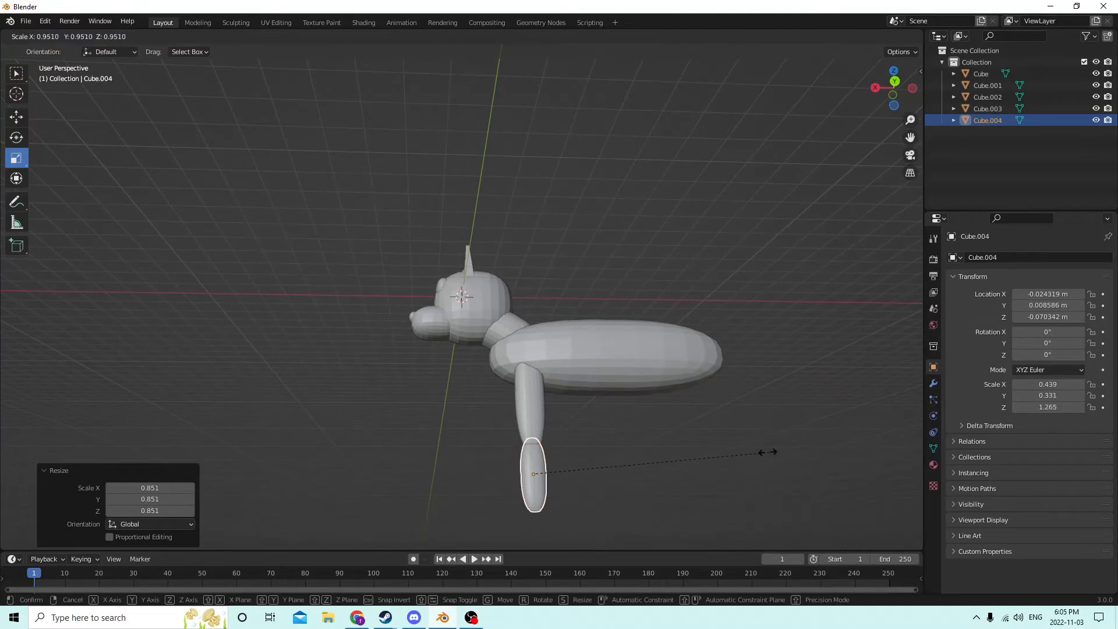
left_click(752, 448)
Move the lower leg up about 0.004 m along Z into the upper leg and deselect it.
left_click(17, 116)
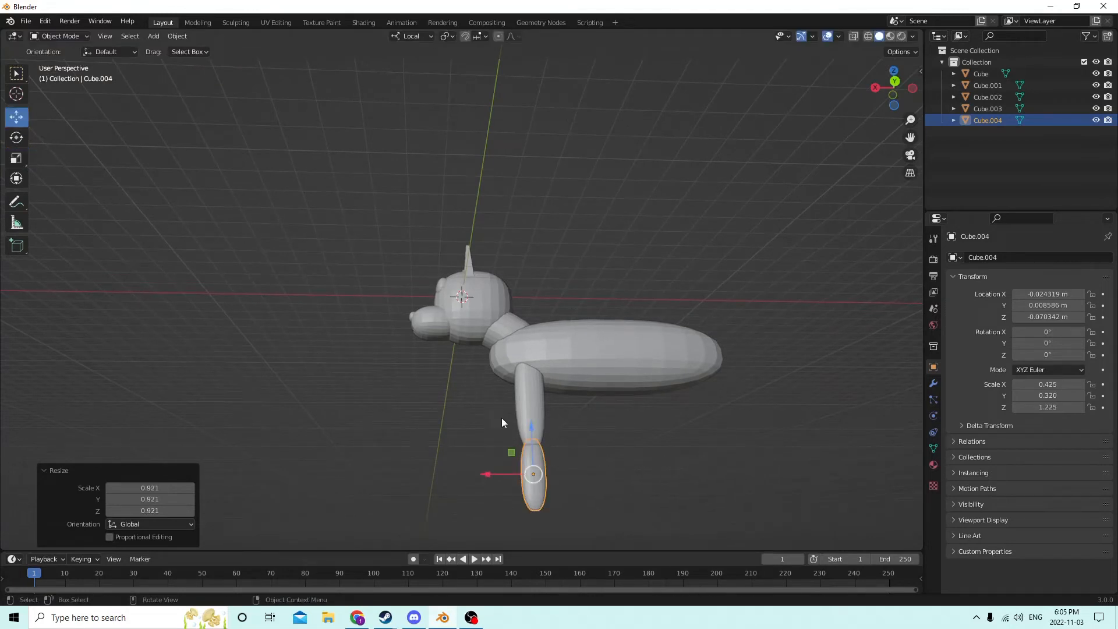
left_click_drag(533, 421, 522, 411)
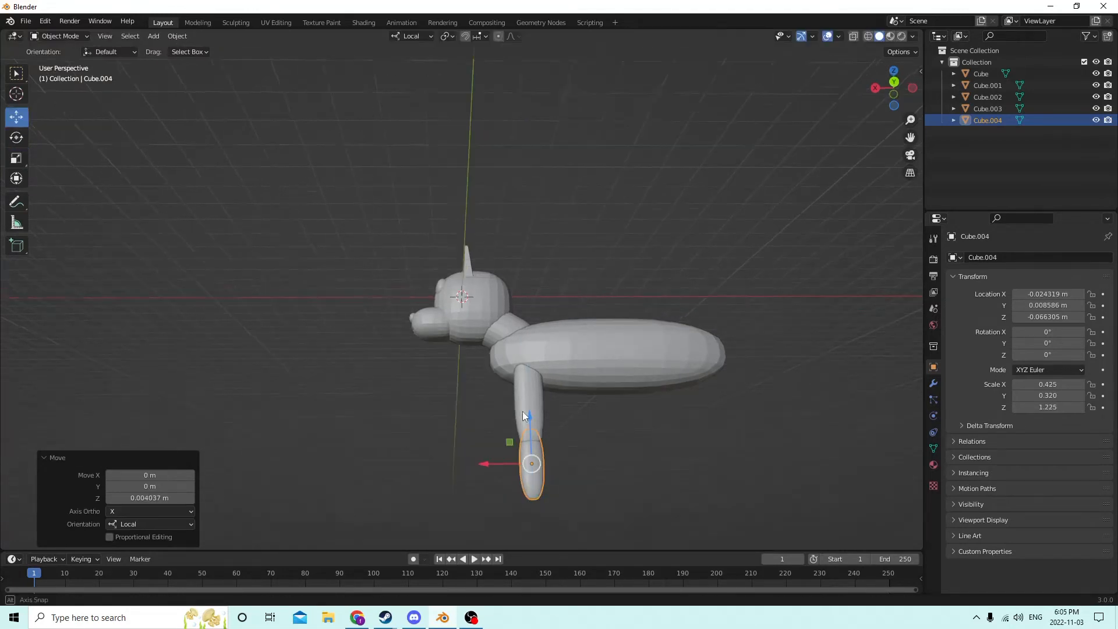
middle_click_drag(522, 411, 632, 509)
left_click(632, 505)
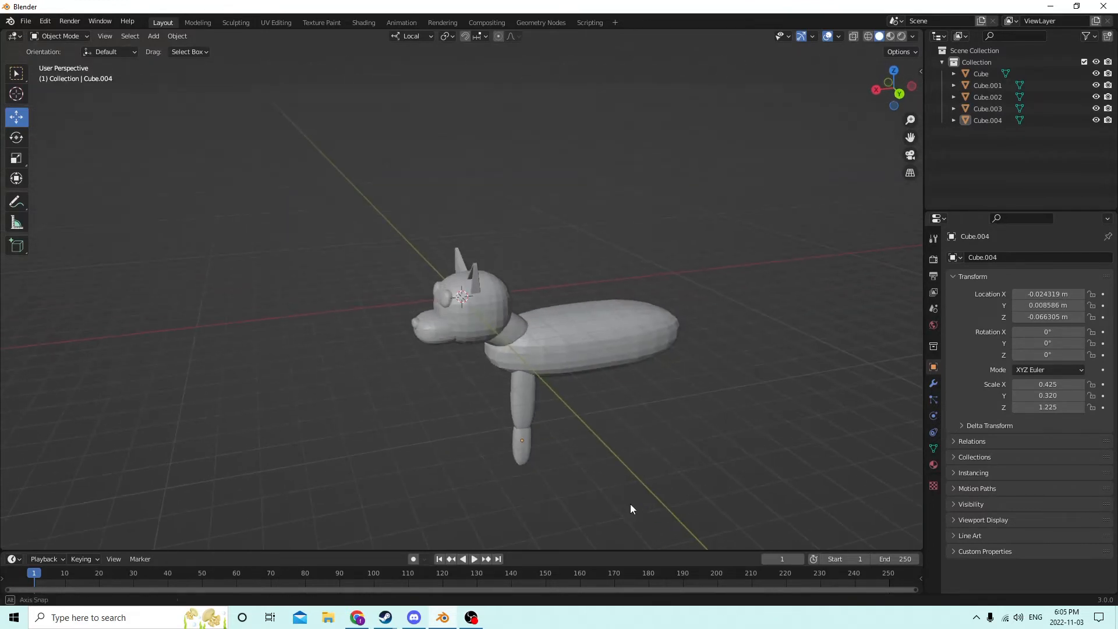
Duplicate the lower leg in place and shorten the copy to a Z scale of about 0.411 for the foot.
left_click(530, 449)
key("shift+d")
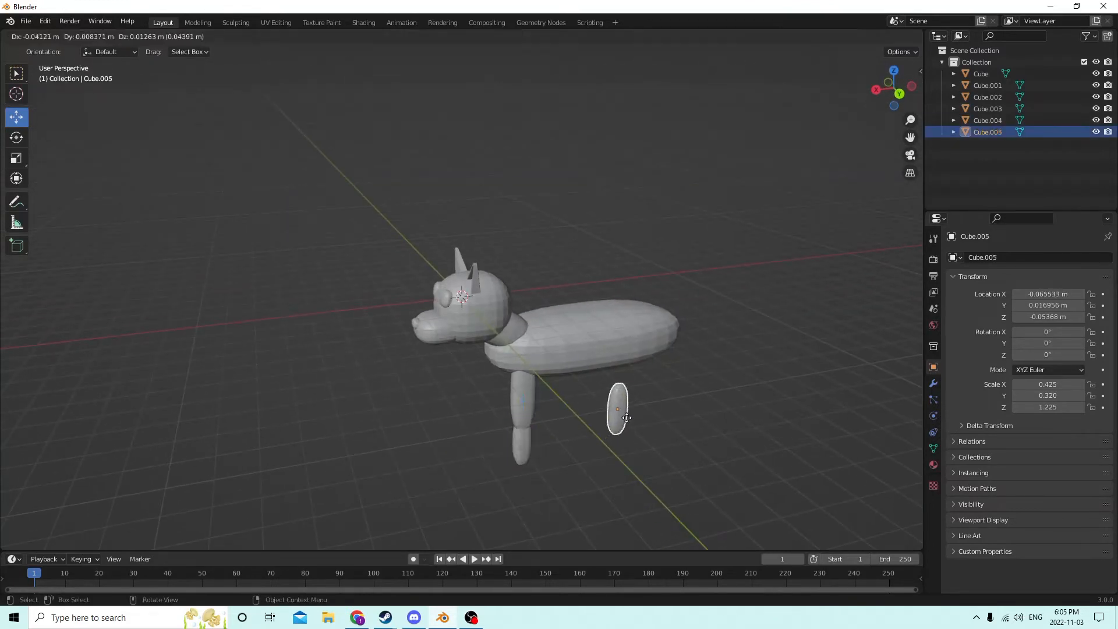
key("Escape")
middle_click_drag(618, 449, 589, 367)
left_click(17, 159)
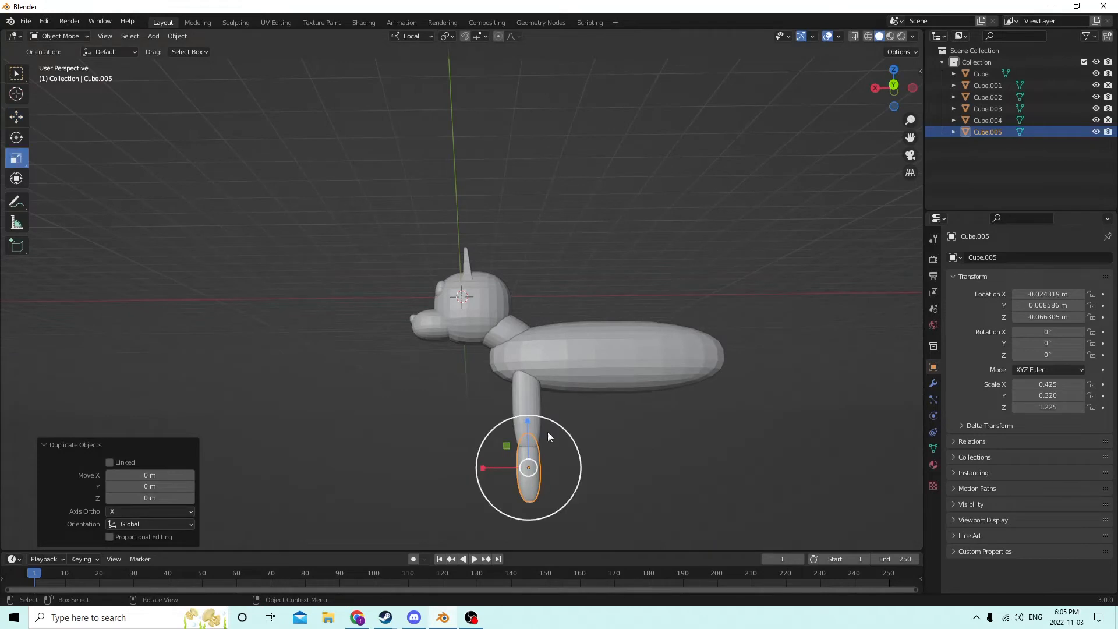
left_click_drag(526, 421, 528, 452)
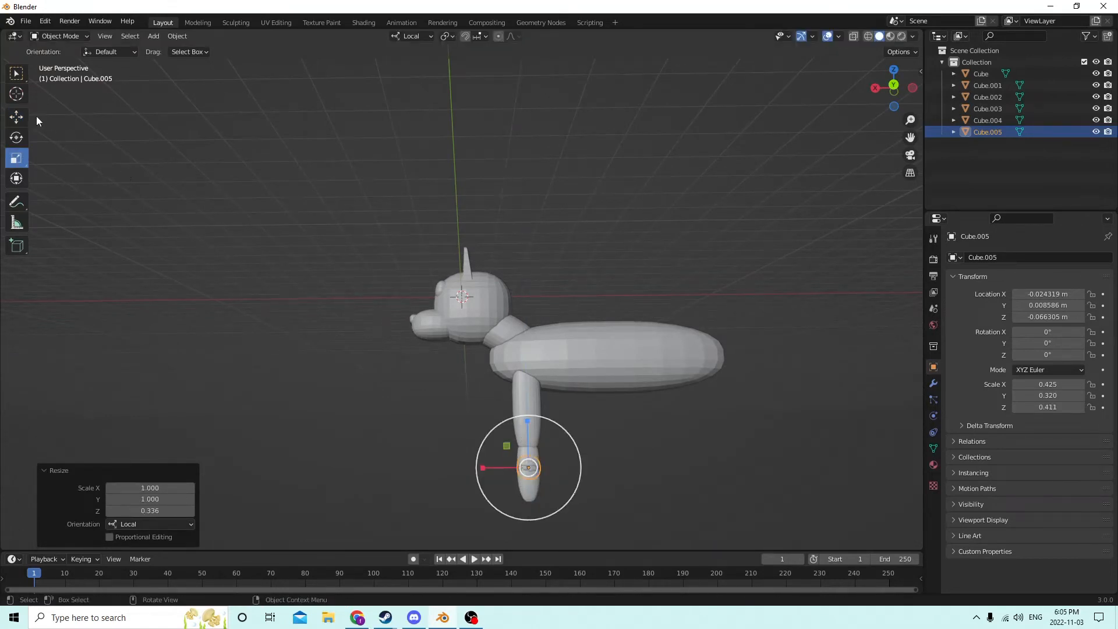
Move the foot piece down about 0.0126 m along Z to the lower end of the leg.
left_click(17, 117)
left_click_drag(522, 418, 536, 459)
mouse_move(536, 458)
middle_mouse_down()
mouse_move(631, 433)
mouse_move(607, 505)
mouse_move(536, 453)
middle_mouse_up()
middle_click_drag(509, 395, 469, 343)
Lengthen the foot along X to a scale of about 0.738.
left_click(16, 157)
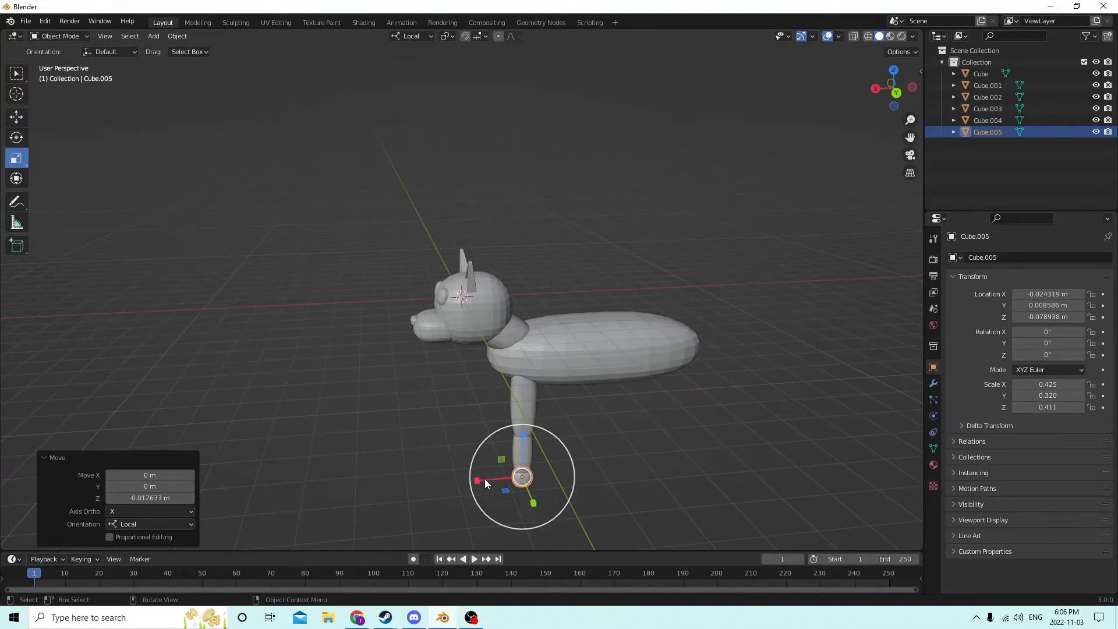
left_click_drag(473, 480, 436, 477)
middle_click_drag(436, 477, 552, 438)
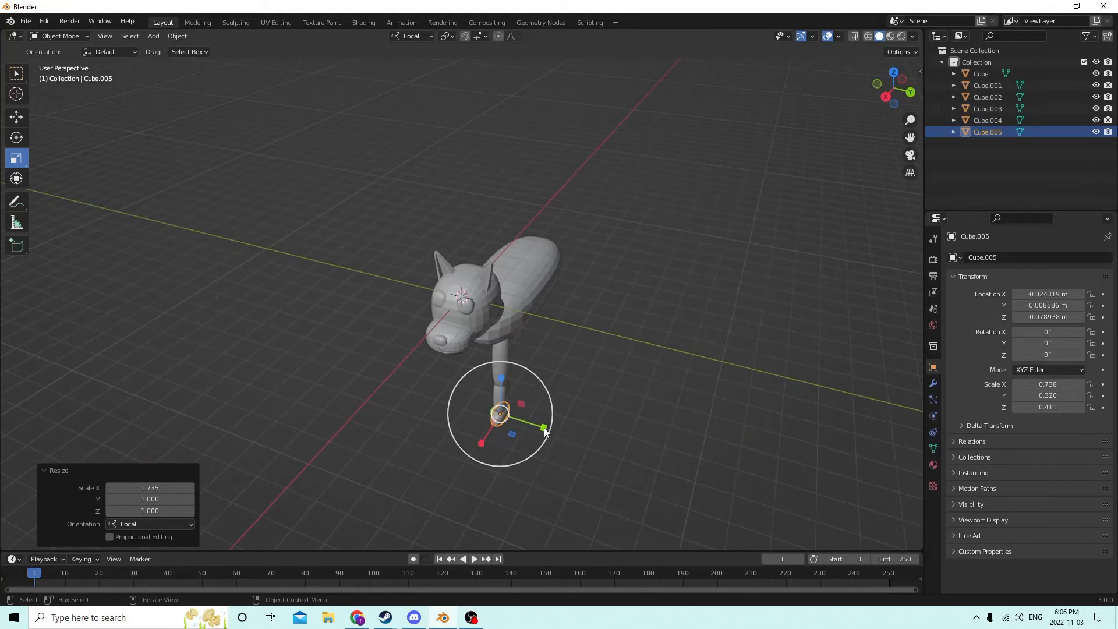
Resize the foot to scales of about 0.676 X, 0.495 Y and 0.249 Z and shift it slightly forward along X.
left_click_drag(551, 436, 577, 431)
middle_click_drag(576, 431, 504, 456)
left_click_drag(519, 446, 516, 465)
middle_click_drag(516, 465, 460, 496)
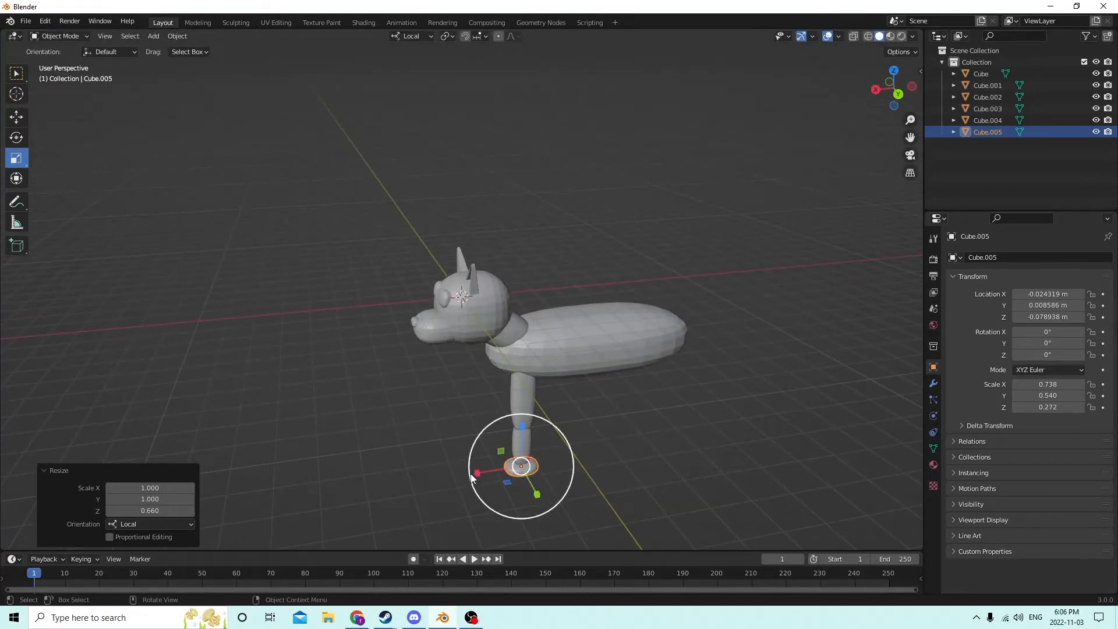
left_click_drag(469, 471, 467, 464)
left_click(16, 117)
middle_click_drag(467, 464, 566, 454)
Select the foot, lower leg and upper leg together and clear the selection.
left_click(526, 511)
left_click(527, 511, "shift")
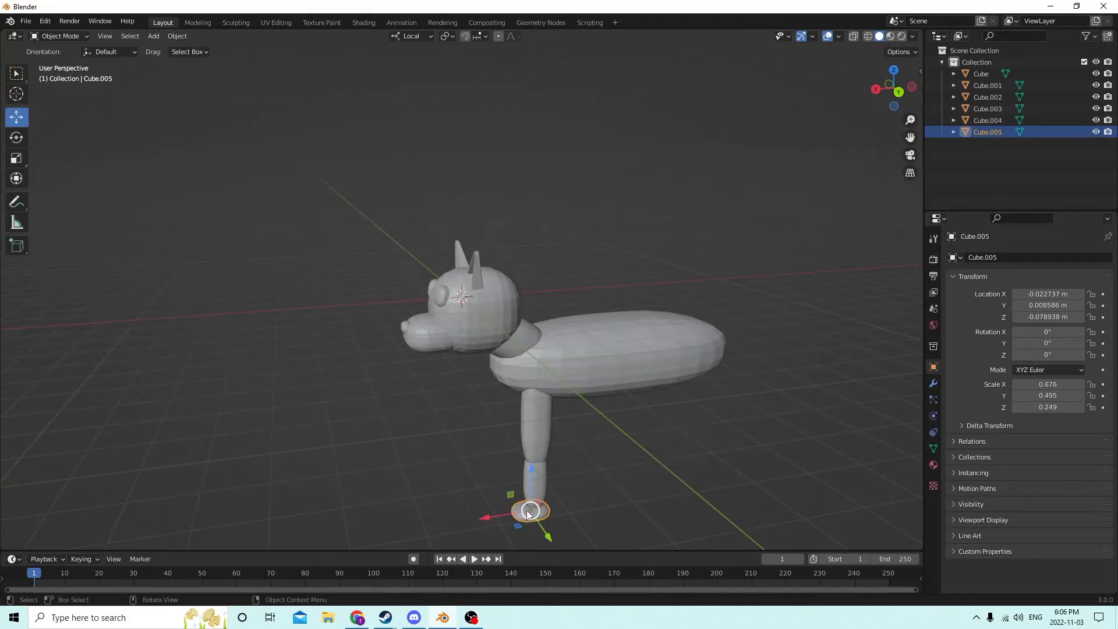
left_click(536, 480, "shift")
left_click(539, 422, "shift")
middle_click_drag(539, 422, 594, 442)
left_click(756, 503)
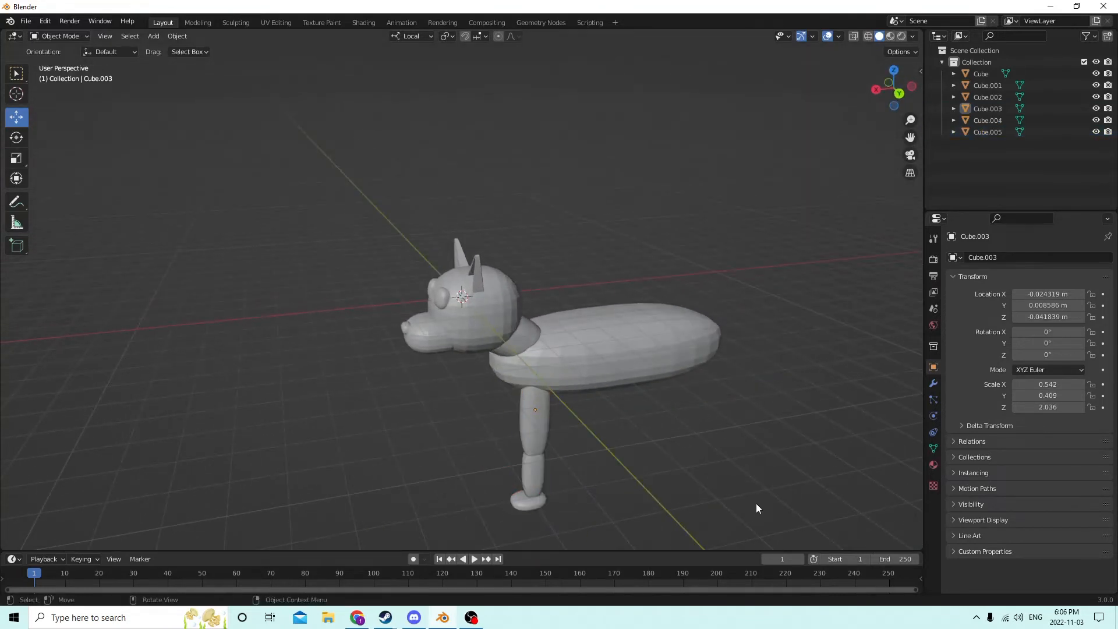
Delete the foot piece at the lower end of the leg.
middle_click_drag(756, 503, 514, 498)
left_click(515, 498)
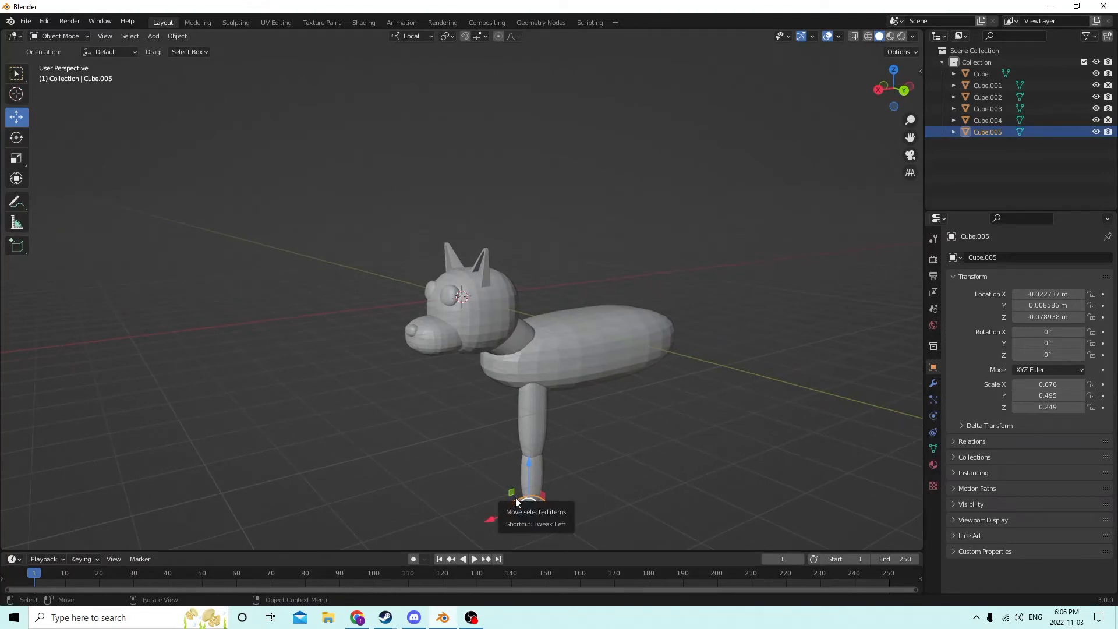
middle_click_drag(515, 497, 644, 546)
key("Delete")
Add a cylinder mesh with a 0.01 m radius and 0.02 m depth.
key("shift+a")
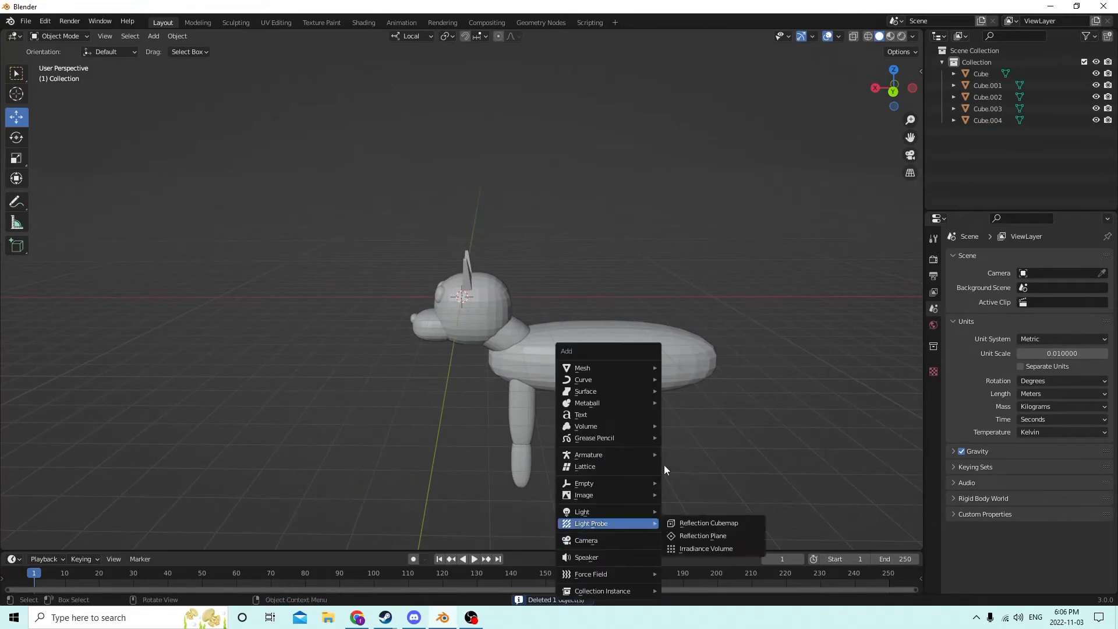
key("Escape")
key("shift+a")
mouse_move(543, 365)
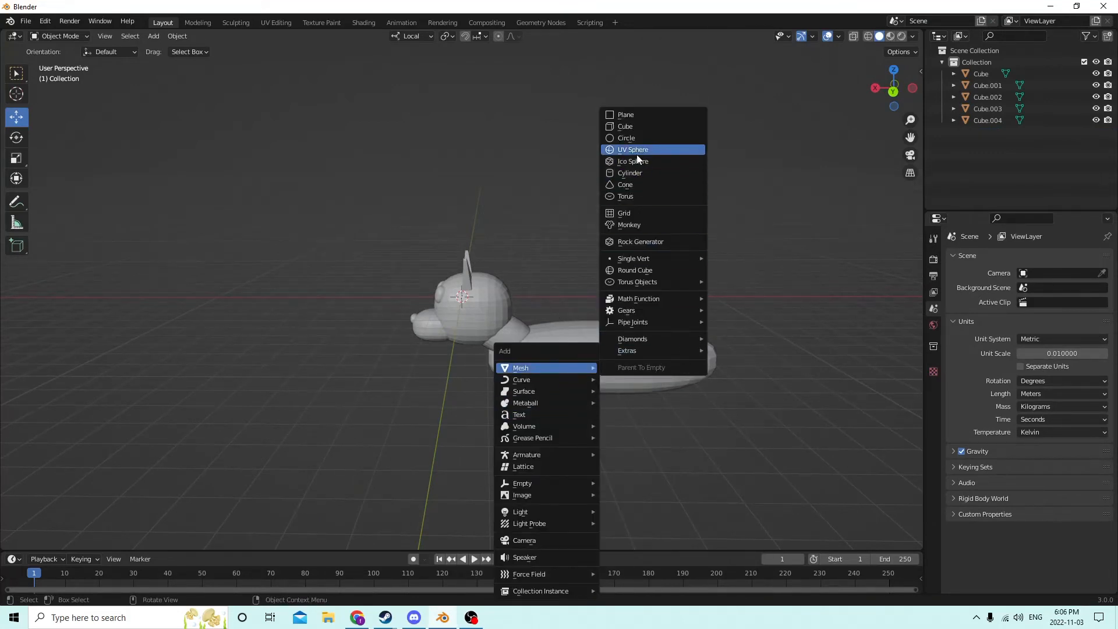
left_click(630, 173)
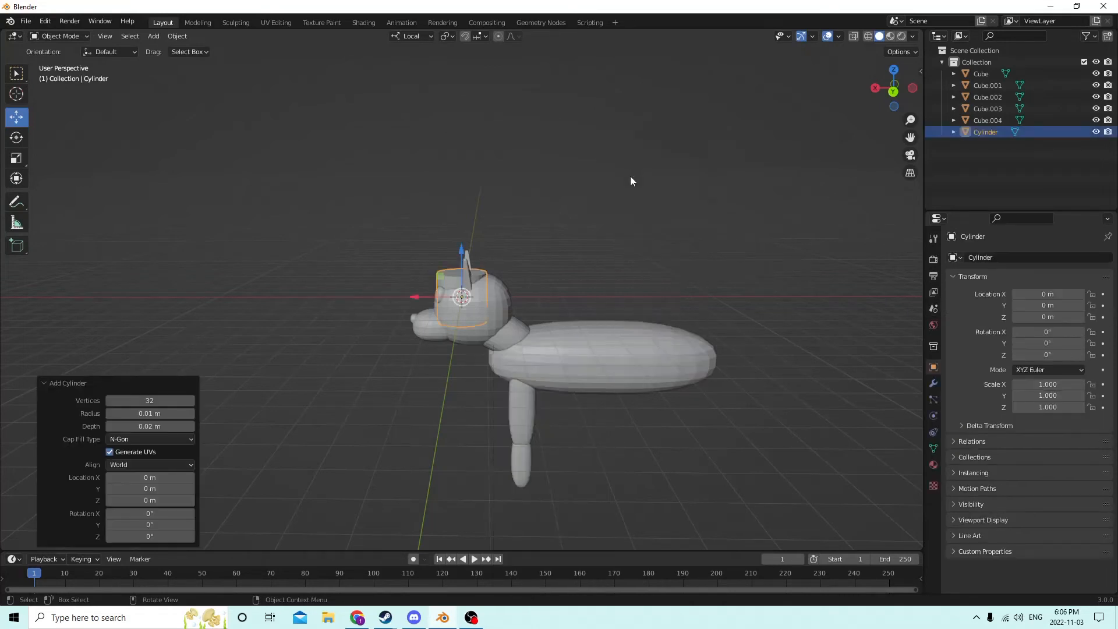
middle_click_drag(630, 176, 560, 270)
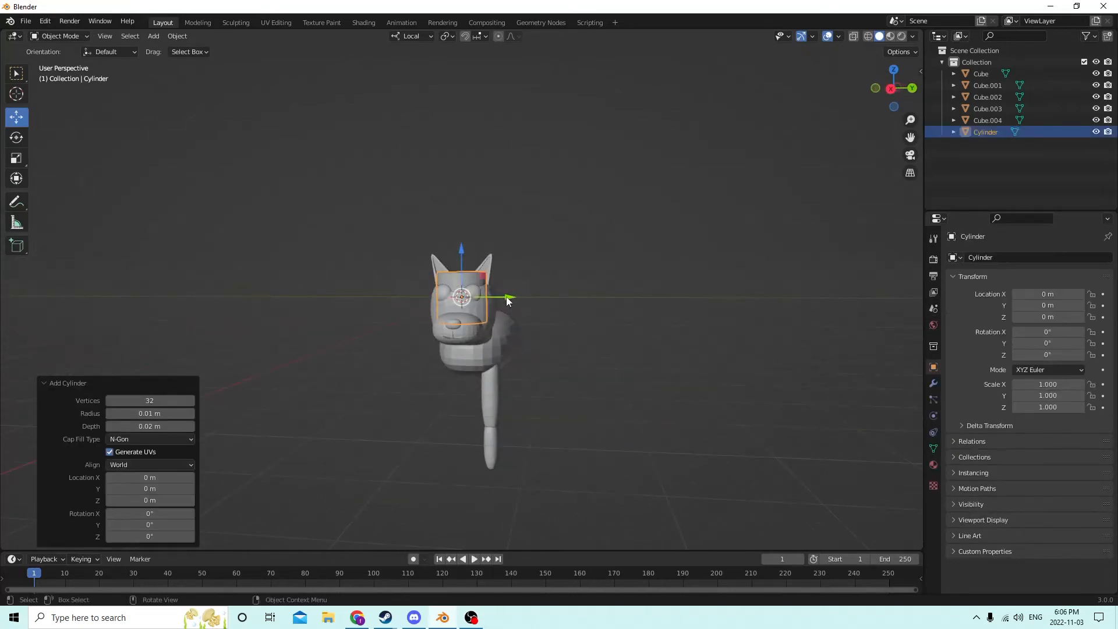
Move the cylinder down about 0.0645 m along Z and back about 0.030 m along X, aligning it with the lower leg.
left_click_drag(508, 301, 592, 309)
middle_click_drag(592, 308, 512, 325)
left_click_drag(528, 273, 526, 428)
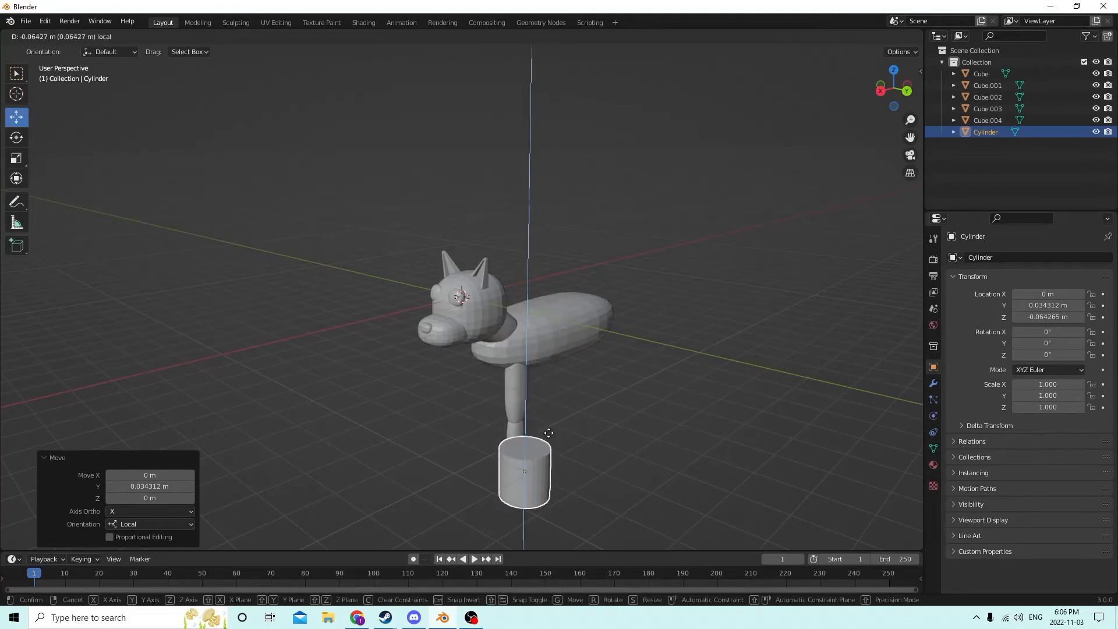
middle_click_drag(526, 428, 449, 389)
left_click_drag(382, 462, 425, 462)
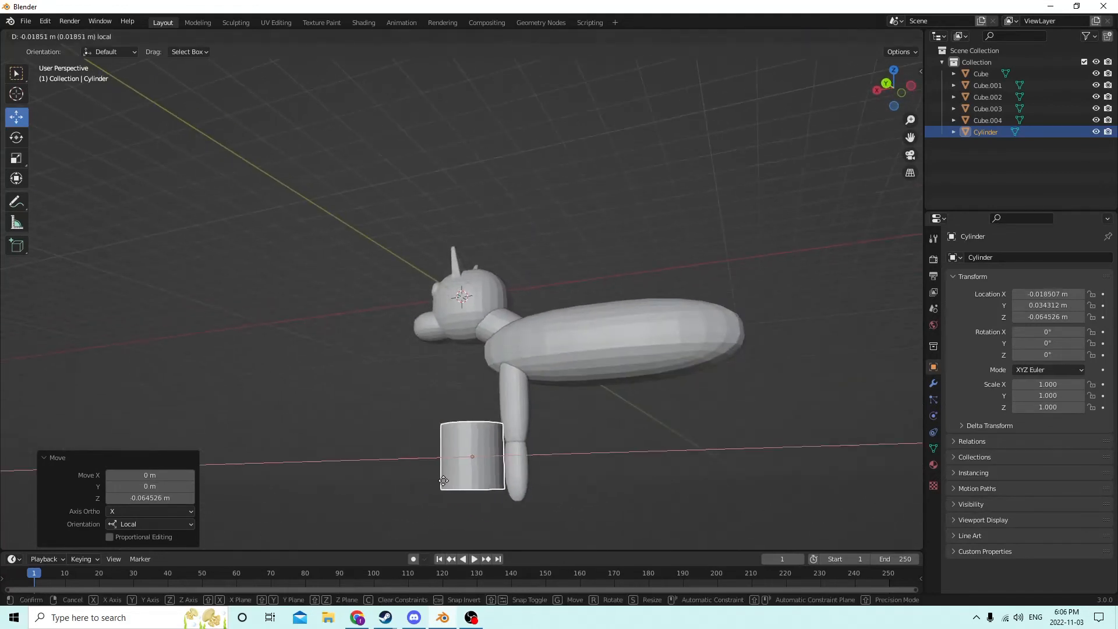
middle_click_drag(425, 461, 365, 482)
left_click_drag(318, 471, 412, 474)
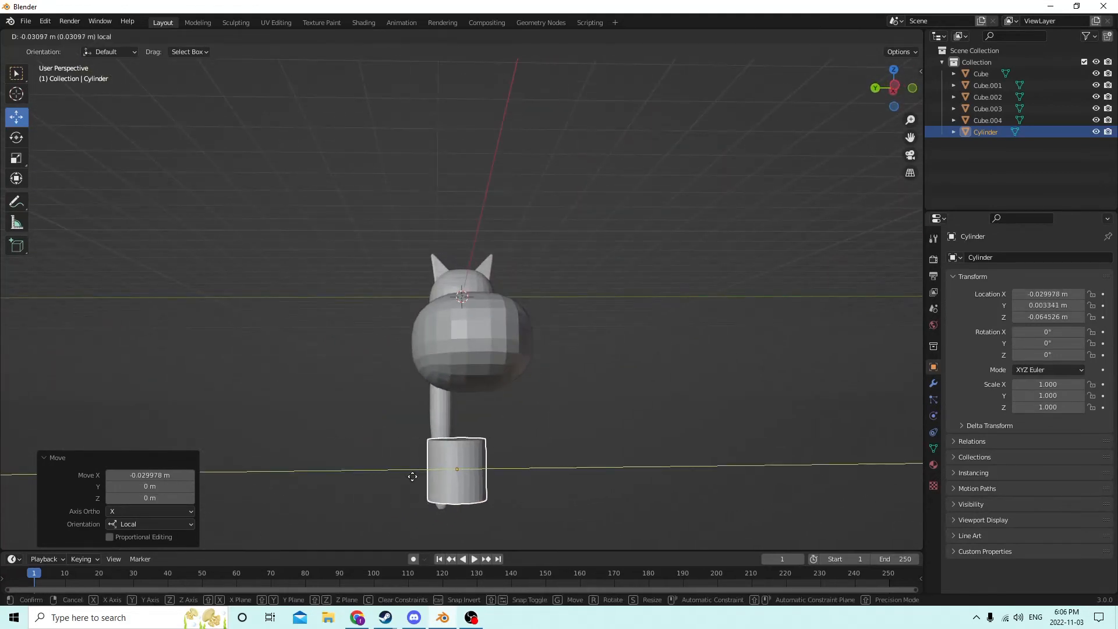
middle_click_drag(412, 474, 516, 458)
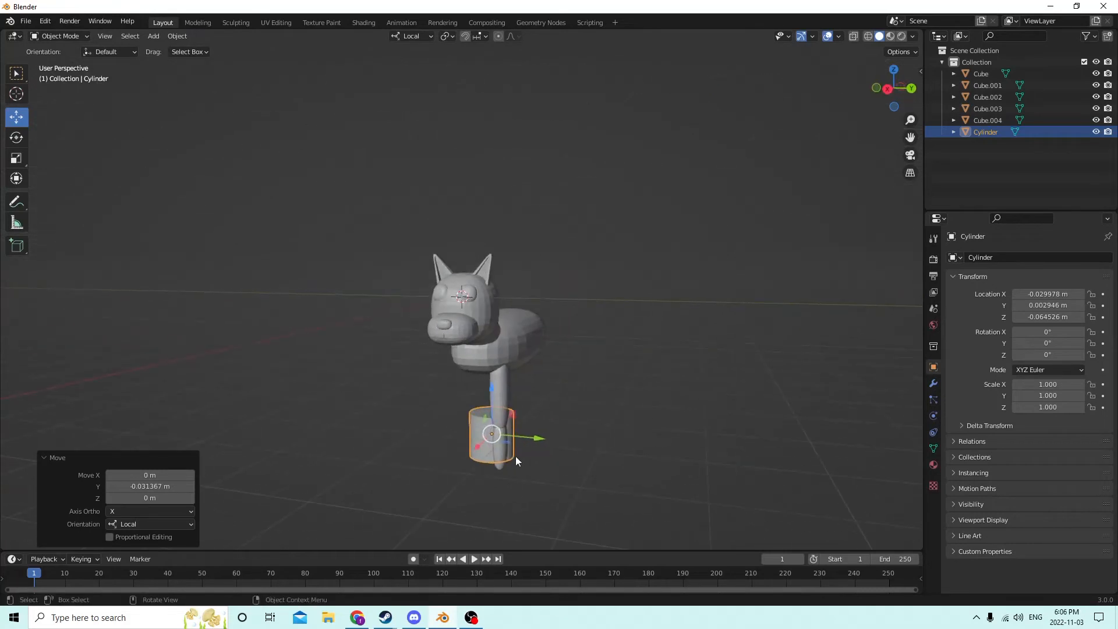
left_click_drag(534, 441, 544, 445)
middle_click_drag(544, 445, 483, 450)
Delete the cylinder and add a 0.02 m cube mesh in its place.
key("Delete")
key("shift+a")
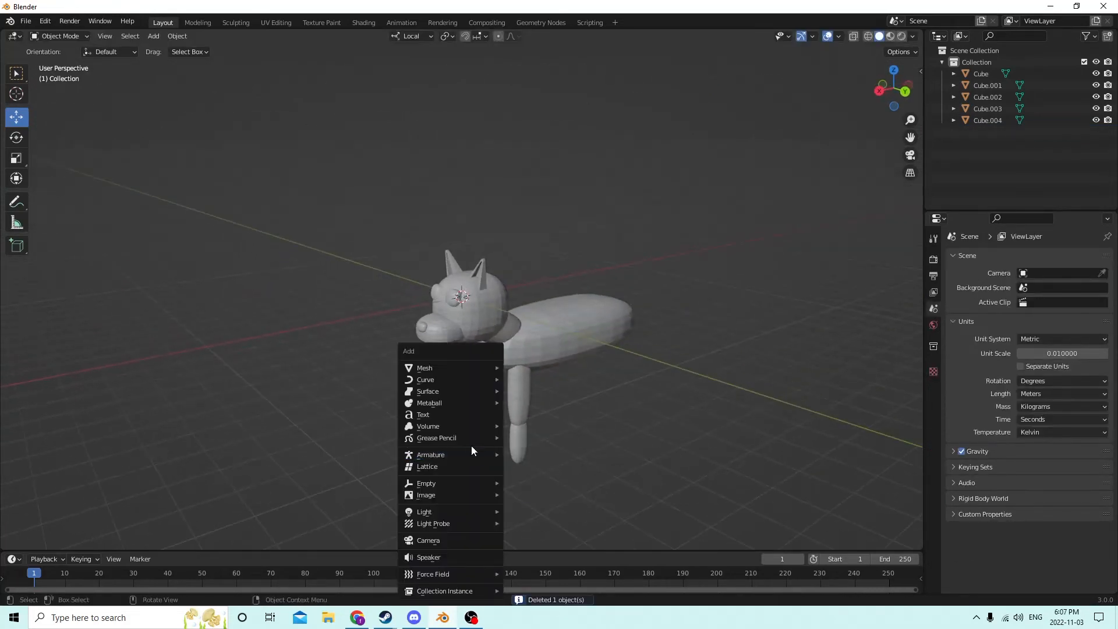
mouse_move(455, 372)
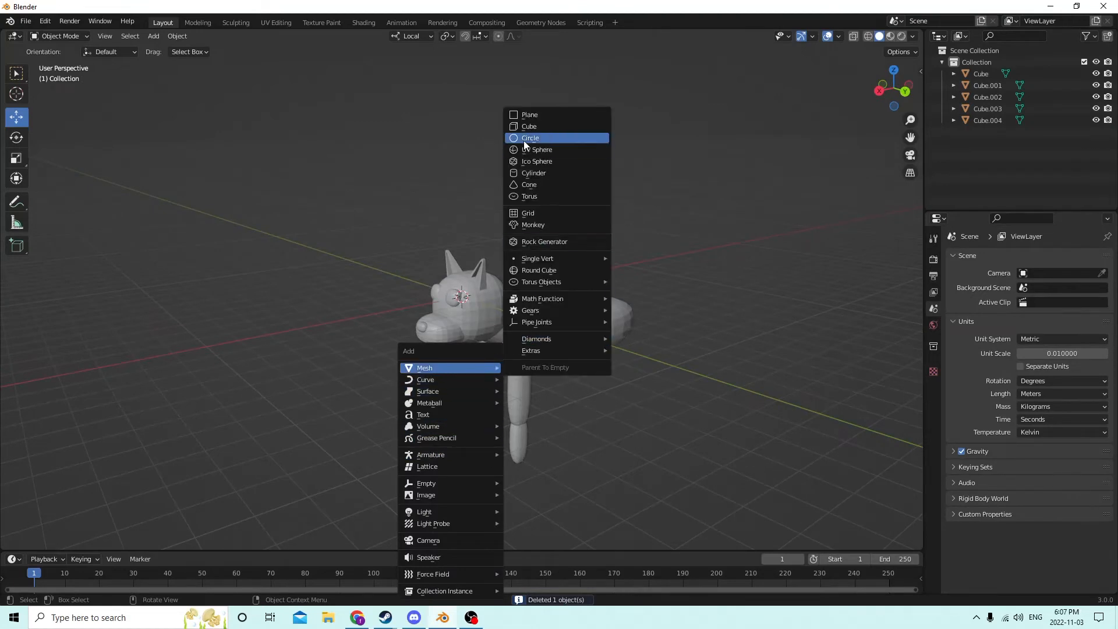
left_click(530, 127)
middle_click_drag(564, 219, 477, 296)
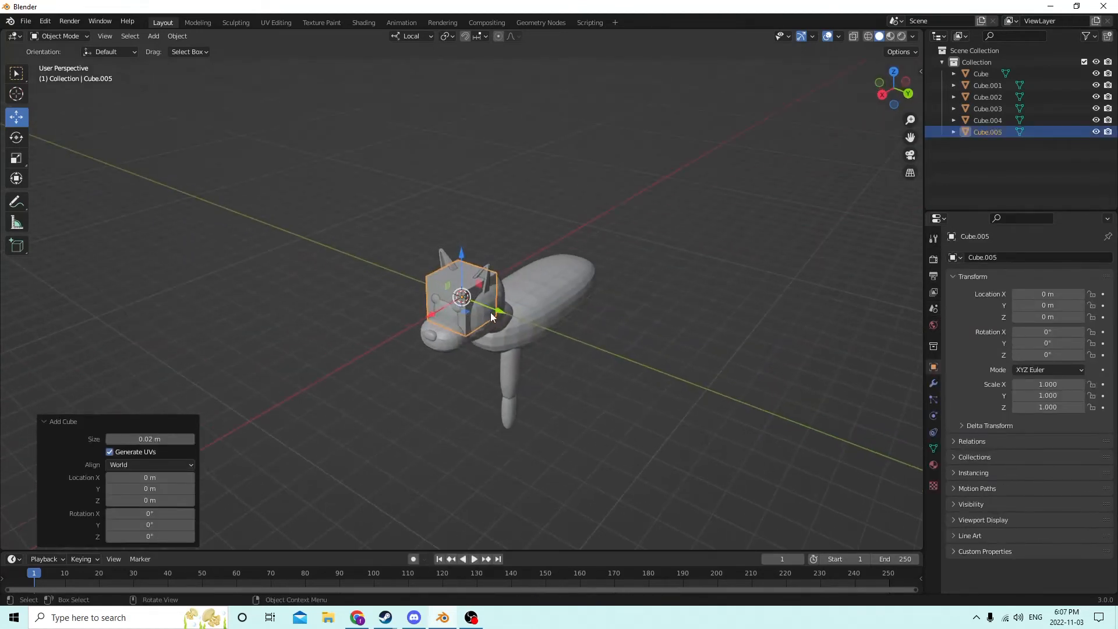
Move the cube about 0.048 m along Y, clear of the head, and enter Edit Mode.
left_click_drag(498, 311, 597, 348)
middle_click_drag(597, 350, 515, 221)
scroll(550, 333, "up", 1)
key("Tab")
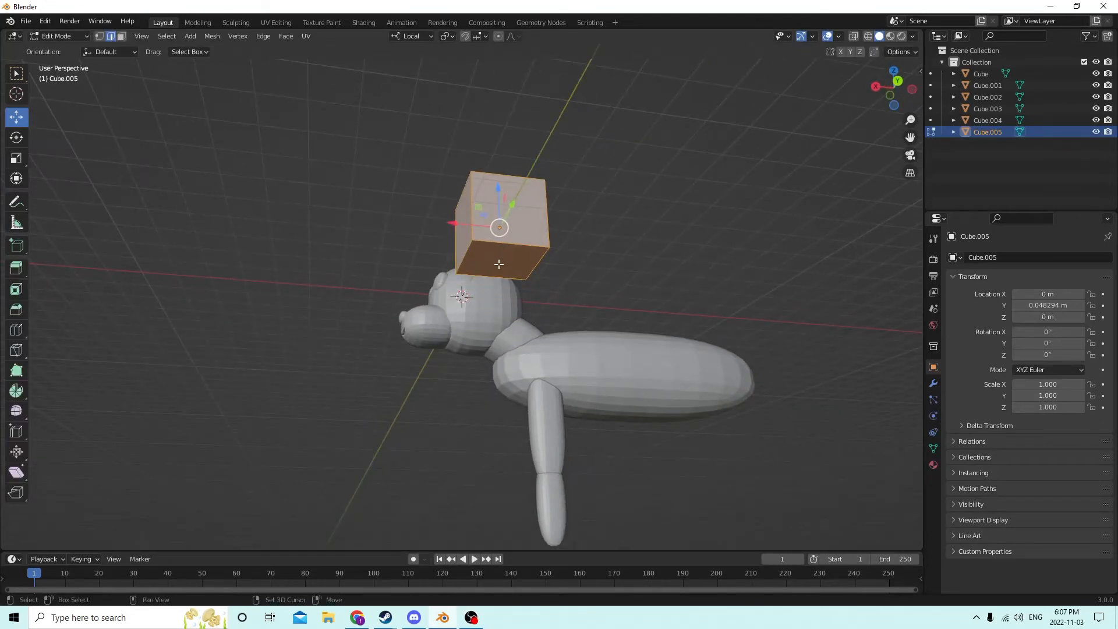
left_click(120, 35)
left_click(514, 247, "shift")
middle_click_drag(504, 259, 624, 274)
key("ctrl+b")
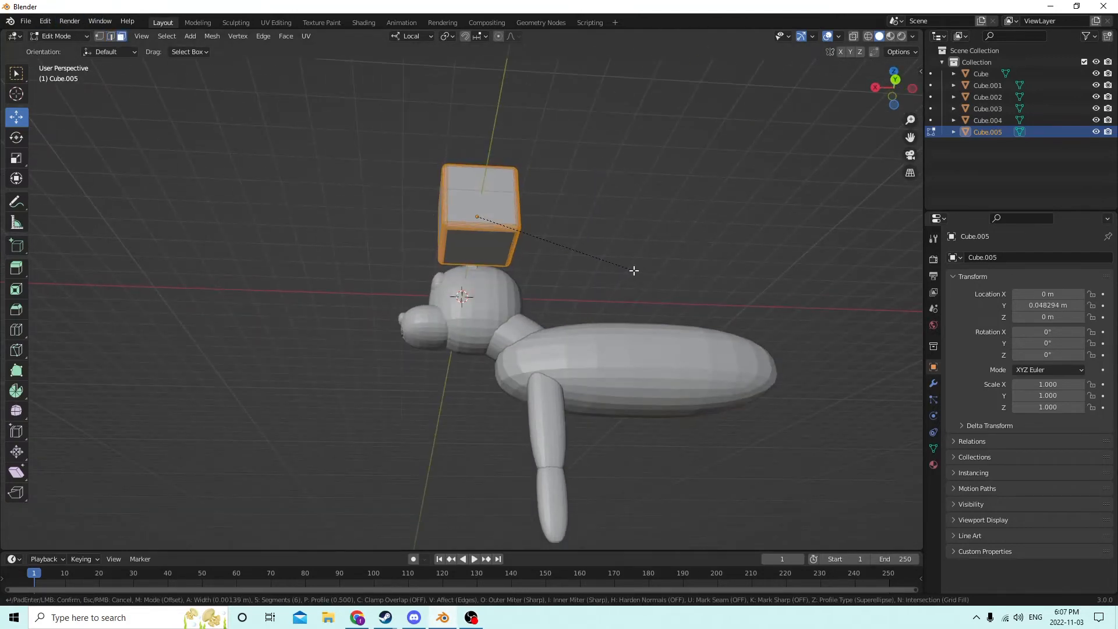
right_click(606, 257)
Bevel the cube's upper and vertical edges by about 0.0063 m with 6 segments and return to Object Mode.
left_click(110, 37)
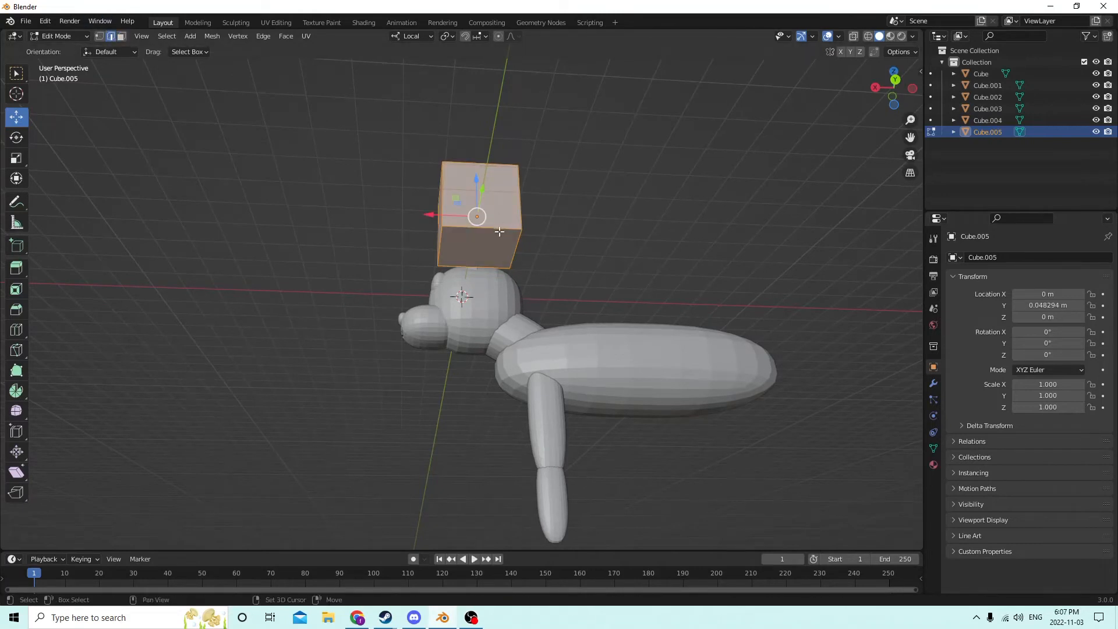
left_click(438, 241)
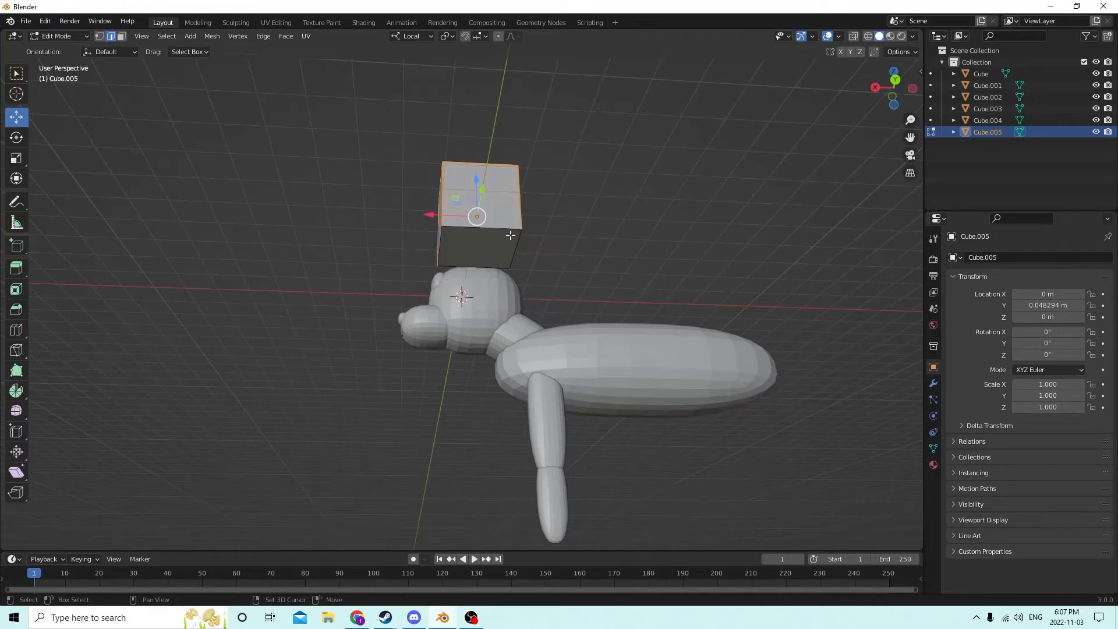
key("ctrl+b")
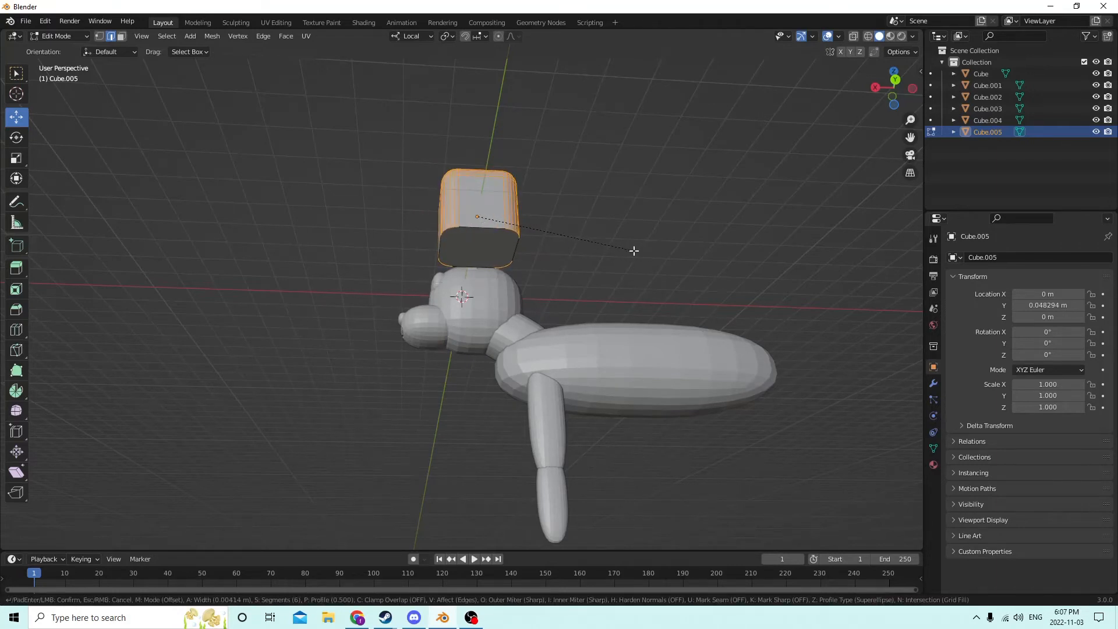
left_click(641, 251)
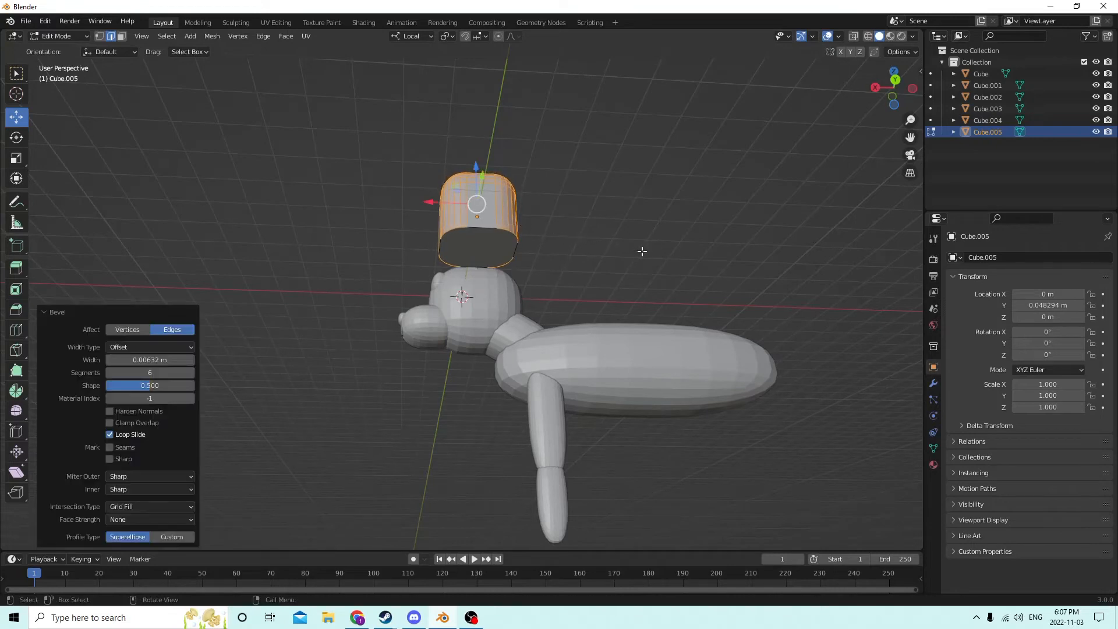
middle_click_drag(641, 251, 120, 128)
key("Tab")
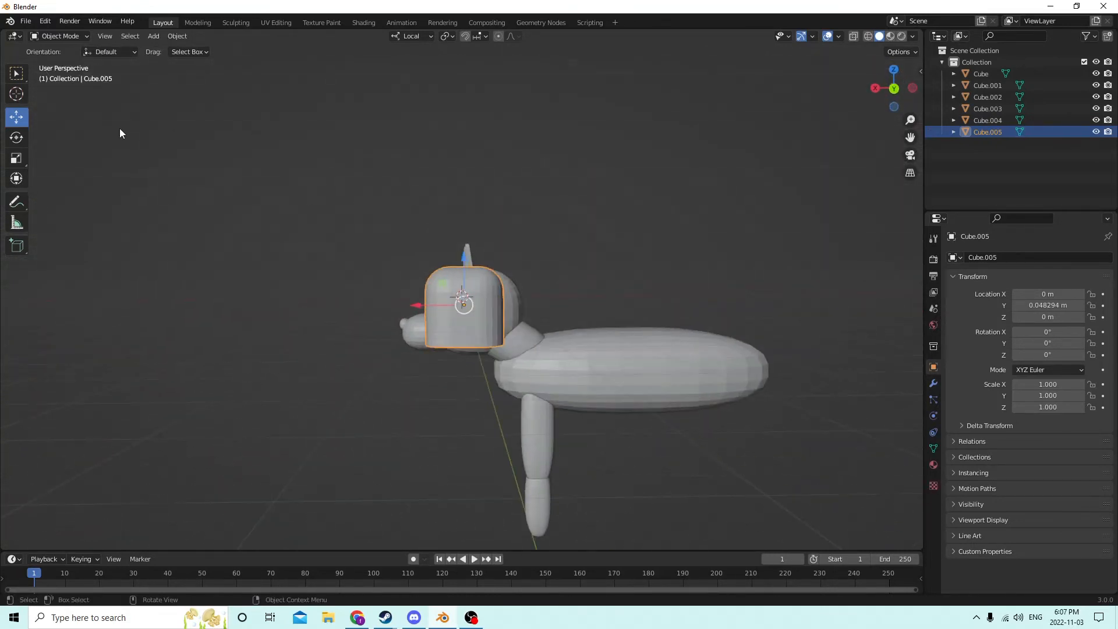
left_click(16, 159)
mouse_move(192, 210)
middle_mouse_down()
mouse_move(223, 219)
mouse_move(212, 215)
middle_mouse_up()
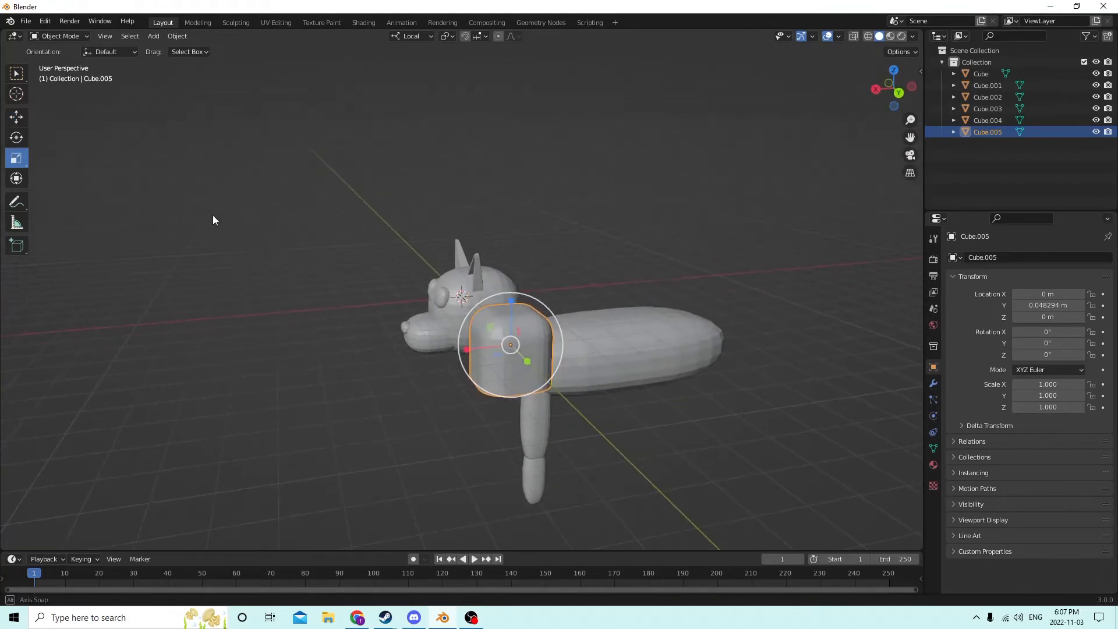
Undo the bevel on the cube and return to editing its mesh.
left_click(45, 21)
key("Tab")
left_click(43, 22)
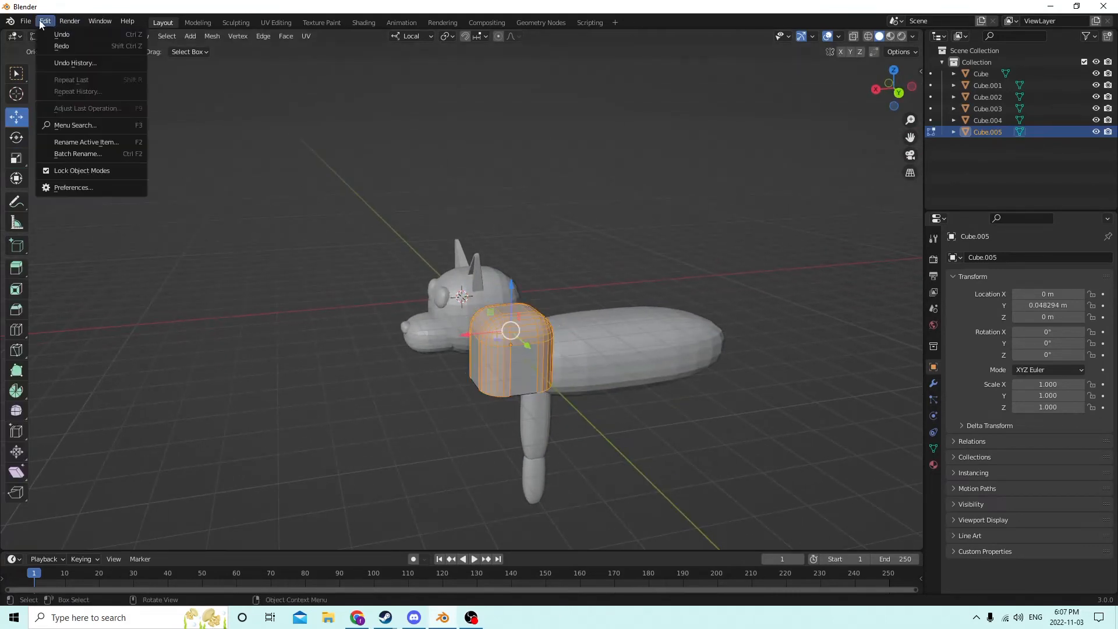
left_click(48, 32)
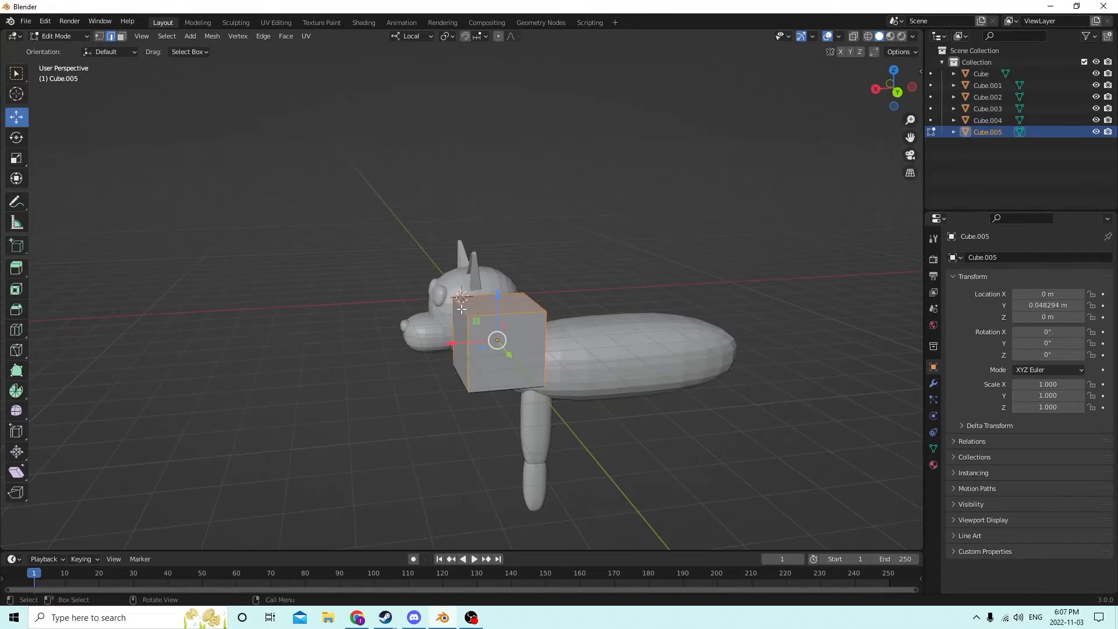
left_click(462, 309)
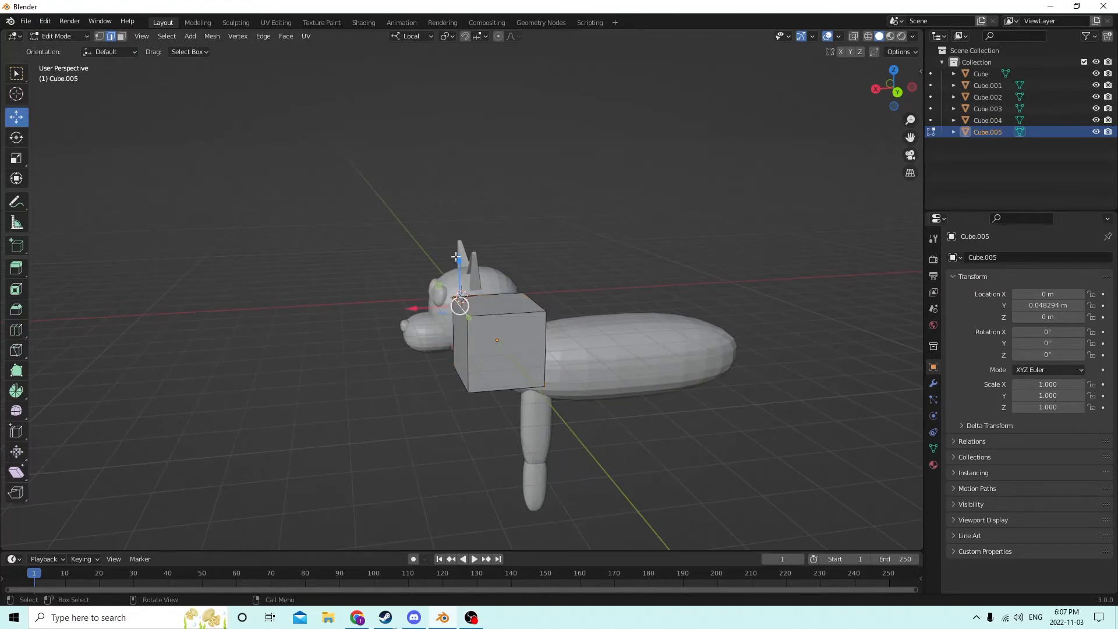
left_click_drag(456, 257, 453, 271)
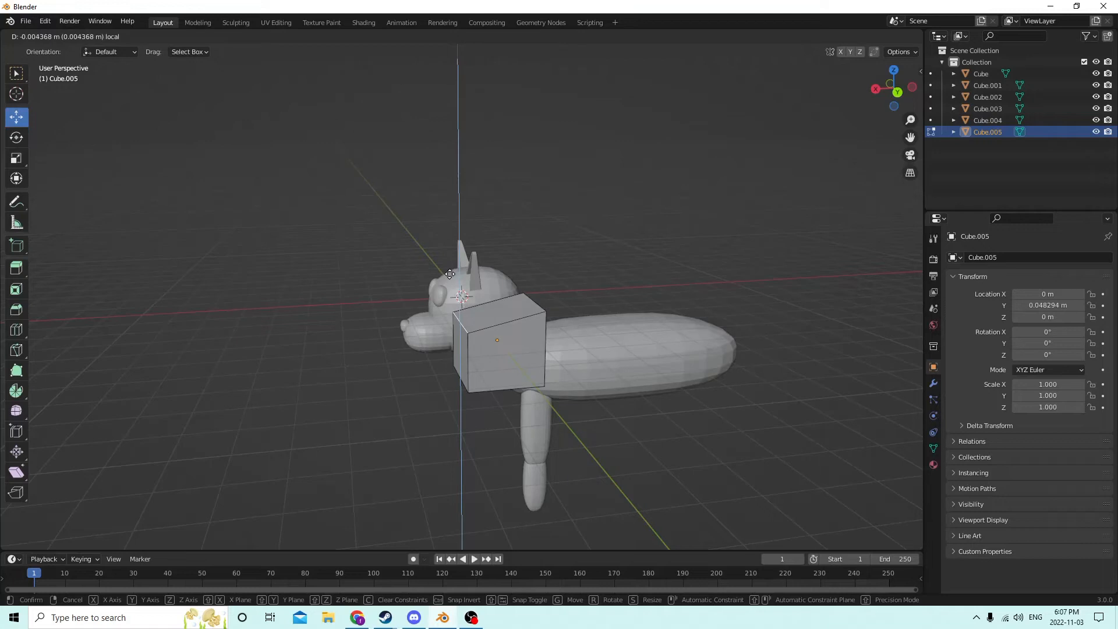
right_click(449, 274)
middle_click_drag(449, 273, 438, 278)
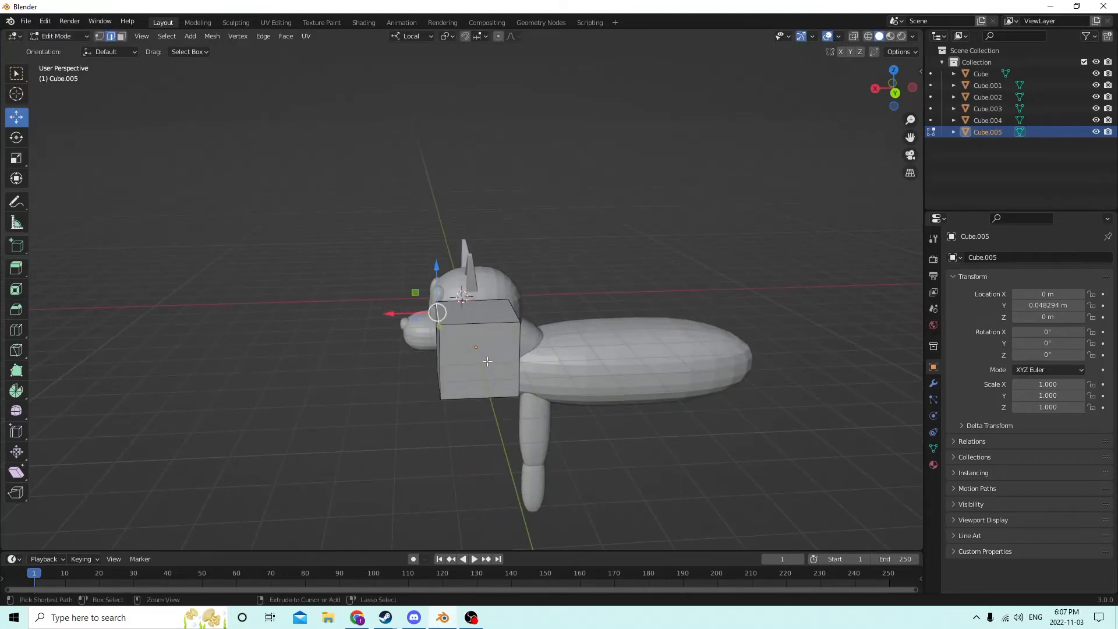
Add one vertical loop cut through the middle of the cube, keeping it centred.
key("ctrl+r")
left_click(488, 389)
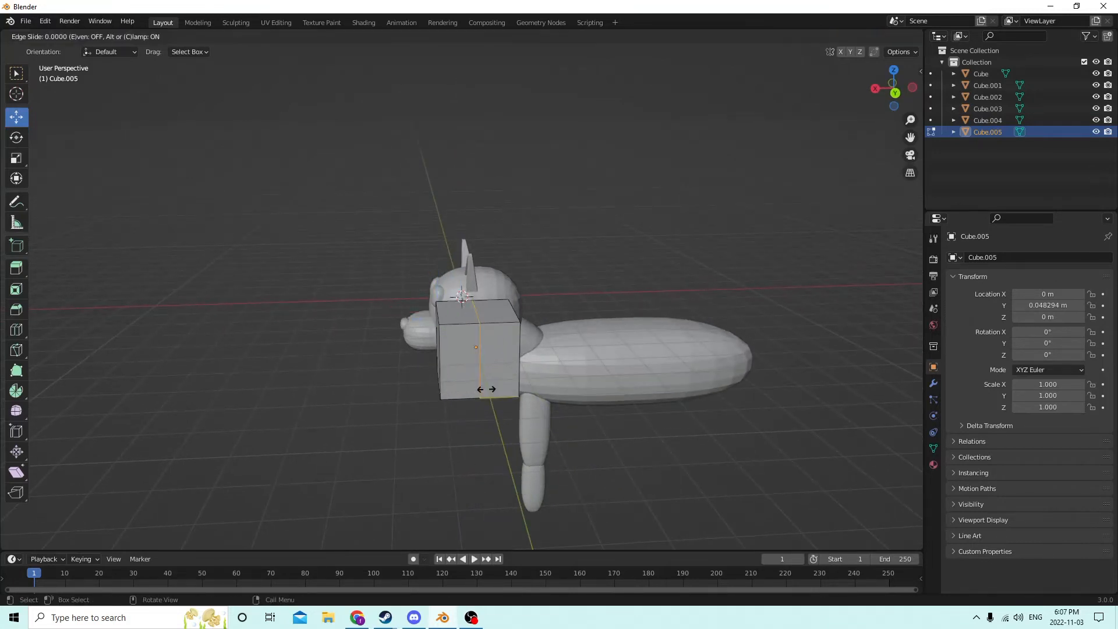
left_click_drag(495, 386, 484, 383)
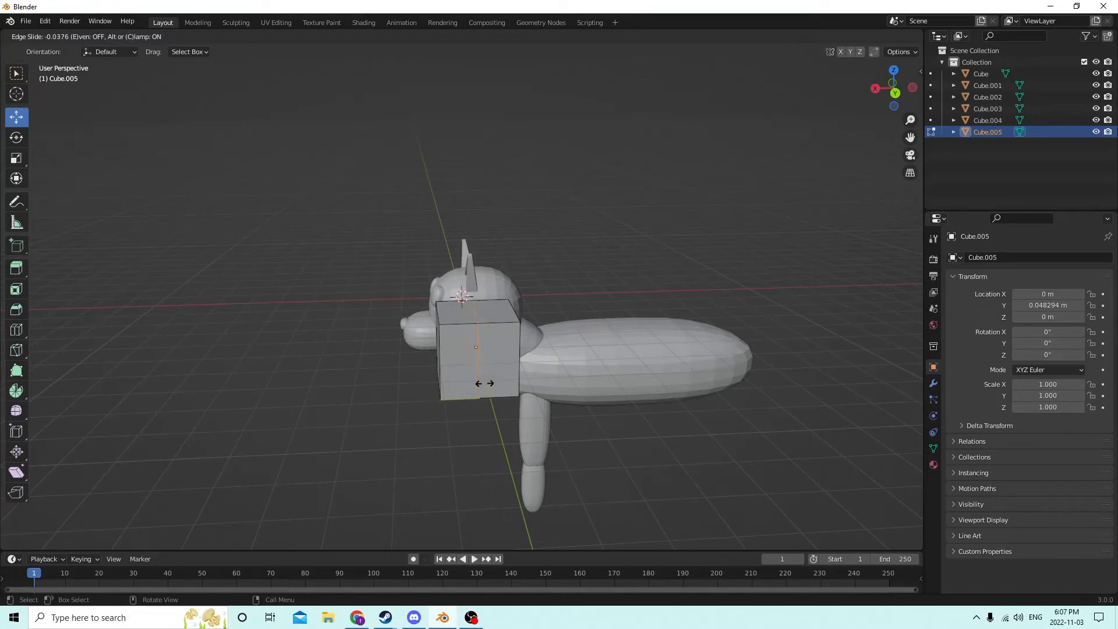
right_click(485, 383)
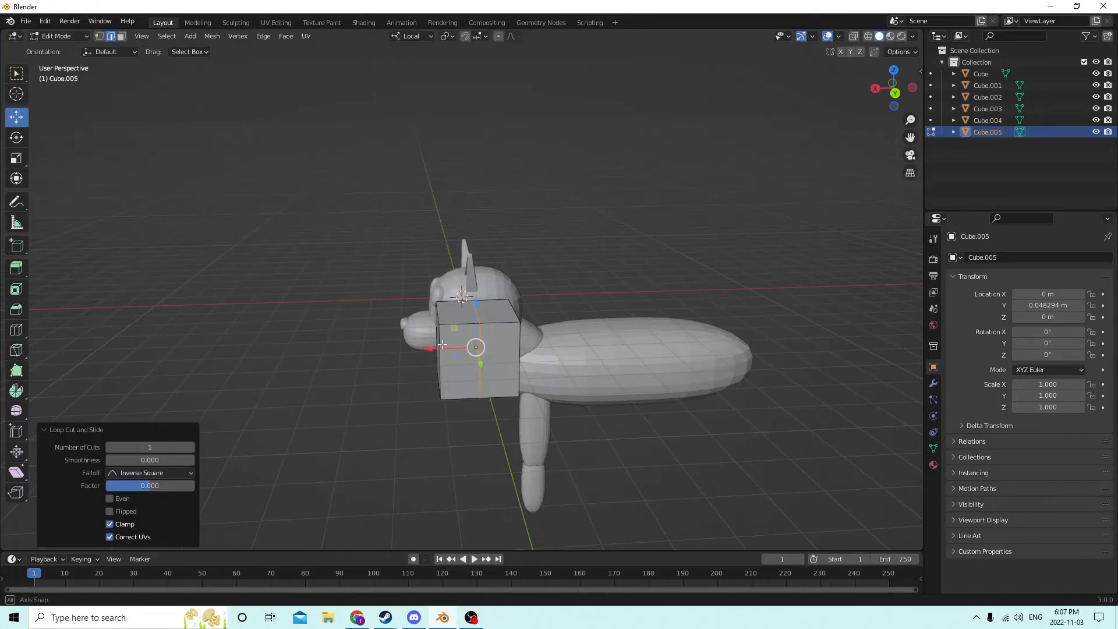
left_click(473, 302)
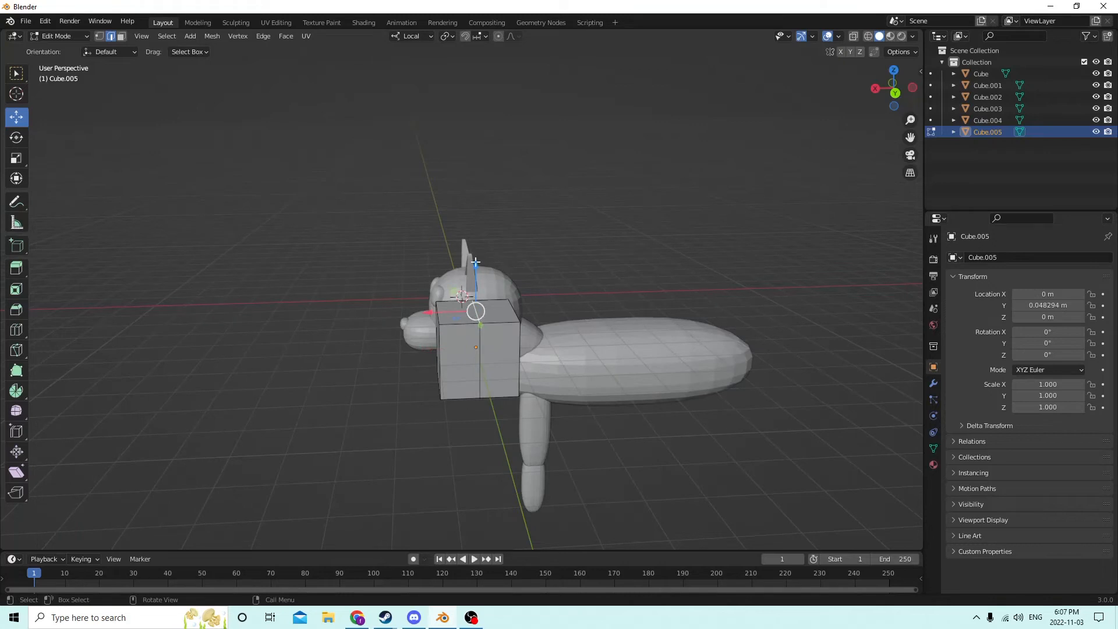
left_click_drag(476, 262, 460, 294)
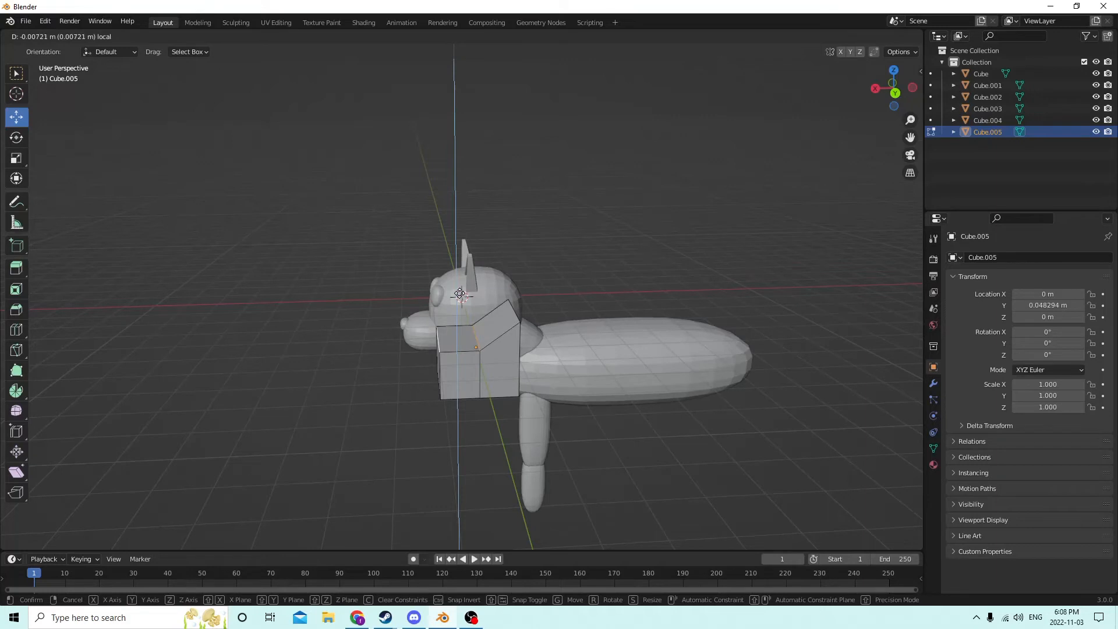
right_click(460, 294)
middle_click_drag(459, 291, 466, 290)
middle_click_drag(513, 337, 477, 337)
Undo the recent edge edits and the single centre loop cut, restoring the plain cube.
left_click(45, 21)
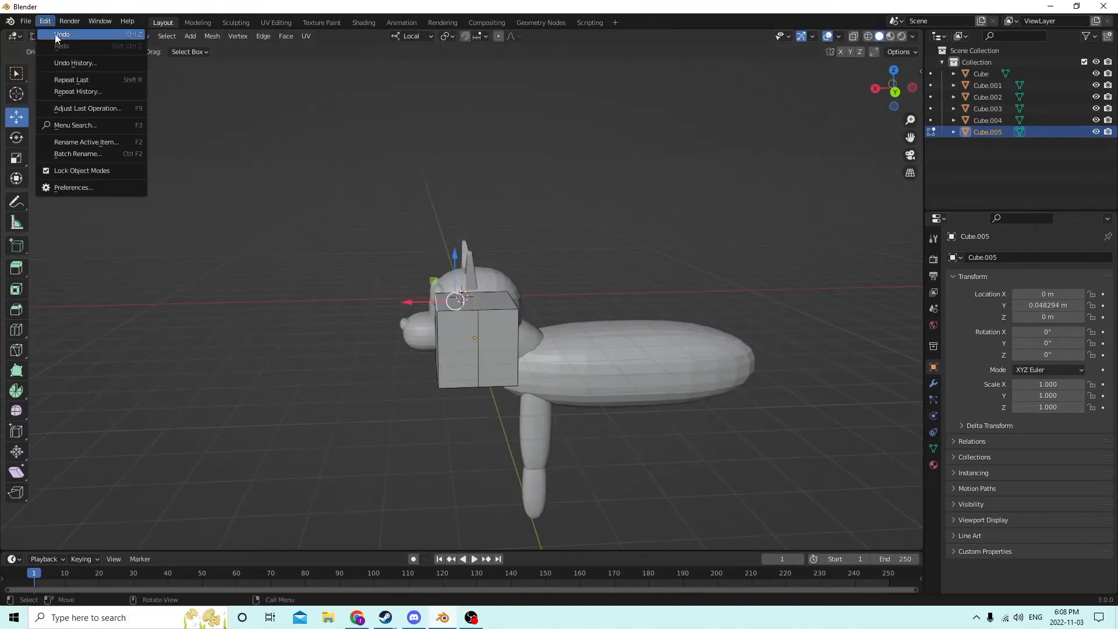
left_click(55, 33)
left_click(46, 22)
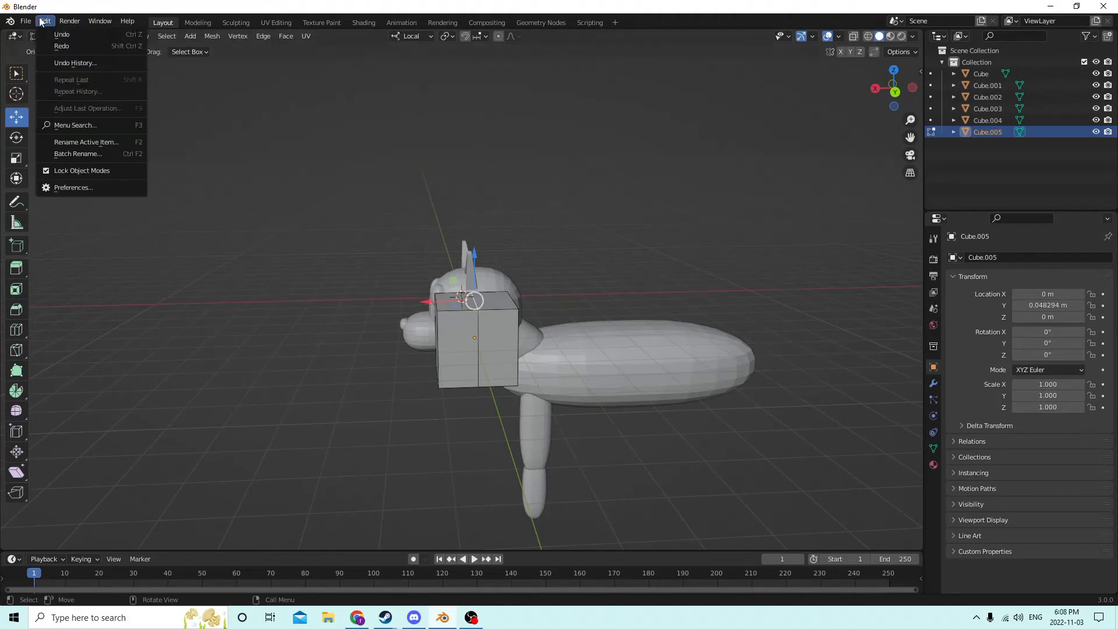
left_click(54, 31)
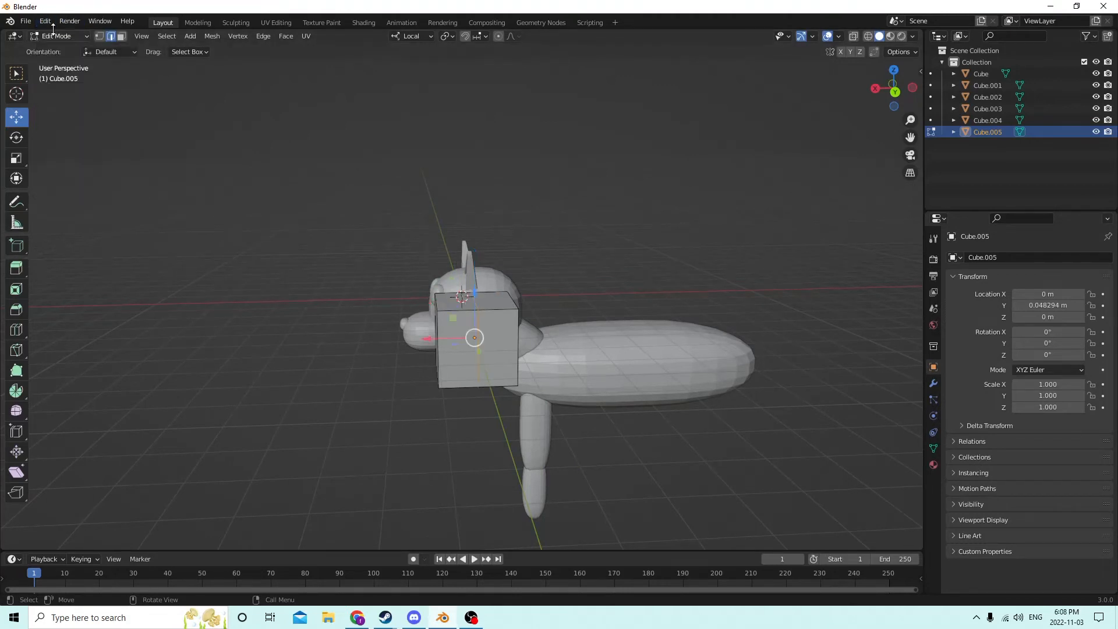
left_click(46, 22)
left_click(54, 31)
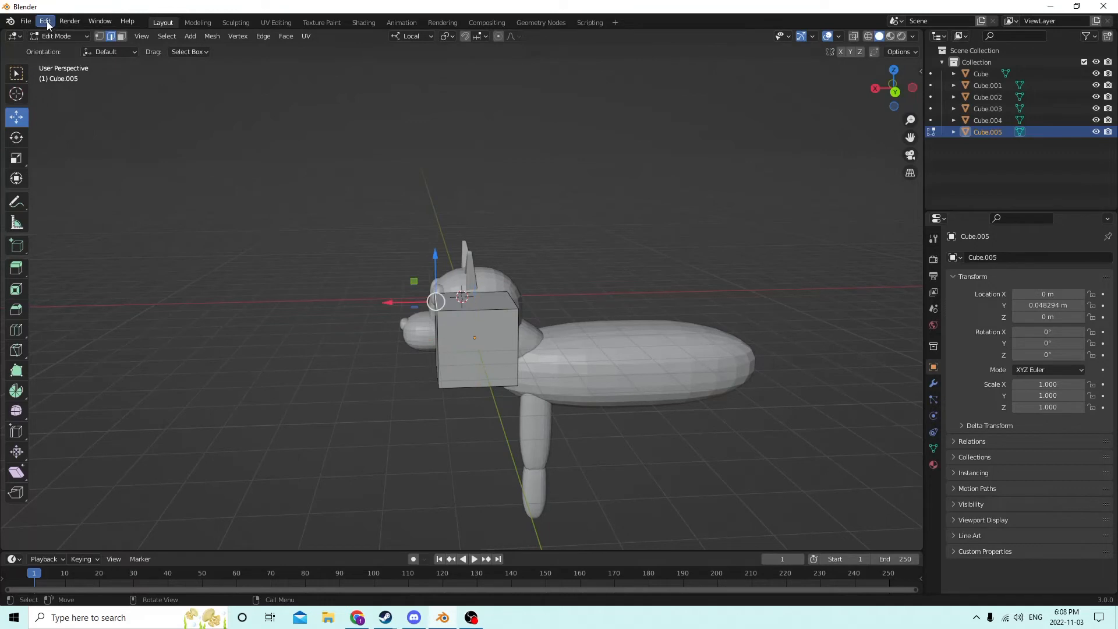
Add two evenly spaced vertical loop cuts across the cube with the slide factor at 0.
key("ctrl+r")
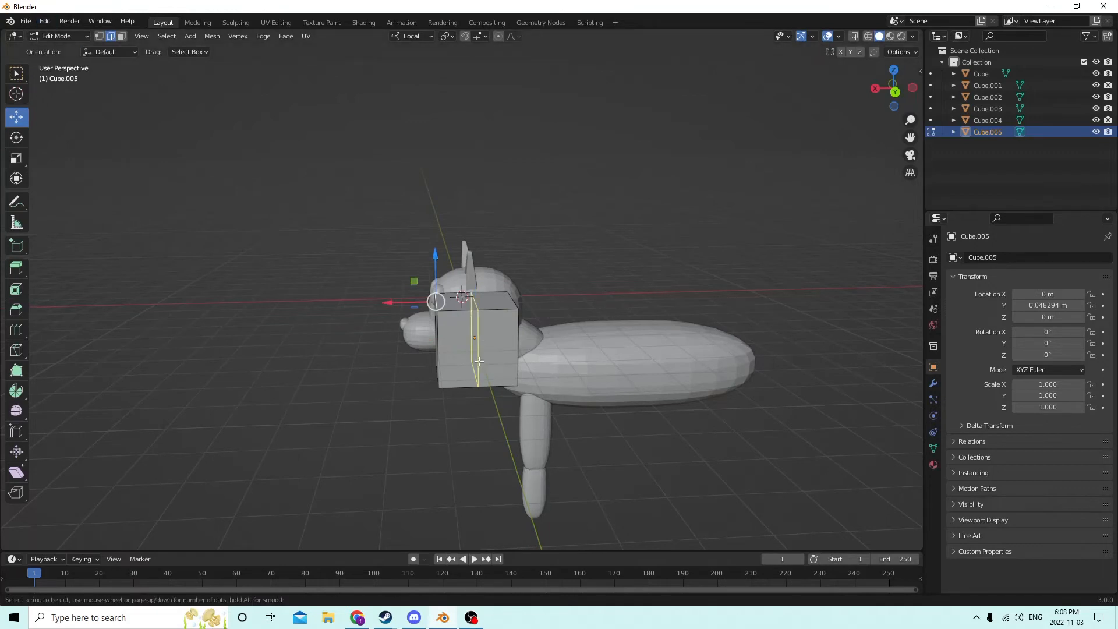
scroll(478, 361, "up", 2)
scroll(479, 362, "down", 1)
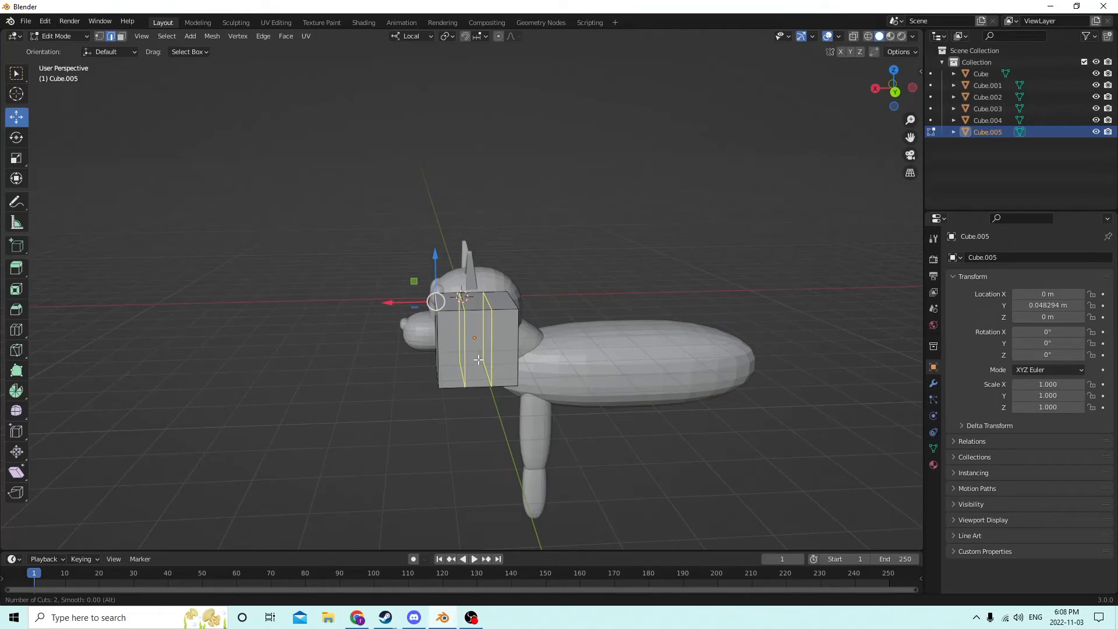
left_click(478, 360)
left_click(478, 360)
Lower the upper front edge and the adjacent loop-cut edge about 0.0056 m along Z to form a step.
scroll(605, 299, "up", 4)
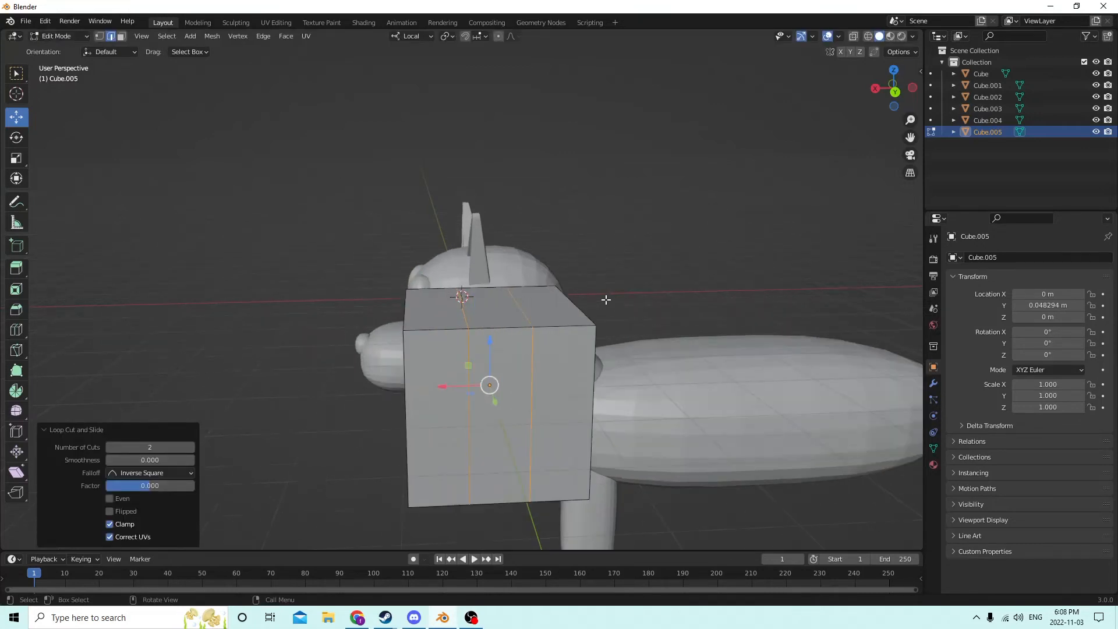
left_click(455, 311, "shift")
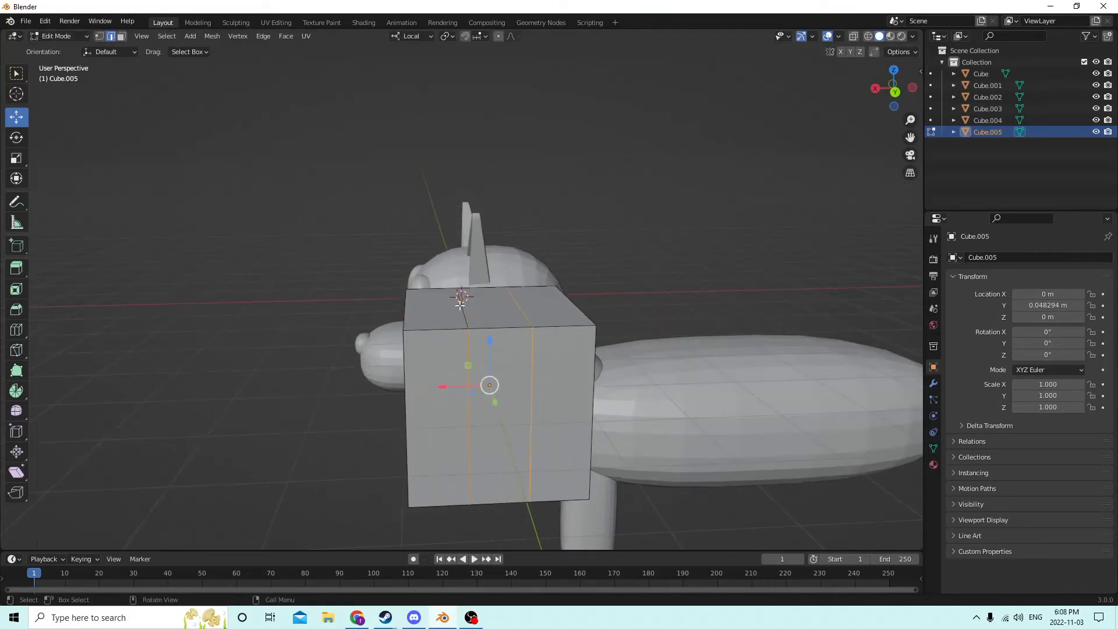
left_click(463, 307)
left_click(406, 306, "shift")
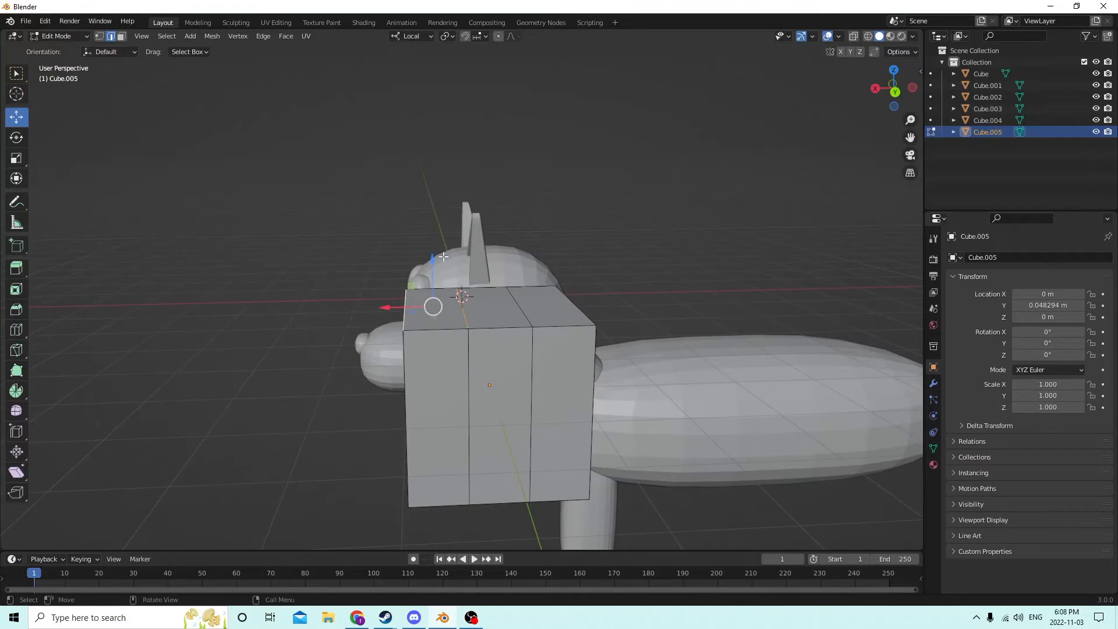
left_click_drag(444, 256, 442, 311)
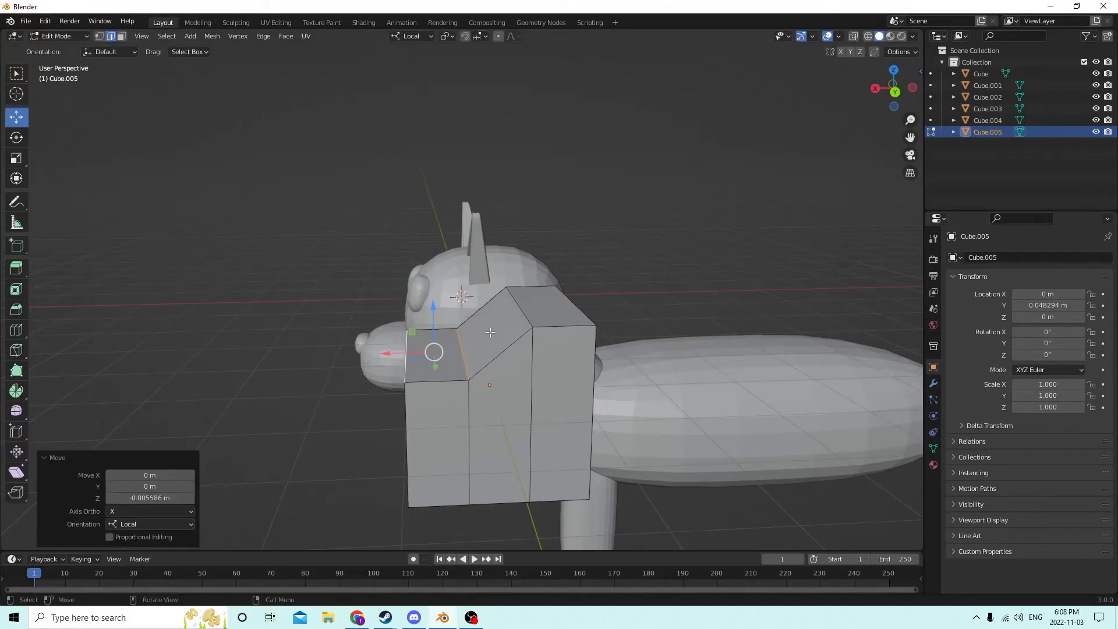
Steepen the slope by shifting its lower edge backward and its upper edge about 0.0019 m forward and 0.0014 m down.
left_click(465, 355)
left_click_drag(415, 350, 432, 350)
left_click(519, 306)
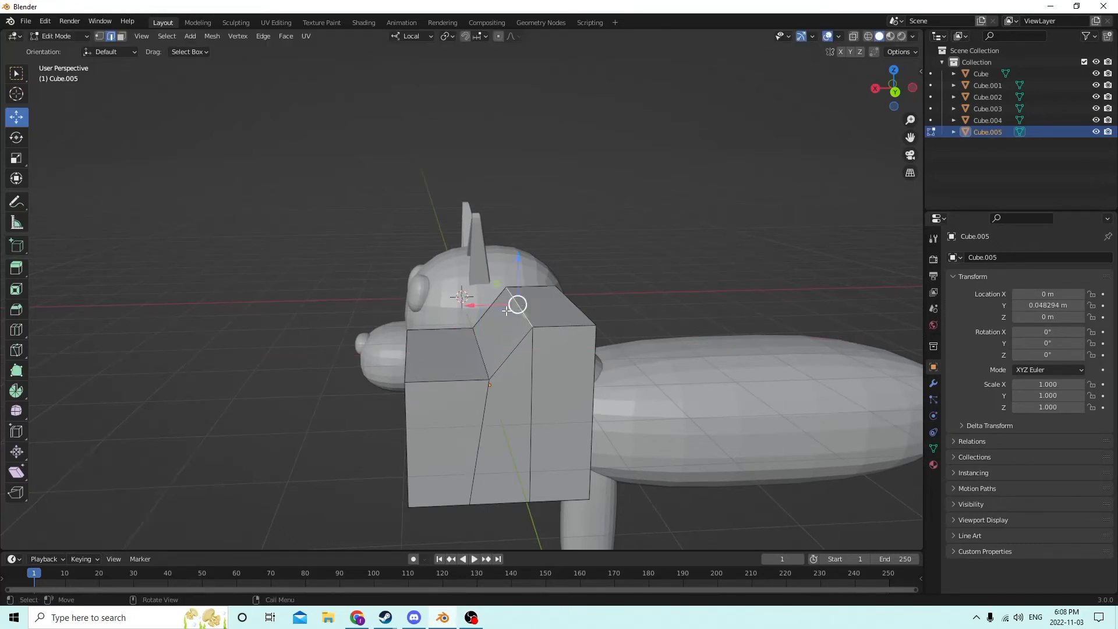
left_click_drag(488, 305, 472, 304)
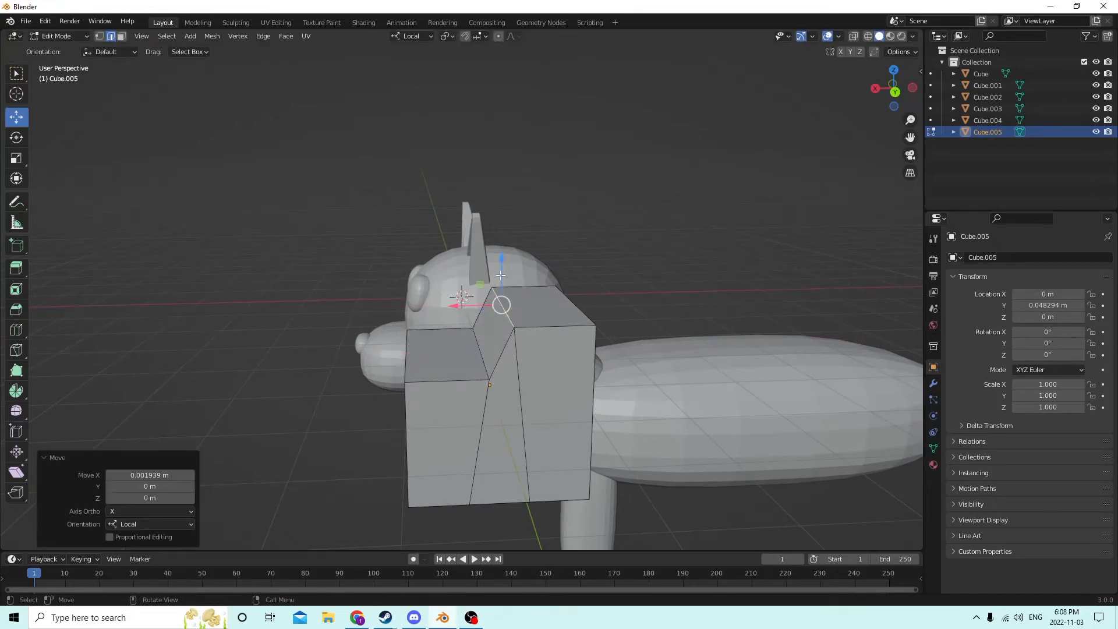
left_click_drag(501, 257, 496, 277)
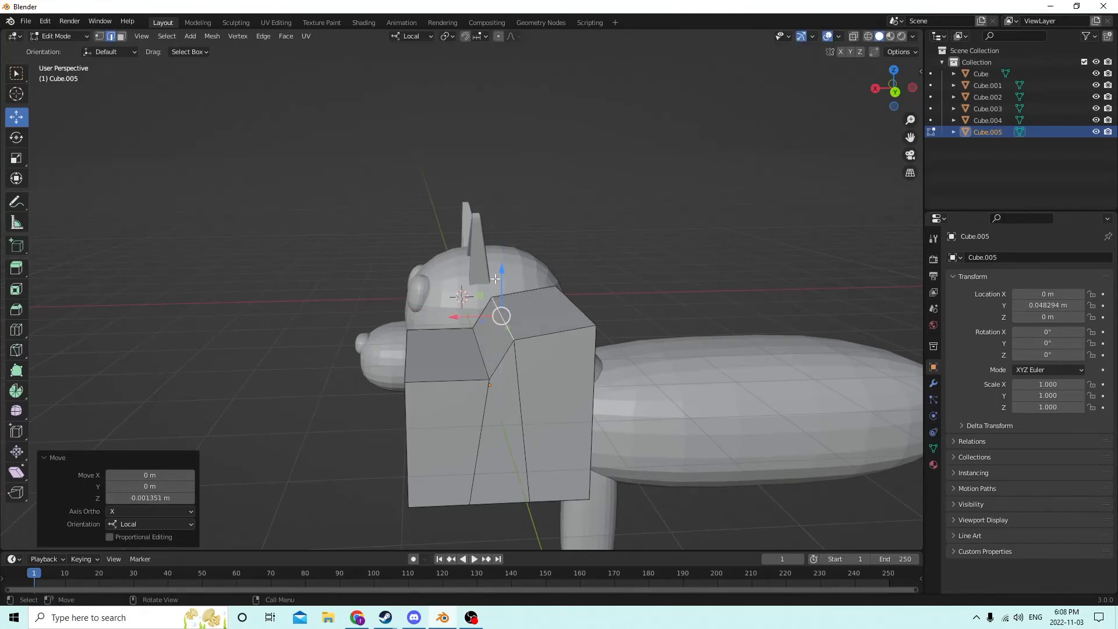
Bevel the stepped block's vertical corner edges and upper outline edges by about 0.0034 m with 6 segments, and return to Object Mode.
middle_click_drag(462, 297, 635, 345)
left_click(632, 426)
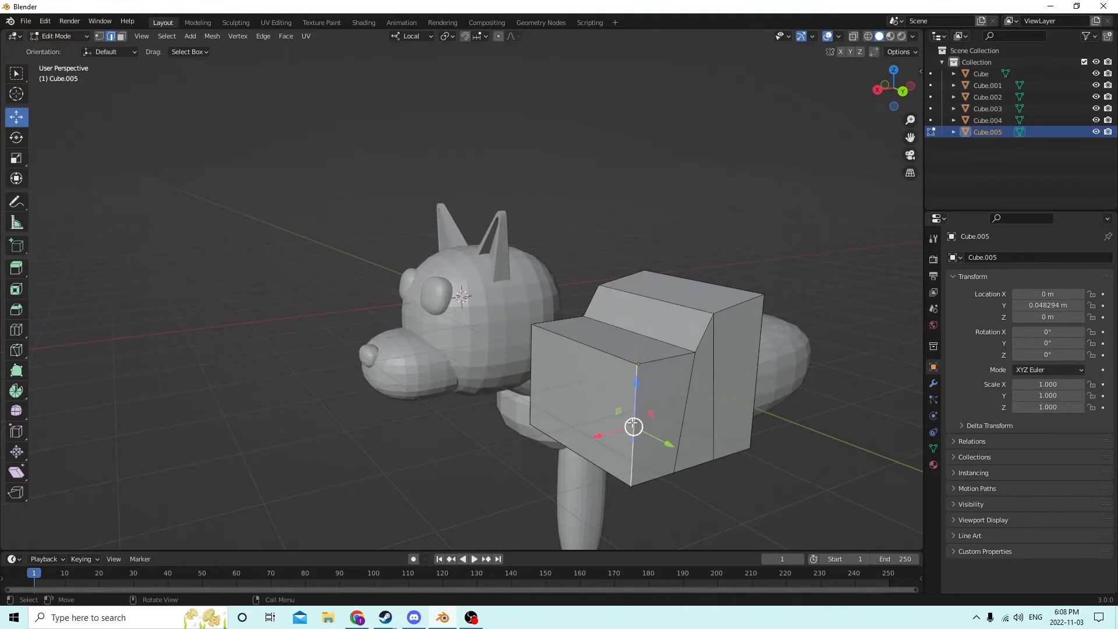
middle_click_drag(633, 426, 414, 358)
left_click(654, 371, "shift")
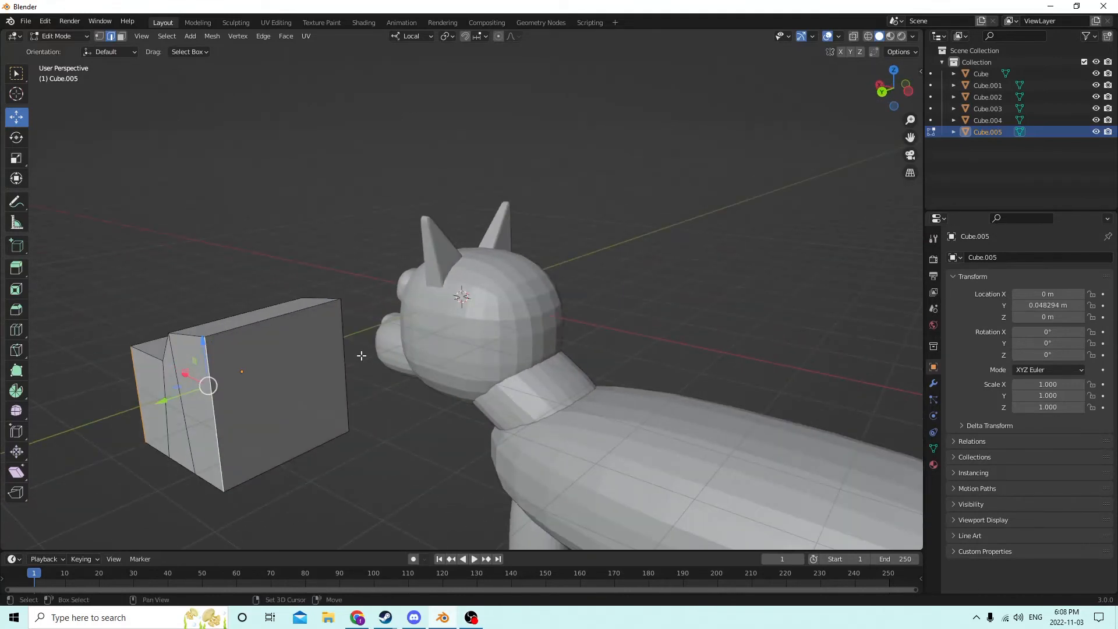
left_click(351, 356, "shift")
left_click(280, 309, "shift")
middle_click_drag(280, 309, 401, 324)
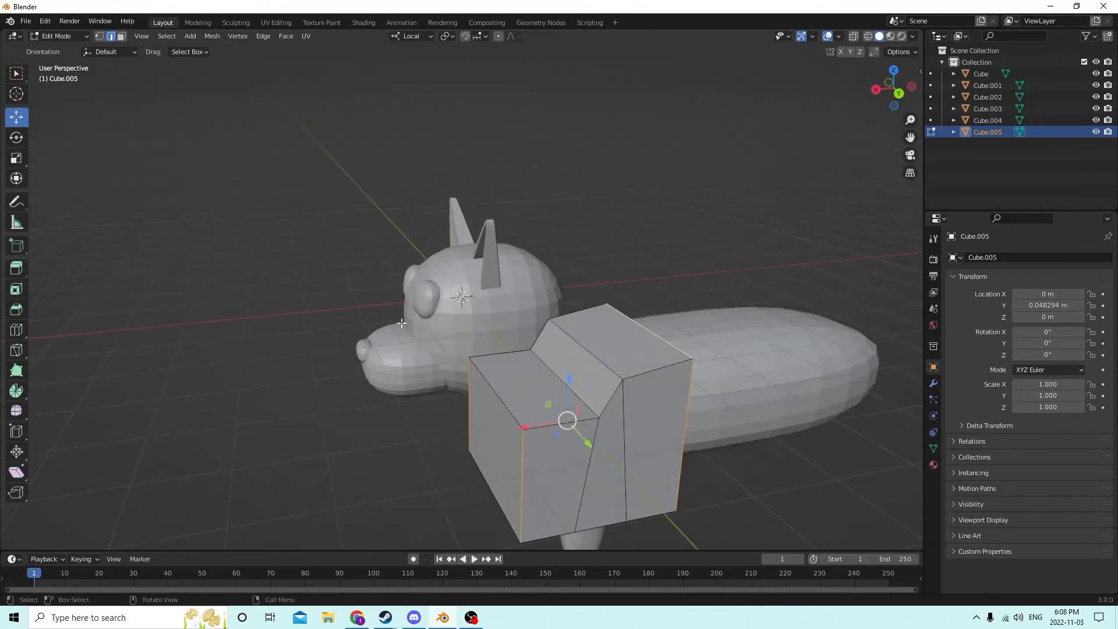
left_click(599, 419, "shift")
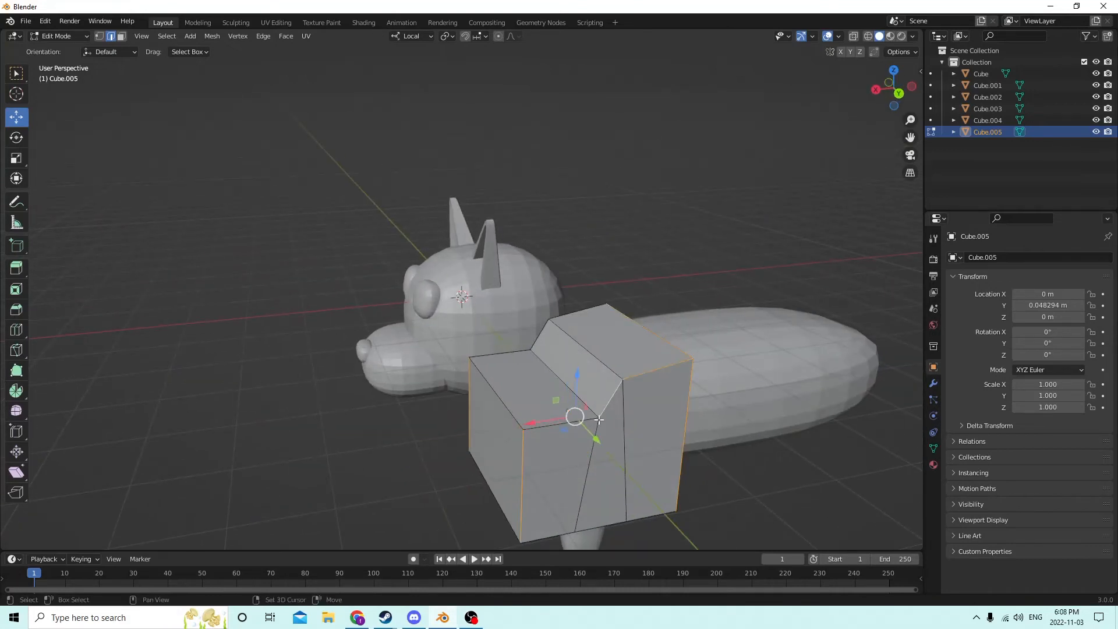
middle_click_drag(570, 418, 595, 394)
left_click(488, 383, "shift")
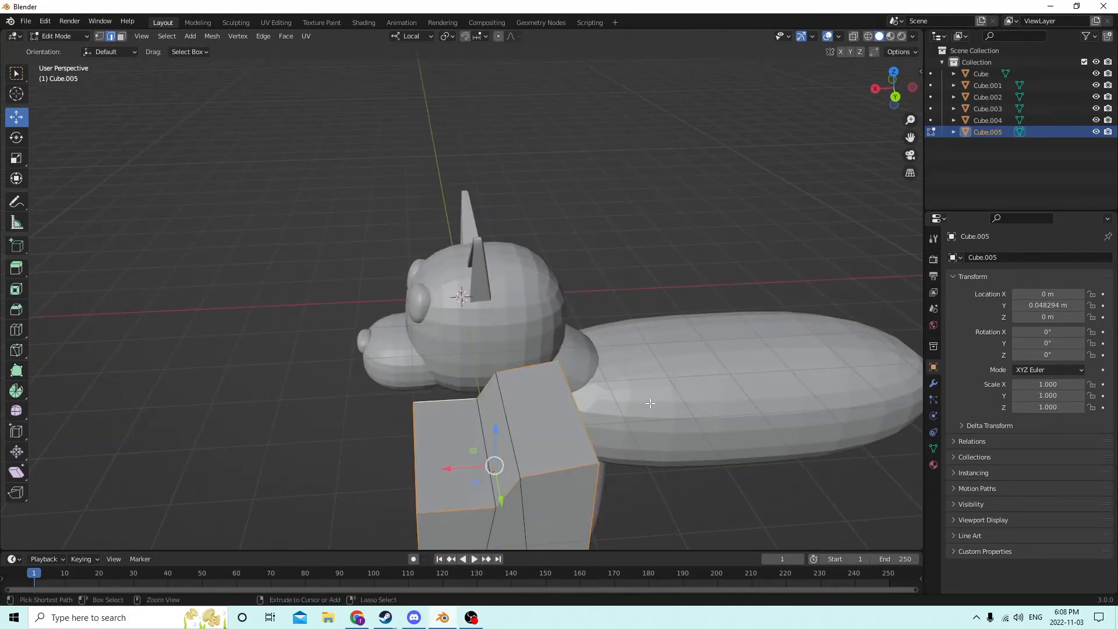
key("ctrl+b")
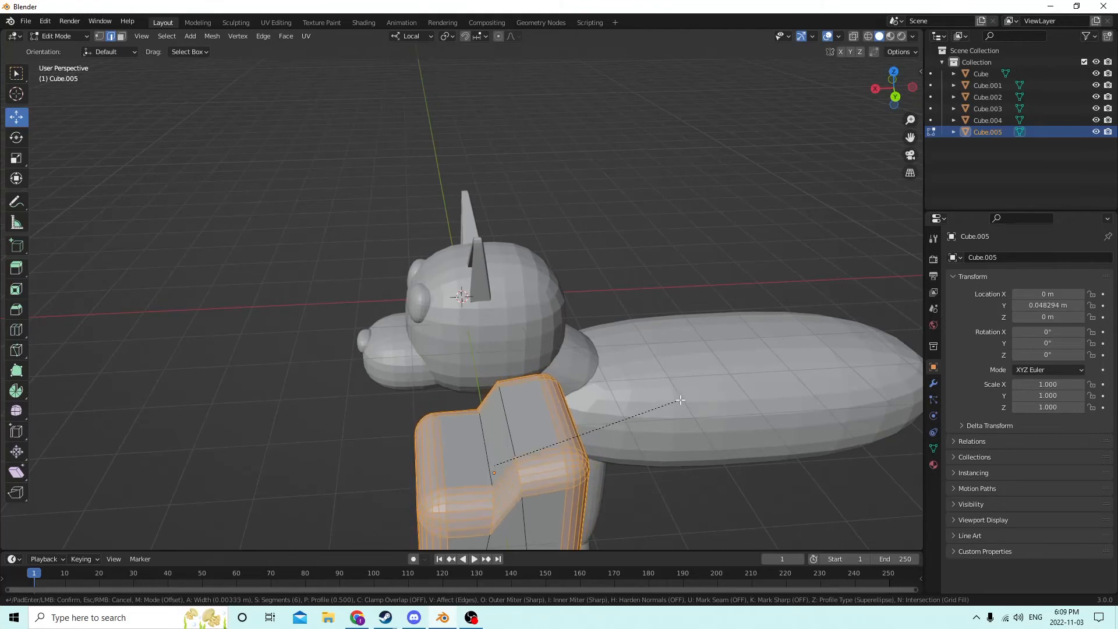
left_click(685, 396)
middle_click_drag(684, 396, 652, 344)
key("Tab")
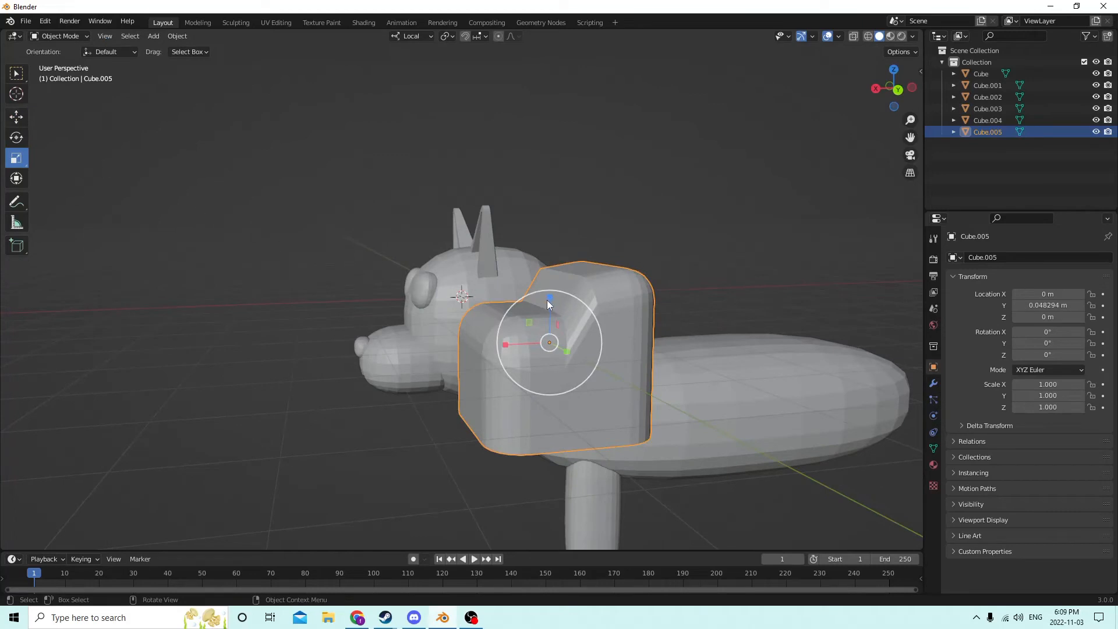
Scale the rounded foot block down to about 0.464 in X, 0.385 in Y and 0.334 in Z.
left_click_drag(550, 298, 552, 319)
middle_click_drag(553, 321, 607, 349)
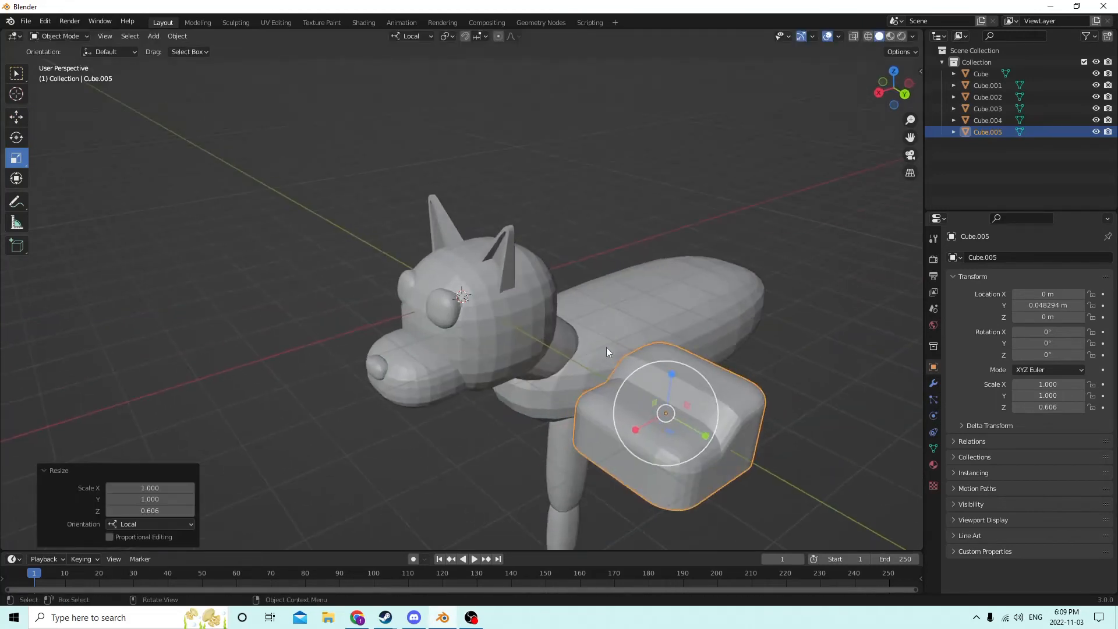
left_click_drag(707, 452, 692, 428)
right_click(698, 435)
middle_click_drag(692, 428, 624, 386)
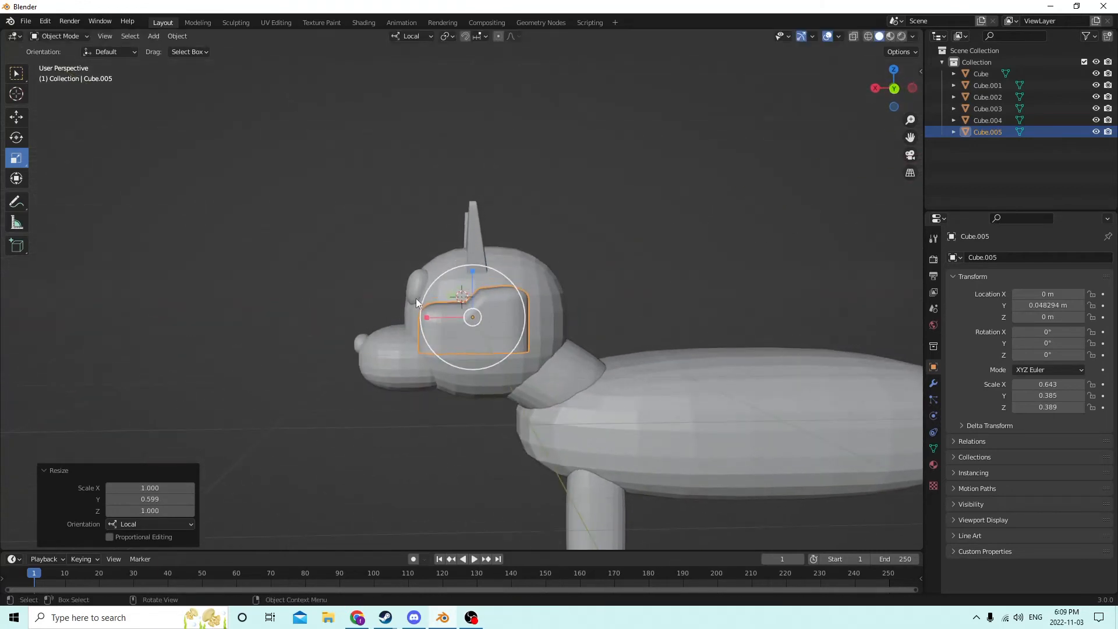
key("s")
right_click(438, 315)
left_click_drag(425, 316, 443, 314)
left_click_drag(472, 271, 473, 279)
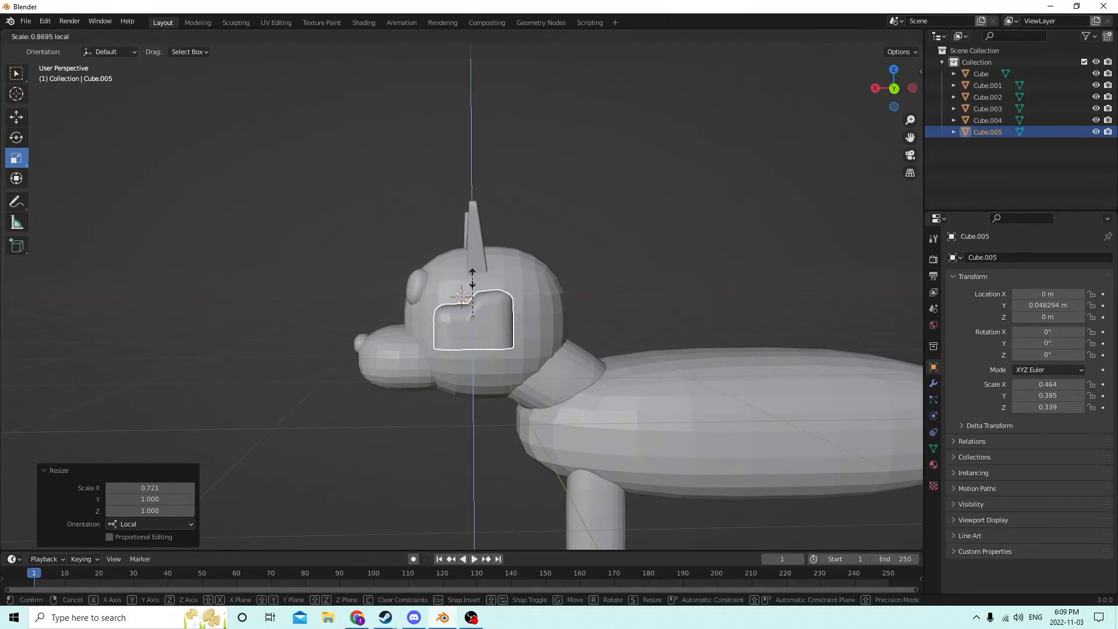
Move the foot to the leg's lower end, at about X -0.0235 m, Y 0.0073 m and Z -0.0739 m.
middle_click_drag(472, 278, 789, 239)
key("Tab")
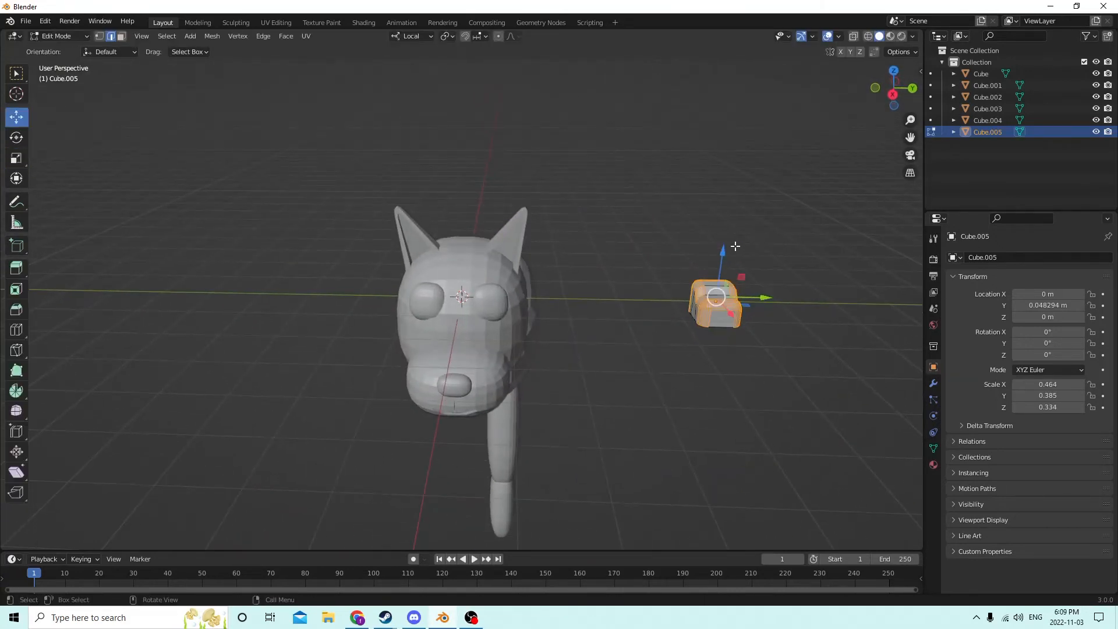
key("Tab")
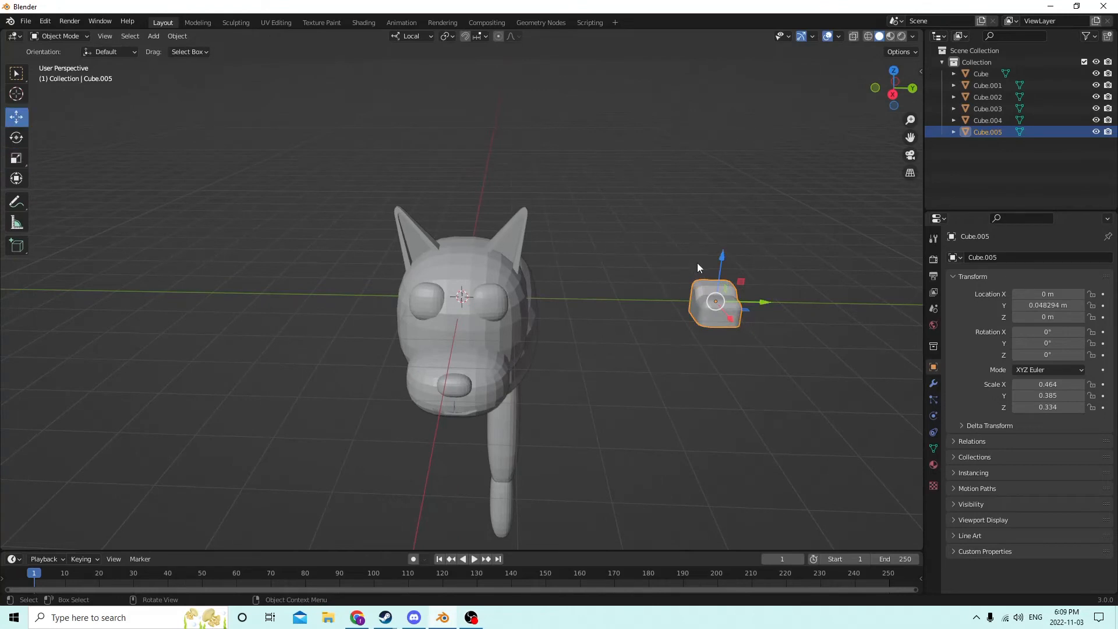
left_click_drag(718, 259, 722, 493)
scroll(723, 493, "down", 2)
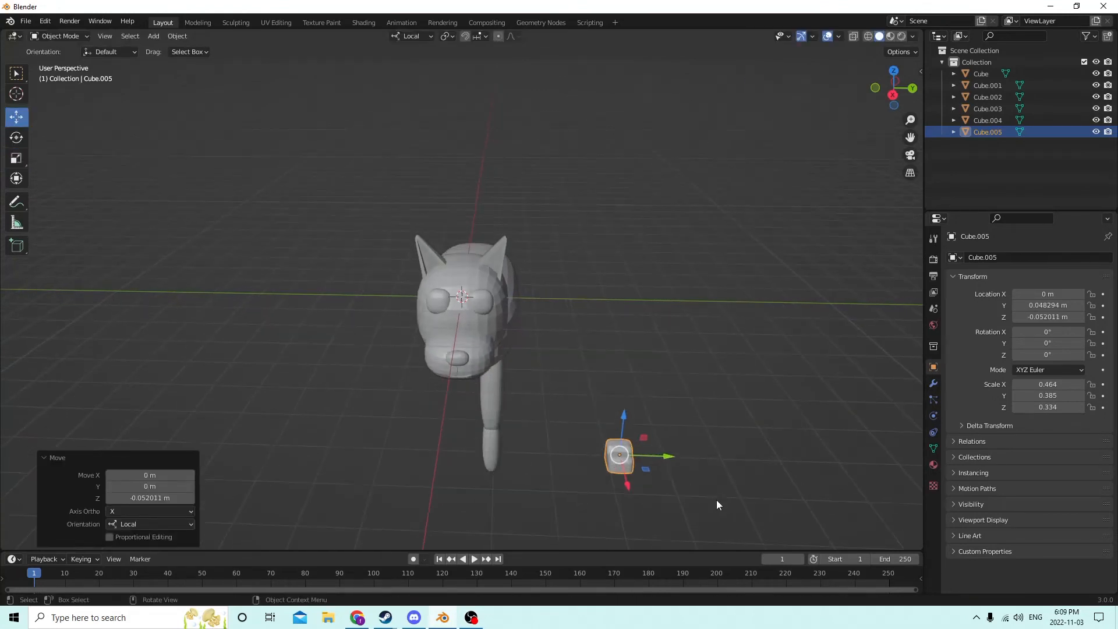
left_click_drag(673, 456, 530, 453)
middle_click_drag(530, 453, 504, 445)
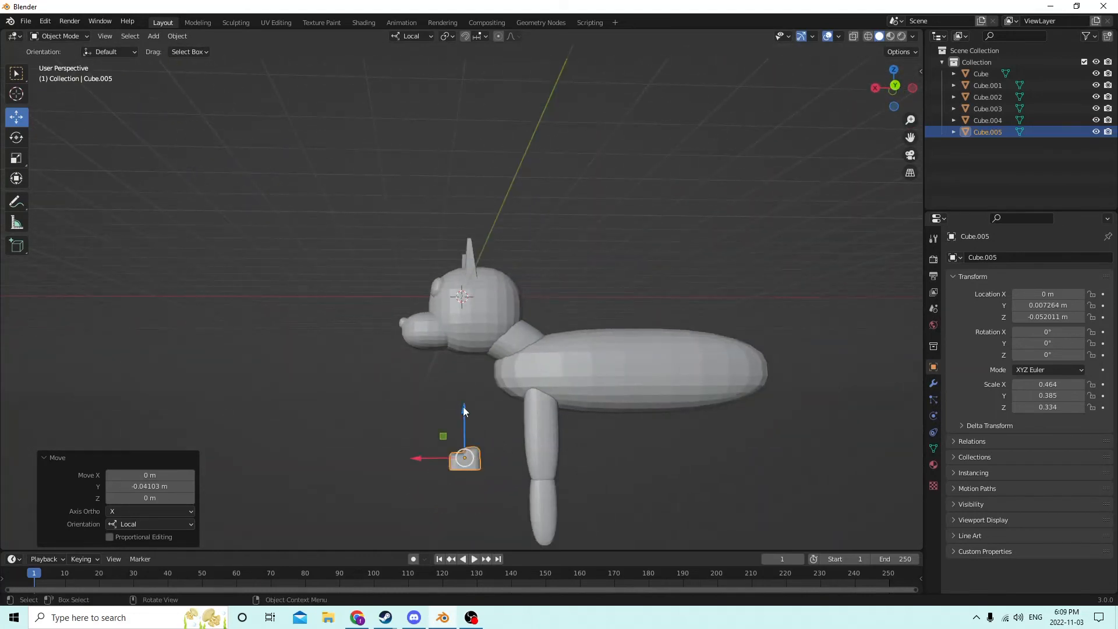
left_click_drag(463, 407, 465, 472)
middle_click_drag(464, 471, 427, 481)
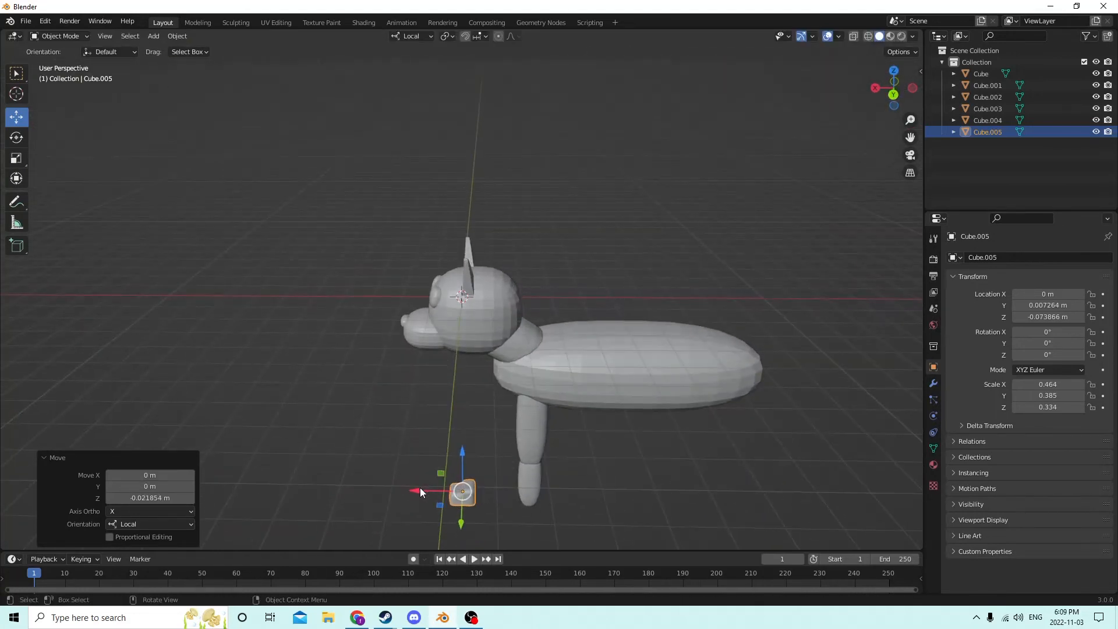
left_click_drag(421, 492, 483, 490)
Lower the foot about 0.0038 m along Z so it sits beneath the lower leg.
scroll(487, 476, "up", 1)
middle_click_drag(530, 421, 669, 326)
left_click_drag(912, 137, 806, 35)
middle_click_drag(739, 204, 571, 295)
scroll(519, 371, "up", 2)
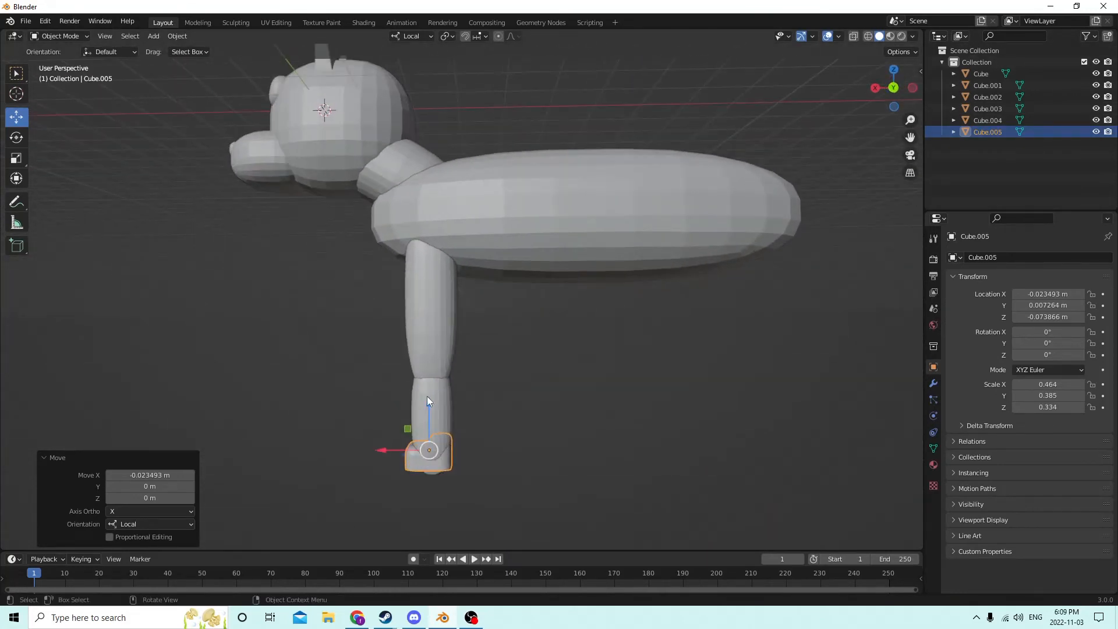
left_click(428, 422)
left_click(424, 460)
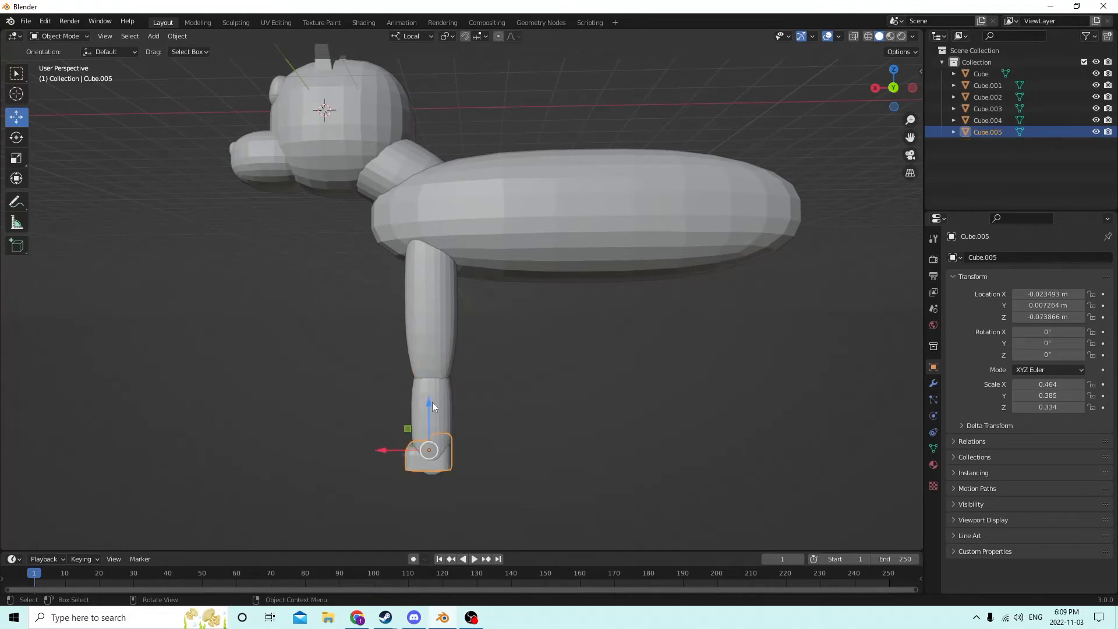
left_click_drag(433, 402, 443, 432)
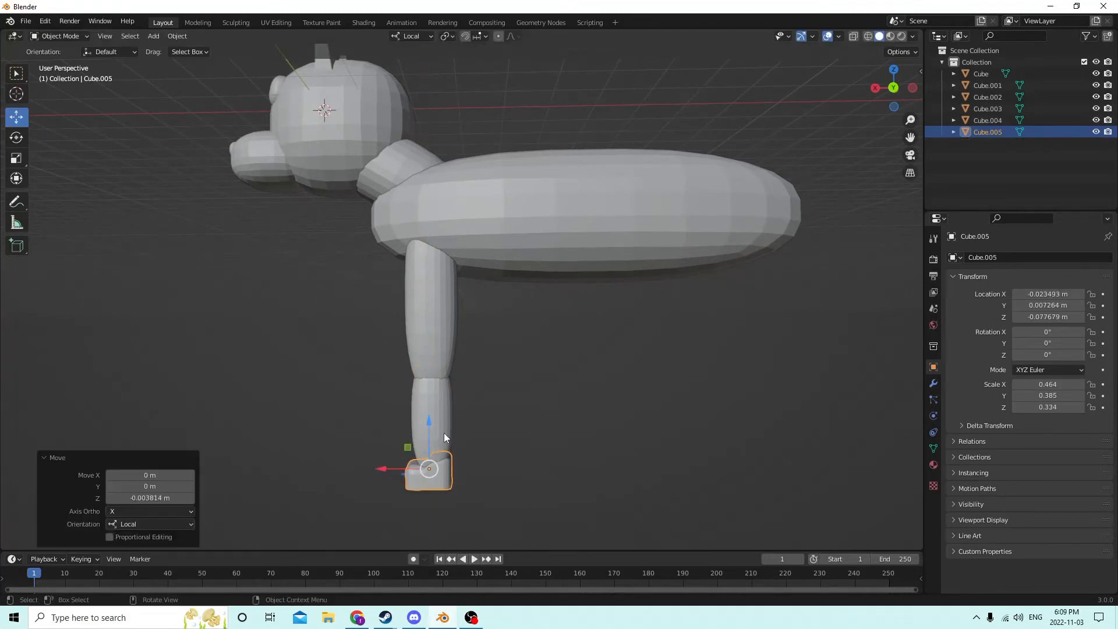
Align the foot under the lower leg by moving it to about X -0.0225 m and Y 0.0085 m.
middle_click_drag(443, 432, 435, 456)
left_click_drag(385, 460, 375, 454)
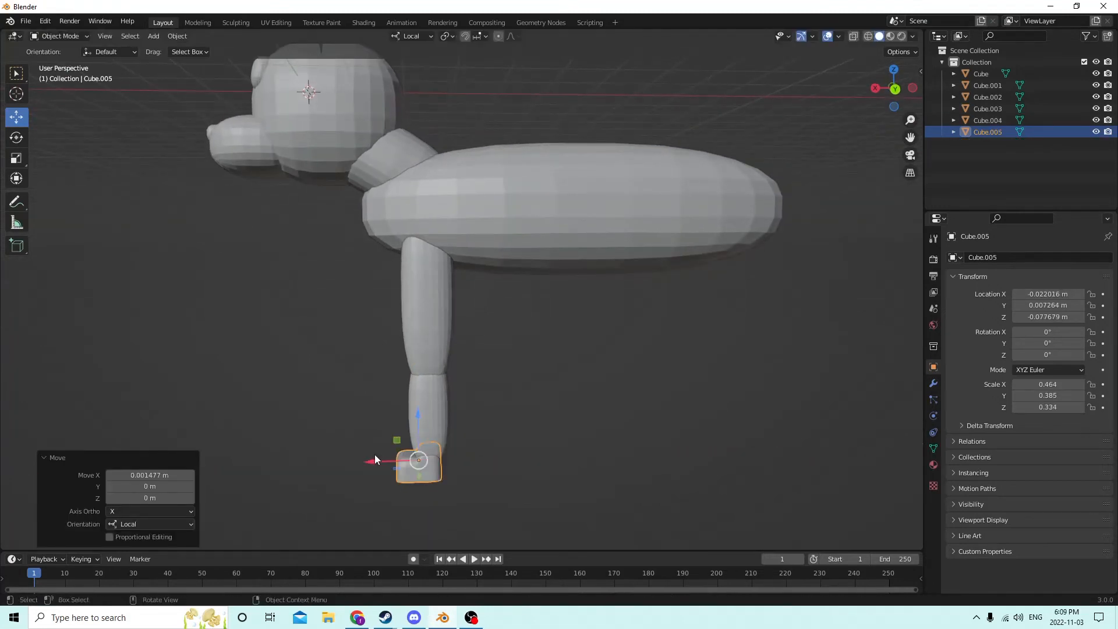
middle_click_drag(375, 454, 389, 423)
middle_click_drag(403, 468, 376, 516)
left_click_drag(375, 516, 370, 524)
middle_click_drag(377, 473, 242, 495)
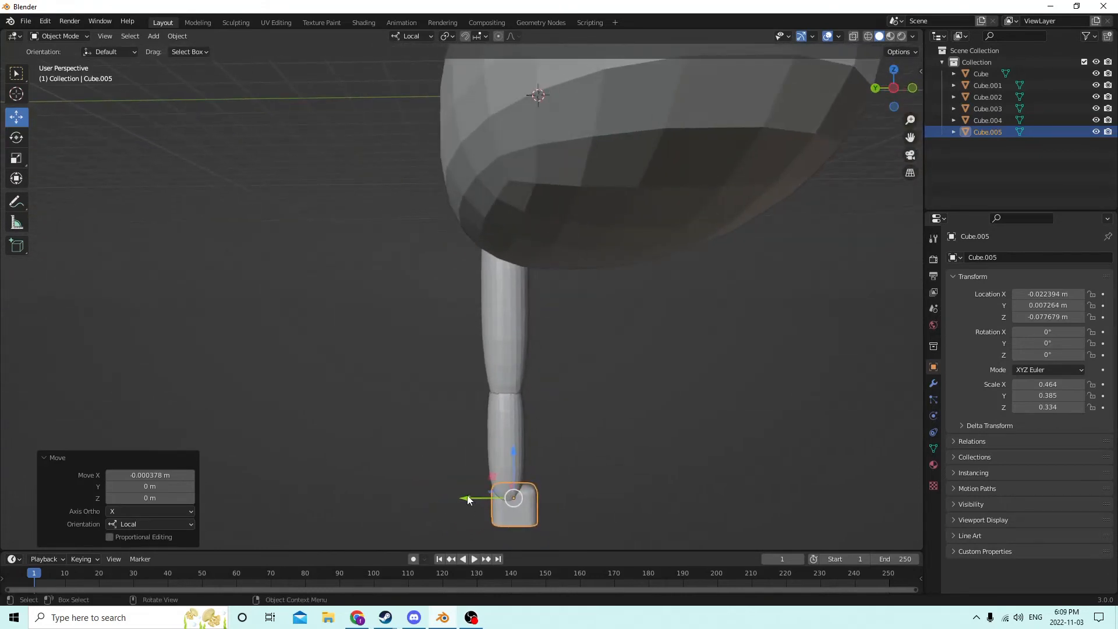
left_click_drag(467, 500, 462, 497)
middle_click_drag(462, 497, 496, 494)
left_click_drag(390, 486, 388, 486)
middle_click_drag(388, 487, 408, 498)
Join the foot, lower leg and upper leg into one object and duplicate it in place.
left_click(552, 489)
left_click(402, 489)
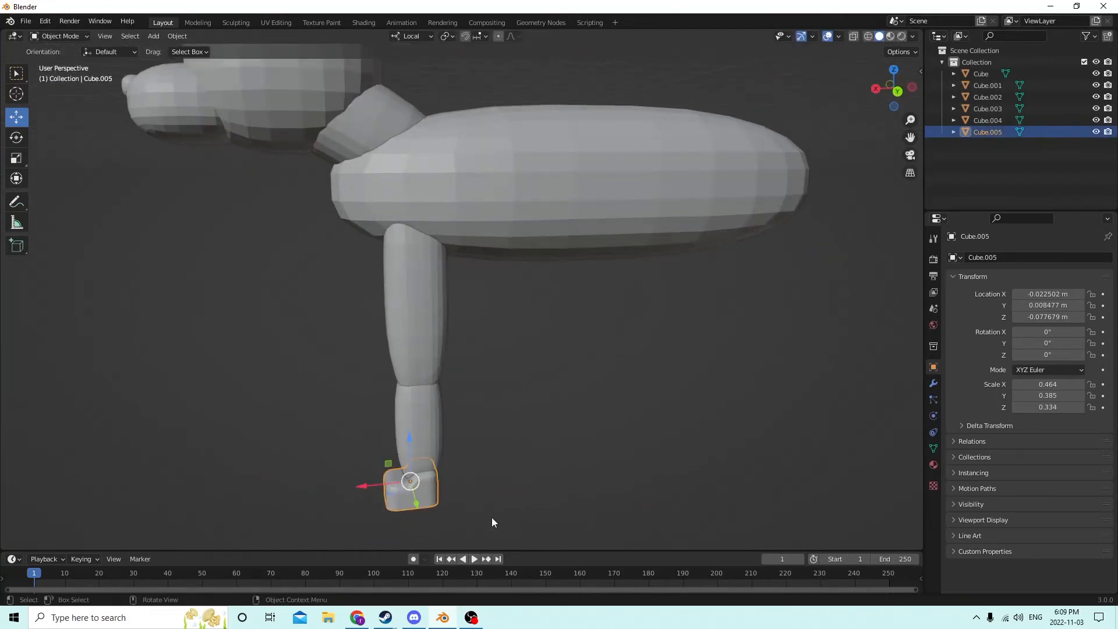
left_click(403, 431, "shift")
left_click(406, 325, "shift")
middle_click_drag(406, 325, 543, 389)
key("ctrl+j")
key("shift+d")
key("Escape")
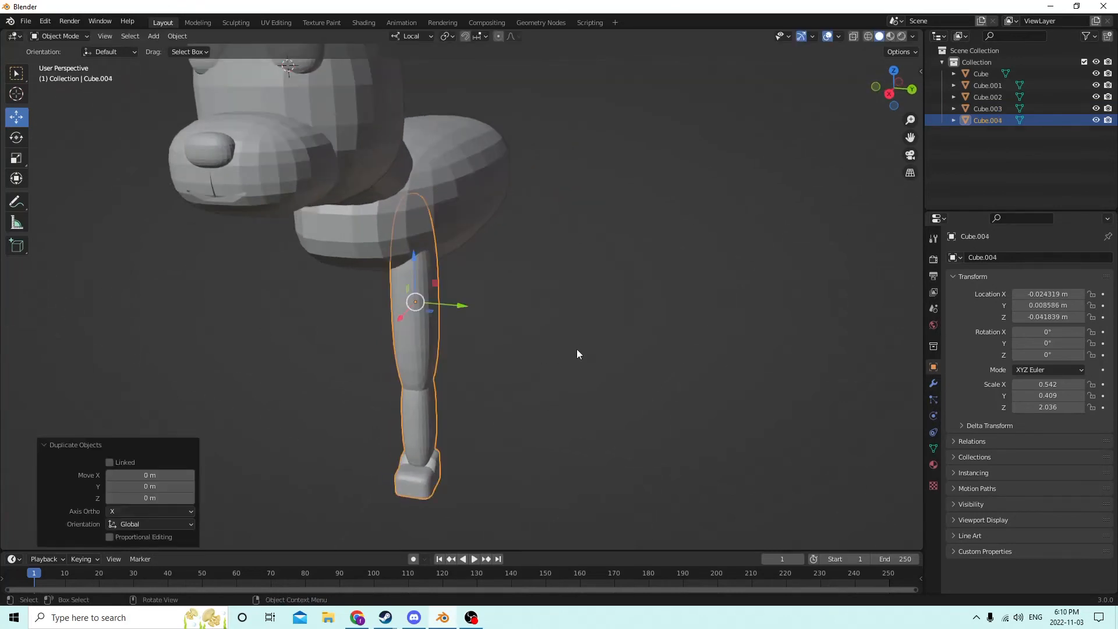
Mirror the duplicated front leg to the body's opposite side by setting its Y location to -0.008586 m.
left_click(1015, 304)
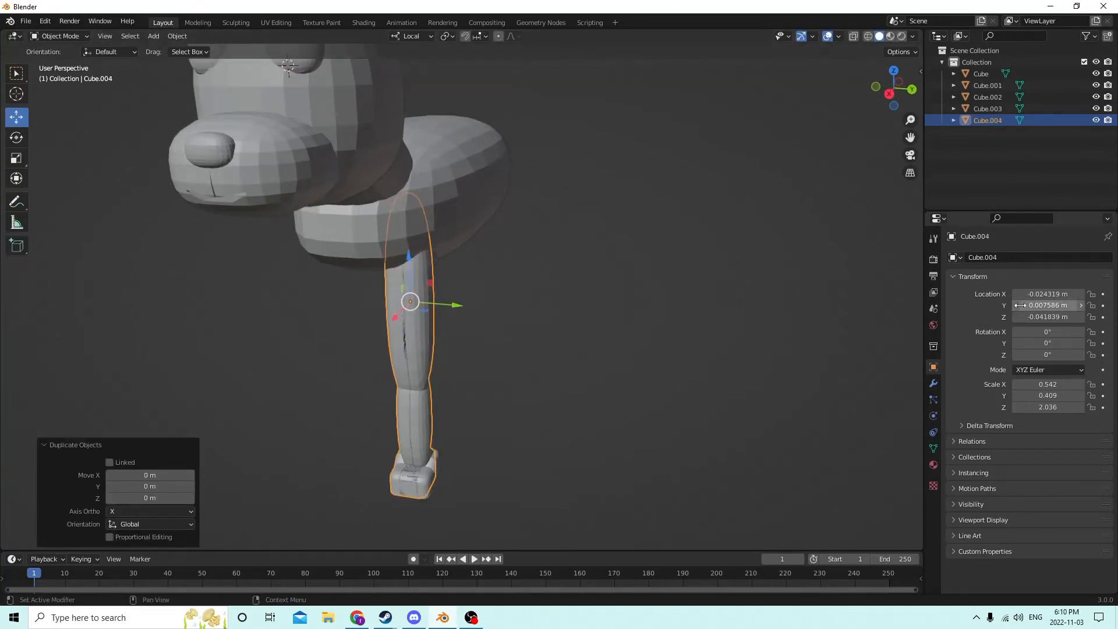
left_click(1082, 306)
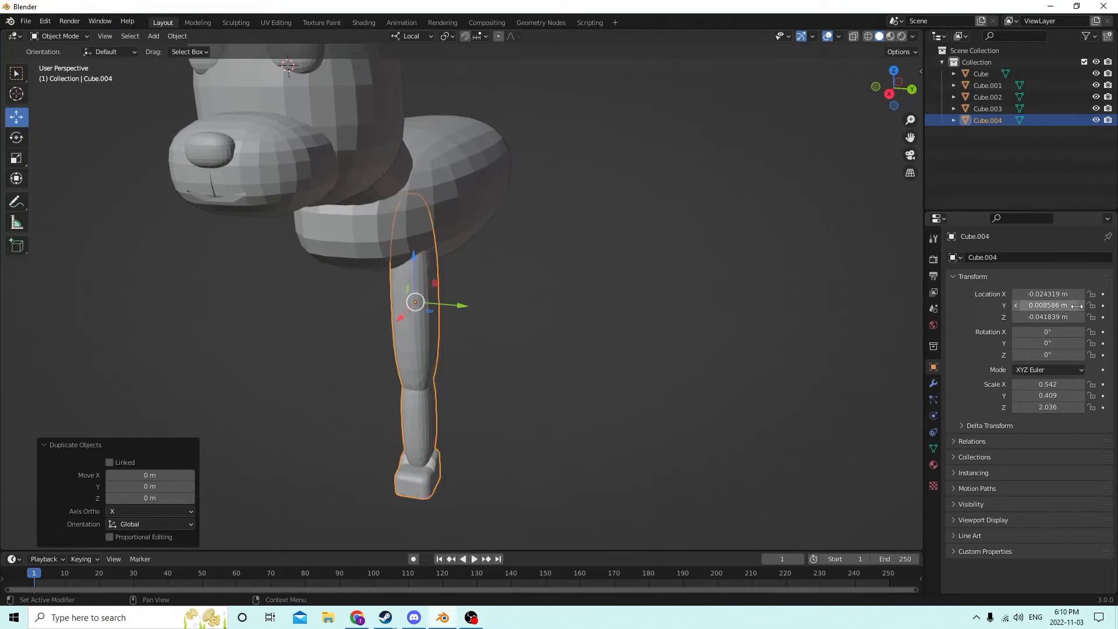
left_click(1029, 306)
left_click(1015, 306)
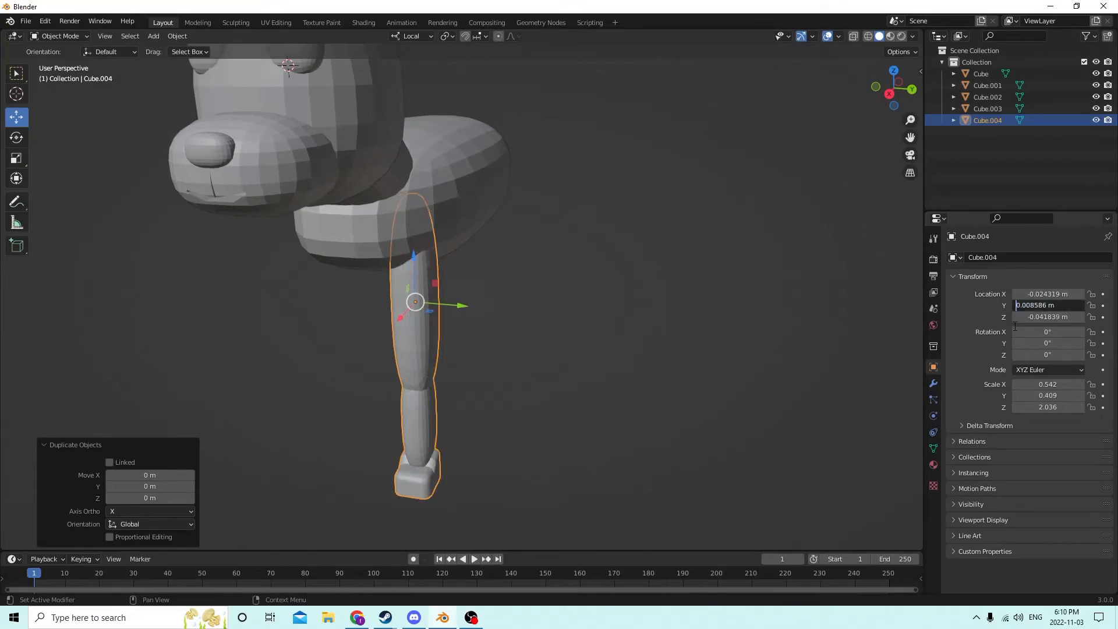
type("-")
key("Return")
Duplicate both front legs and move the copies about 0.064 m backward along X as the hind legs.
middle_click_drag(757, 309, 529, 330)
left_click(466, 327, "shift")
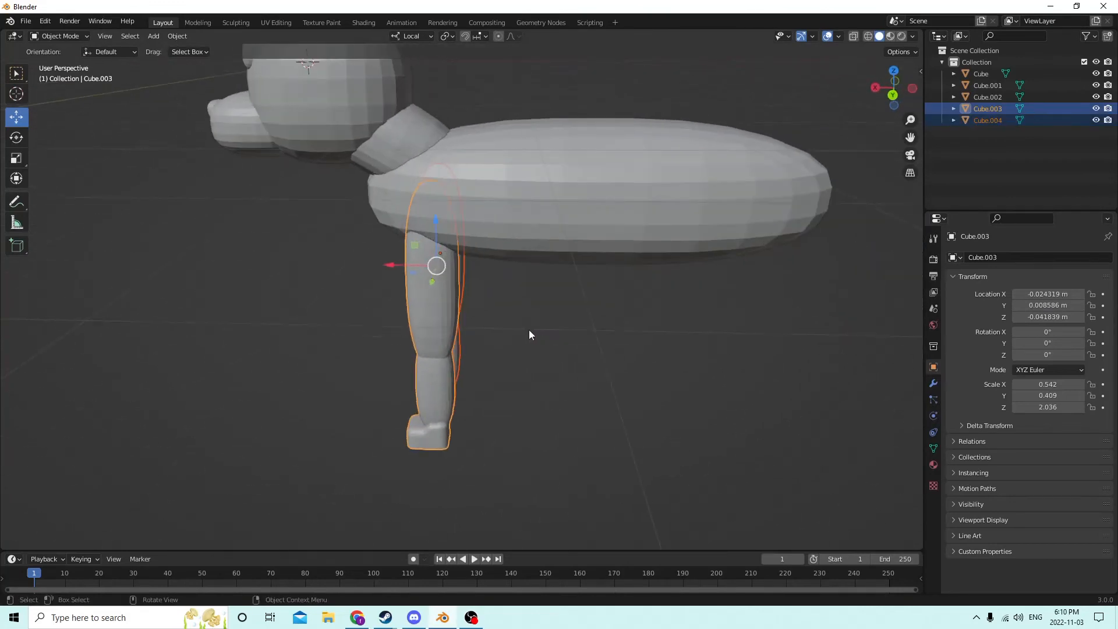
key("shift+d")
right_click(672, 310)
middle_click_drag(672, 310, 657, 331)
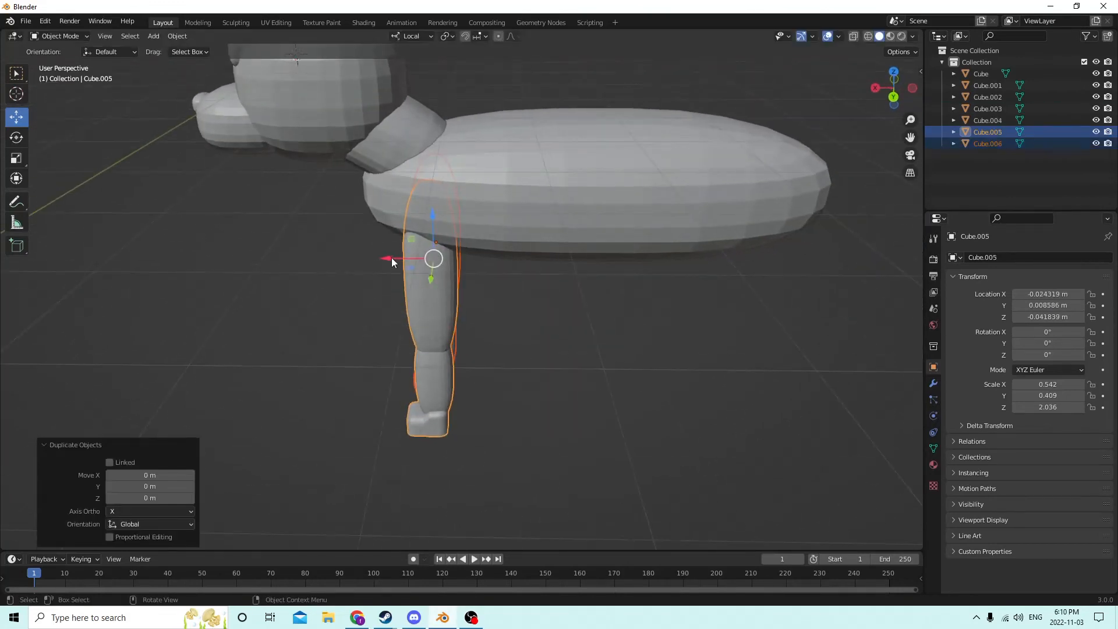
left_click_drag(392, 257, 706, 264)
middle_click_drag(705, 263, 725, 275)
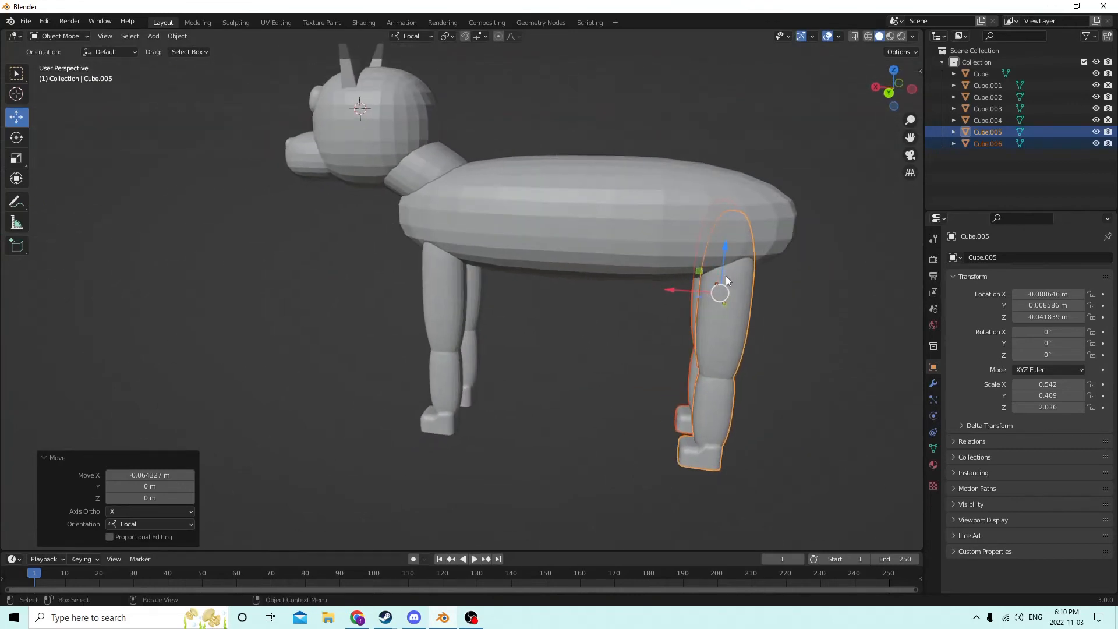
left_click(834, 352)
middle_click_drag(835, 352, 577, 374)
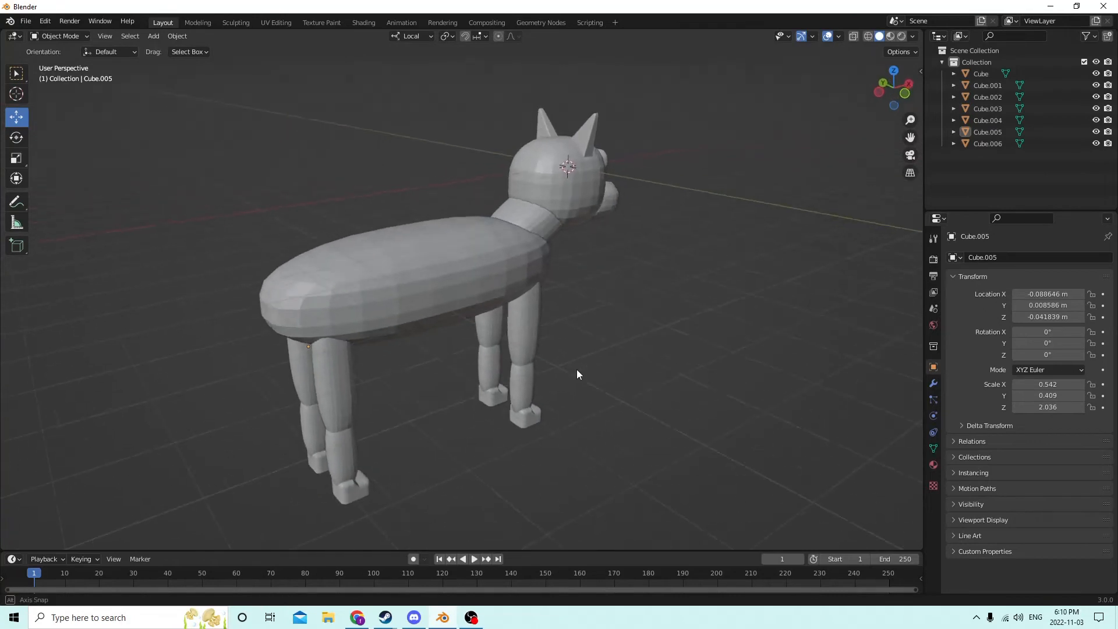
Duplicate the body in place and slide the copy backward along its local X axis.
left_click(357, 295)
middle_click_drag(356, 295, 333, 294)
key("shift+d")
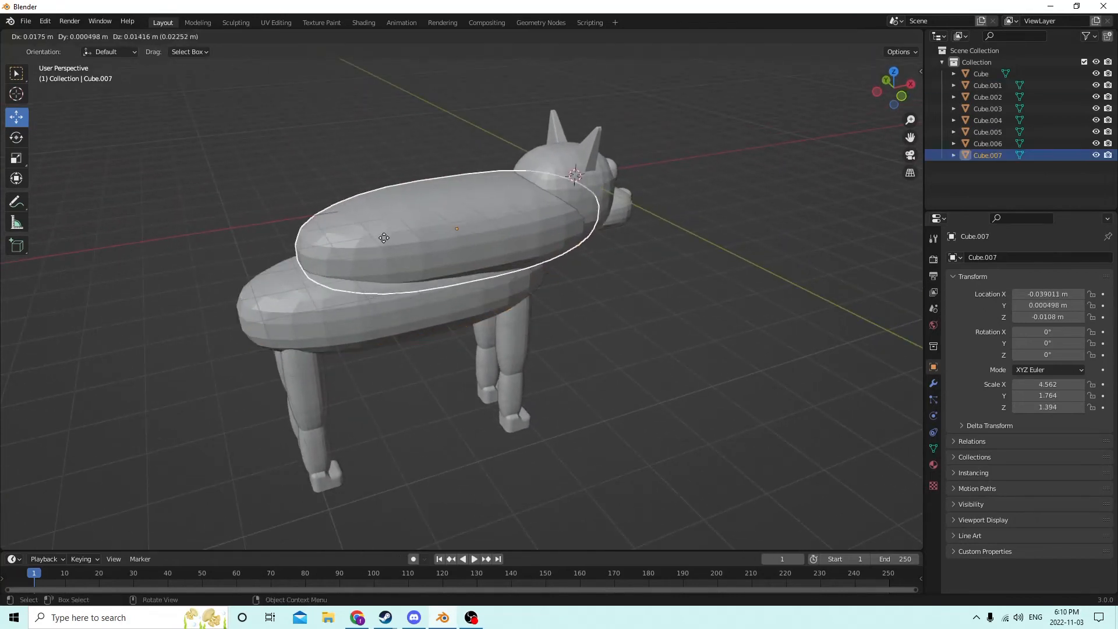
right_click(384, 237)
middle_click_drag(383, 238, 368, 239)
key("g")
key("x")
key("x")
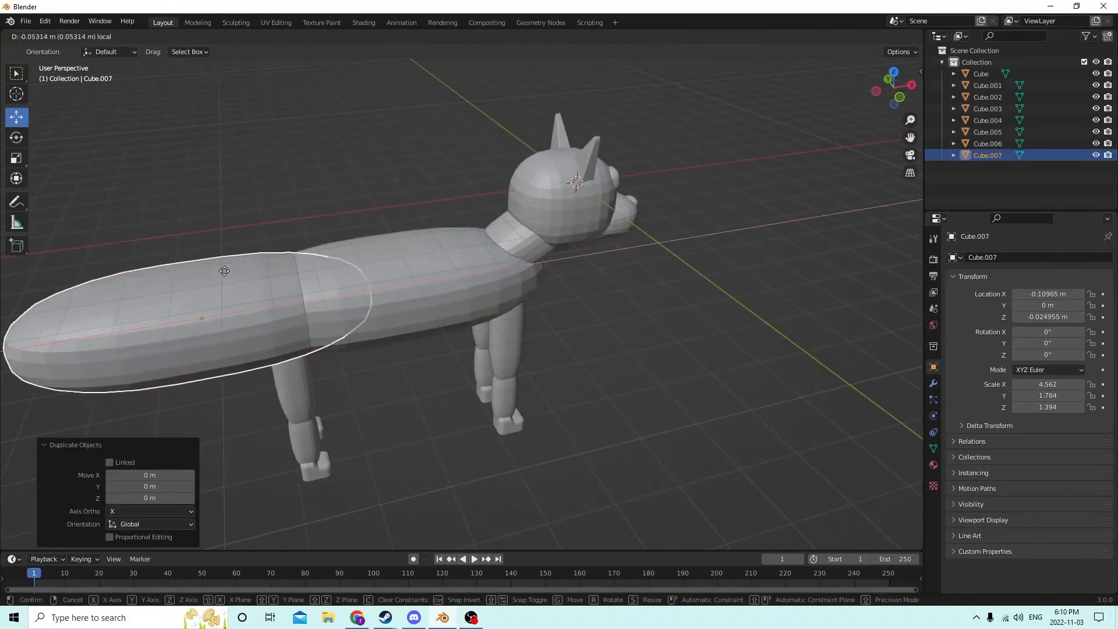
left_click(226, 271)
Slide the body copy along its local X to about X -0.142 m, behind the animal's rear.
middle_click_drag(299, 268, 271, 289)
key("g")
key("x")
key("x")
left_click(201, 301)
key("g")
key("x")
key("x")
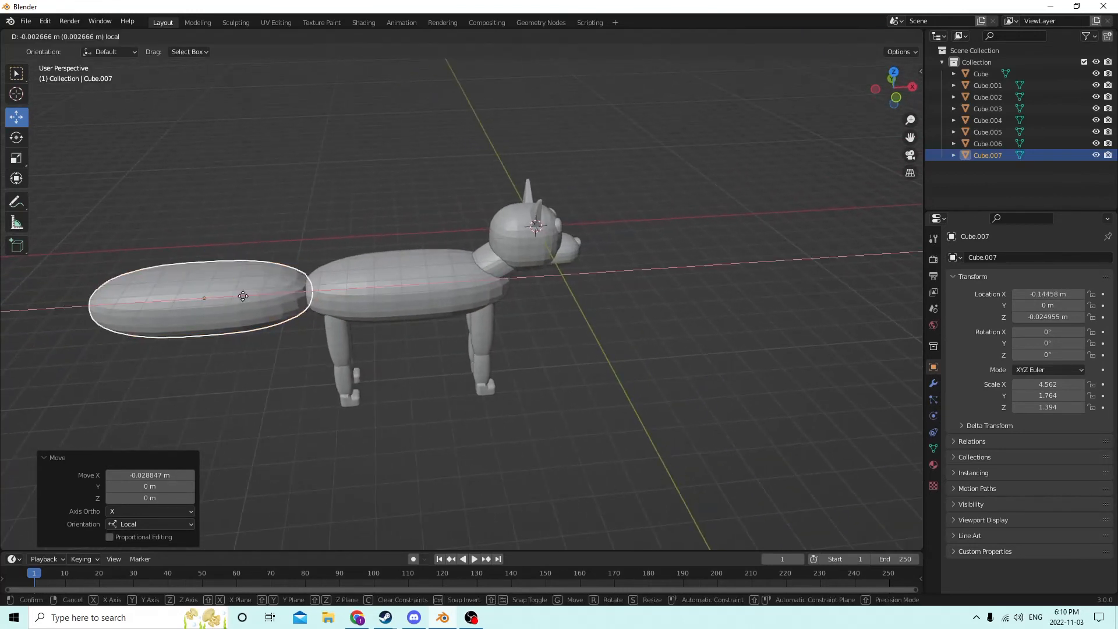
Scale the body copy down uniformly by about 0.709 and again by about 0.605 for the tail.
middle_click_drag(267, 285, 846, 149)
key("s")
left_click(780, 152)
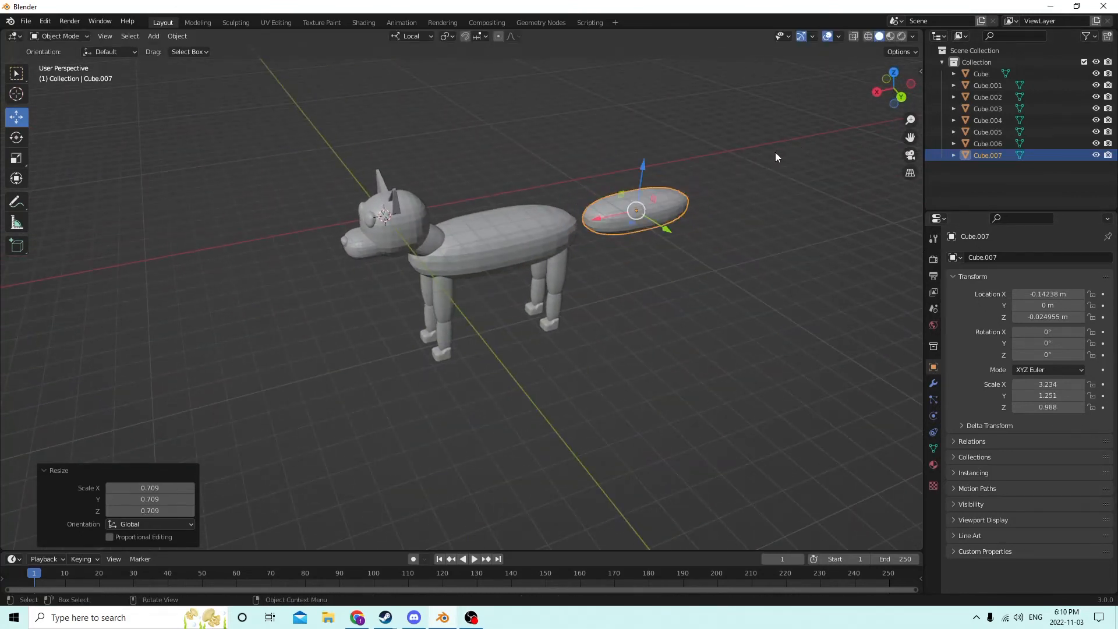
middle_click_drag(774, 152, 734, 170)
key("s")
left_click(768, 255)
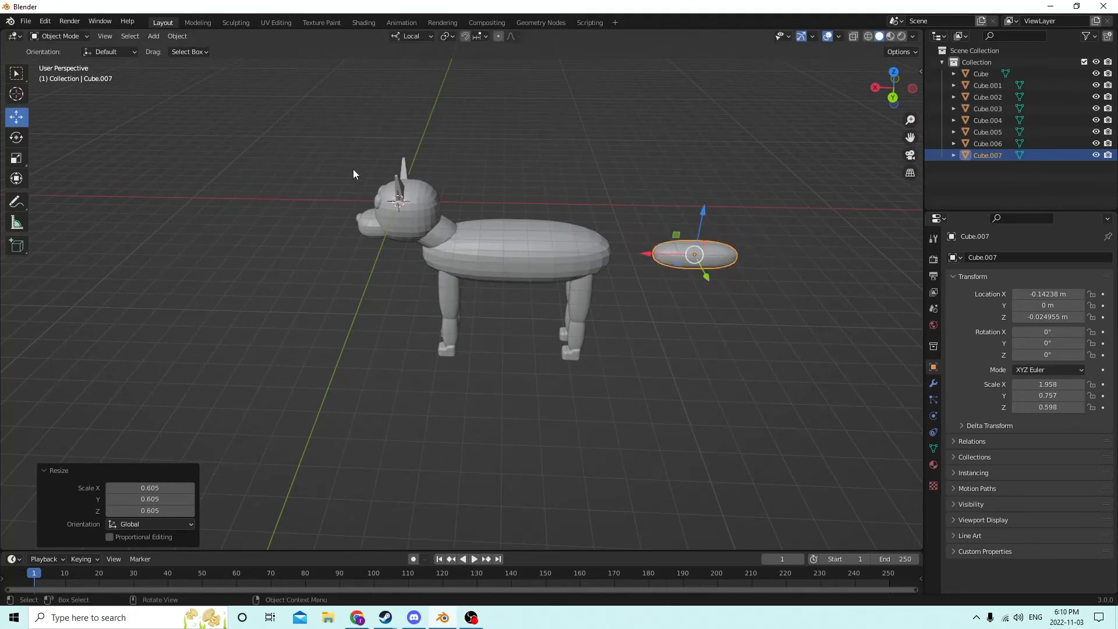
Stretch the tail about 1.93 times along local X and move it about 0.007 m toward the body.
left_click(11, 164)
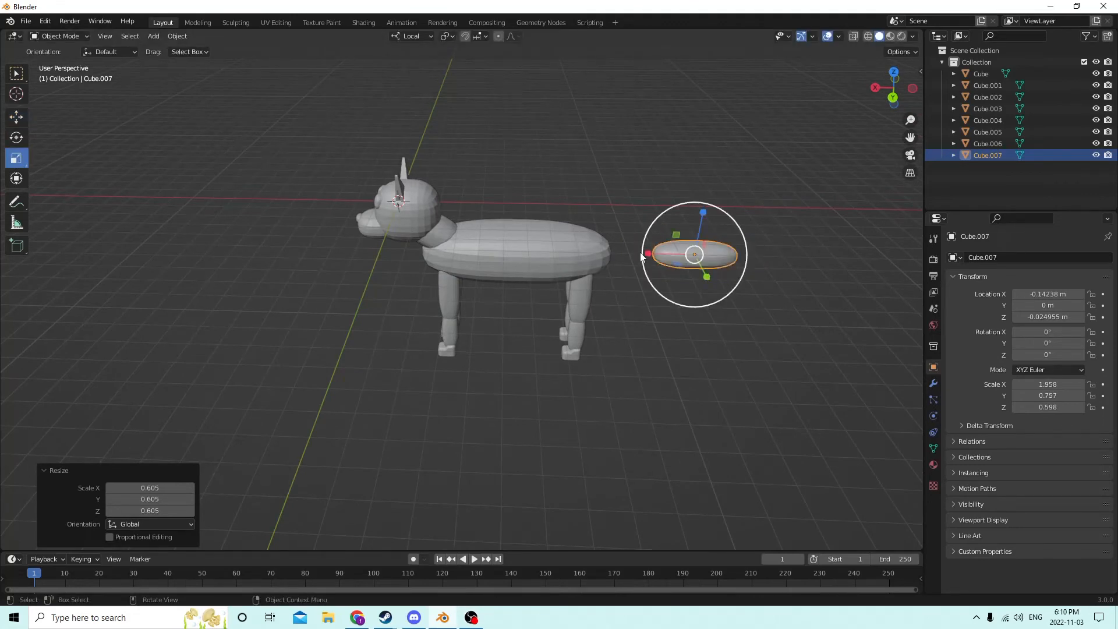
left_click_drag(640, 253, 596, 253)
middle_click_drag(595, 252, 600, 219)
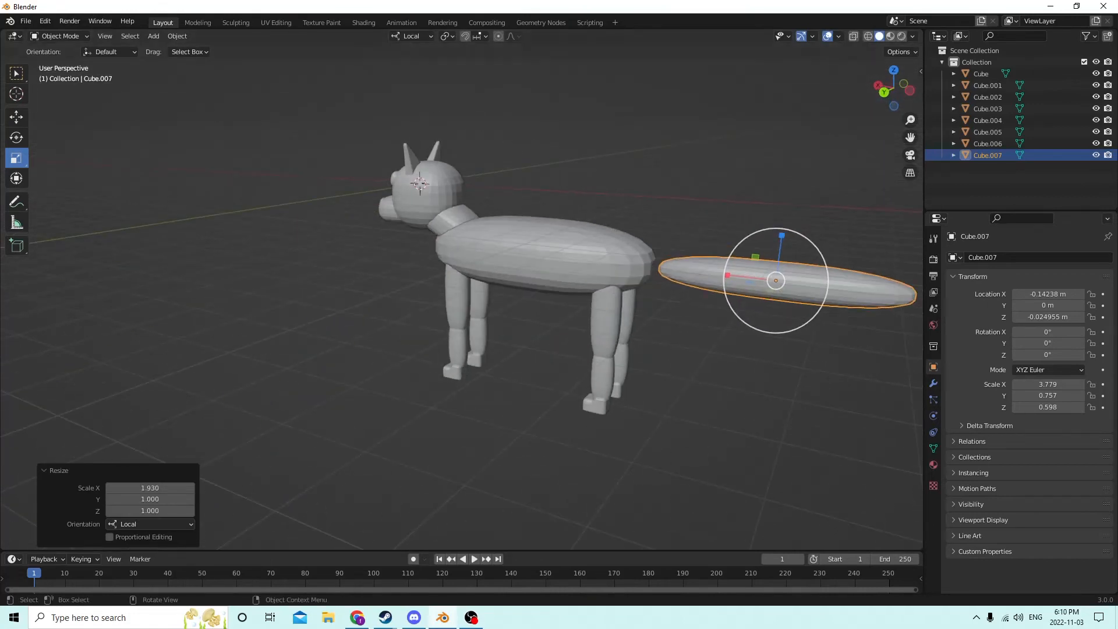
left_click(18, 120)
middle_click_drag(361, 163, 685, 257)
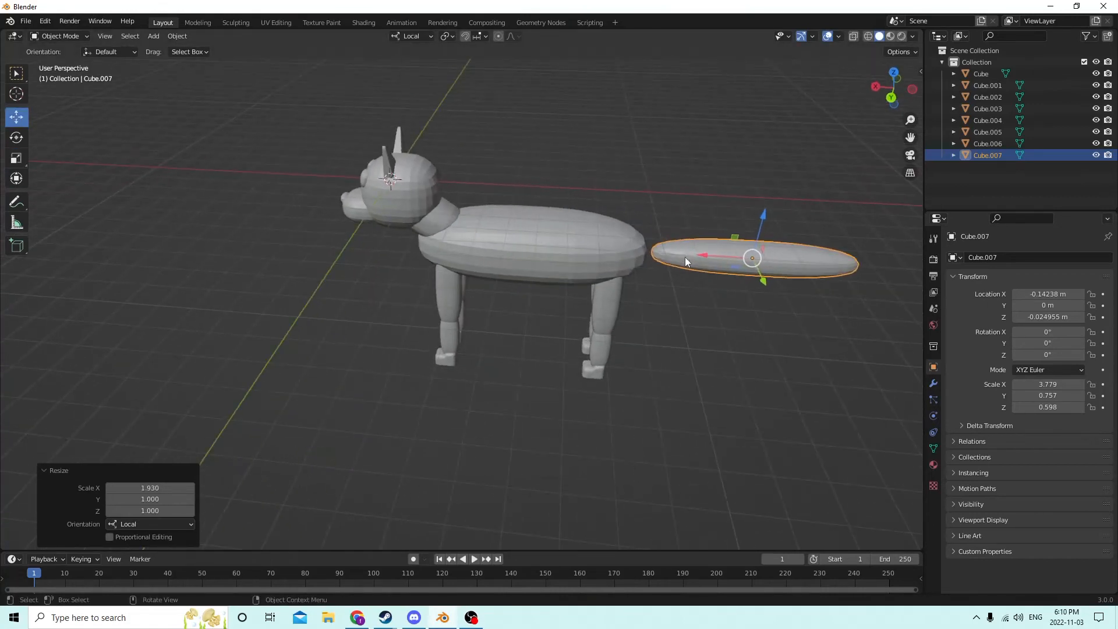
left_click_drag(707, 254, 715, 253)
middle_click_drag(729, 221, 847, 173)
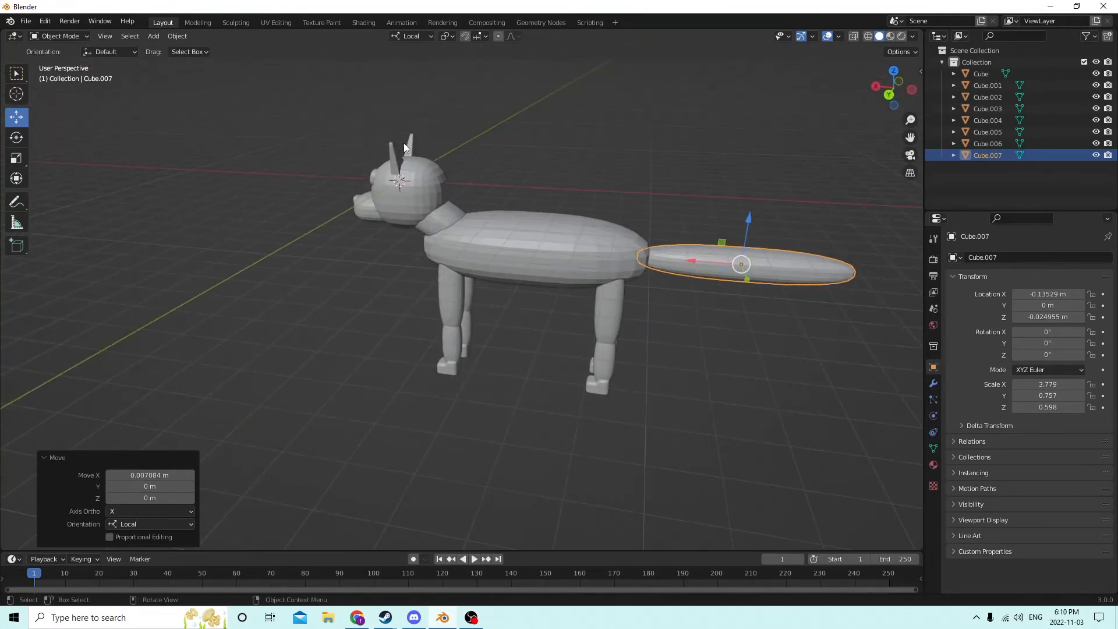
Shorten the tail along local X by a factor of about 0.694 and shrink it uniformly to about 0.40.
left_click(17, 158)
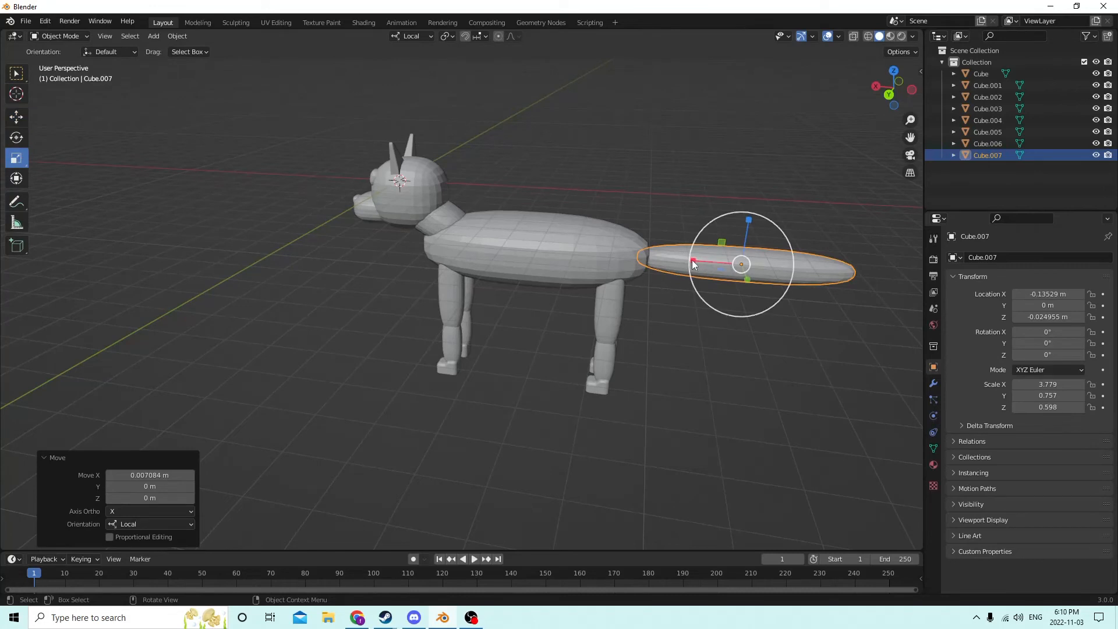
mouse_move(693, 265)
left_mouse_down()
mouse_move(717, 265)
mouse_move(707, 265)
left_mouse_up()
middle_click_drag(707, 265, 688, 268)
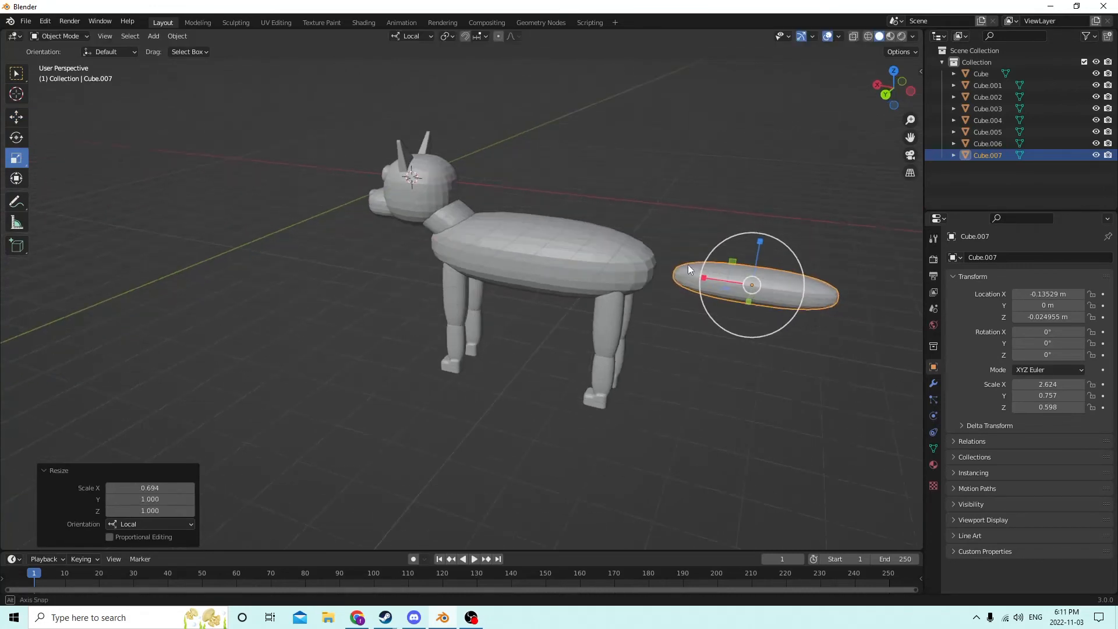
middle_click_drag(777, 244, 732, 307)
key("s")
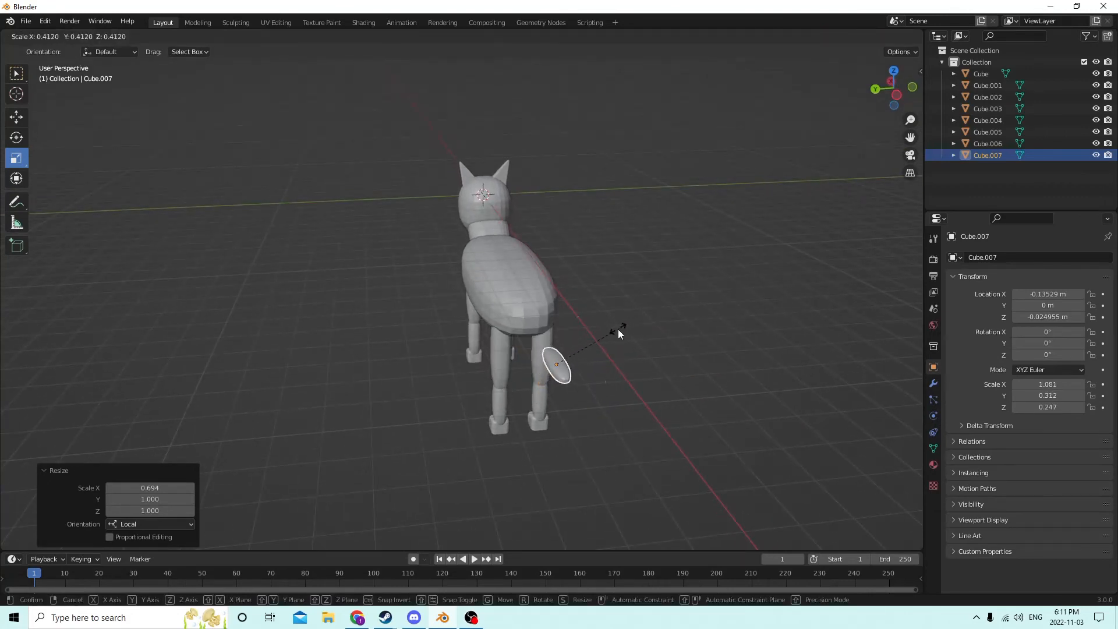
left_click(617, 330)
Stretch the tail about 2.02 times along local X and move it about 0.0175 m forward into the body's rear.
middle_click_drag(618, 330, 410, 151)
key("s")
key("x")
left_click(595, 285)
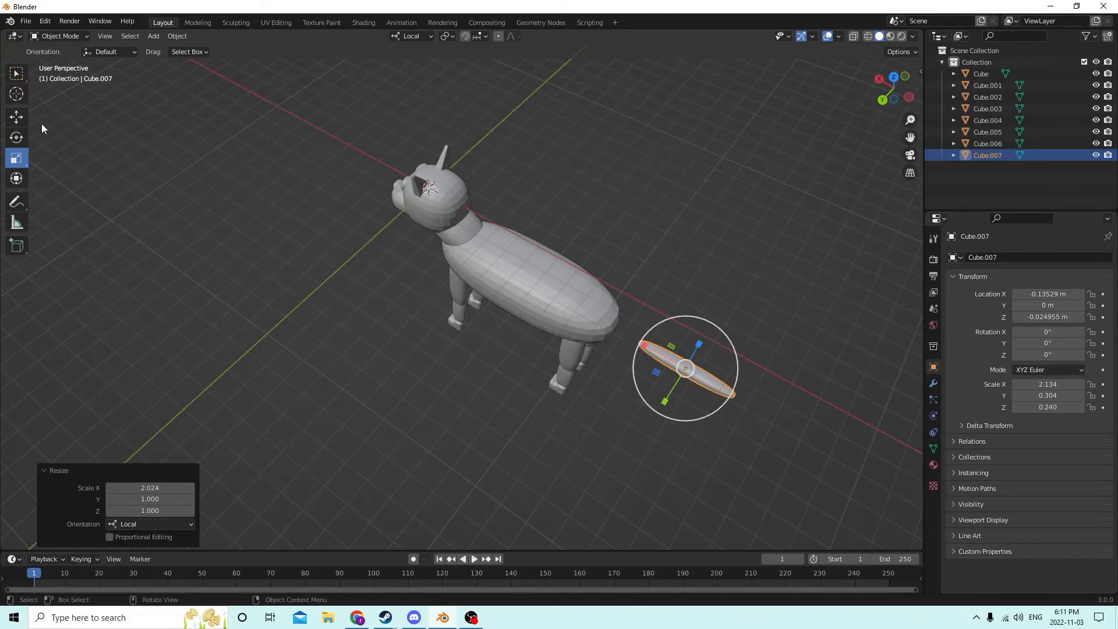
left_click(16, 116)
middle_click_drag(237, 183, 714, 217)
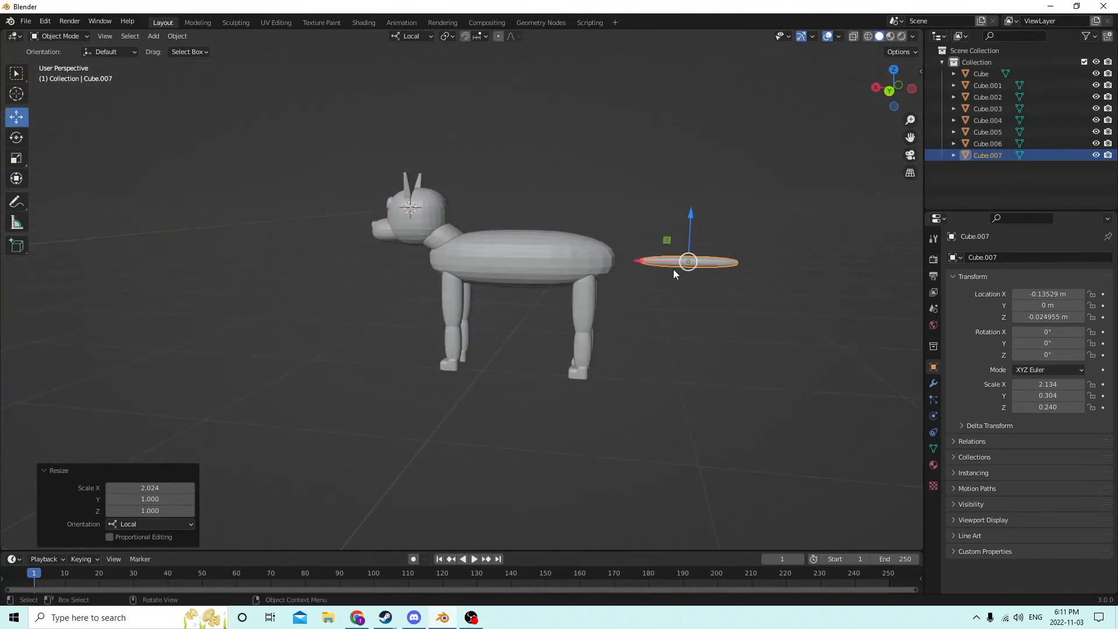
left_click_drag(648, 263, 634, 263)
middle_click_drag(634, 263, 612, 255)
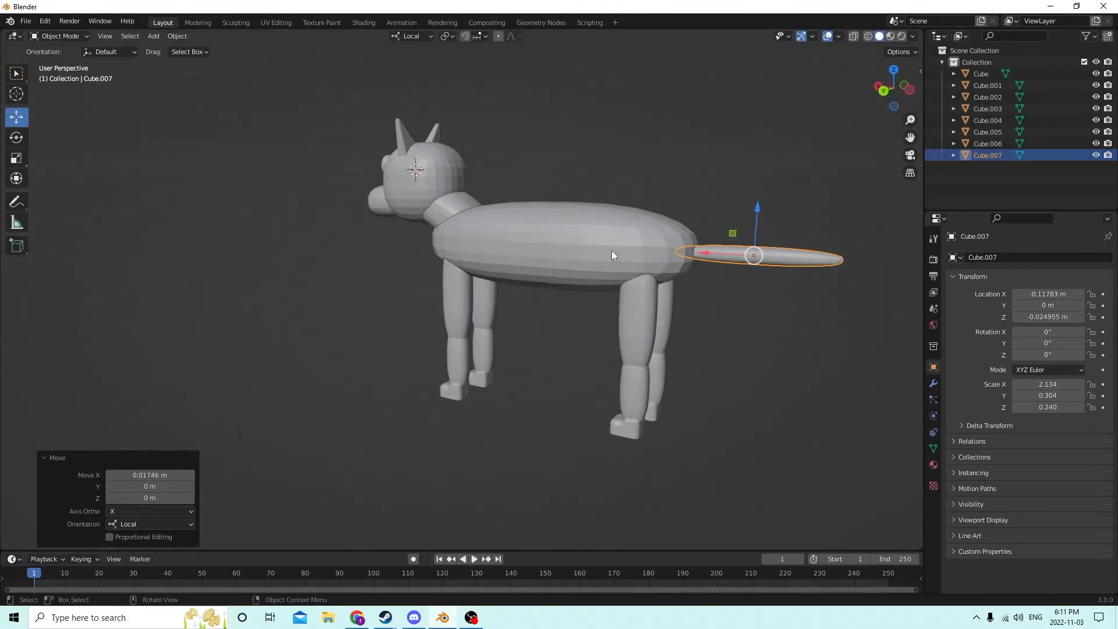
Try a Y rotation of 15° on the tail.
double_click(1047, 344)
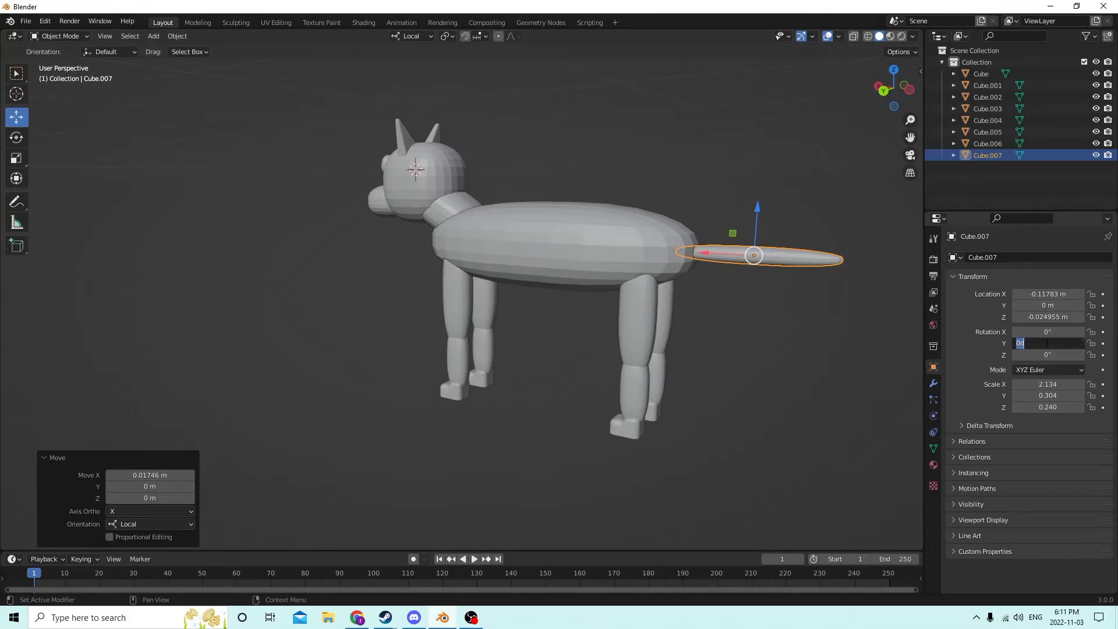
type("15")
key("Return")
Set the tail's Y rotation to -30° and lower it along its local Z so its upper end meets the body.
double_click(1047, 344)
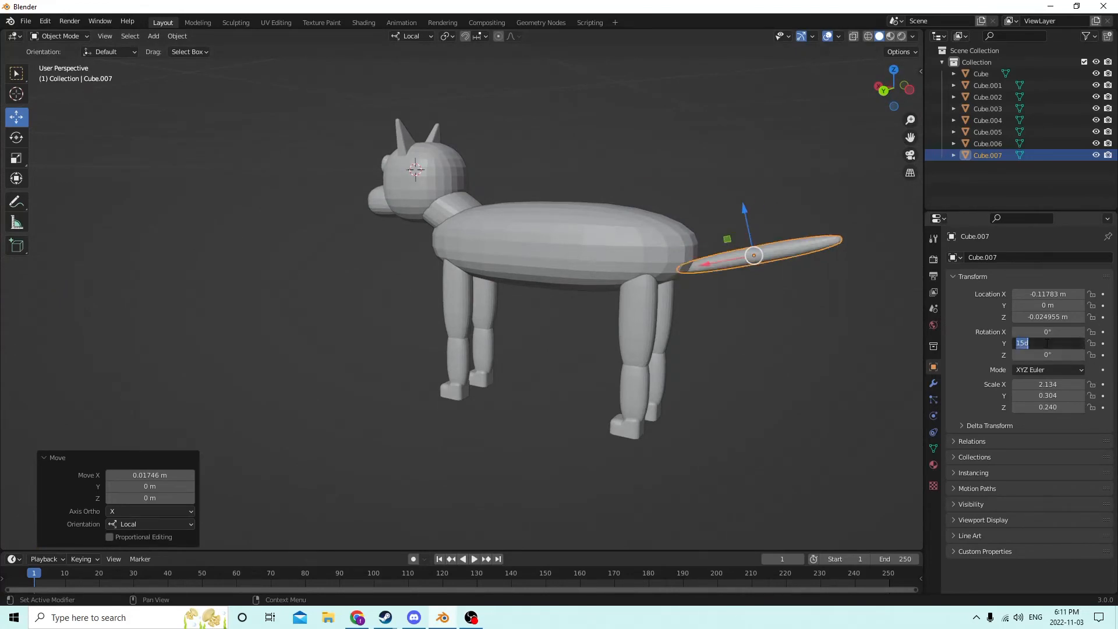
type("-30")
key("Return")
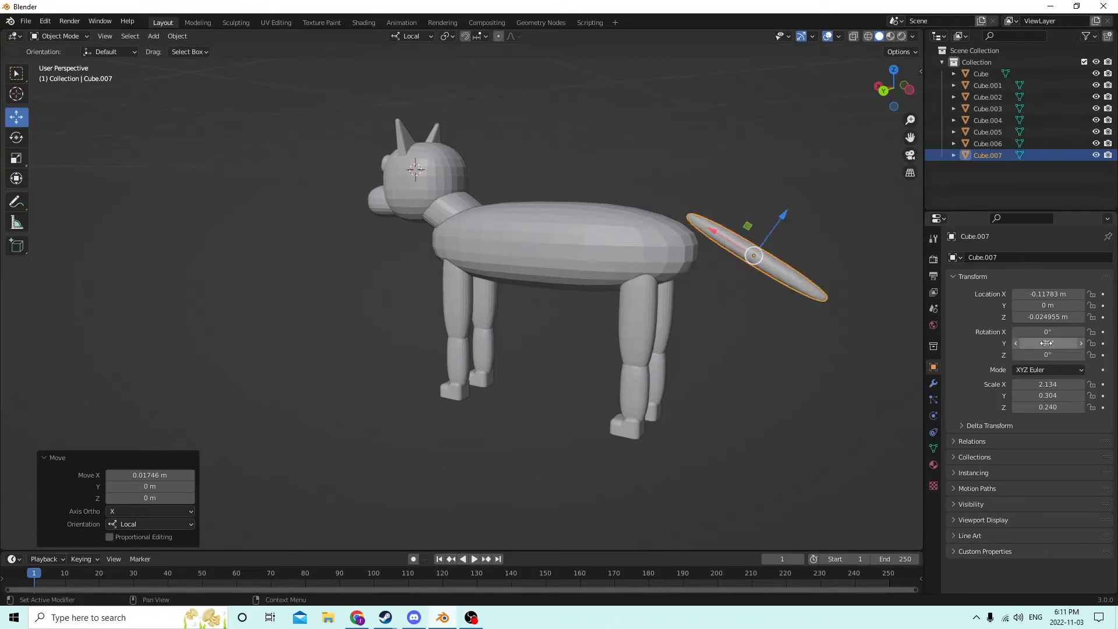
middle_click_drag(845, 314, 790, 257)
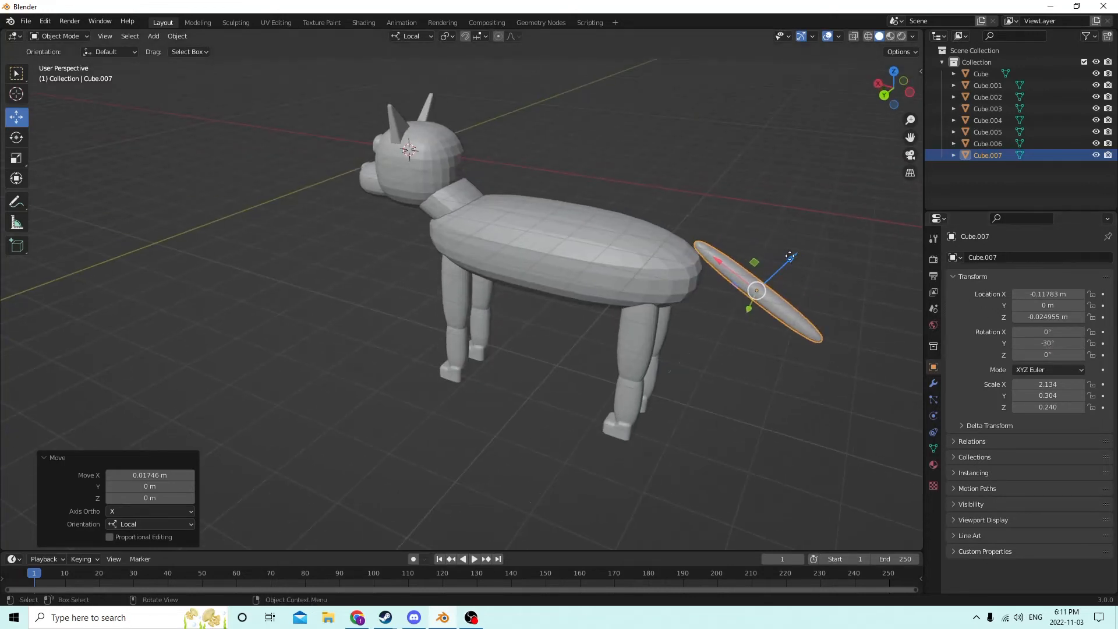
left_click_drag(789, 256, 774, 272)
middle_click_drag(773, 270, 693, 281)
left_click(685, 298)
left_click(620, 325)
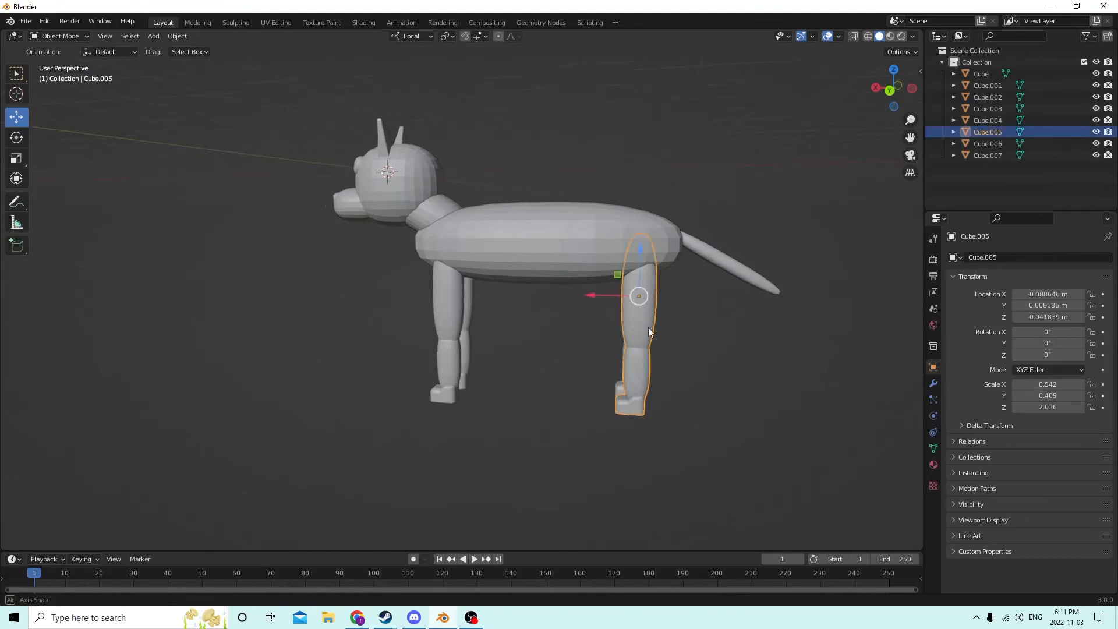
middle_click_drag(648, 327, 571, 312)
left_click(592, 296, "shift")
left_click(479, 303, "shift")
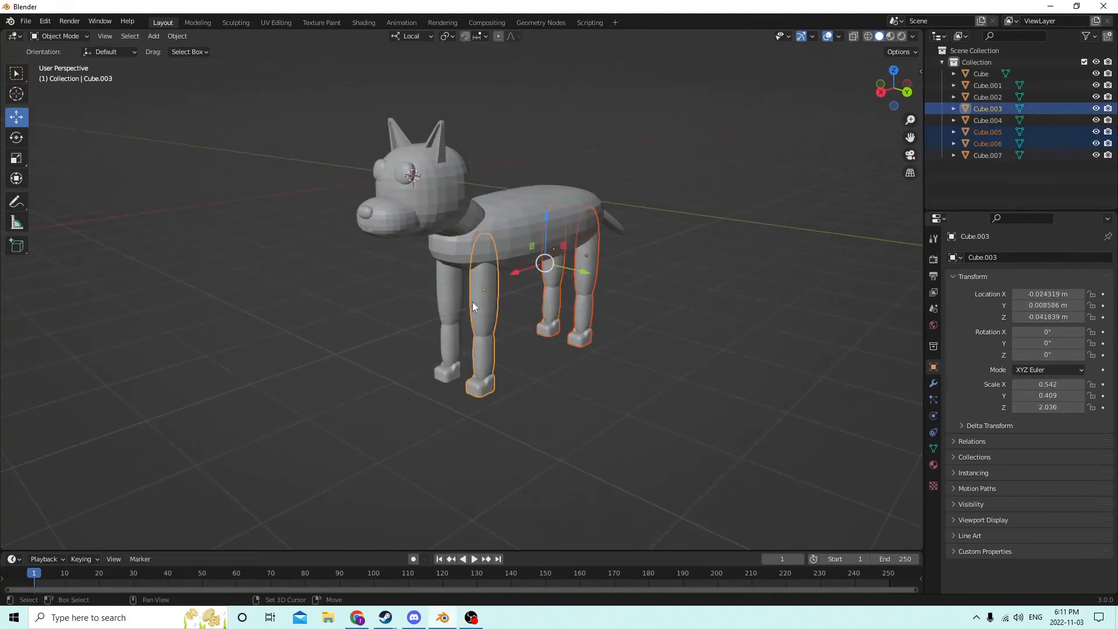
left_click(442, 297, "shift")
middle_click_drag(575, 253, 671, 237)
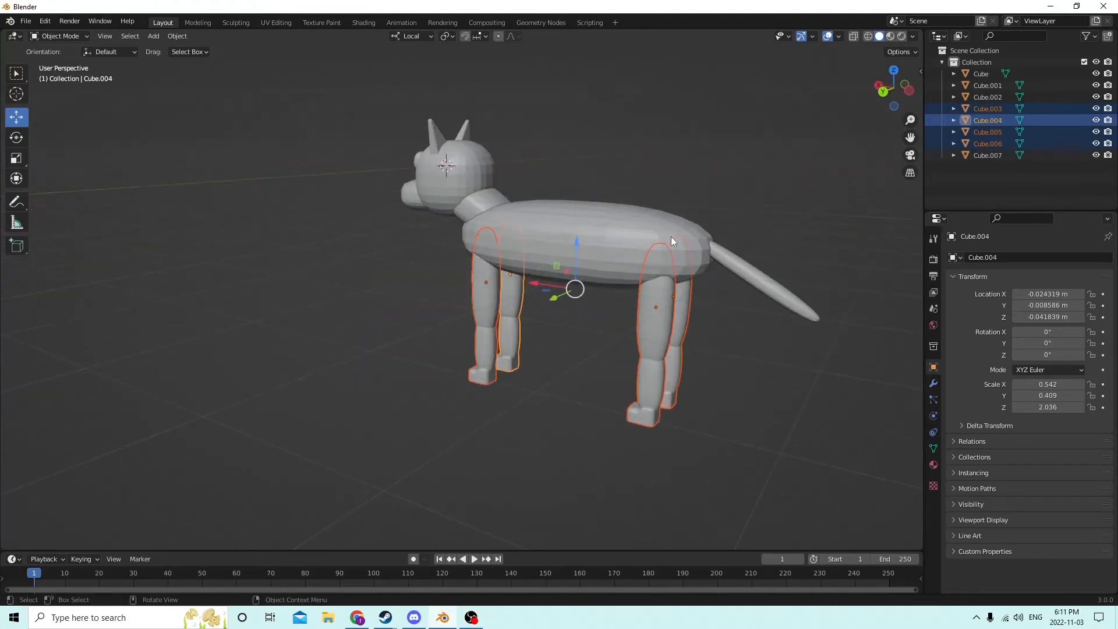
left_click(750, 264, "shift")
left_click(548, 232, "shift")
middle_click_drag(548, 232, 508, 250)
left_click(515, 234, "shift")
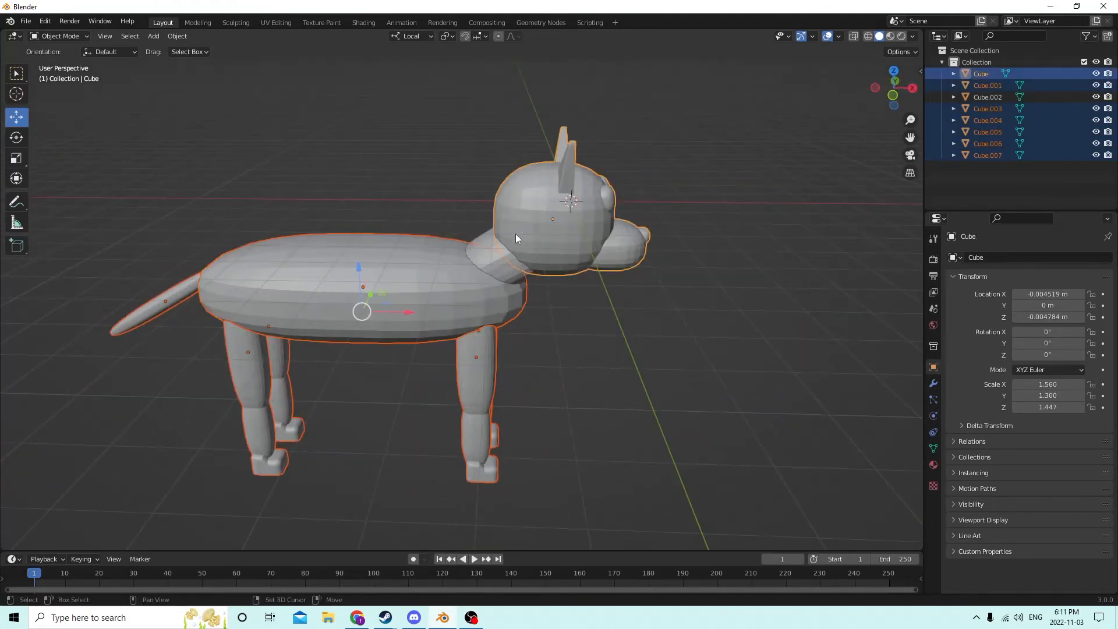
left_click(495, 260)
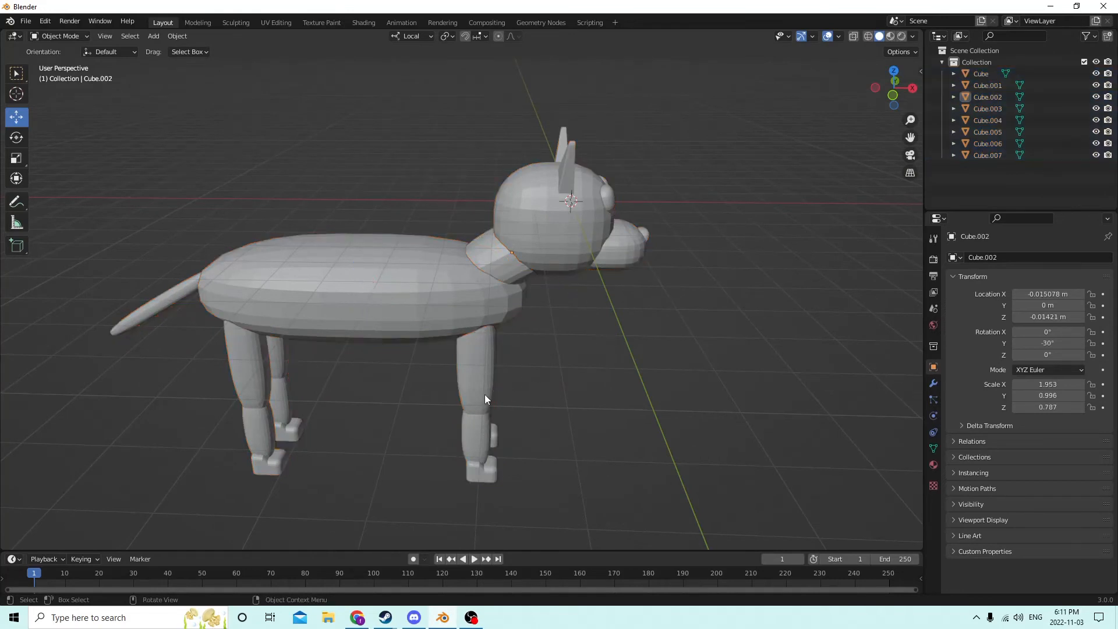
Select the four legs, tail, head and neck, with the body last, and join them into a single object.
middle_click_drag(486, 399, 418, 346)
left_click(418, 346)
left_click(381, 358, "shift")
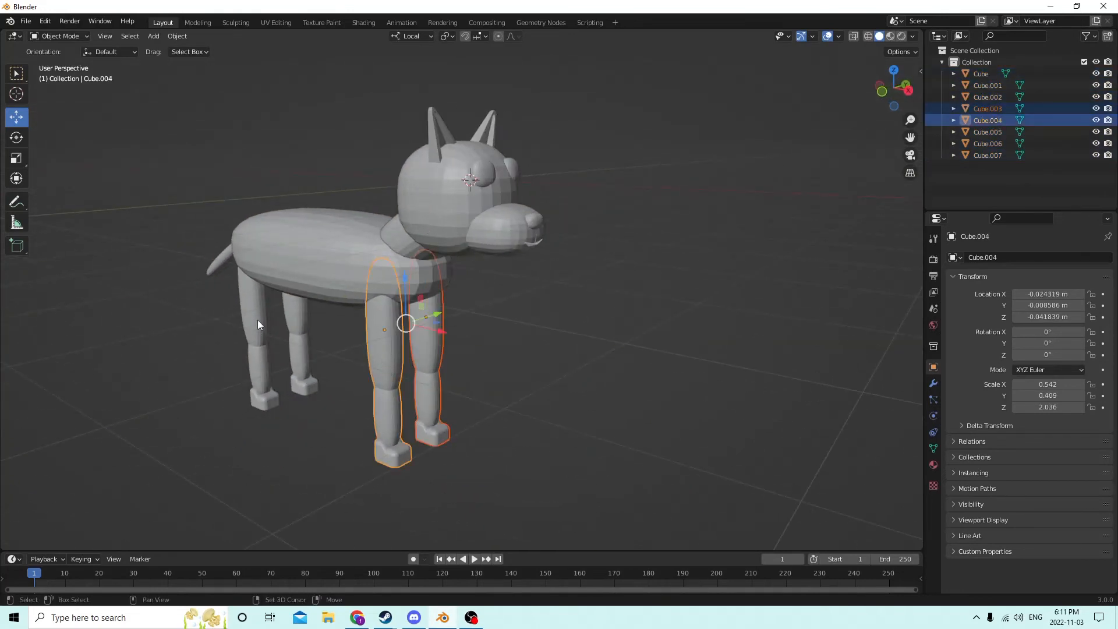
left_click(279, 316, "shift")
left_click(263, 321, "shift")
middle_click_drag(263, 322, 254, 272)
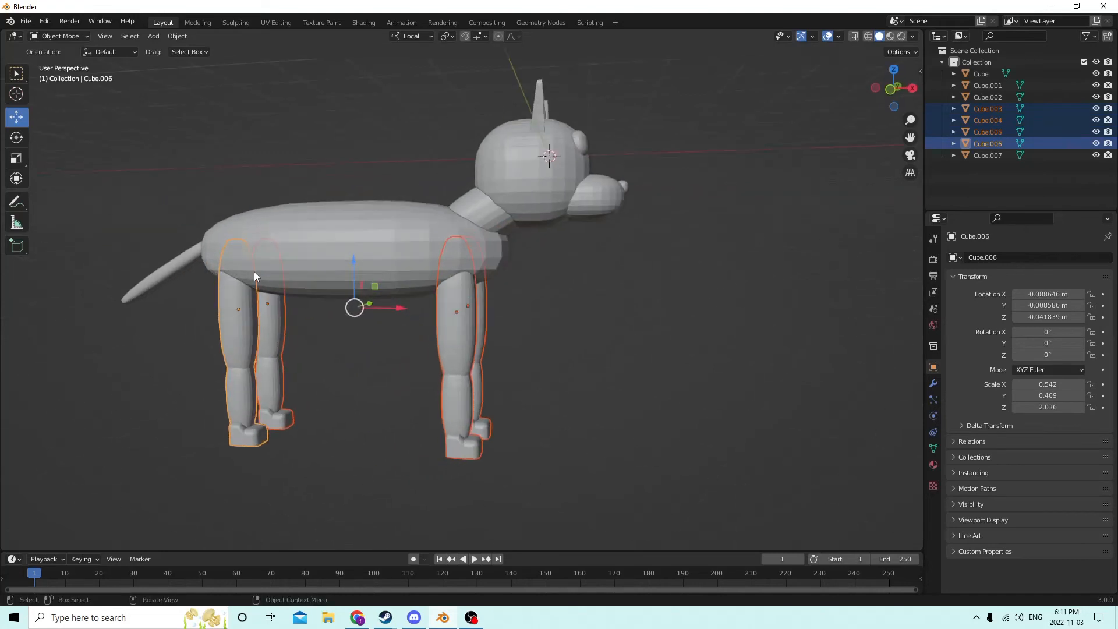
left_click(168, 272, "shift")
middle_click_drag(536, 247, 528, 174)
left_click(530, 172, "shift")
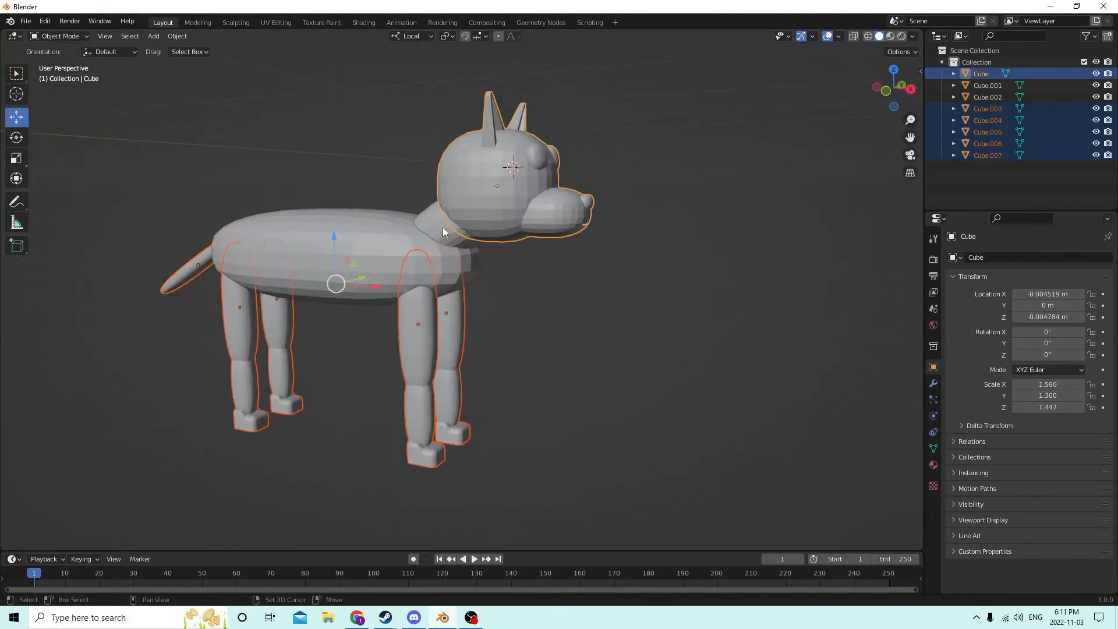
left_click(445, 224, "shift")
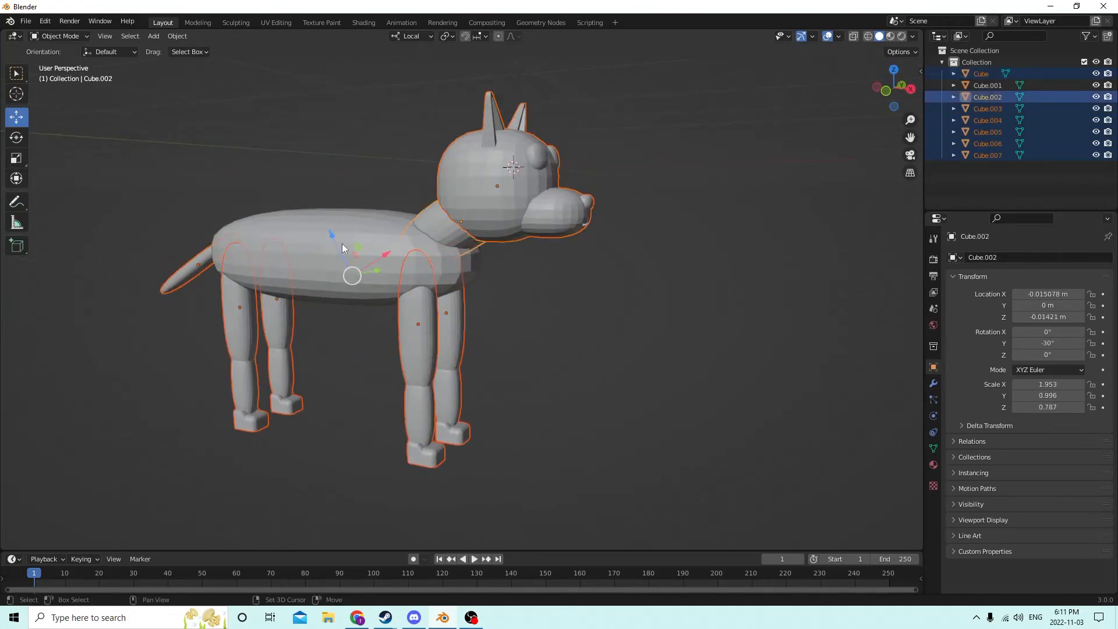
left_click(310, 246, "shift")
key("ctrl+j")
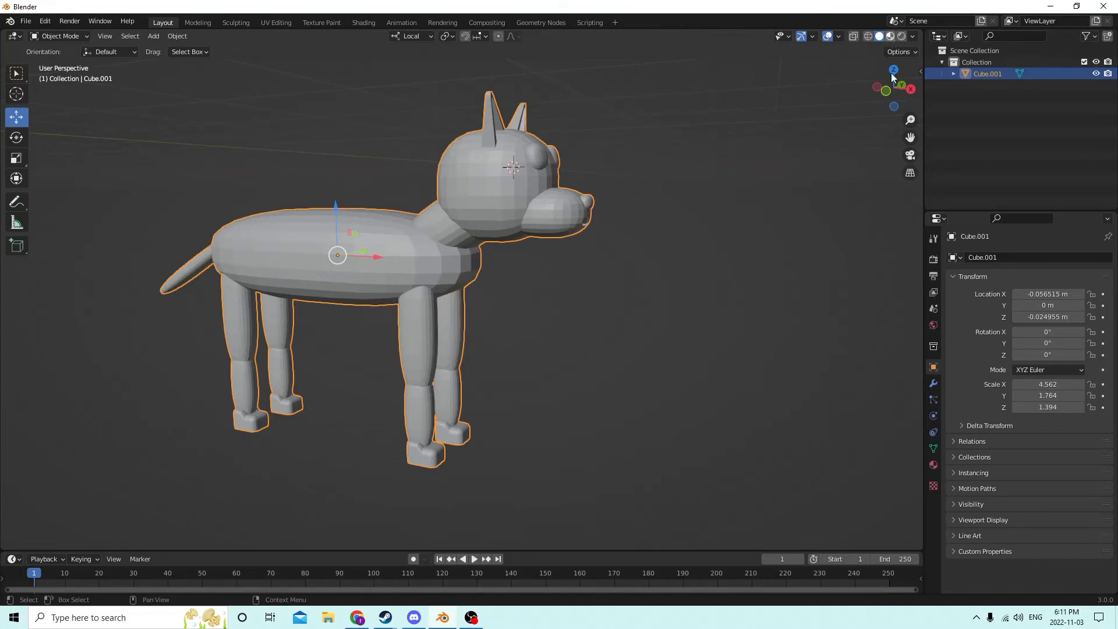
Switch the viewport to Material Preview shading and show the joined dog's material settings.
key("z")
left_click(933, 466)
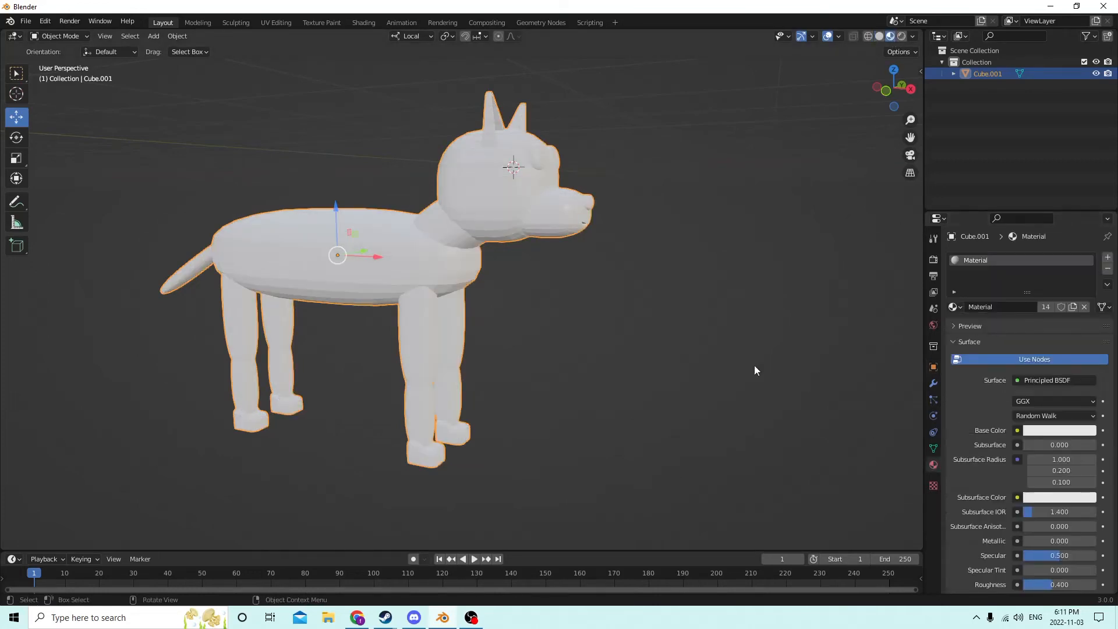
middle_click_drag(753, 366, 546, 365)
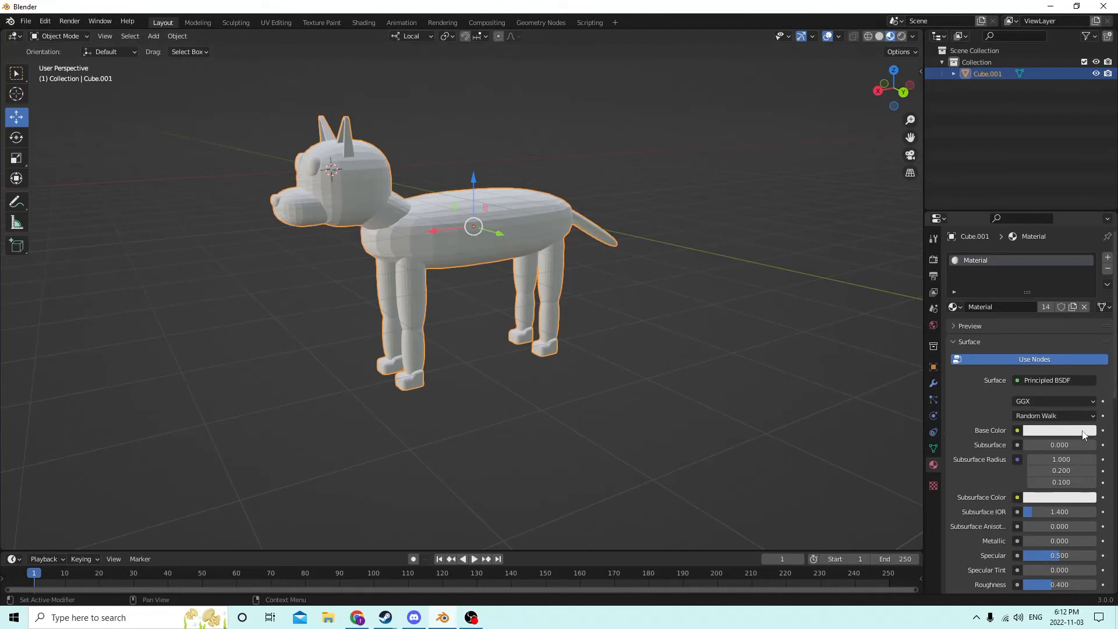
Set the dog material's base color to a golden brown with hue about 0.074, saturation 1.000 and value 0.267.
middle_click_drag(560, 274, 637, 283)
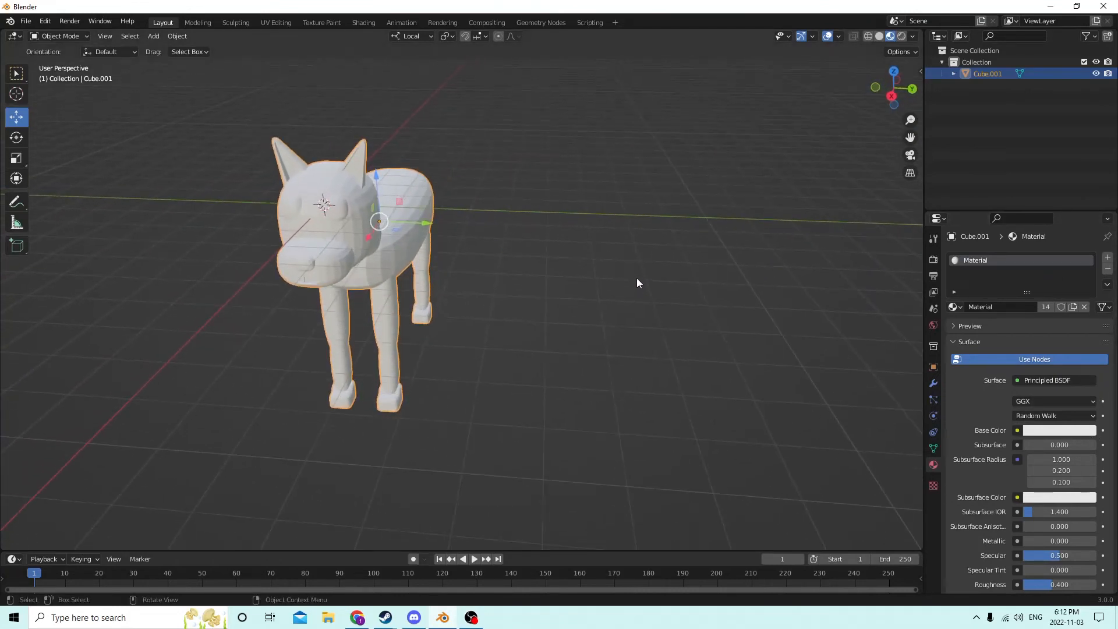
middle_click_drag(794, 355, 728, 379)
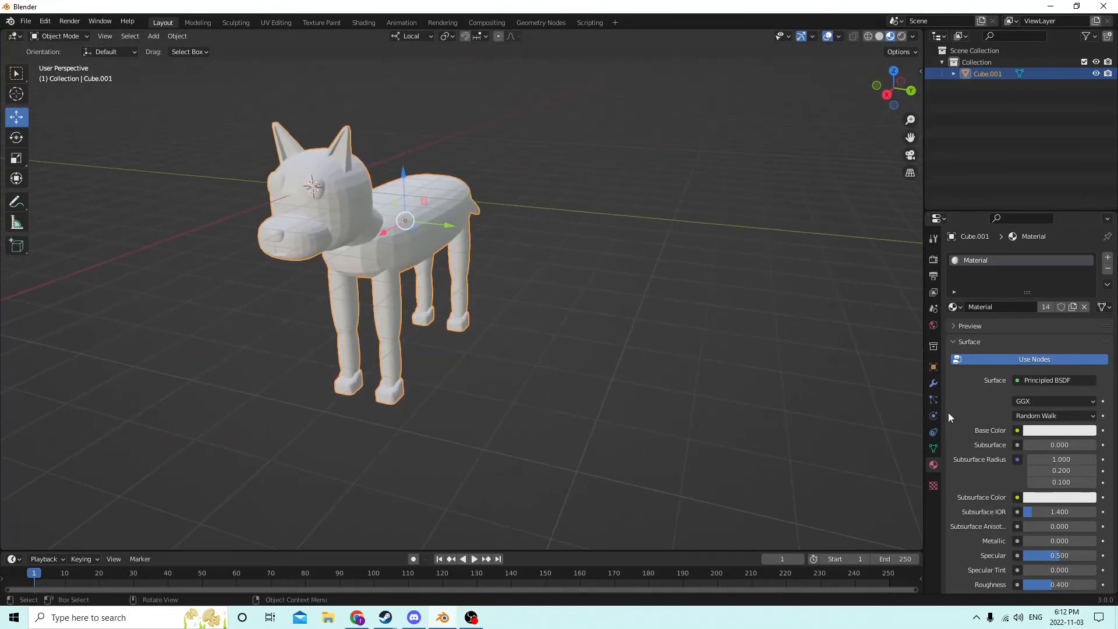
left_click(1061, 432)
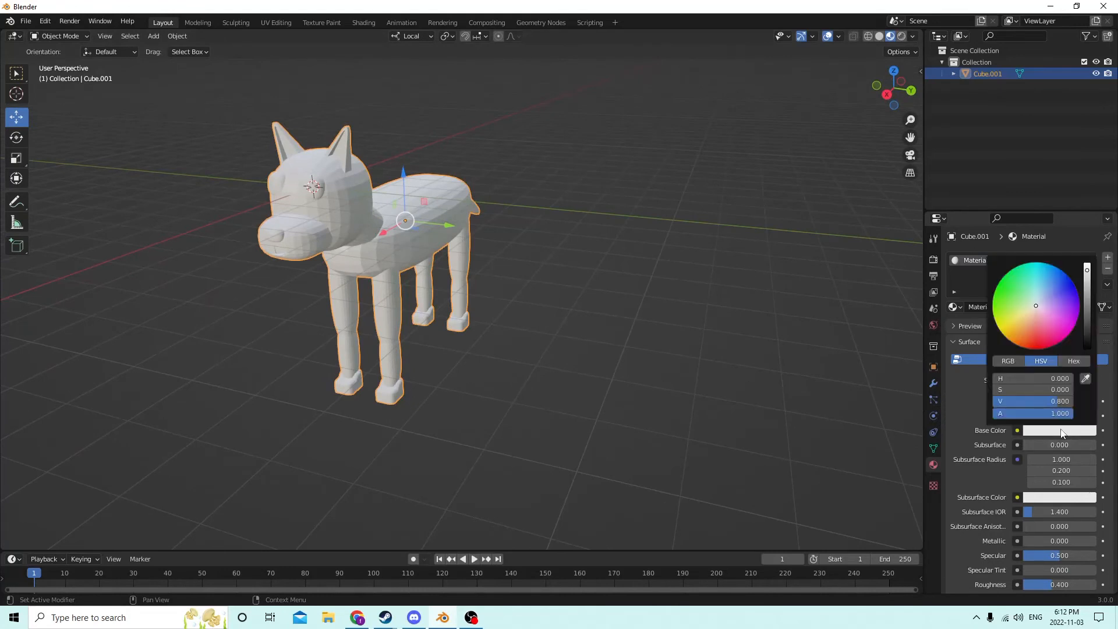
left_click(1020, 330)
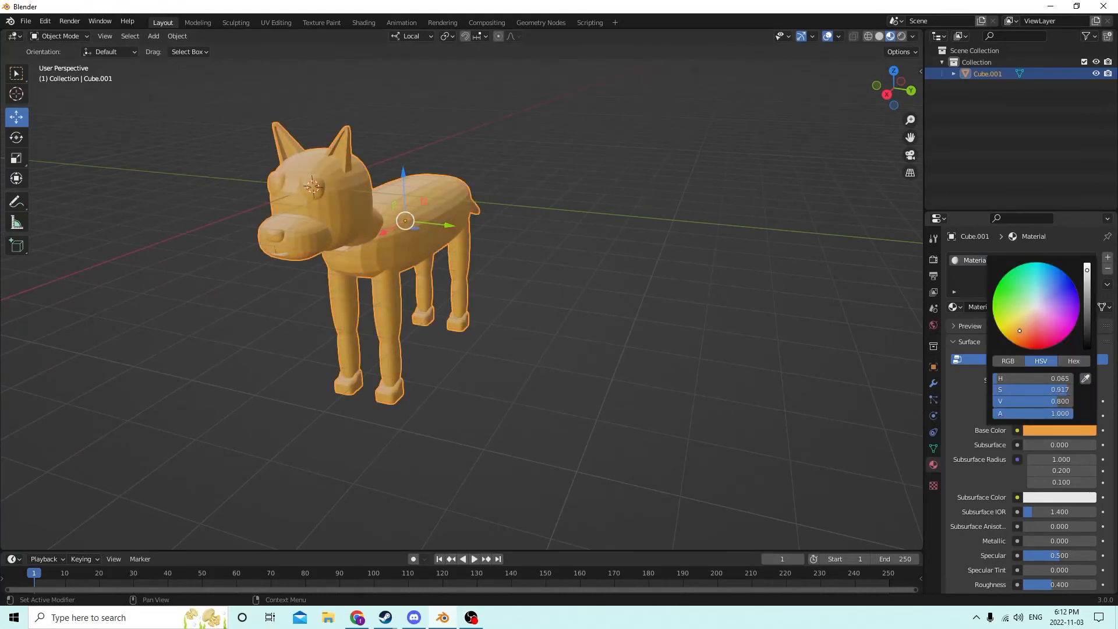
mouse_move(1014, 335)
left_mouse_down()
mouse_move(1005, 325)
mouse_move(1008, 338)
left_mouse_up()
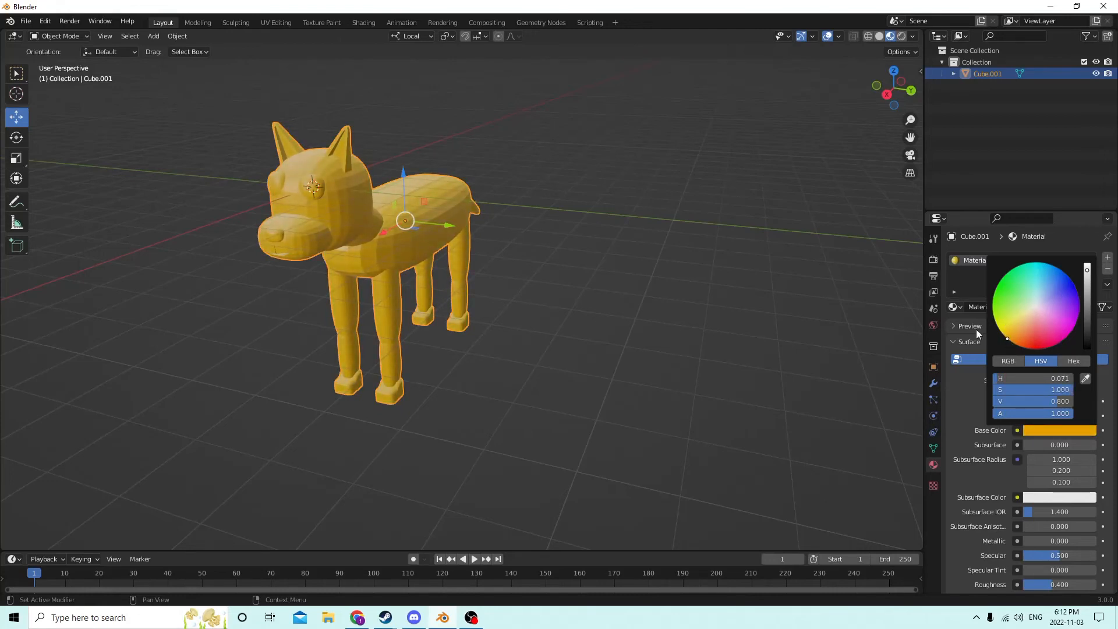
left_click(1042, 435)
left_click_drag(1087, 272, 1086, 302)
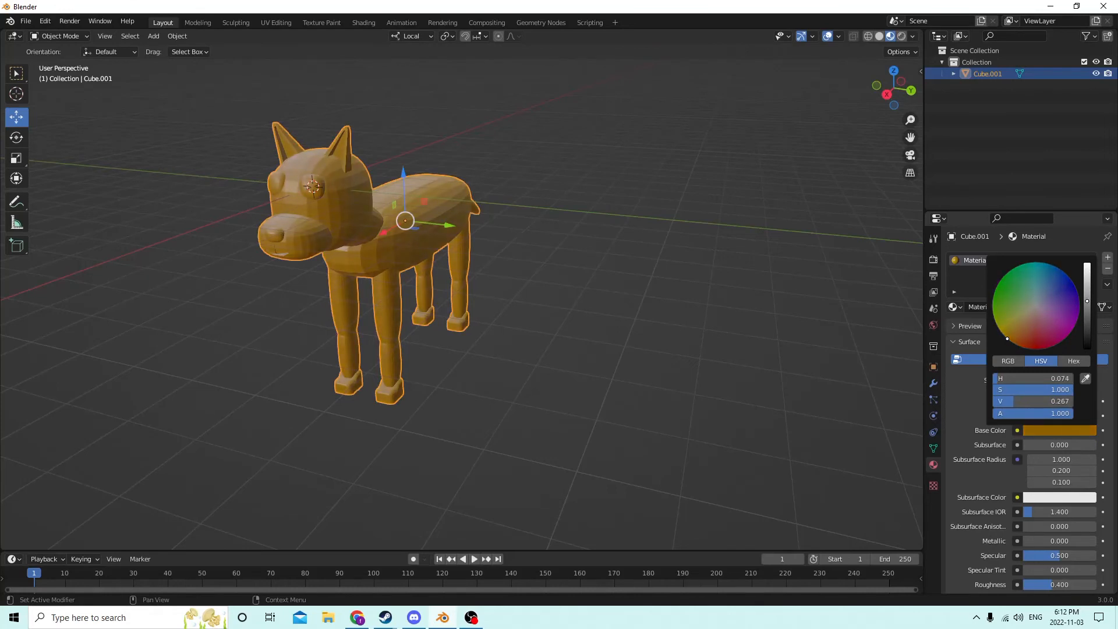
left_click(639, 317)
Enter Edit Mode on the joined dog and deselect all of its geometry.
middle_click_drag(639, 317, 715, 229)
middle_click_drag(845, 198, 634, 267)
mouse_move(516, 274)
middle_mouse_down()
mouse_move(544, 268)
mouse_move(495, 260)
mouse_move(537, 271)
middle_mouse_up()
left_click(524, 257)
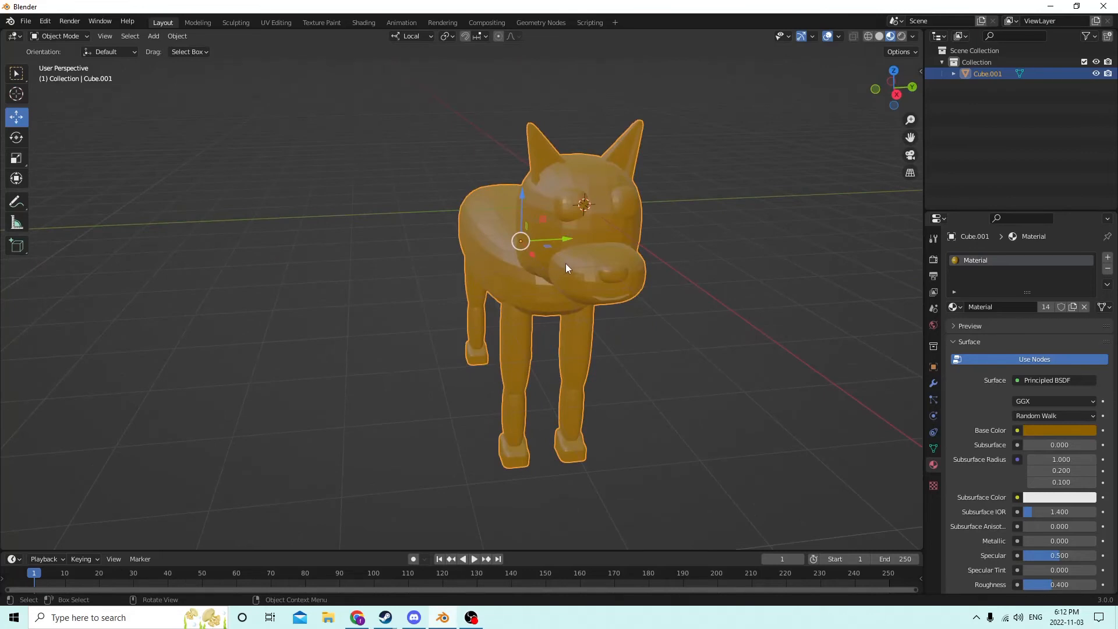
key("Tab")
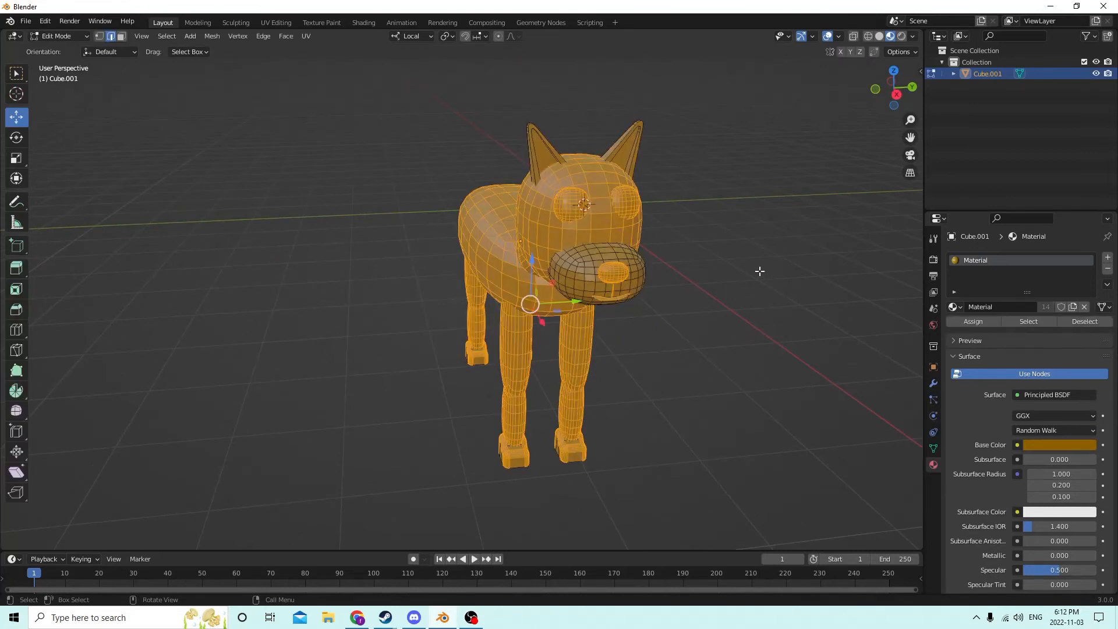
middle_click_drag(741, 267, 709, 260)
left_click(717, 262)
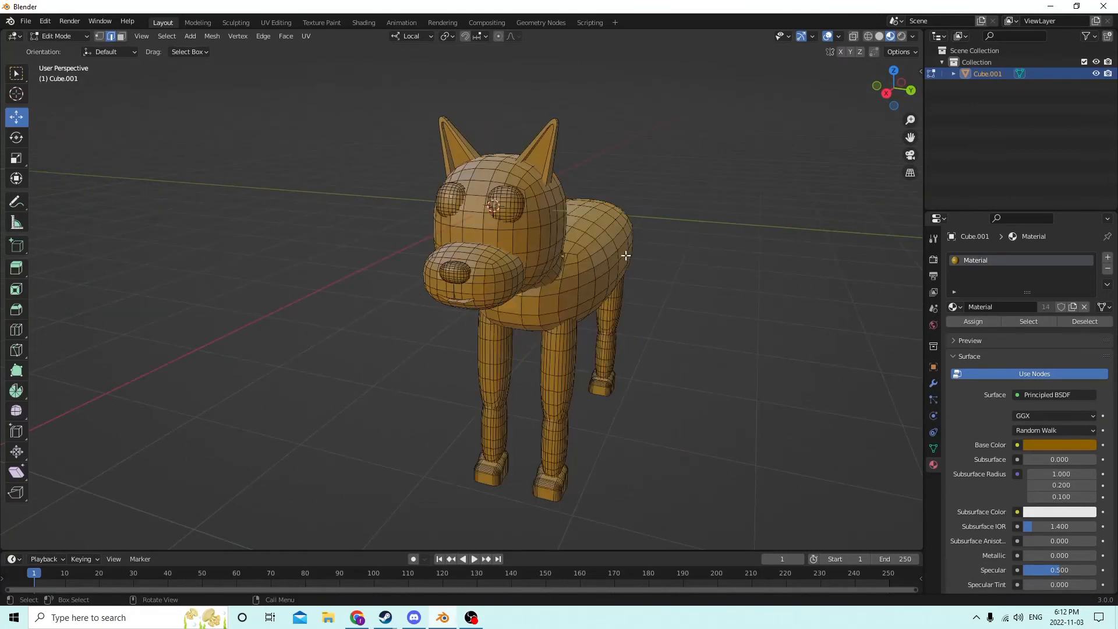
middle_click_drag(630, 254, 624, 254)
Select the linked geometry of both eyes and assign it a new material with the default white base color.
key("Tab")
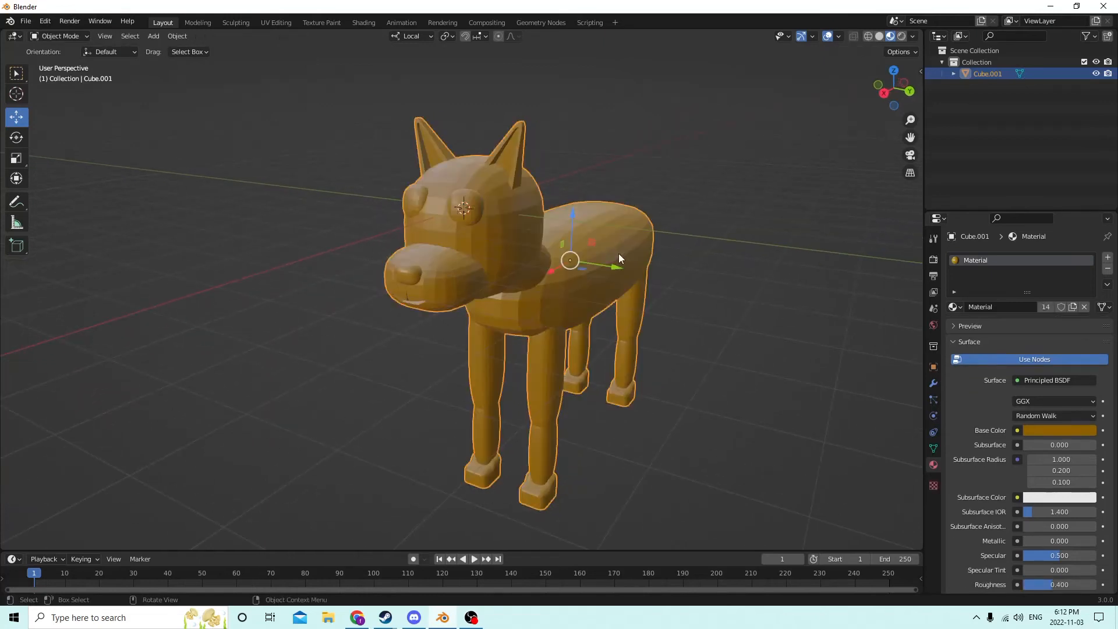
key("Tab")
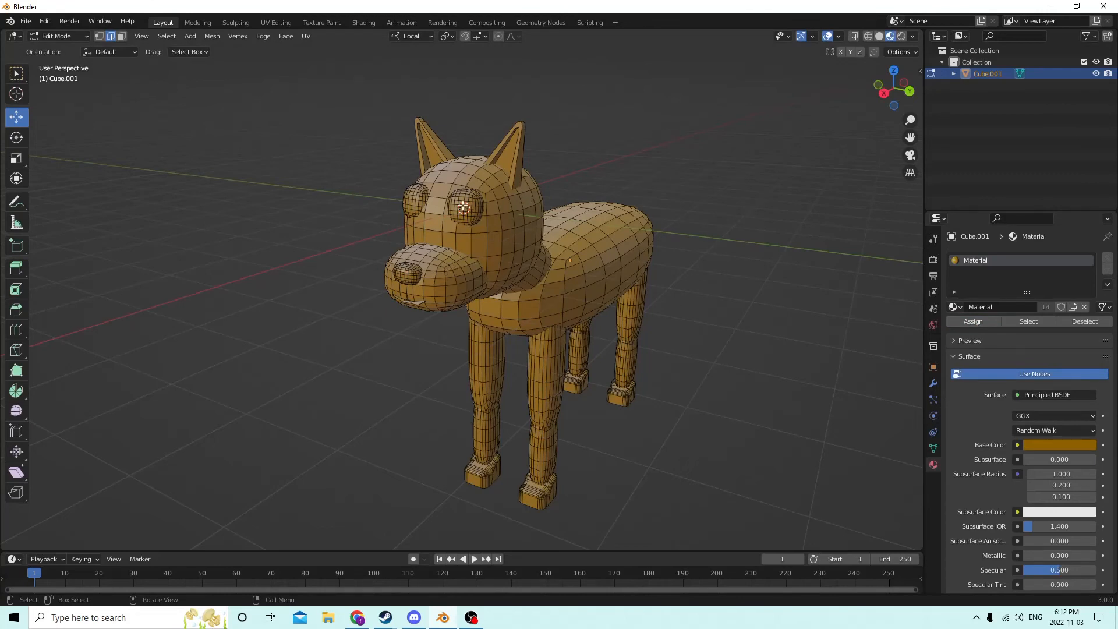
key("l")
key("l")
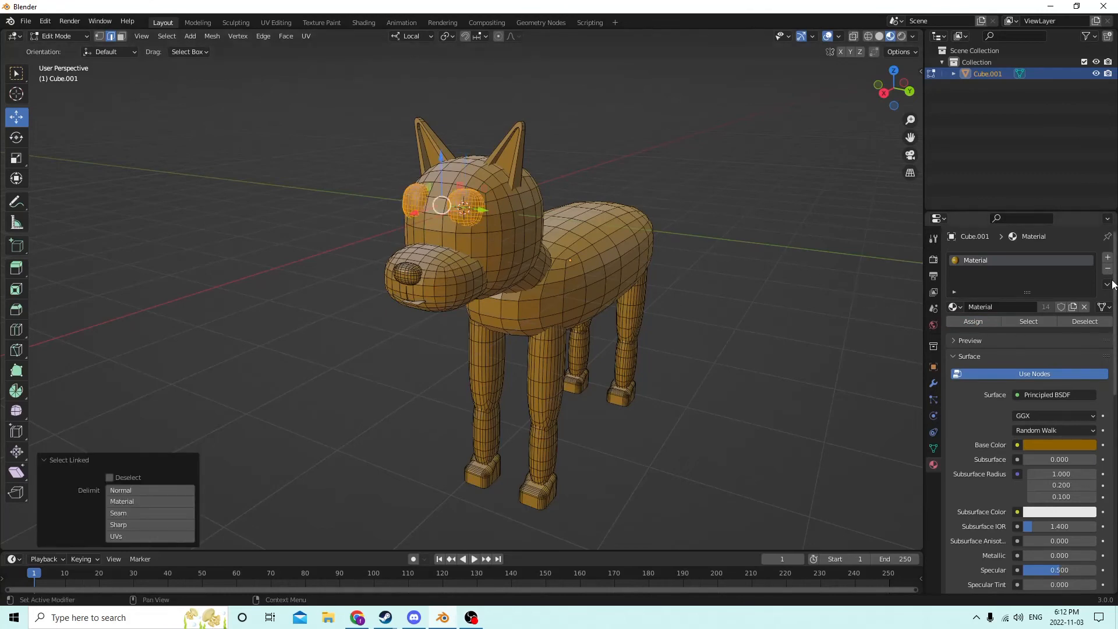
left_click(1108, 260)
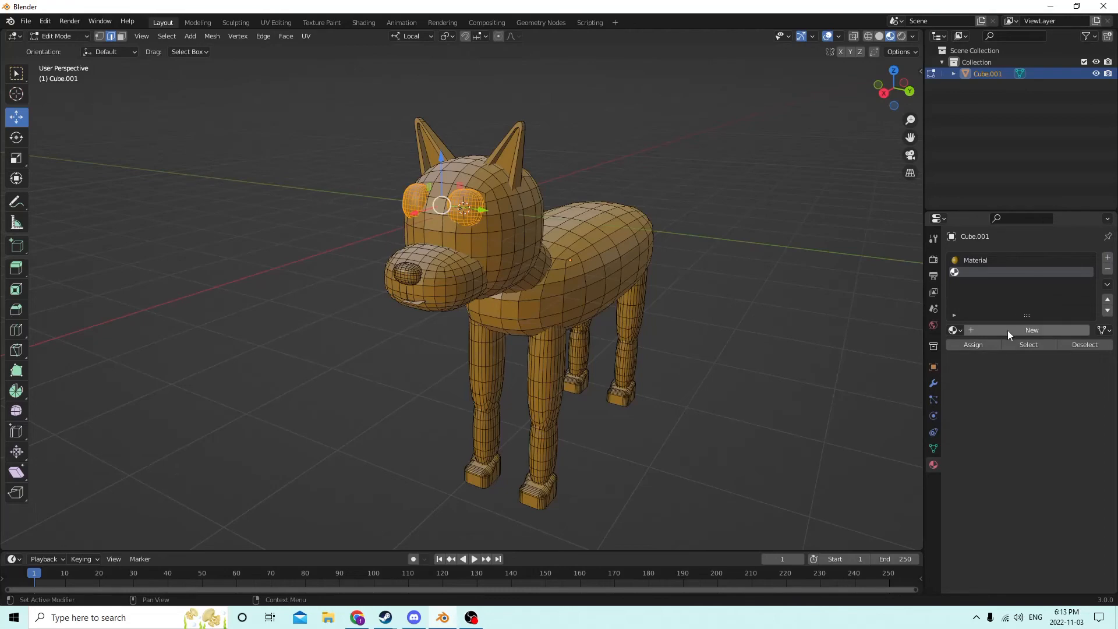
left_click(1008, 330)
left_click(974, 344)
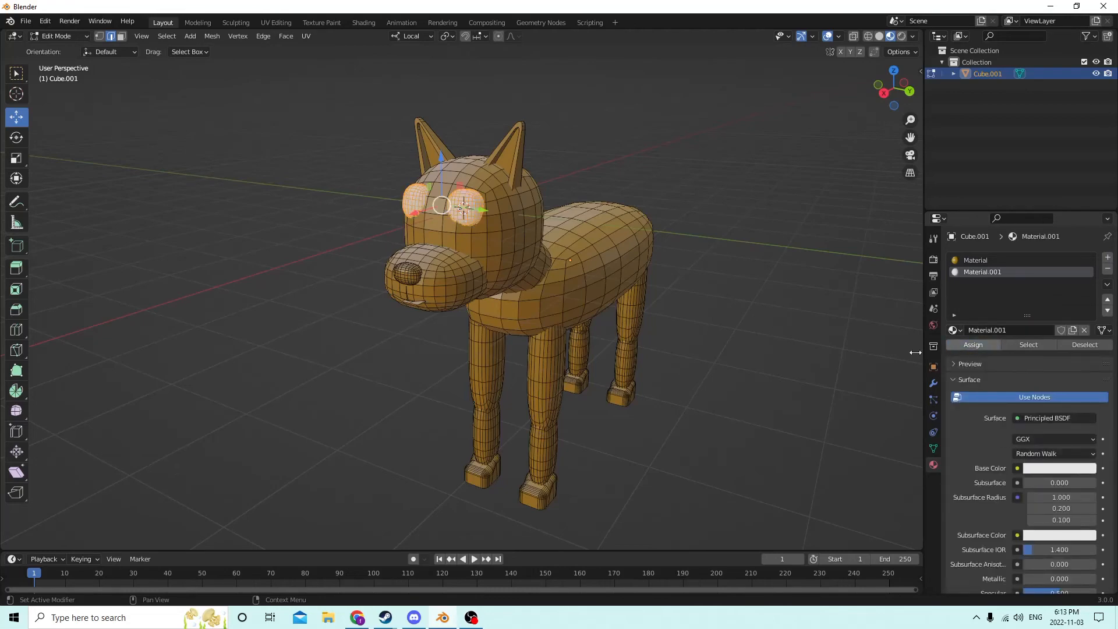
Select the linked geometry of the nose and assign it a new material with a black base color.
left_click(739, 344)
middle_click_drag(738, 344, 702, 335)
left_click_drag(911, 138, 844, 146)
scroll(652, 217, "up", 3)
middle_click_drag(651, 217, 627, 213)
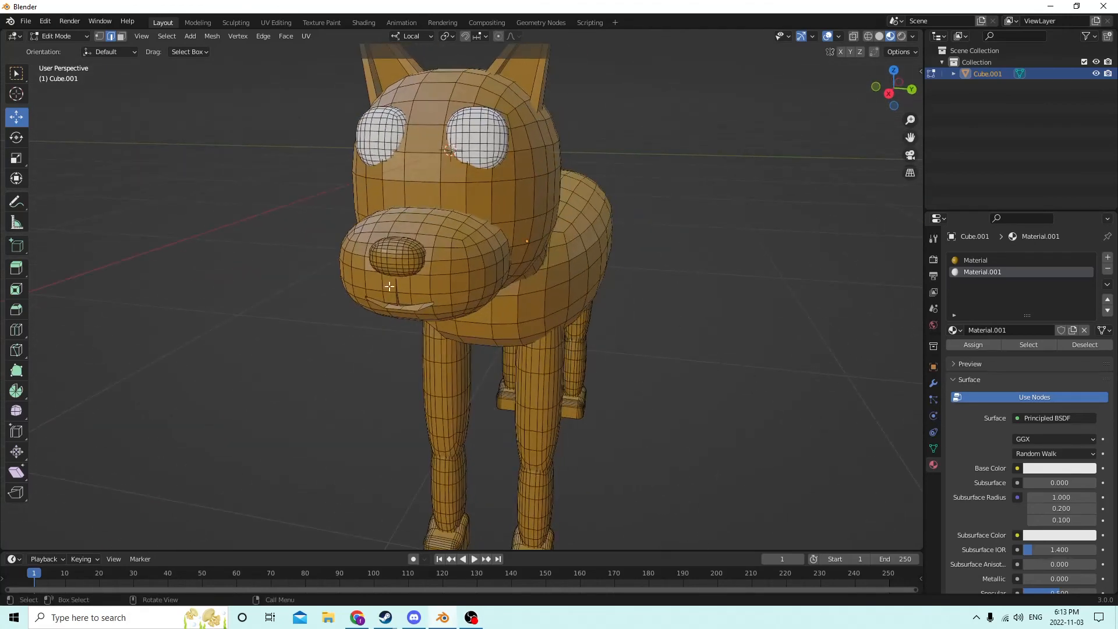
left_click(402, 255)
key("ctrl+l")
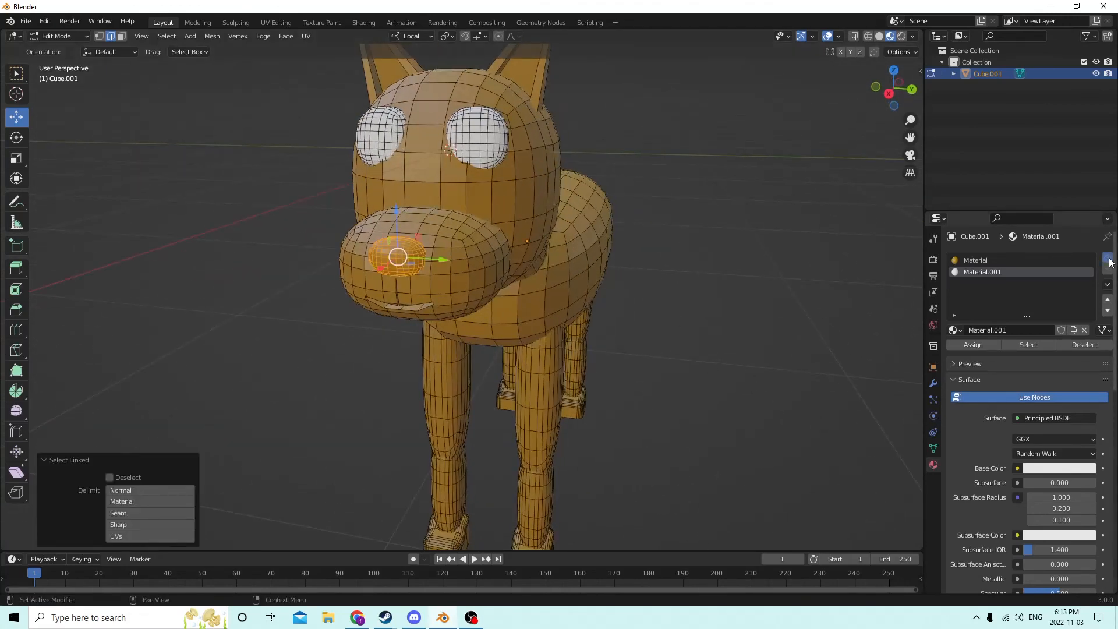
left_click(1108, 257)
left_click(1031, 331)
left_click(1051, 470)
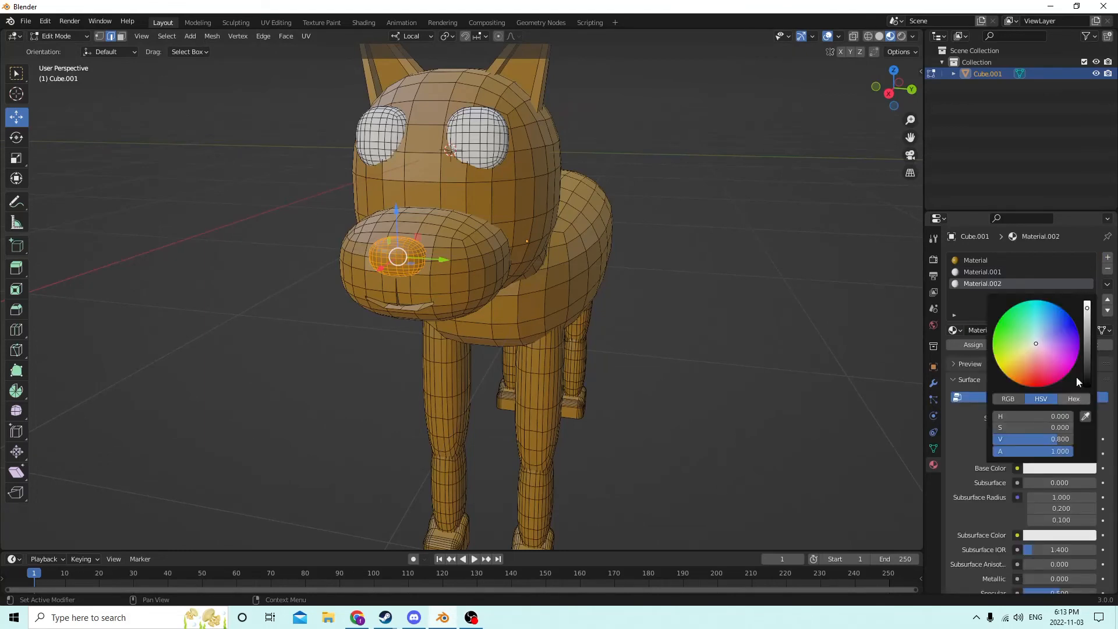
left_click_drag(1087, 308, 1087, 387)
left_click(970, 346)
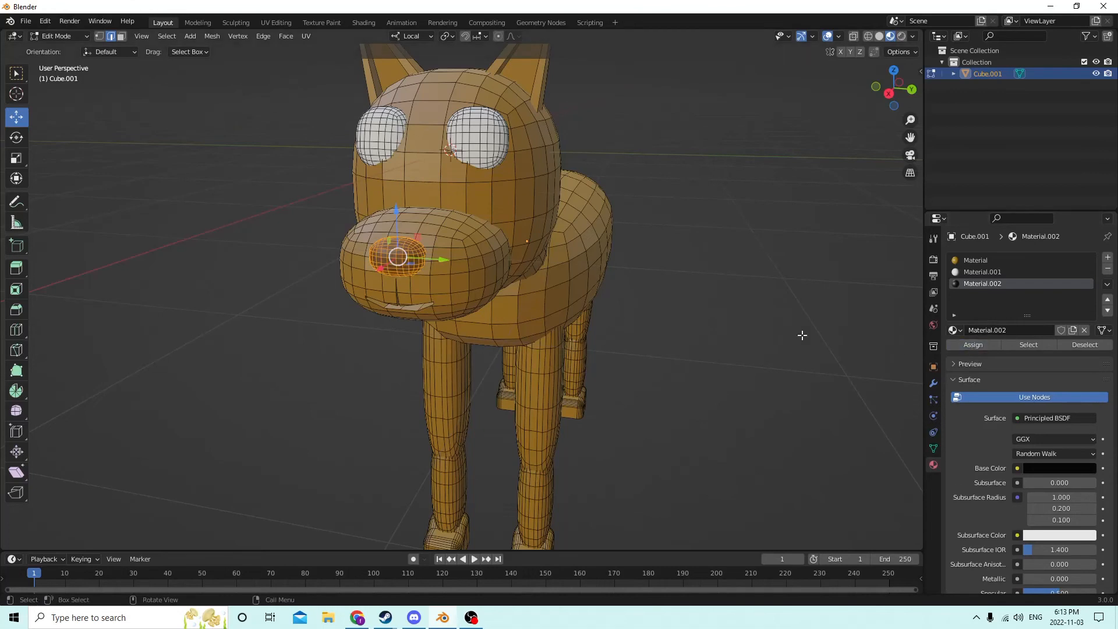
left_click(801, 334)
Switch to face selection in Edit Mode and select the lower faces of the carved smile on the muzzle.
middle_click_drag(746, 324, 747, 271)
key("Tab")
scroll(764, 294, "up", 3)
key("Tab")
scroll(747, 272, "up", 3)
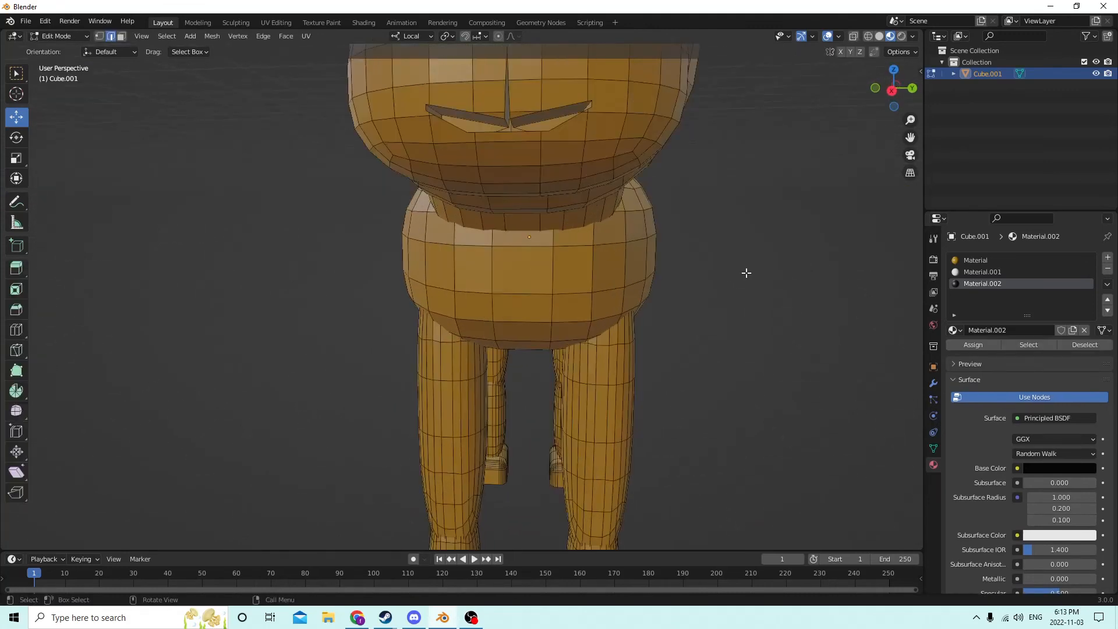
left_click(583, 150)
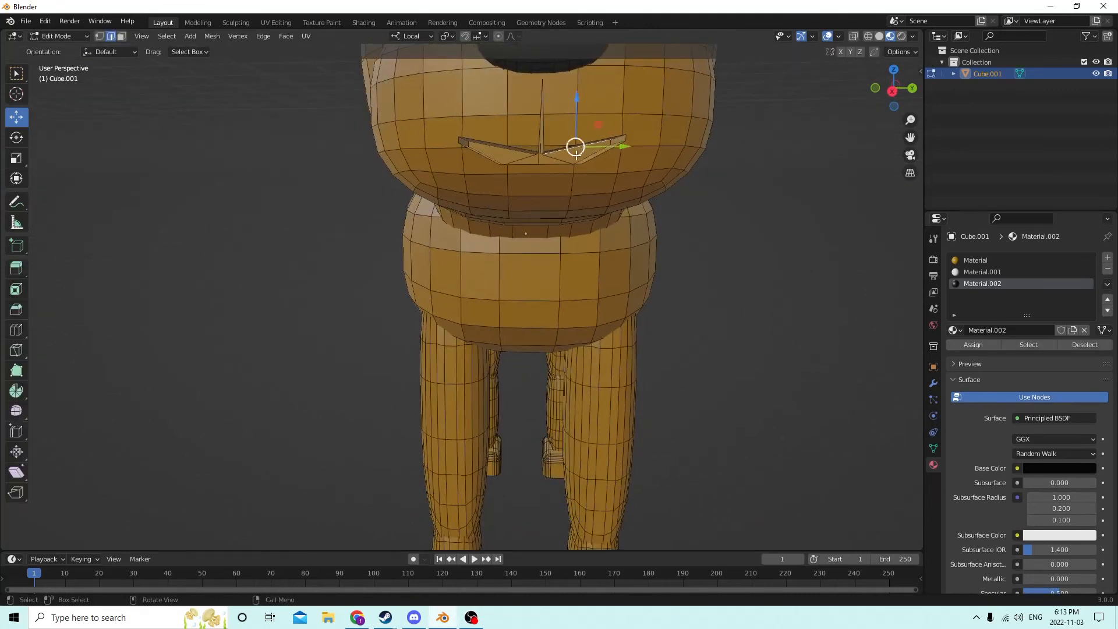
left_click(121, 36)
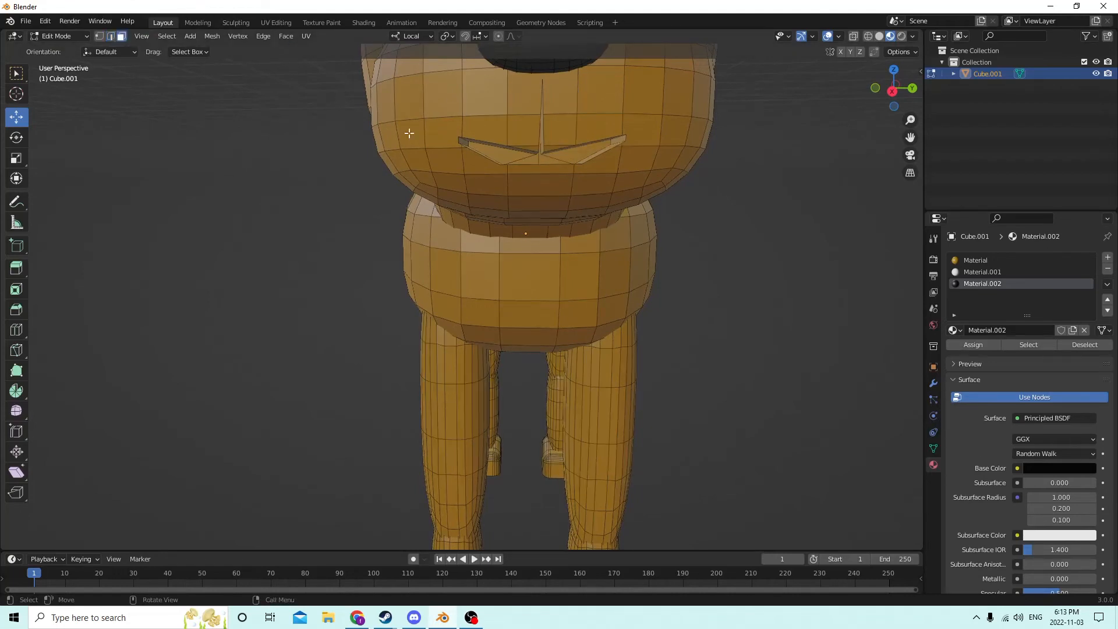
left_click(620, 140)
left_click(596, 148, "shift")
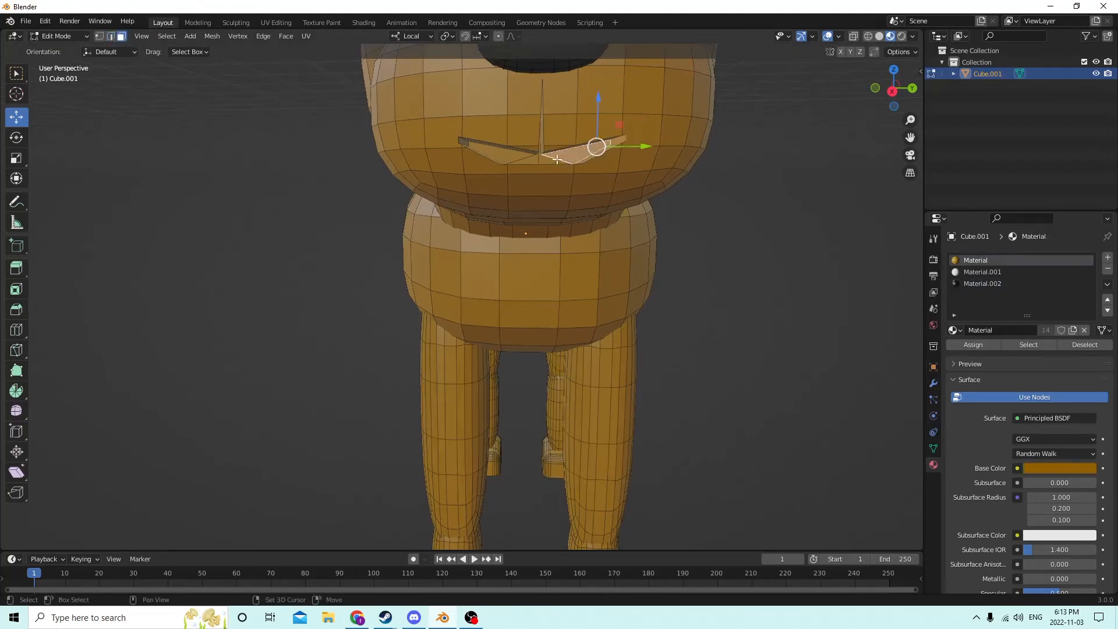
left_click(545, 158, "shift")
left_click(526, 159, "shift")
left_click(506, 156, "shift")
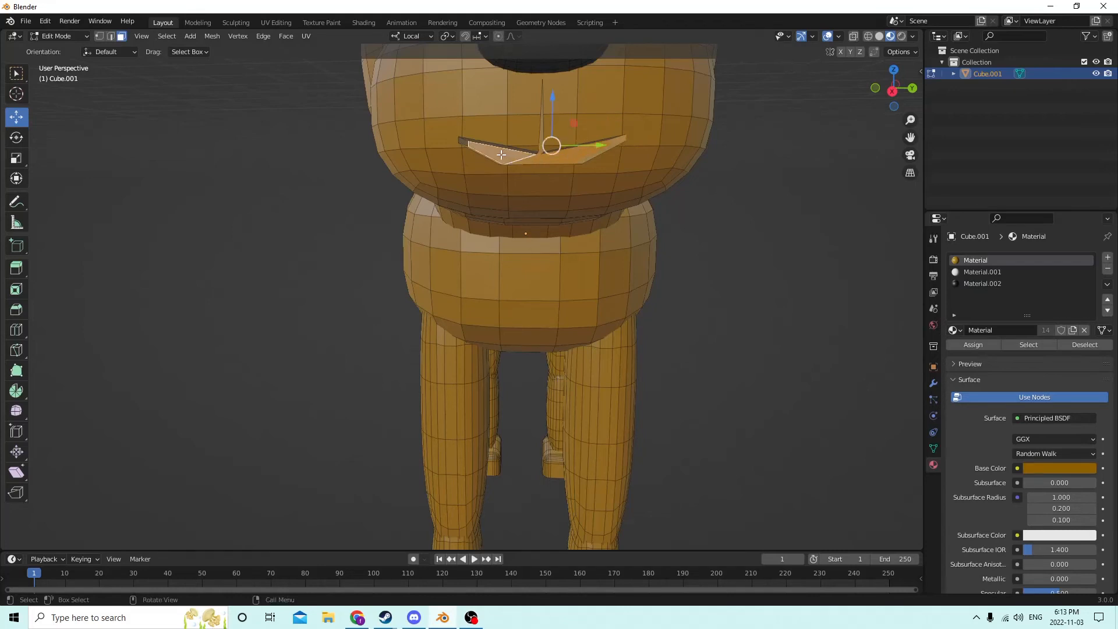
Add the remaining narrow inner faces of the carved smile to the current face selection.
middle_click_drag(503, 154, 557, 278)
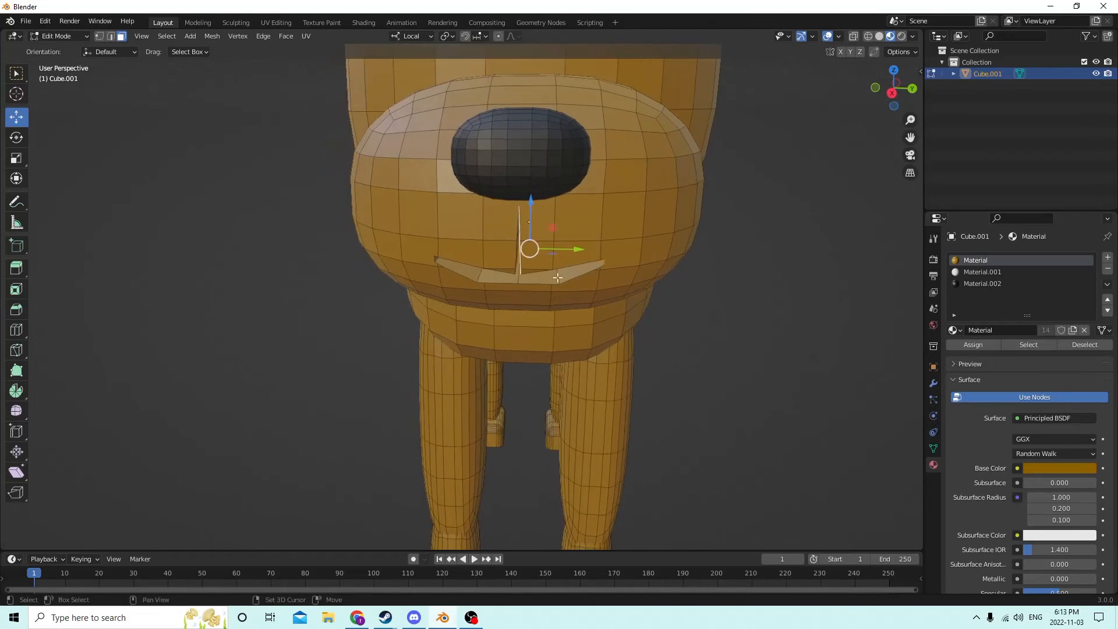
left_click(472, 270, "shift")
middle_click_drag(472, 270, 389, 187, "shift")
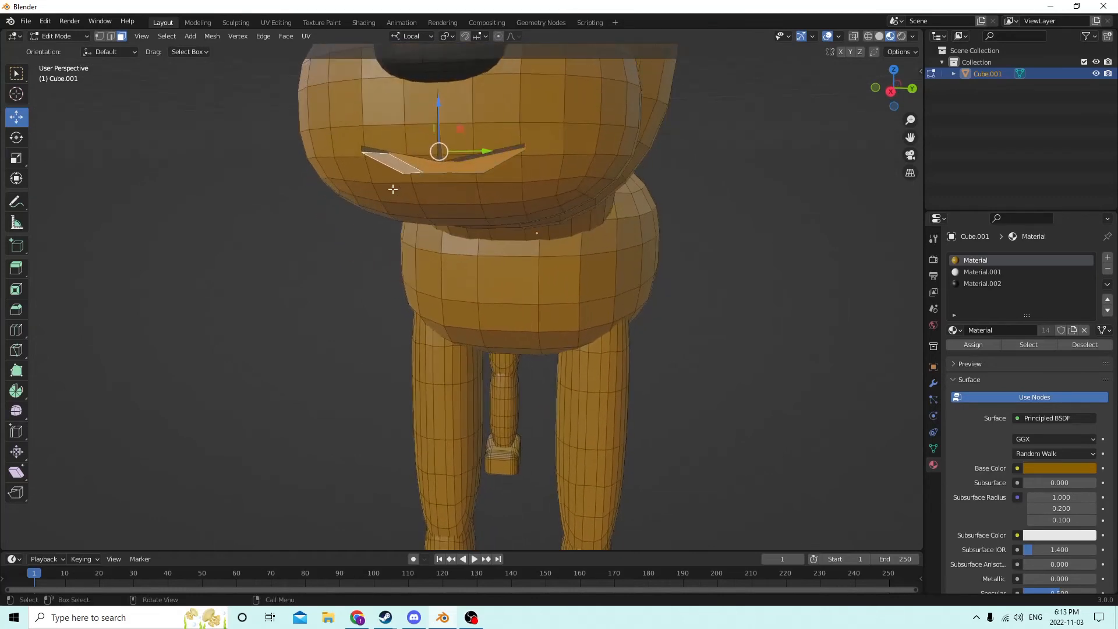
left_click(364, 148, "shift")
middle_click_drag(364, 148, 406, 158)
middle_click_drag(731, 160, 617, 256)
left_click(618, 256, "shift")
left_click(566, 258, "shift")
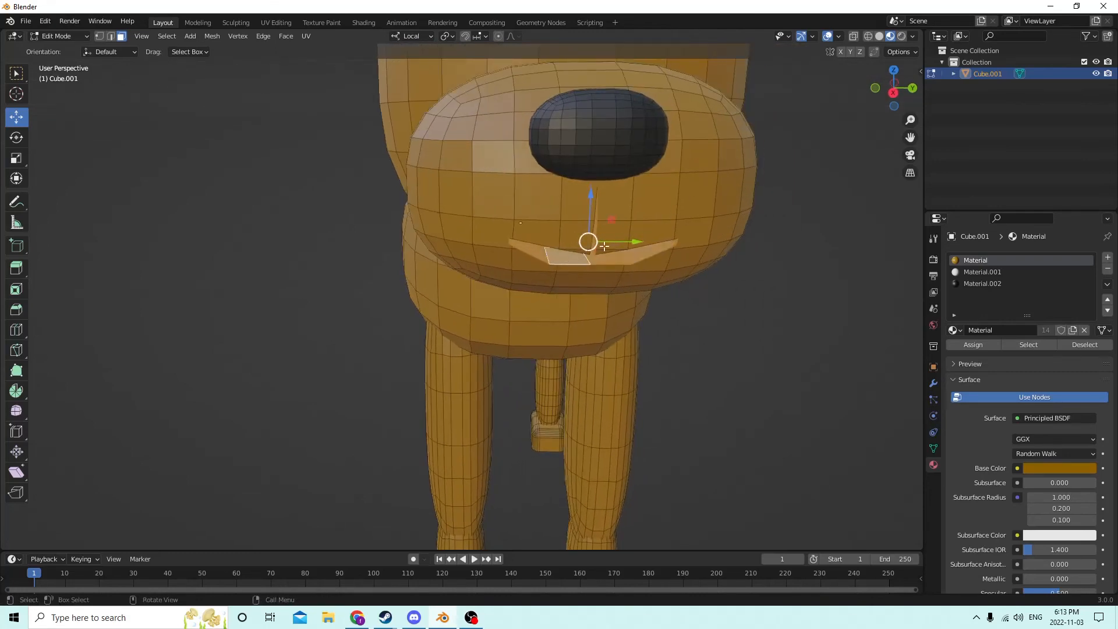
Assign a new material with a red base color to the selected mouth faces and return to Object Mode.
left_click(1108, 258)
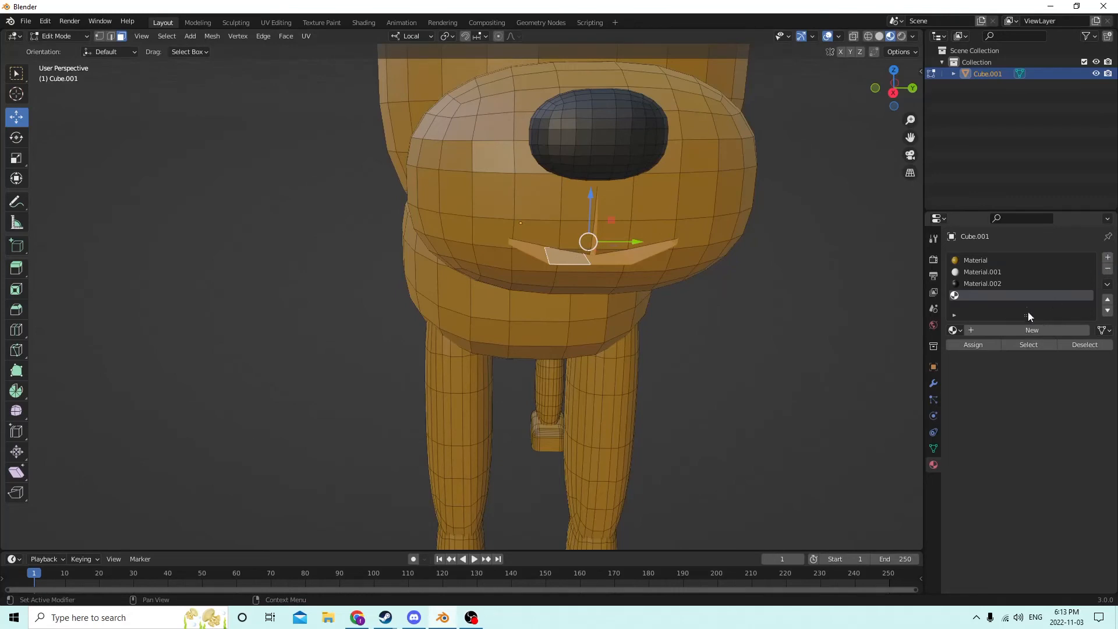
left_click(997, 332)
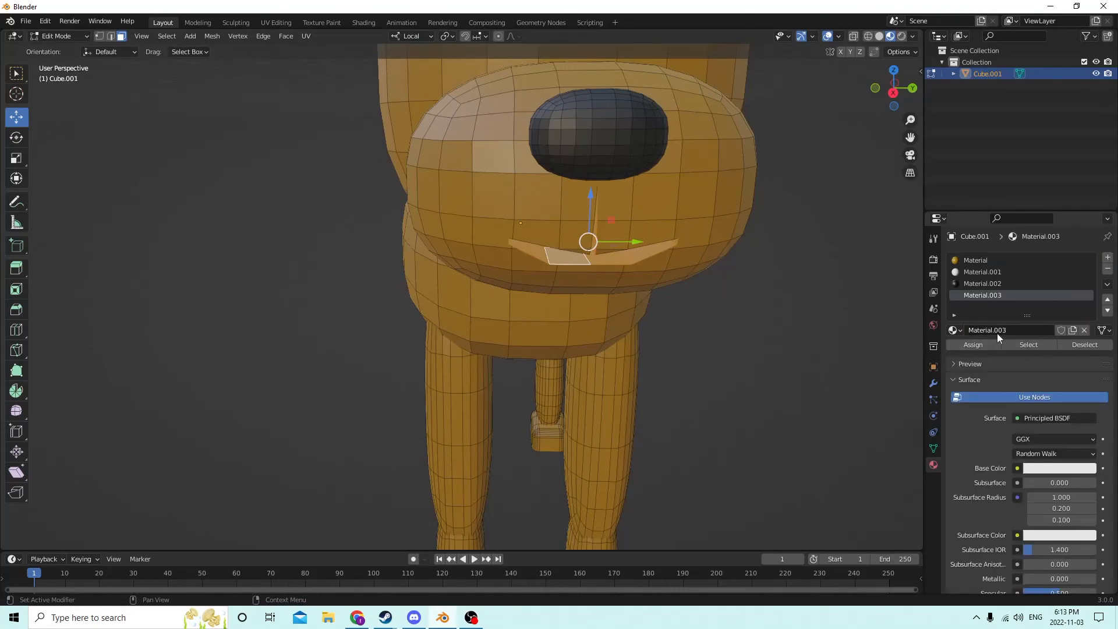
left_click(1055, 469)
left_click_drag(1040, 355, 1034, 385)
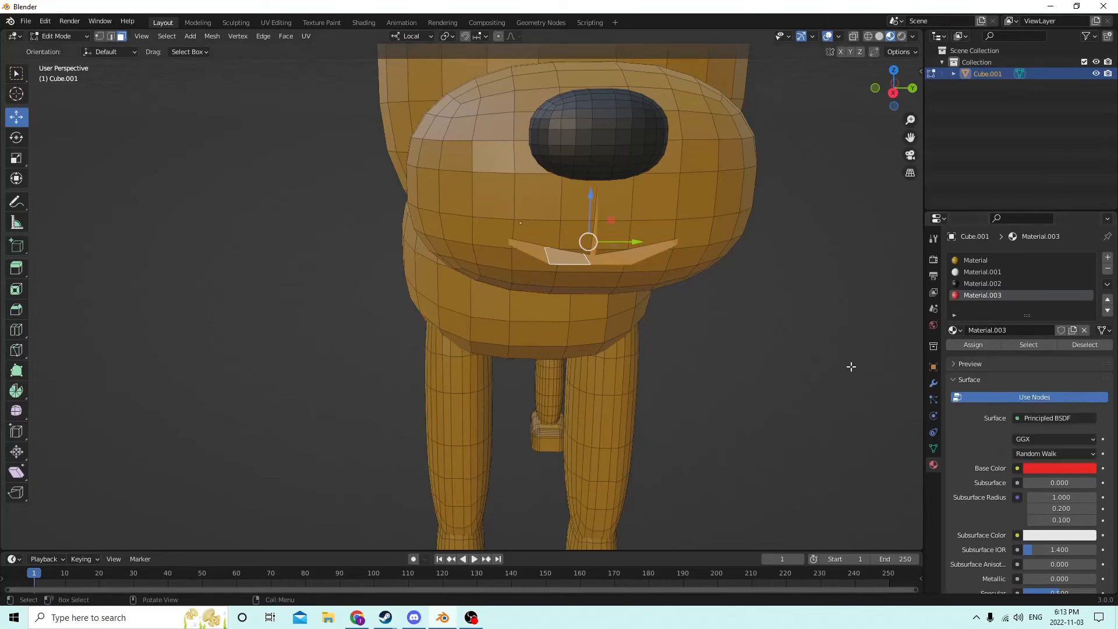
left_click(964, 344)
scroll(774, 341, "down", 5)
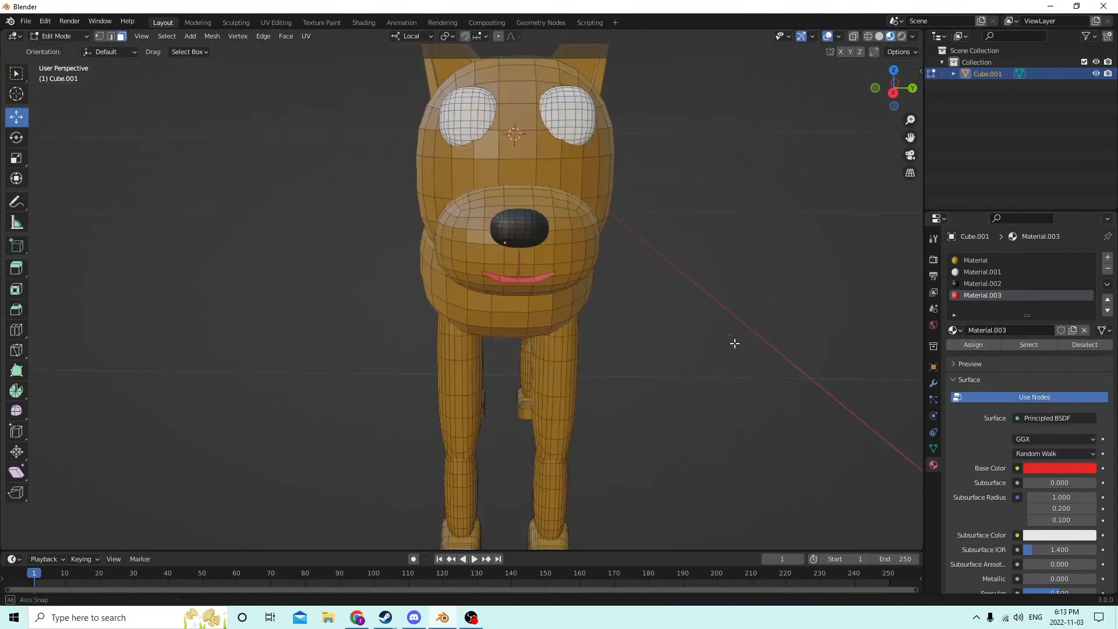
middle_click_drag(734, 342, 746, 269)
key("Tab")
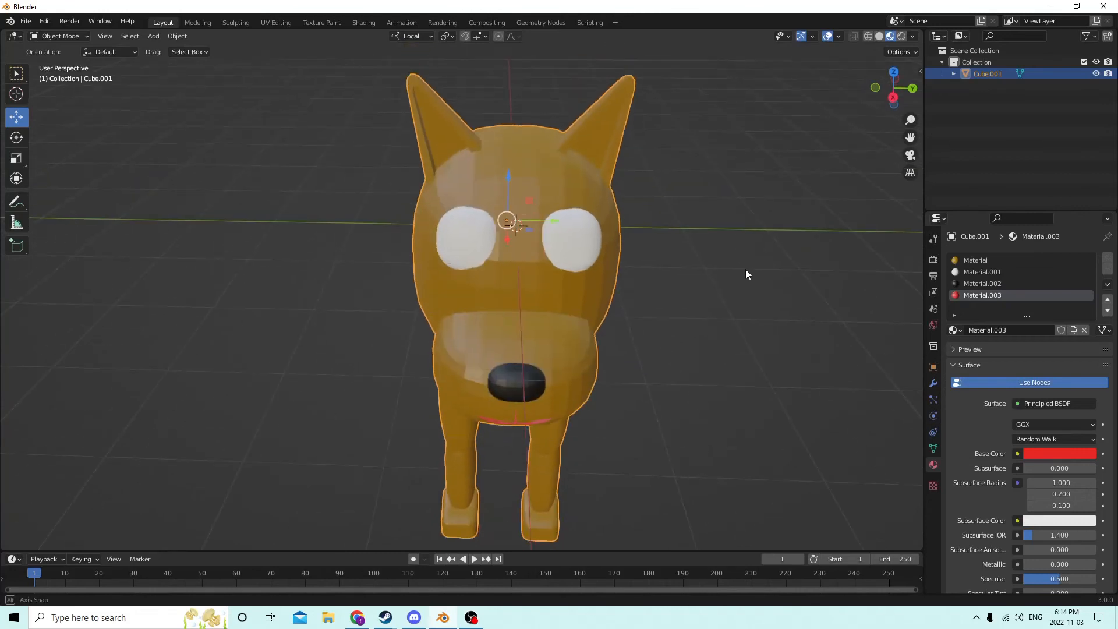
Enter Edit Mode and select the recessed inner faces of the dog's left ear.
left_click_drag(904, 139, 805, 214)
scroll(798, 183, "up", 4)
scroll(796, 183, "down", 4)
middle_click_drag(814, 174, 806, 162)
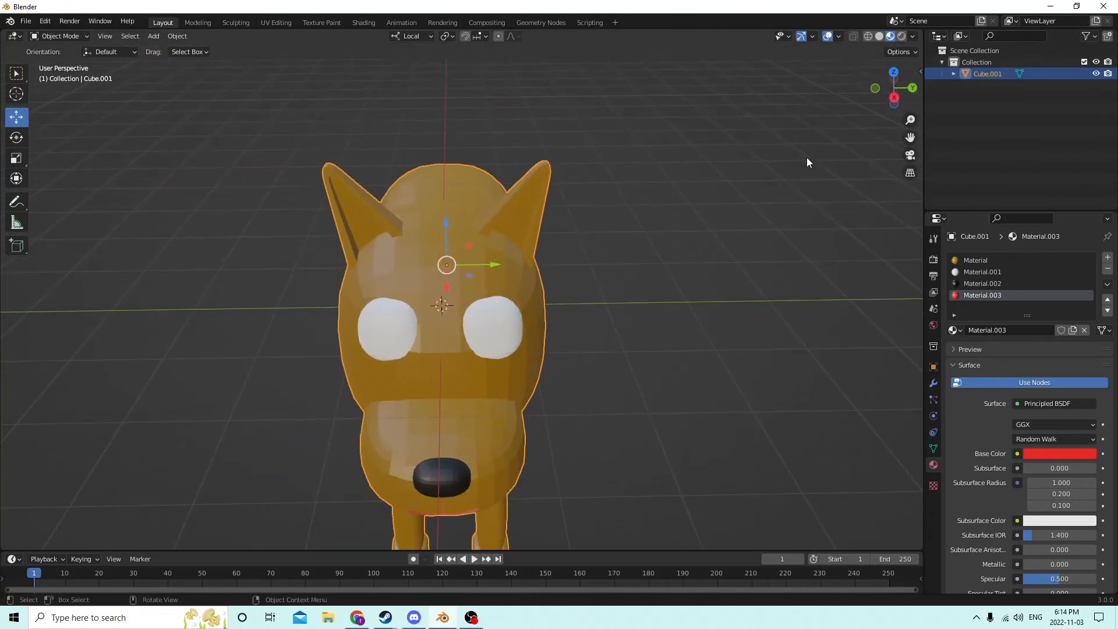
key("Tab")
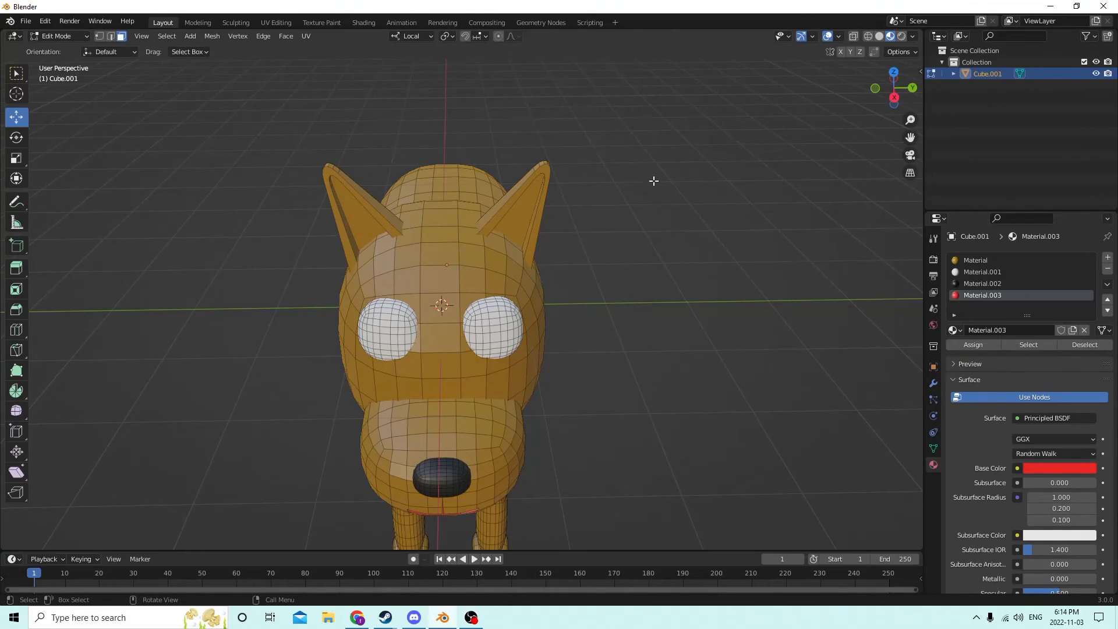
scroll(651, 183, "up", 3)
left_click(561, 157)
middle_click_drag(560, 156, 483, 144)
middle_click_drag(392, 135, 649, 70)
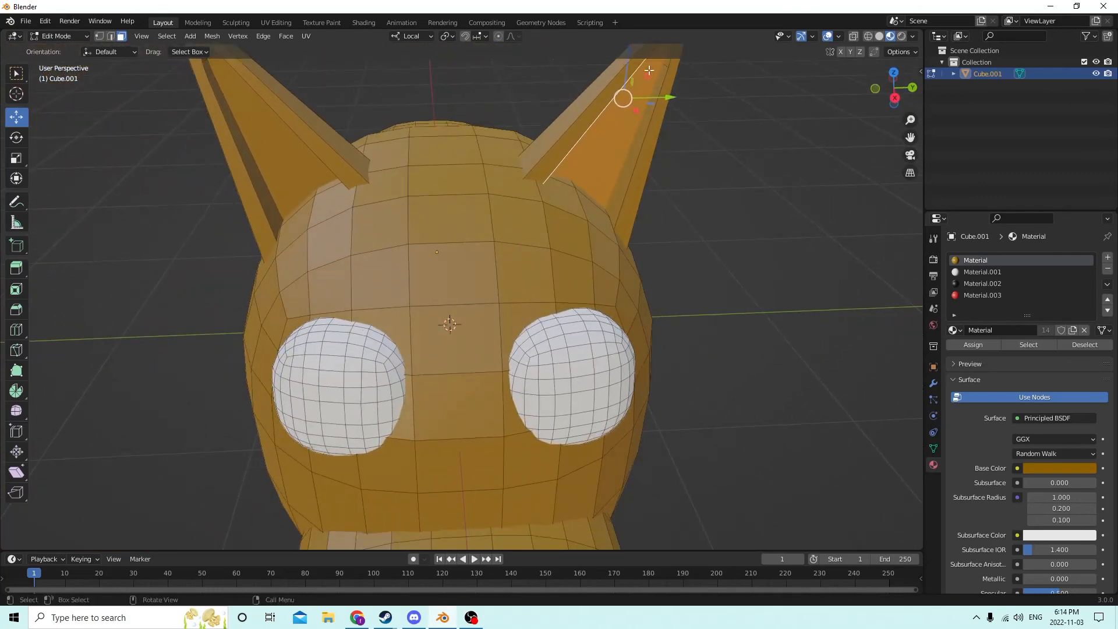
left_click_drag(911, 138, 828, 172)
mouse_move(709, 114)
middle_mouse_down()
mouse_move(720, 130)
mouse_move(717, 98)
middle_mouse_up()
scroll(581, 72, "up", 1)
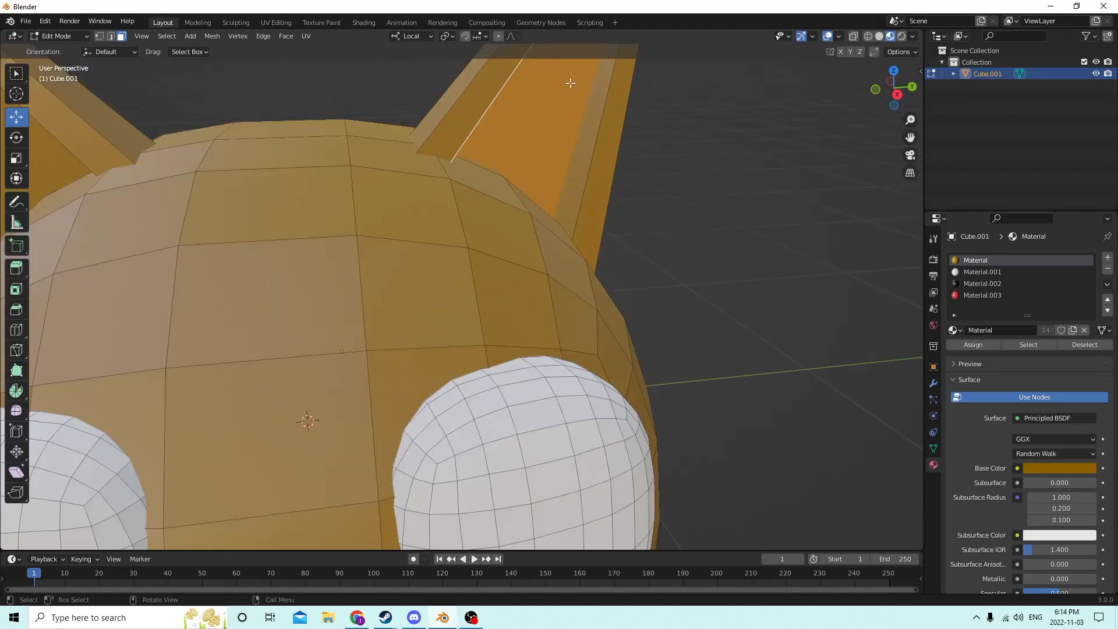
scroll(561, 90, "down", 1)
middle_click_drag(559, 92, 459, 116)
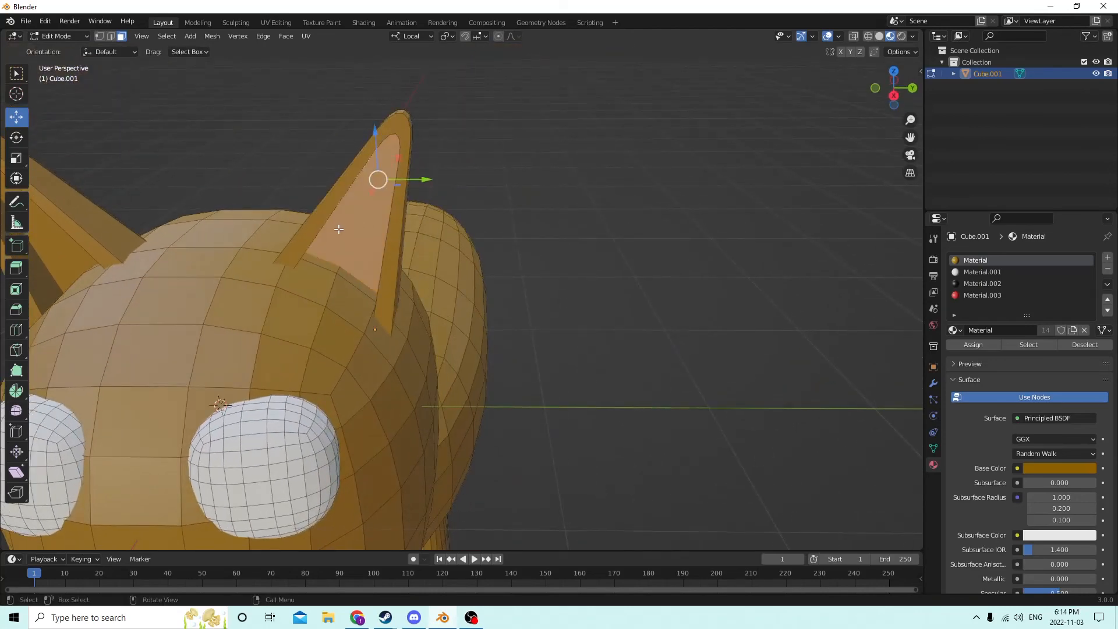
middle_click_drag(337, 228, 300, 226)
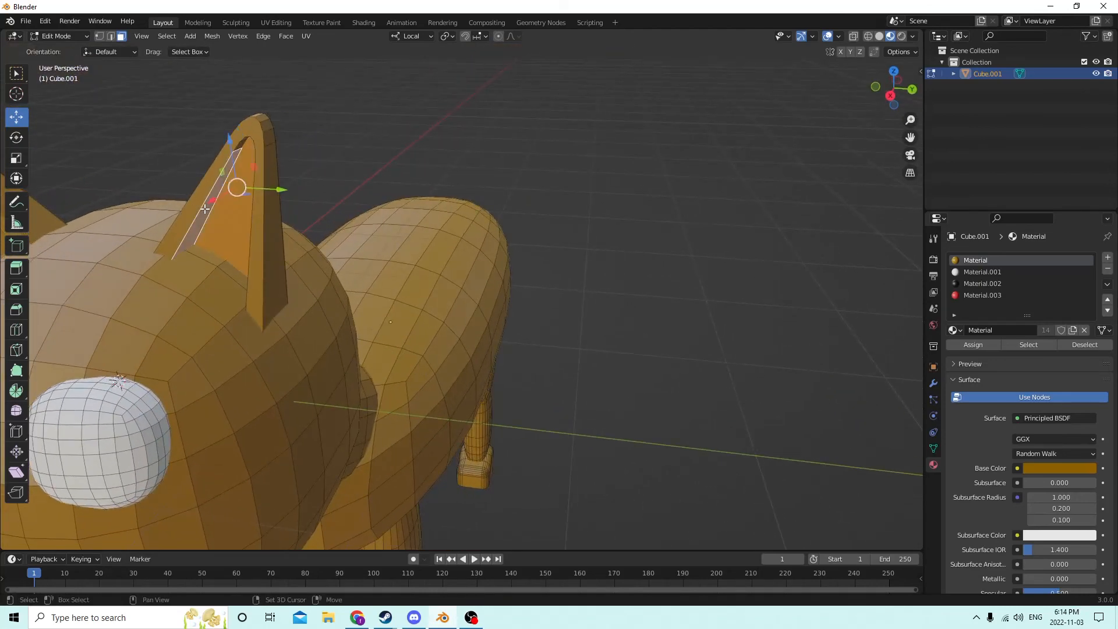
middle_click_drag(205, 208, 758, 272)
left_click(501, 302, "ctrl")
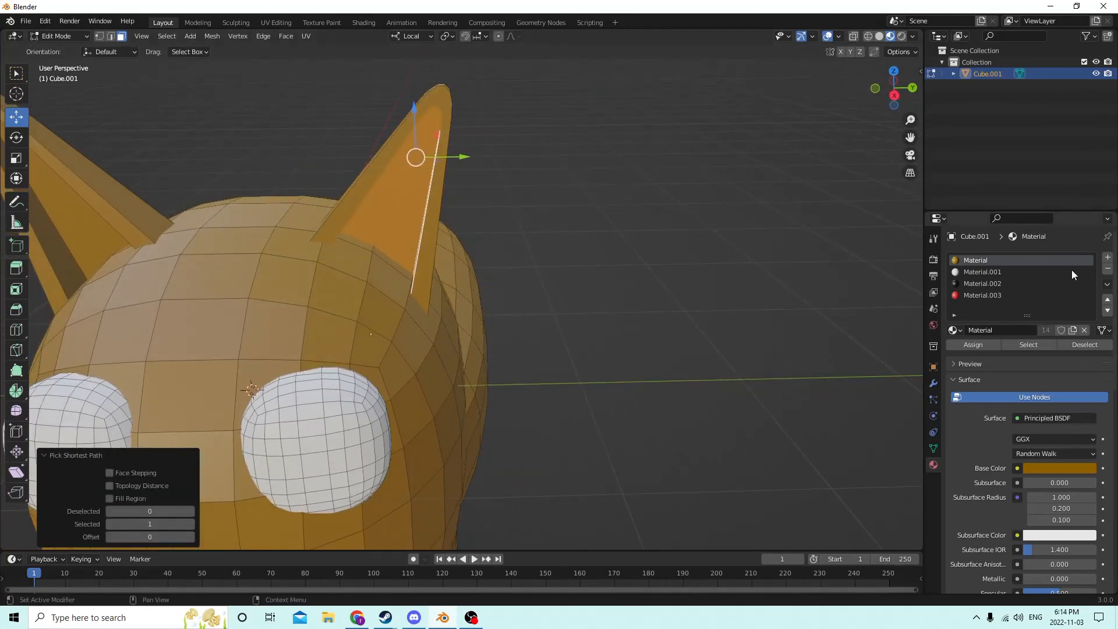
Assign a new material with a light orange base color to the selected inner-ear faces.
scroll(1073, 270, "down", 2)
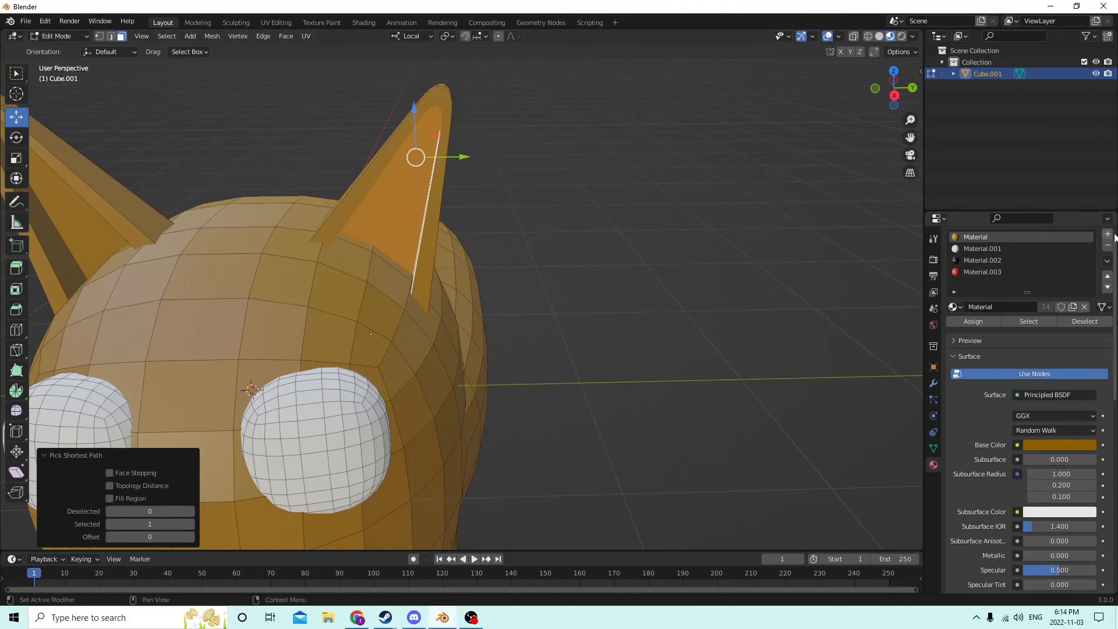
left_click(1109, 234)
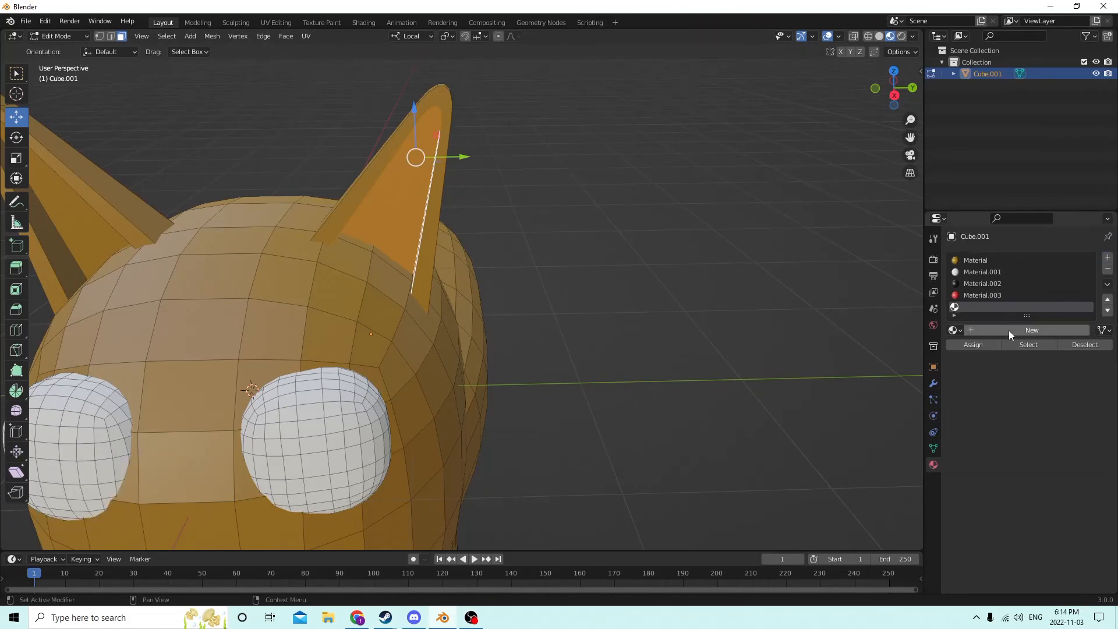
left_click(1009, 330)
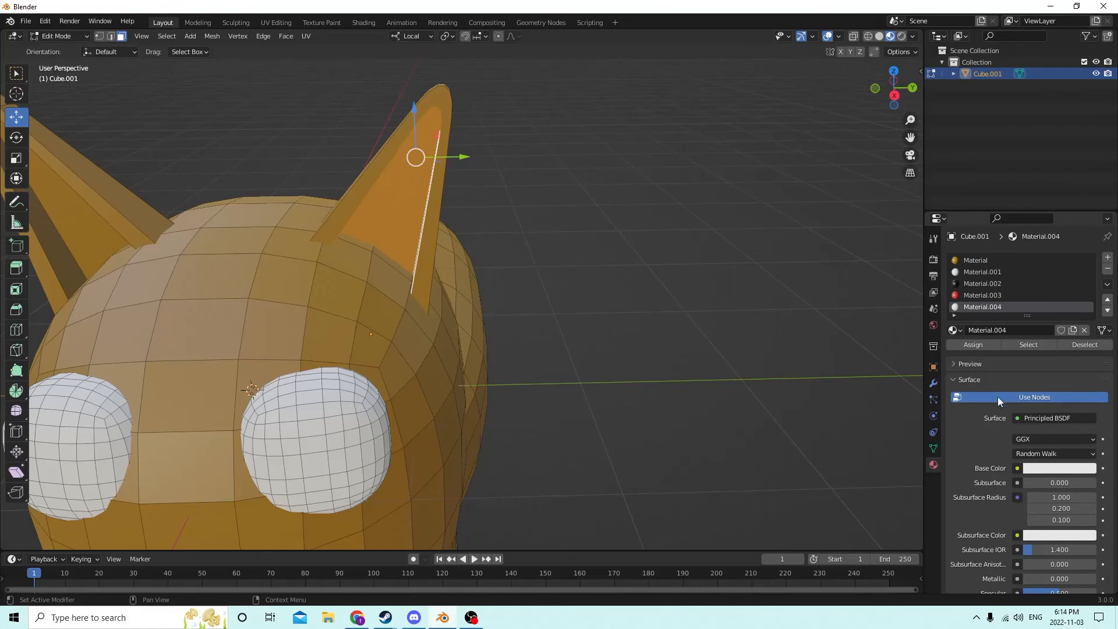
left_click(1046, 469)
left_click_drag(1035, 346, 1021, 379)
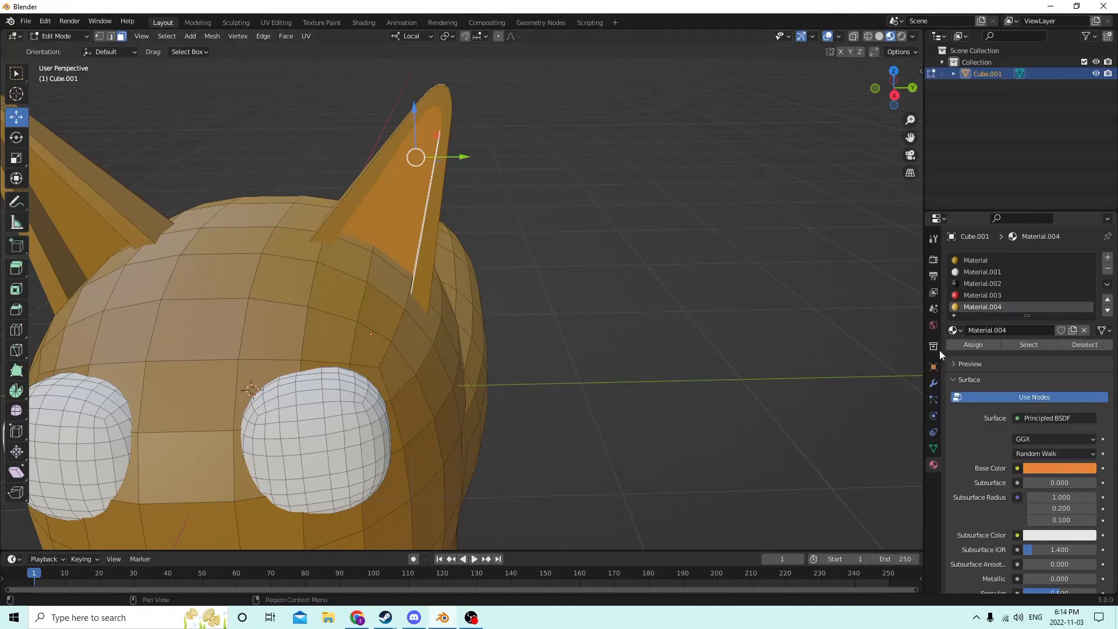
Select the recessed inner faces of the dog's right ear, assign them the orange Material.004, and deselect everything.
mouse_move(704, 326)
middle_mouse_down()
mouse_move(688, 307)
mouse_move(697, 300)
mouse_move(701, 317)
mouse_move(717, 317)
mouse_move(707, 324)
mouse_move(699, 306)
mouse_move(719, 322)
mouse_move(699, 309)
middle_mouse_up()
scroll(608, 286, "up", 3)
middle_click_drag(608, 286, 417, 230)
left_click(595, 222)
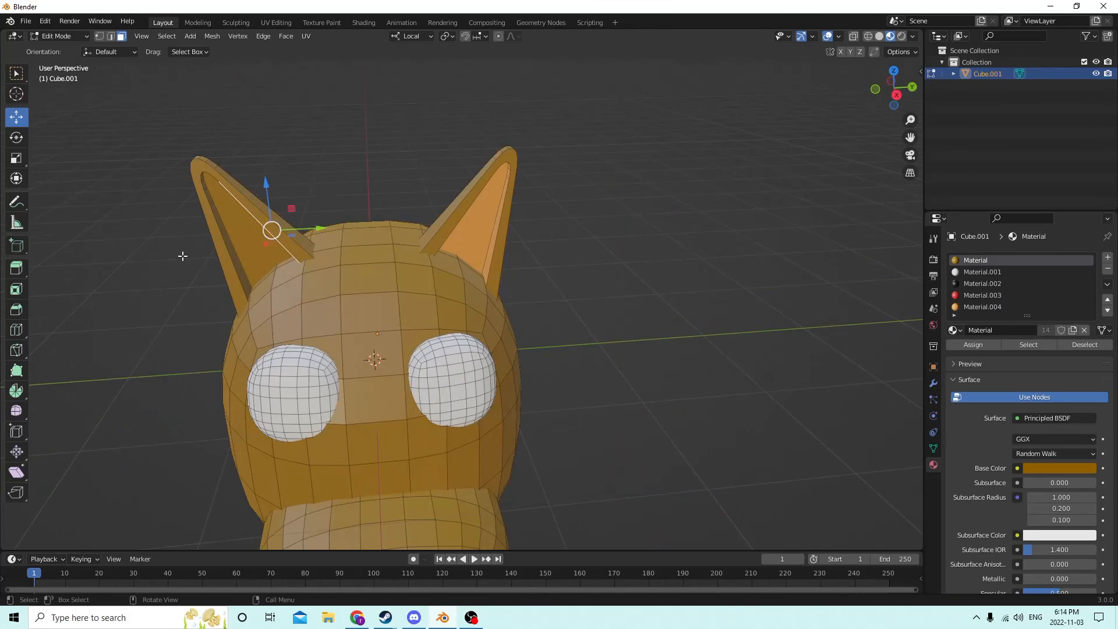
left_click(234, 252, "ctrl")
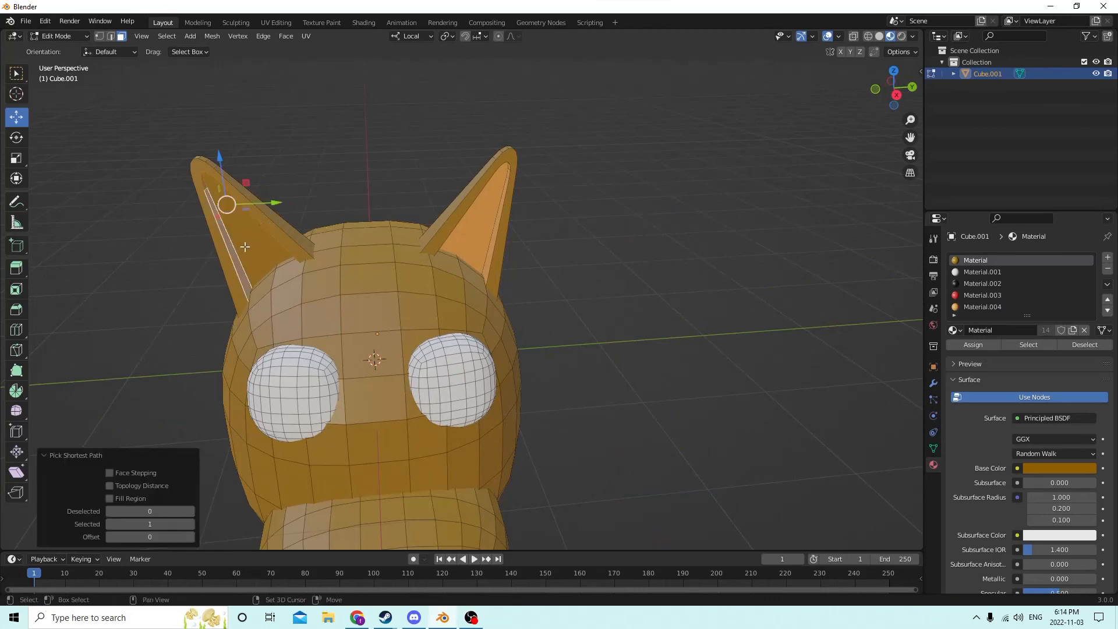
middle_click_drag(245, 247, 287, 236)
left_click(139, 245, "ctrl")
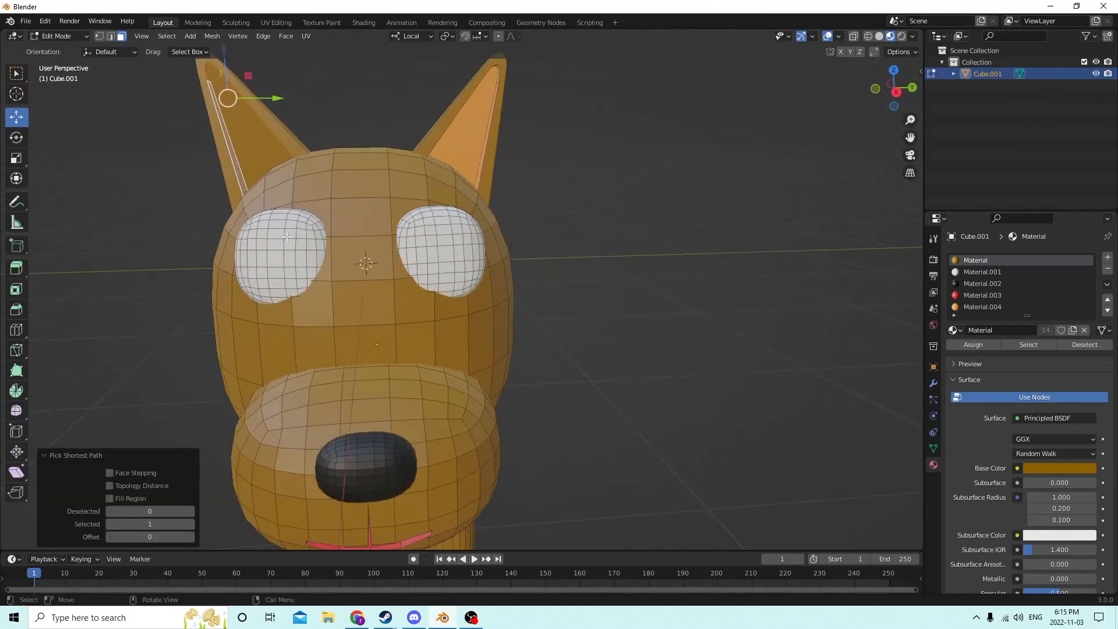
middle_click_drag(266, 149, 541, 182)
scroll(563, 186, "down", 2)
scroll(1018, 298, "down", 2)
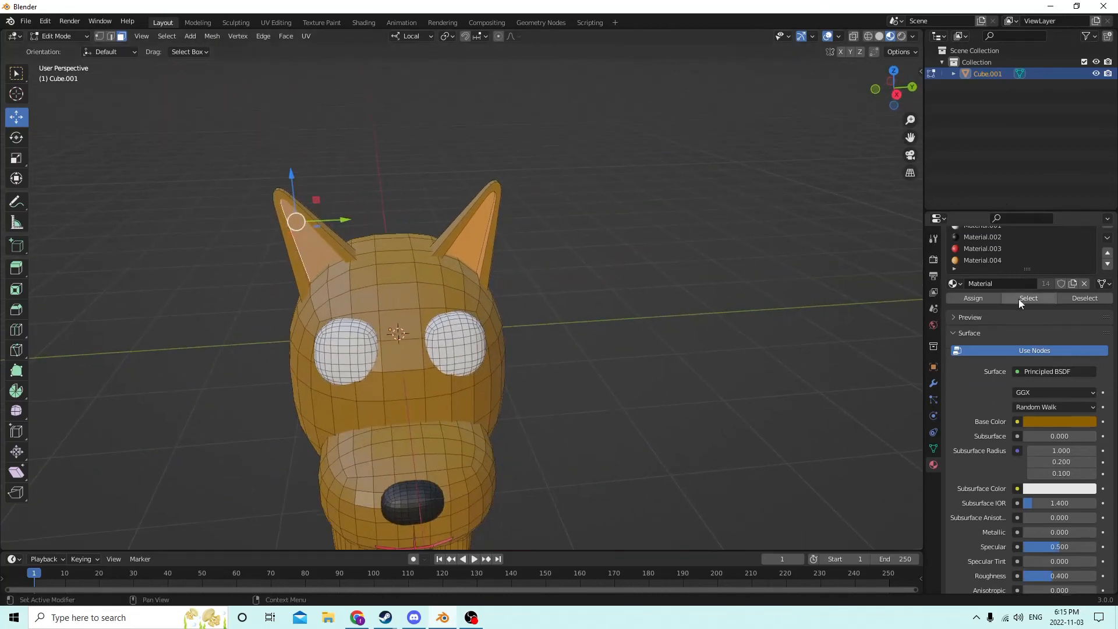
left_click(975, 262)
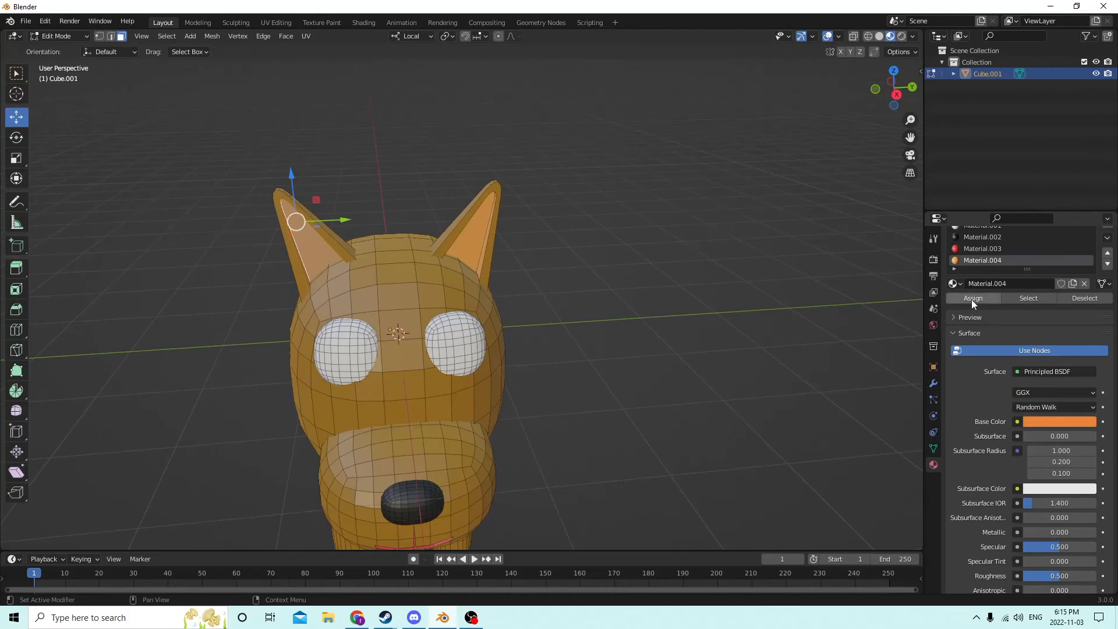
left_click(972, 298)
left_click(756, 278)
middle_click_drag(748, 271, 756, 245)
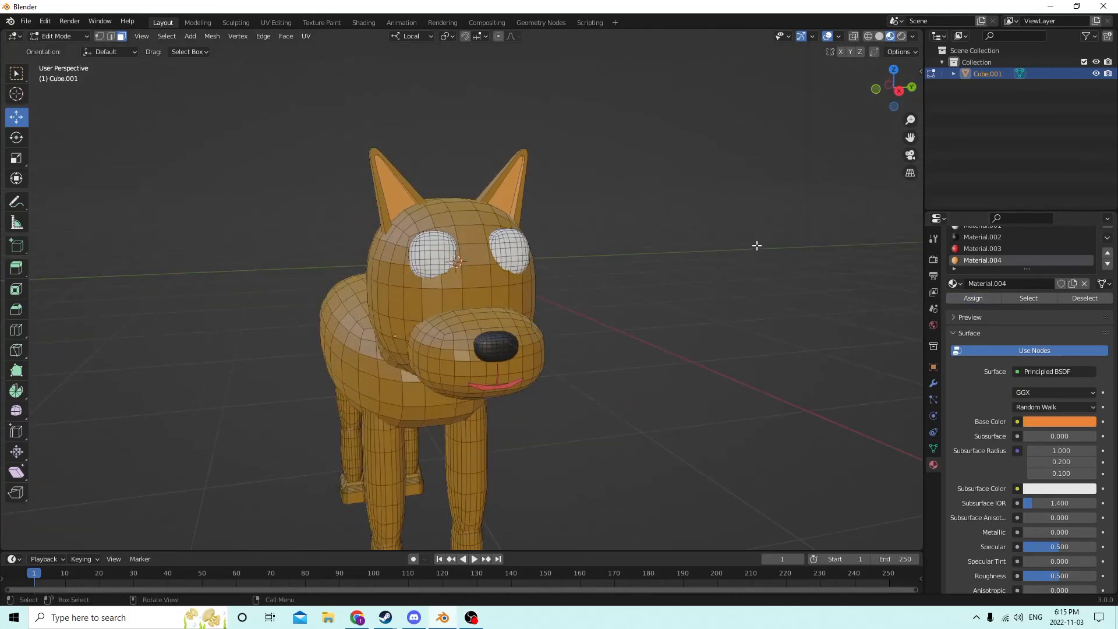
Select the linked geometry of the muzzle and assign it the orange Material.004.
scroll(659, 253, "up", 6)
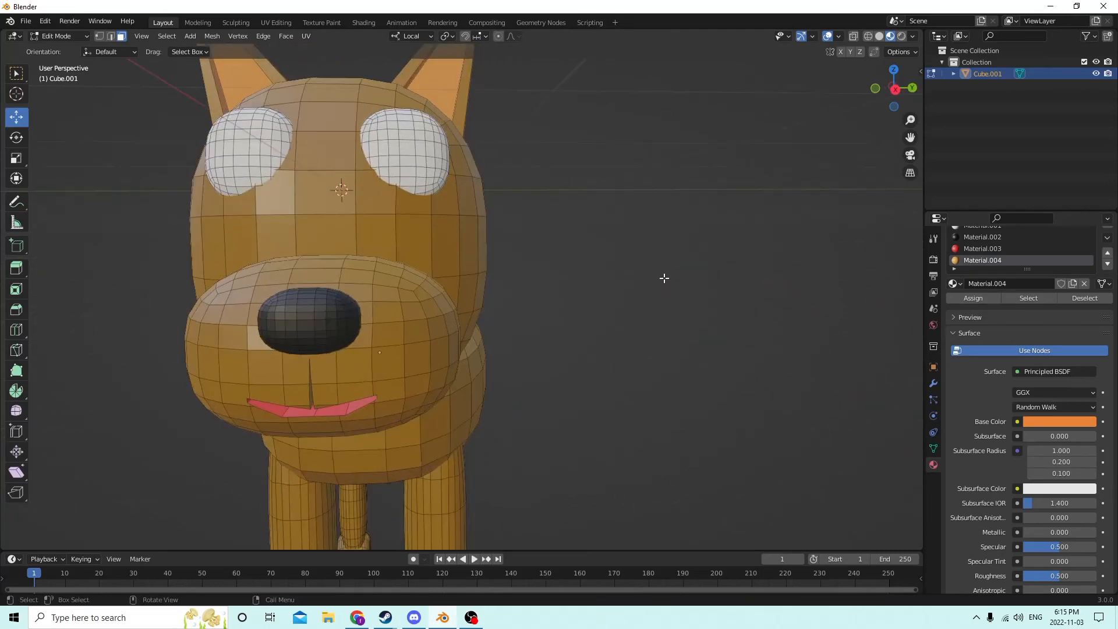
middle_click_drag(553, 247, 540, 307)
scroll(540, 307, "down", 2)
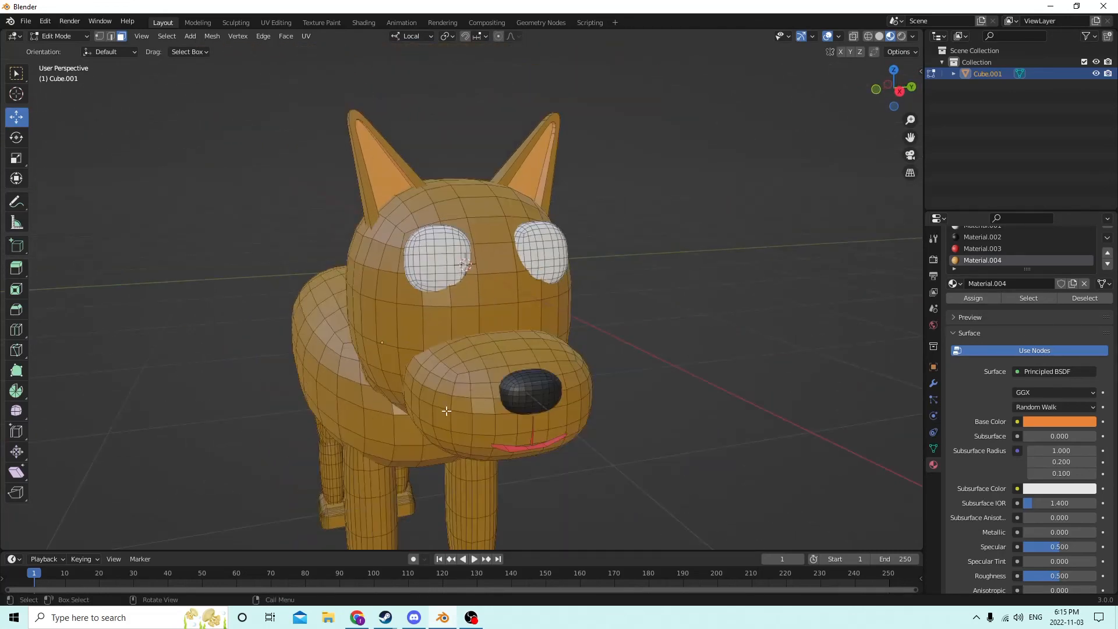
key("l")
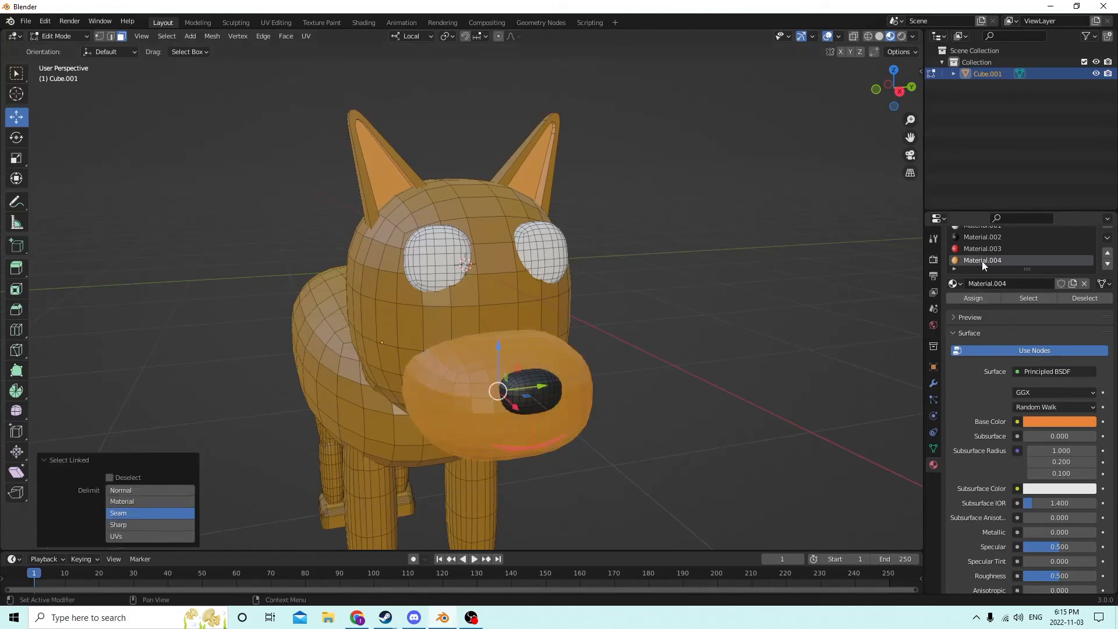
left_click(974, 299)
middle_click_drag(919, 323, 821, 320)
scroll(821, 322, "up", 3)
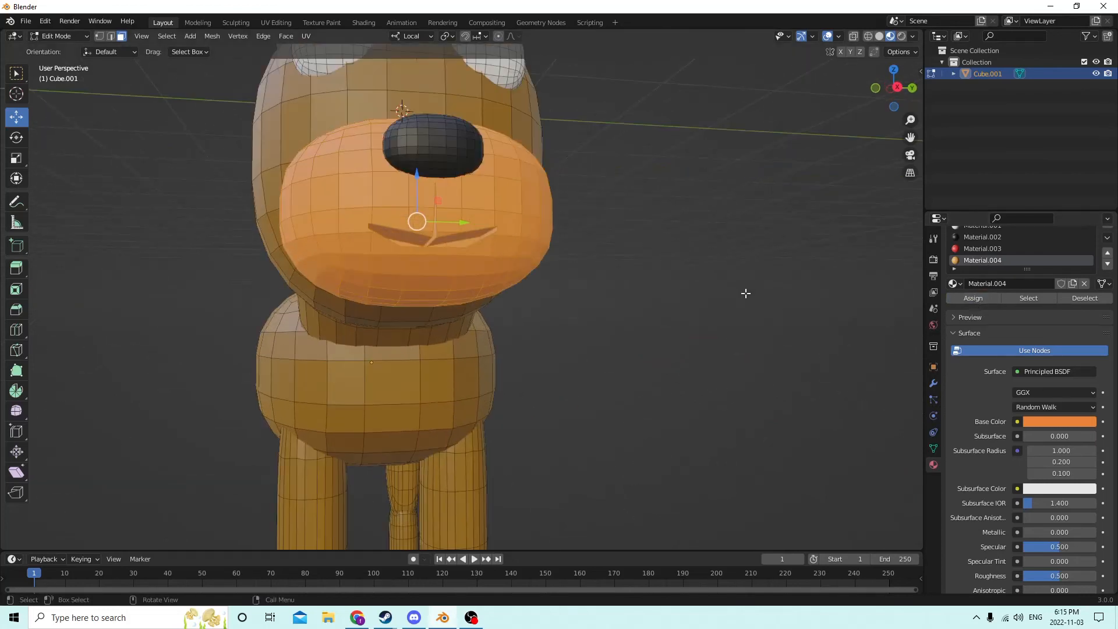
Toggle the smile faces within the muzzle selection and assign the red Material.003 to the selected faces.
scroll(746, 292, "up", 3)
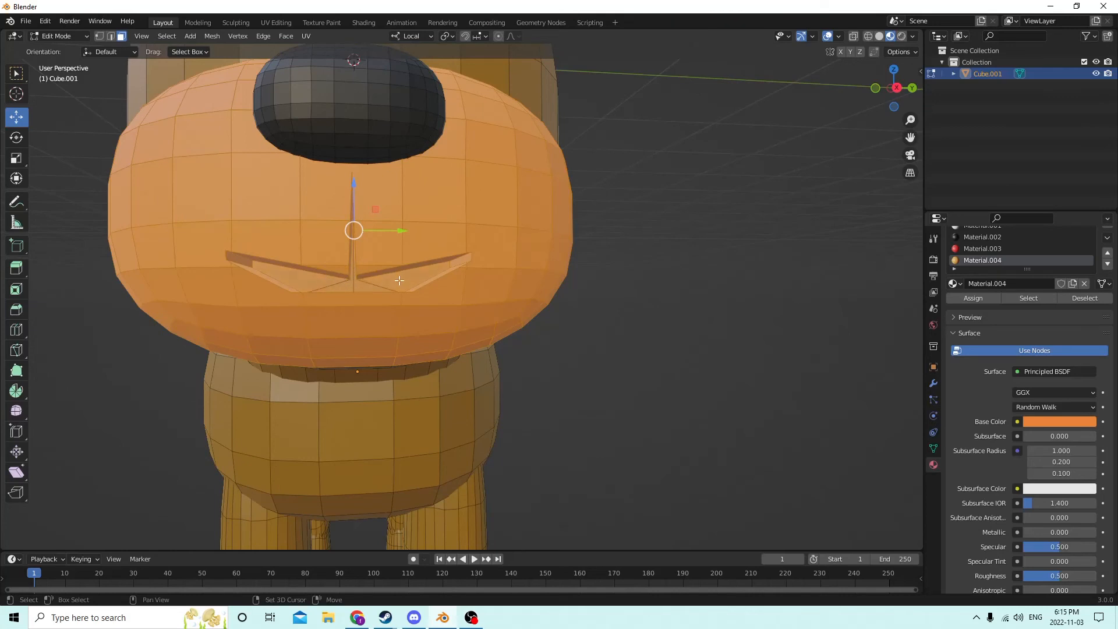
middle_click_drag(450, 282, 231, 322)
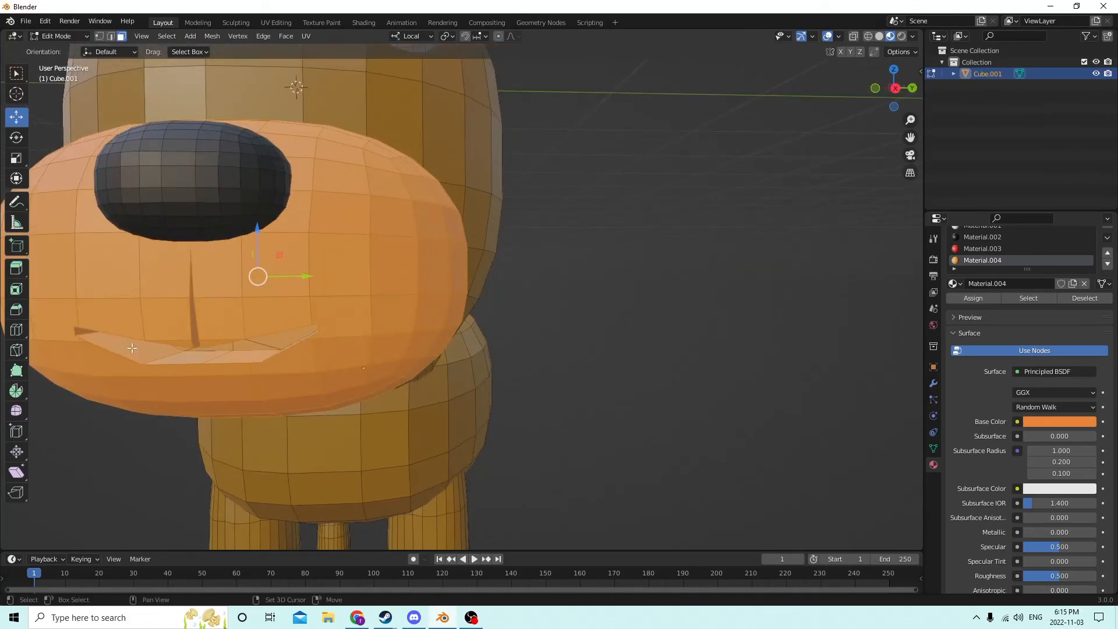
mouse_move(141, 348)
middle_mouse_down()
mouse_move(155, 350)
mouse_move(147, 334)
middle_mouse_up()
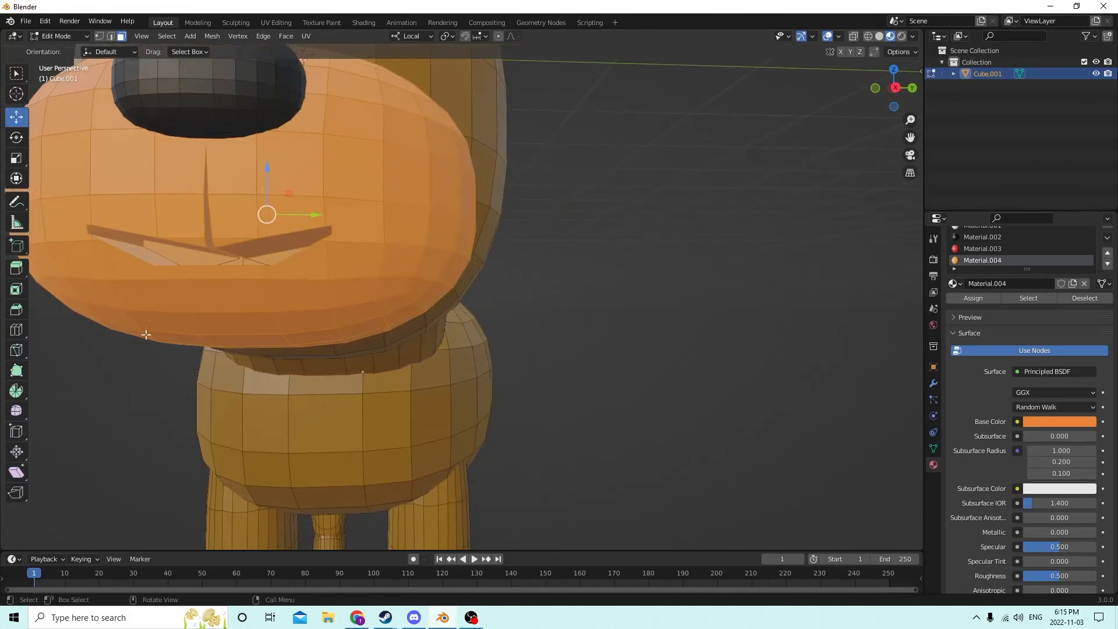
middle_click_drag(114, 237, 159, 249)
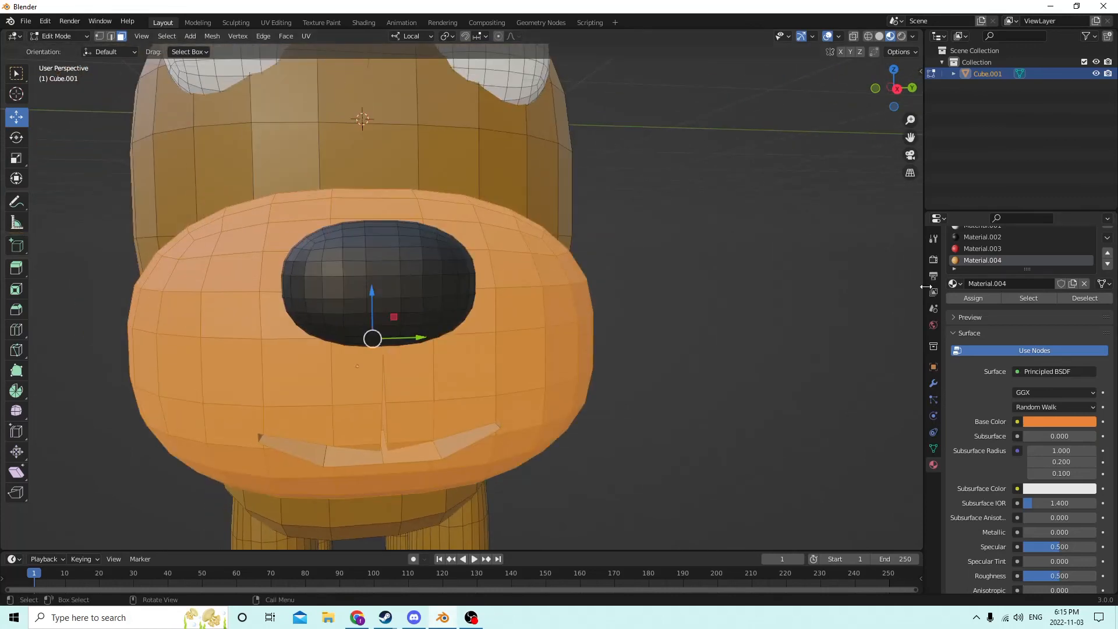
scroll(969, 261, "up", 1)
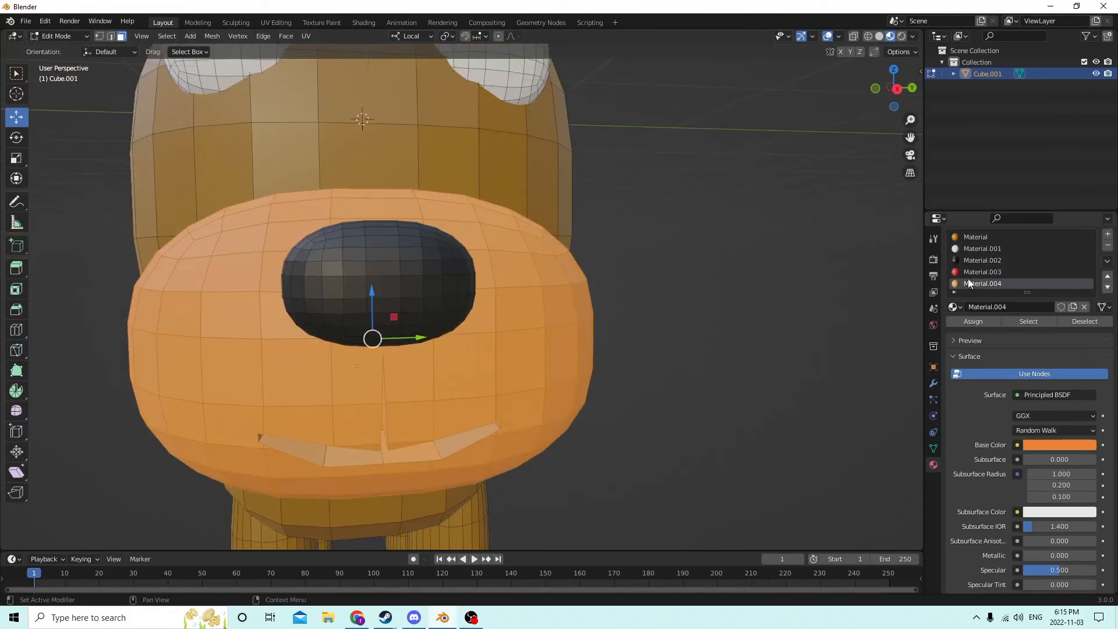
left_click(964, 274)
left_click(972, 322)
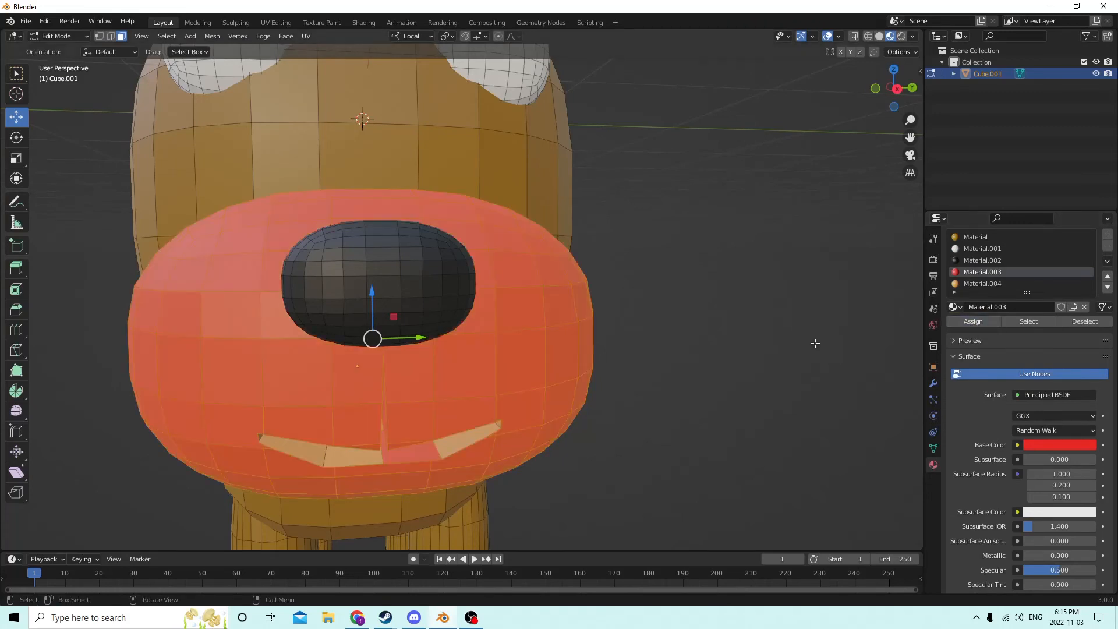
Undo the red material assignment that covered the whole muzzle.
left_click(45, 22)
left_click(54, 33)
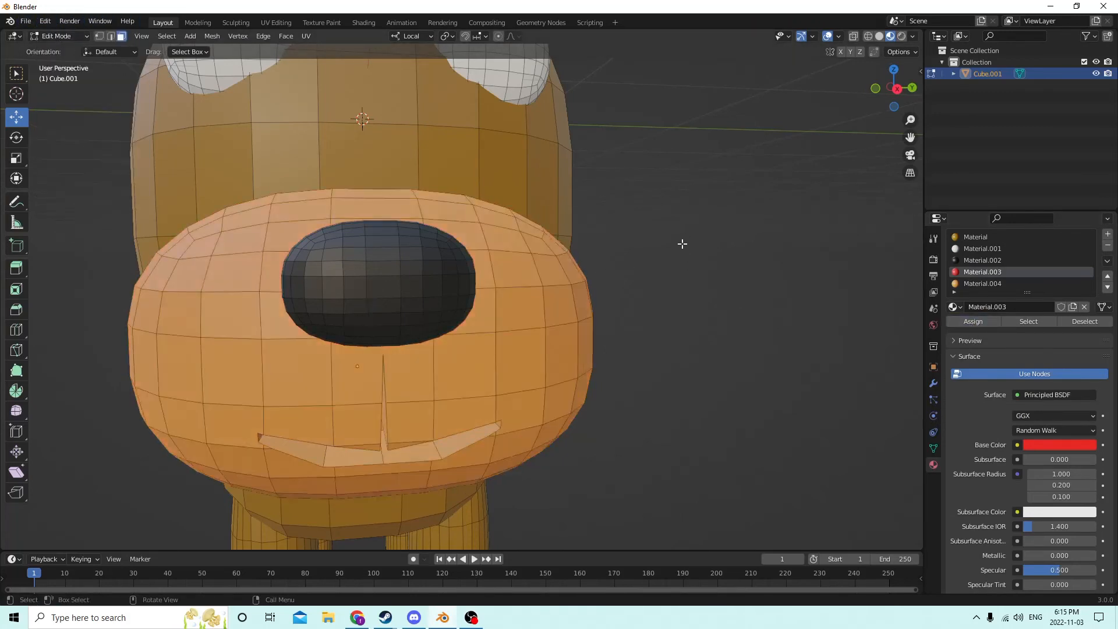
middle_click_drag(682, 244, 646, 219)
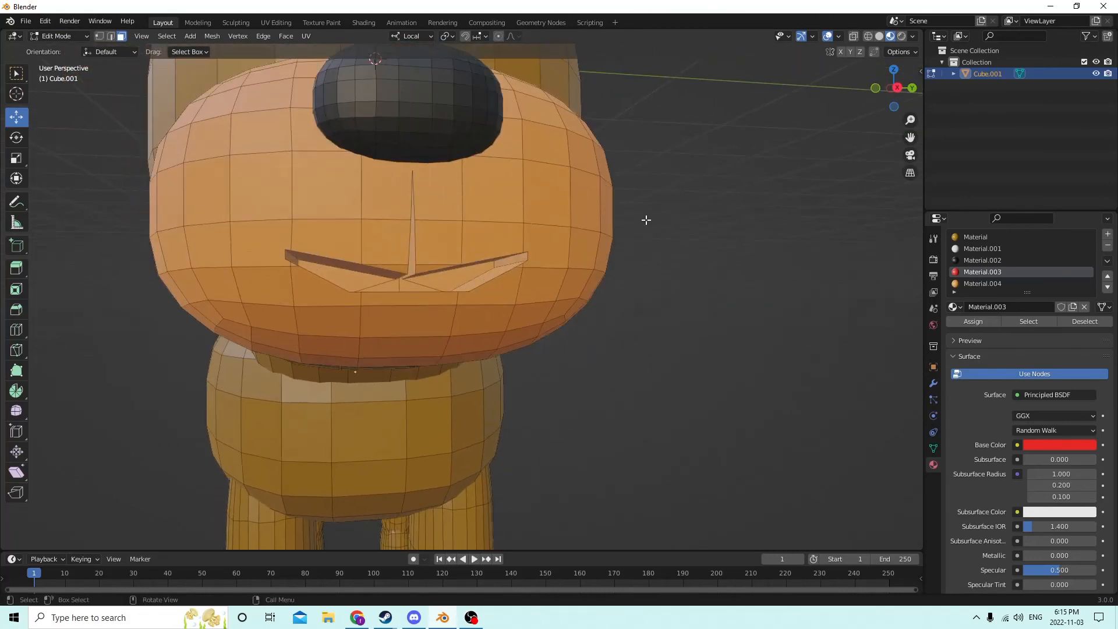
Select the recessed faces of the smile on the muzzle, assign them the red Material.003, and leave Edit Mode.
left_click(512, 262)
middle_click_drag(394, 291, 357, 289)
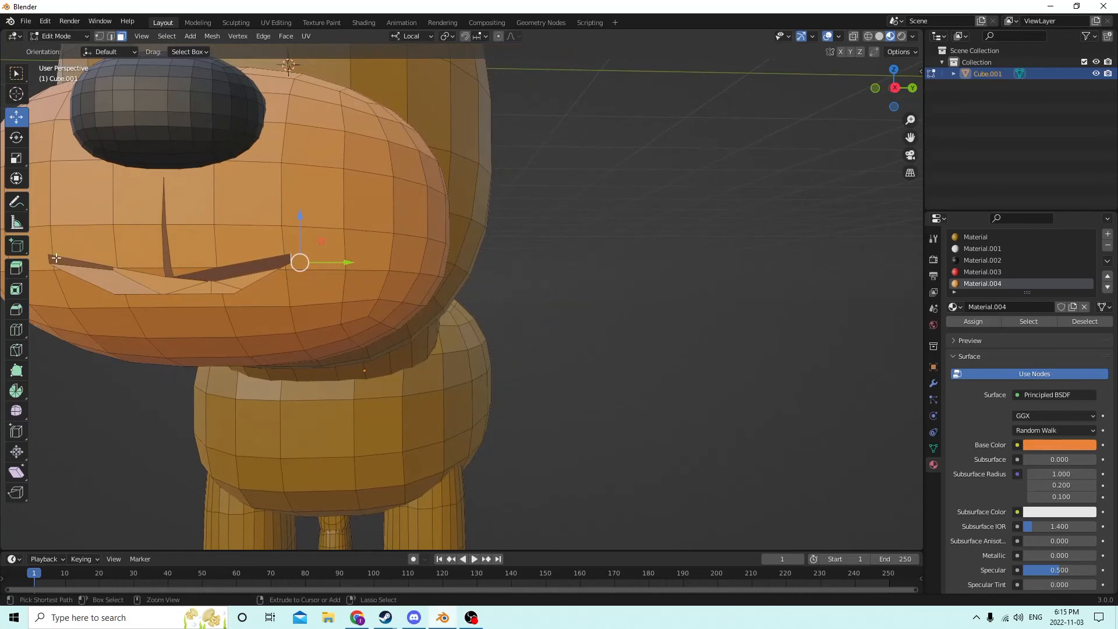
left_click(56, 258, "ctrl")
middle_click_drag(56, 258, 208, 144)
middle_click_drag(336, 138, 361, 166)
left_click(342, 301, "shift")
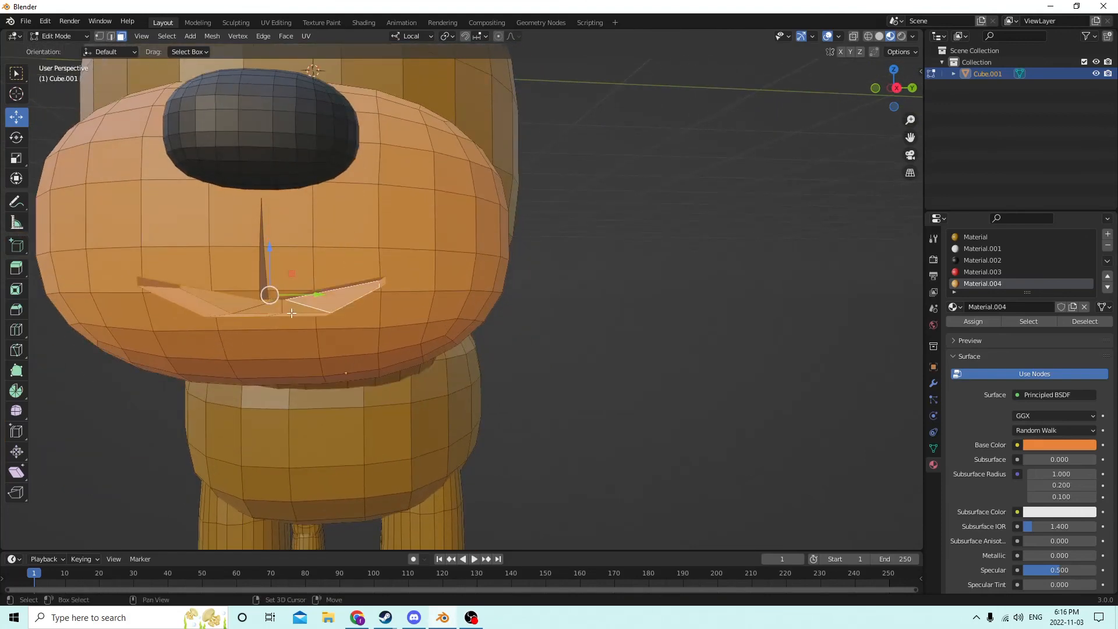
left_click(292, 310, "shift")
left_click(265, 307, "shift")
left_click(225, 301, "shift")
middle_click_drag(263, 281, 268, 277)
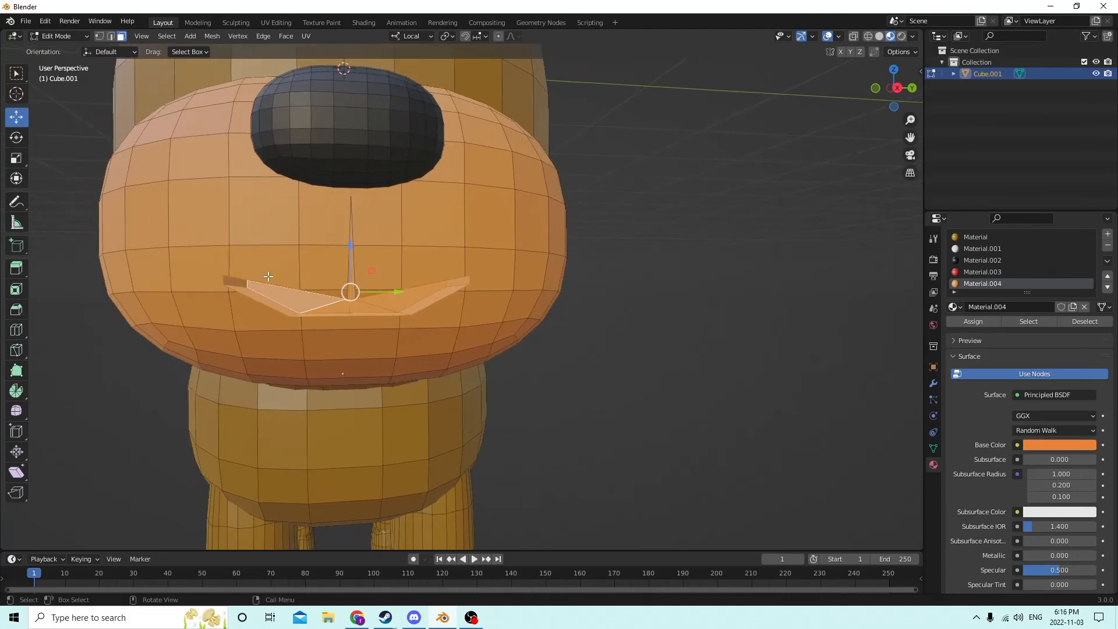
left_click(992, 272)
left_click(968, 323)
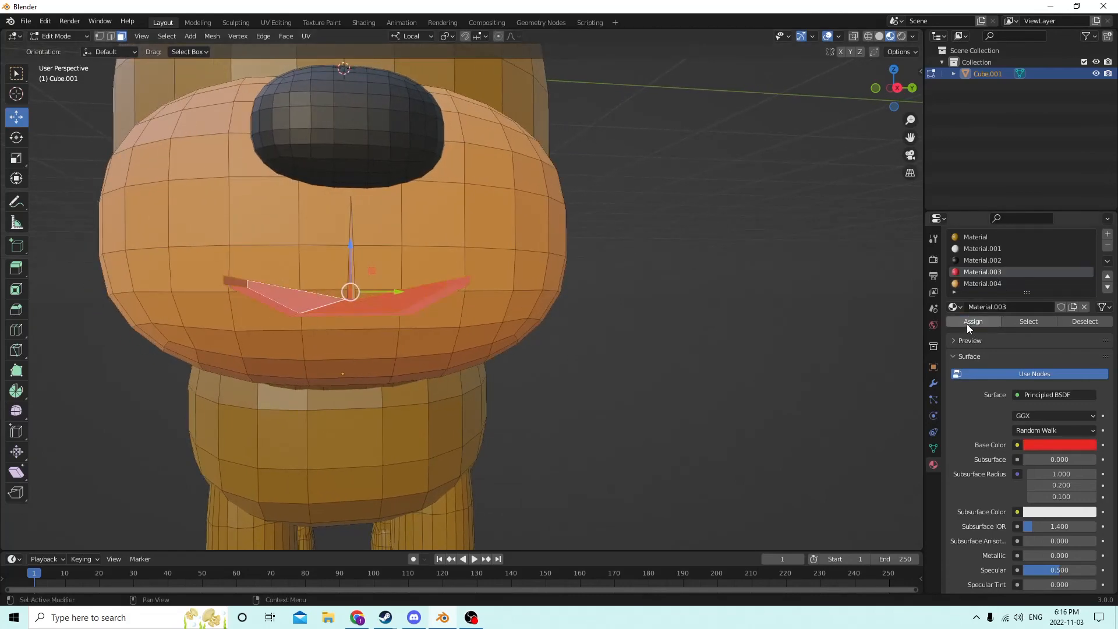
middle_click_drag(786, 300, 614, 282)
scroll(793, 294, "down", 8)
key("Tab")
Make pupils by assigning the black Material.002 to a central face on each white eye, and return to Object Mode.
key("Tab")
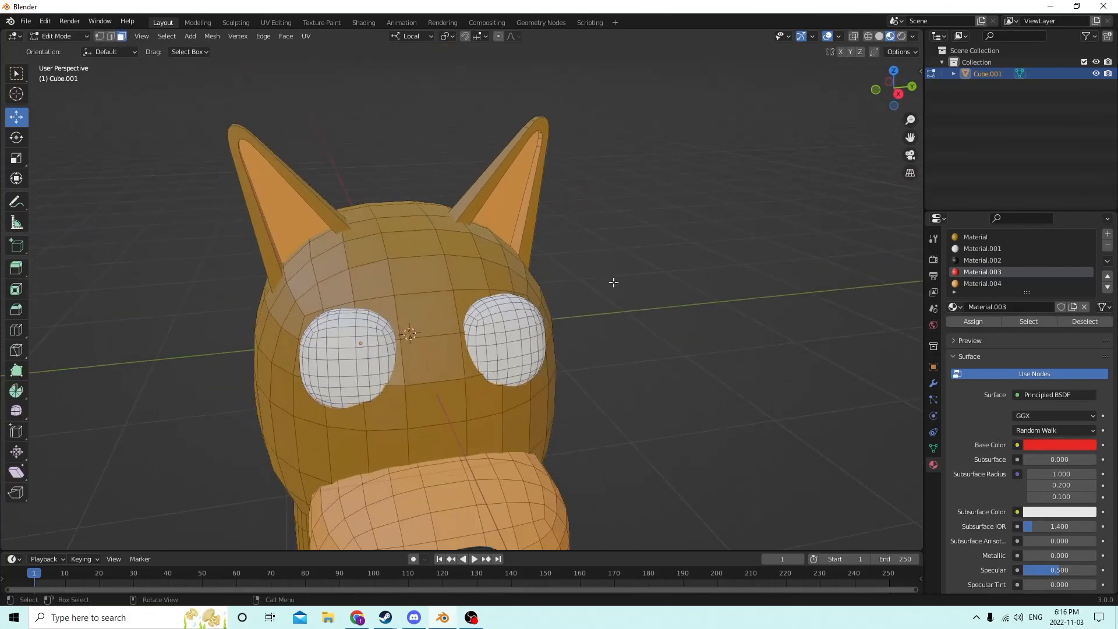
left_click(348, 368)
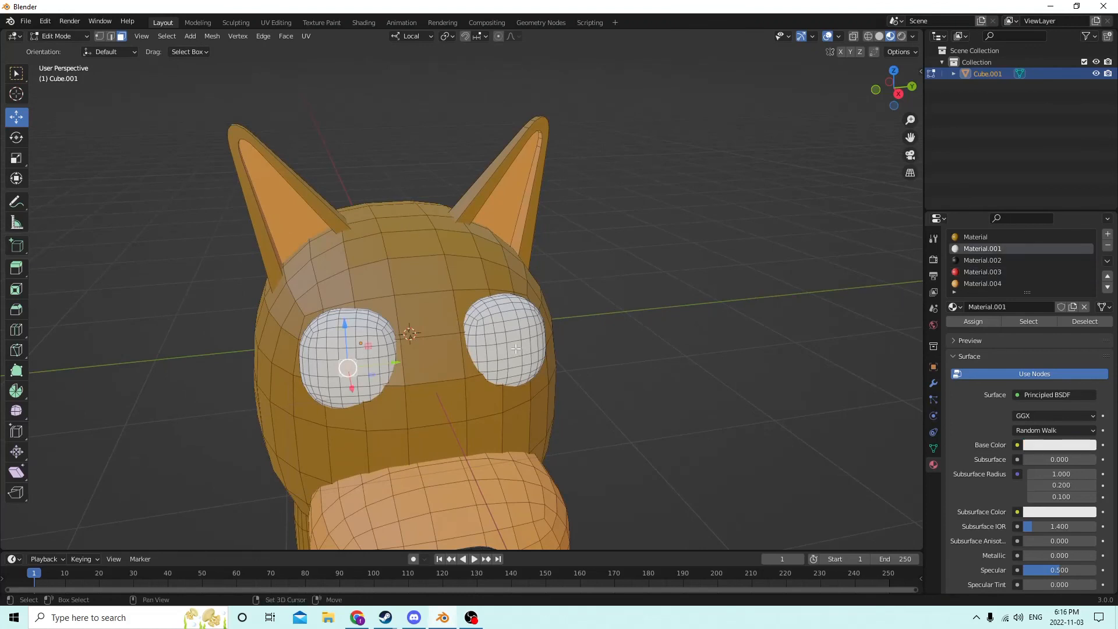
left_click(967, 261)
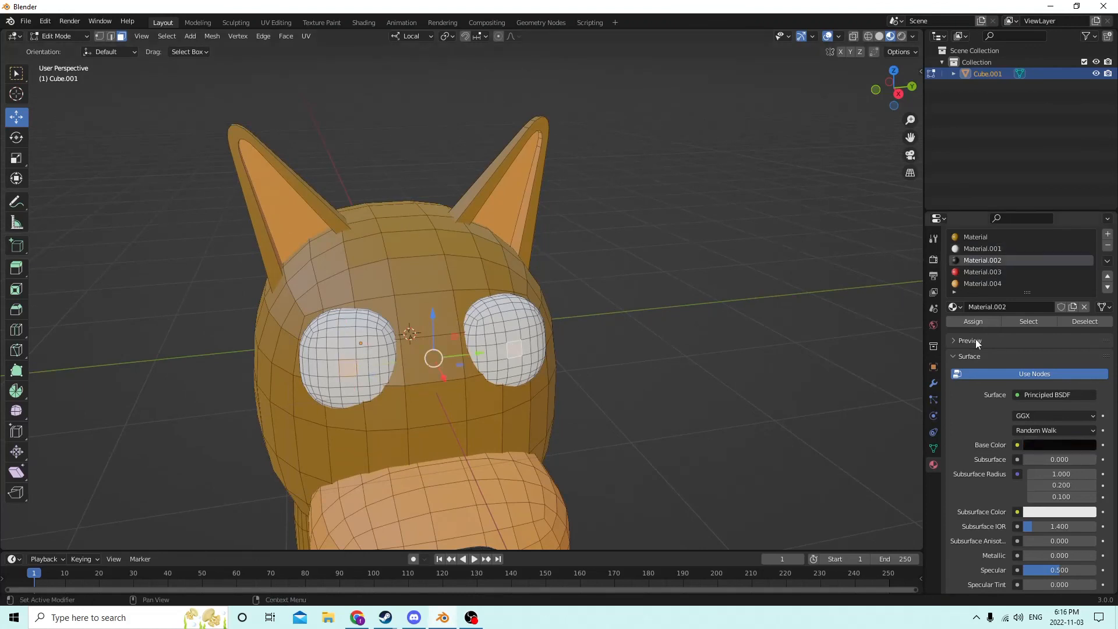
left_click(973, 322)
scroll(831, 289, "down", 5)
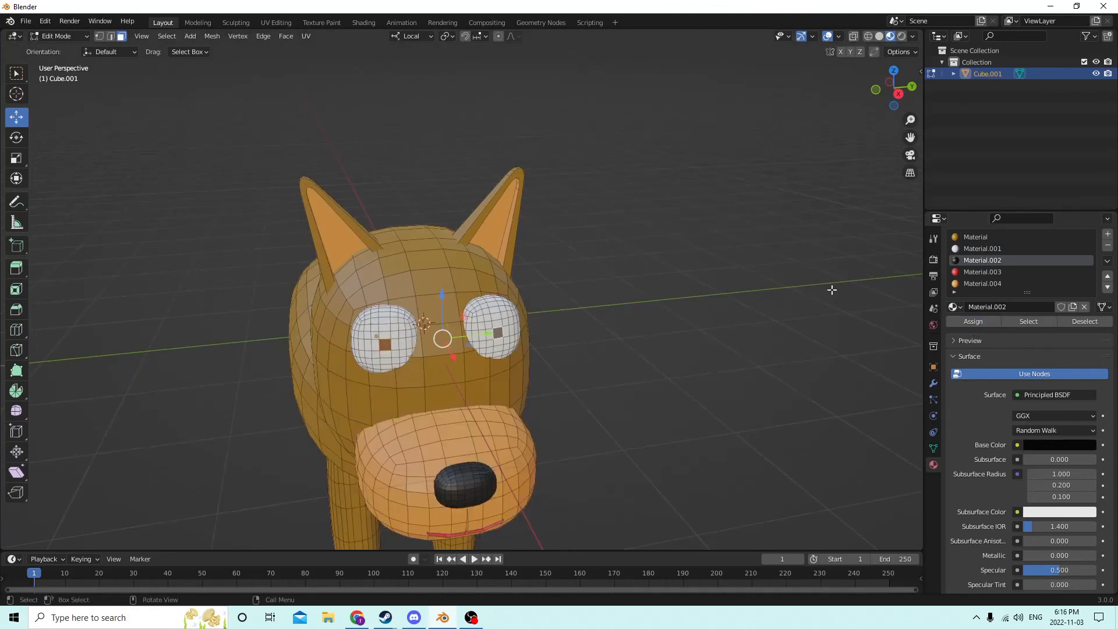
key("Tab")
middle_click_drag(700, 219, 618, 121)
scroll(729, 182, "up", 5)
scroll(726, 179, "down", 5)
key("Tab")
middle_click_drag(394, 203, 647, 114)
left_click(439, 204)
left_click(455, 69, "ctrl")
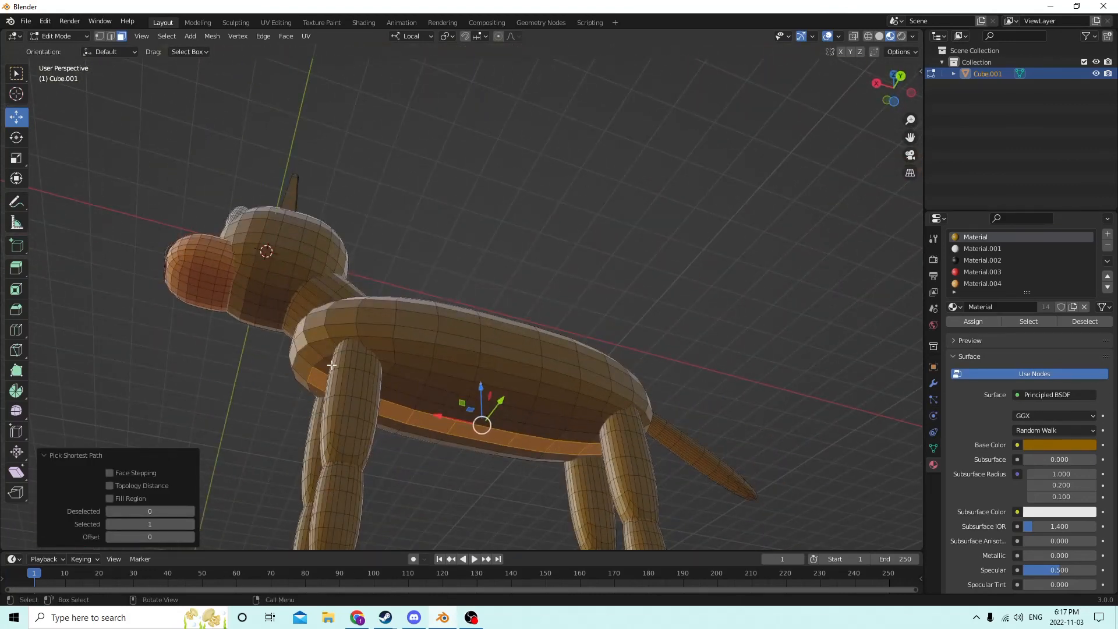
middle_click_drag(332, 366, 627, 257)
left_click(707, 231)
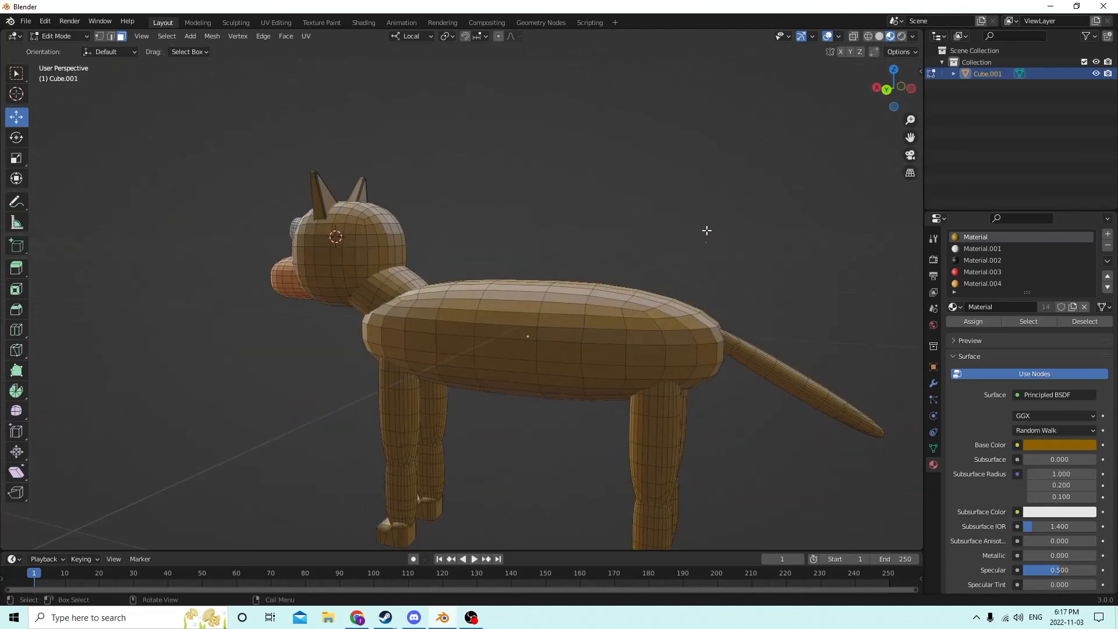
Select the linked geometry of all four lower legs, assign it the orange Material.004, and return to Object Mode.
middle_click_drag(707, 230, 374, 453)
key("l")
key("l")
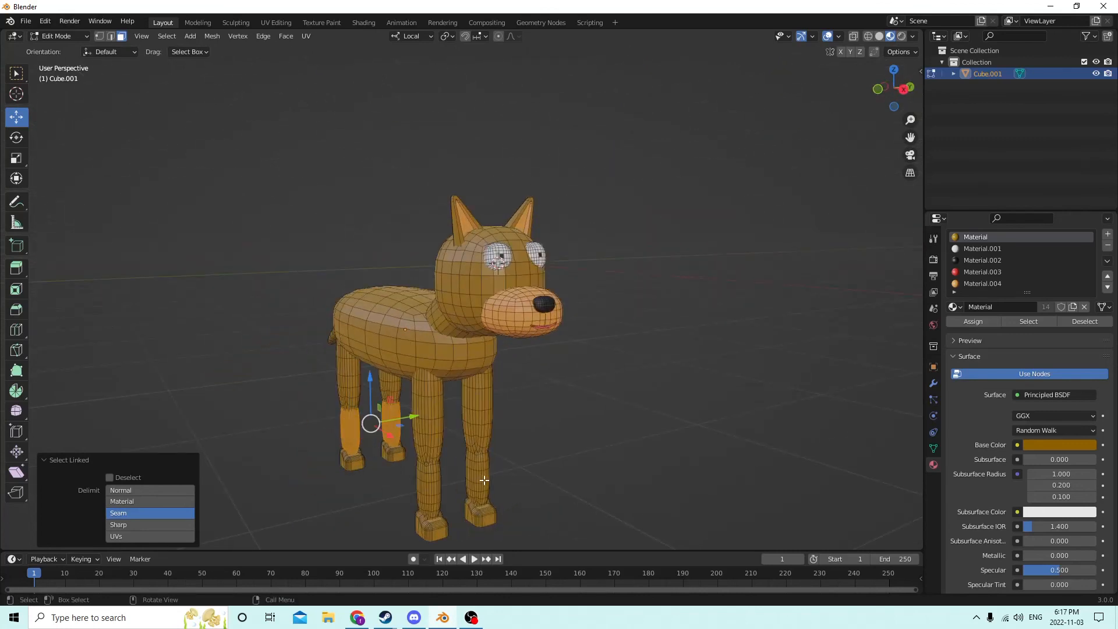
key("l")
key("l")
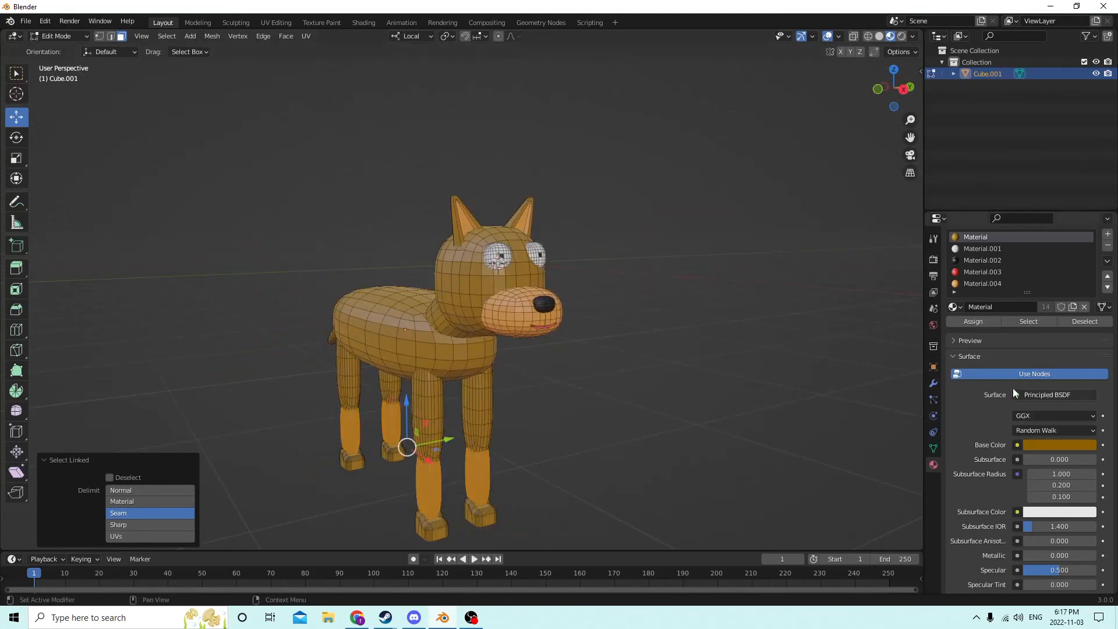
scroll(977, 290, "down", 1)
left_click(973, 260)
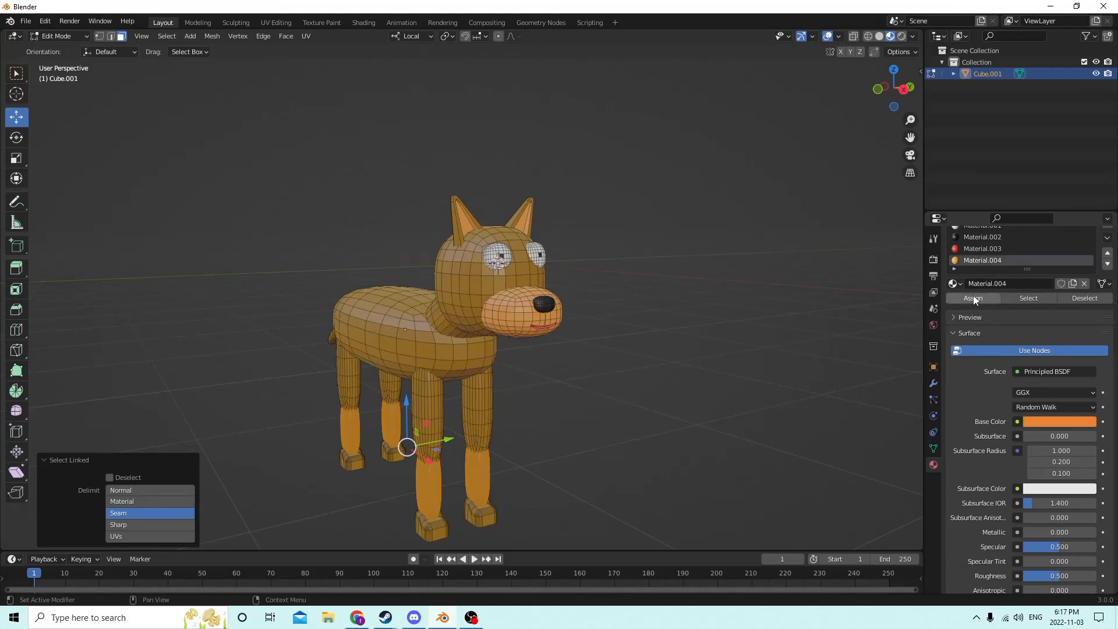
left_click(973, 297)
middle_click_drag(765, 329, 616, 284)
key("Tab")
scroll(582, 310, "up", 2)
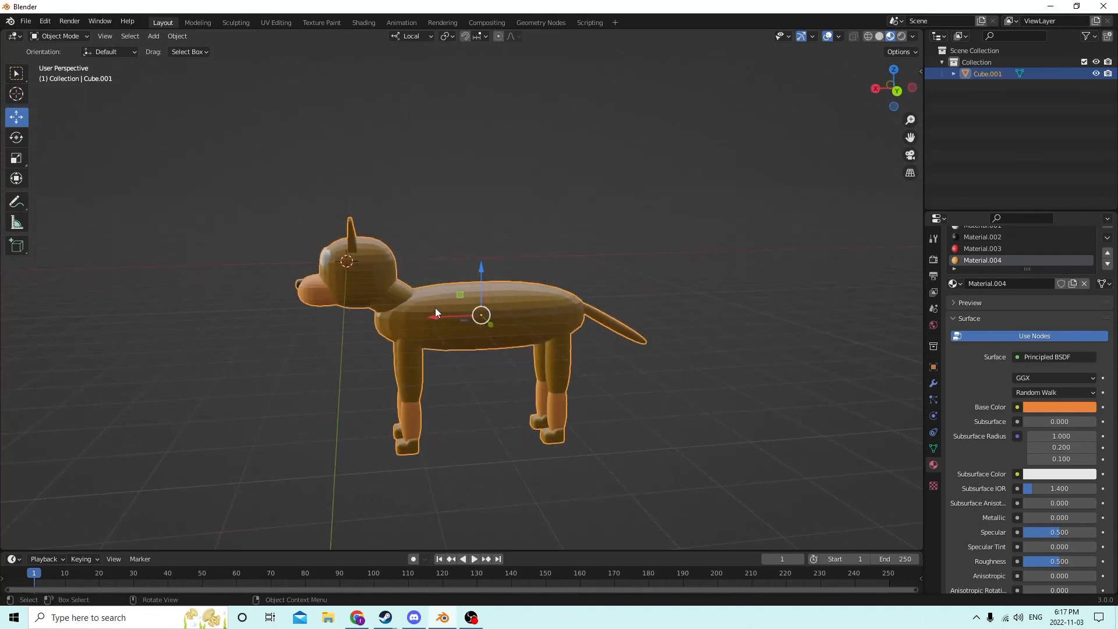
middle_click_drag(489, 275, 623, 177)
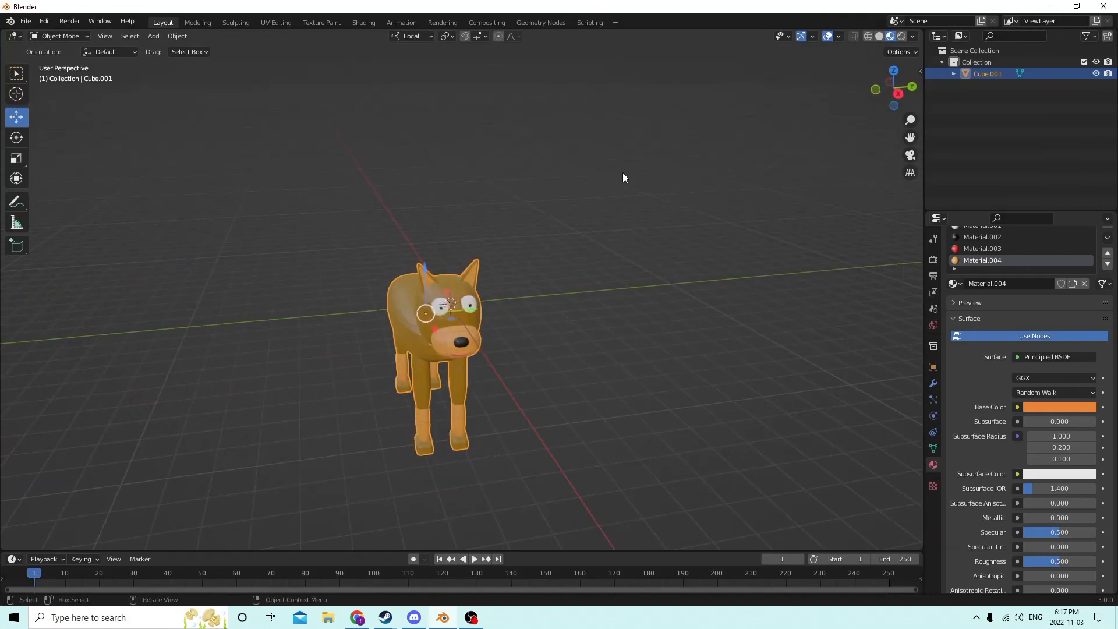